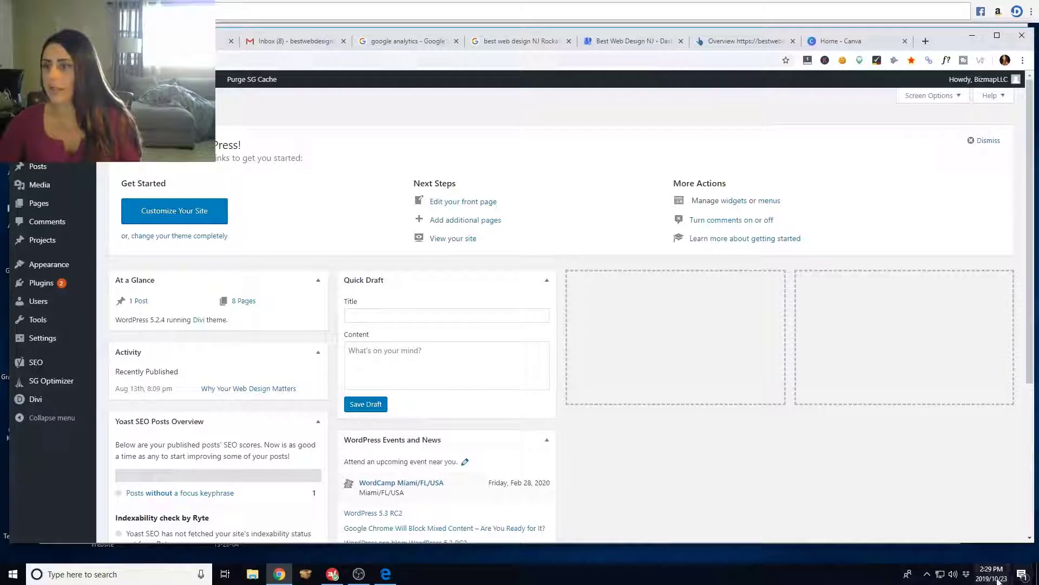
- Visit the live Best Web Design NJ homepage from the WordPress dashboard and look through its content sections
mouse_move(997, 581)
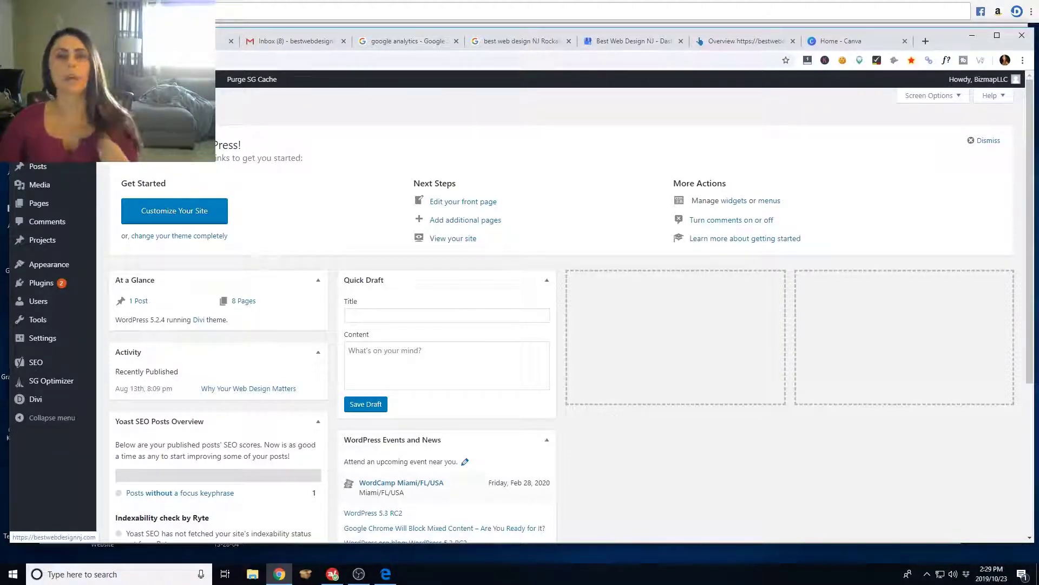
click(61, 80)
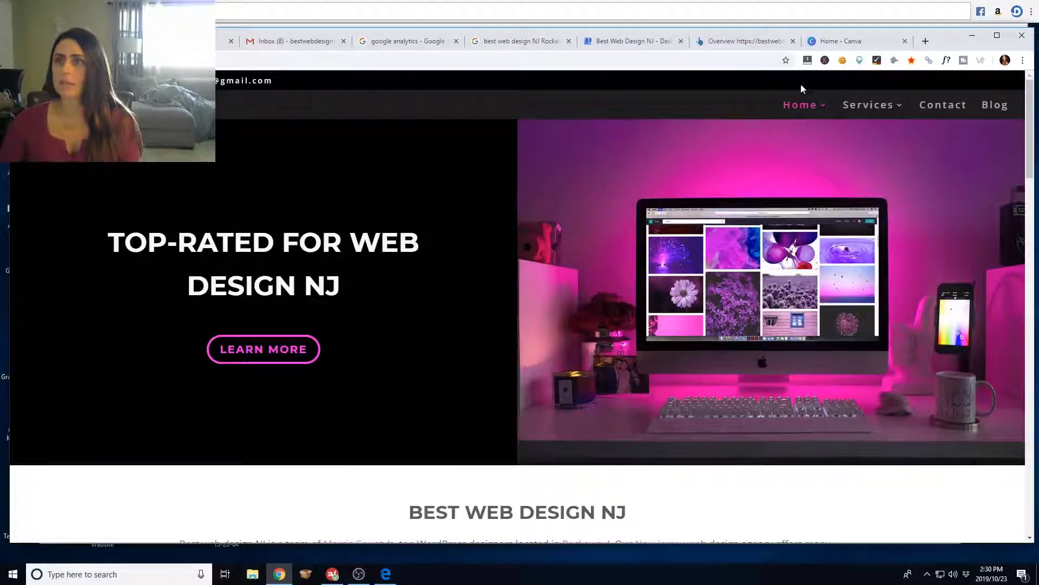
scroll(216, 101, down, 20)
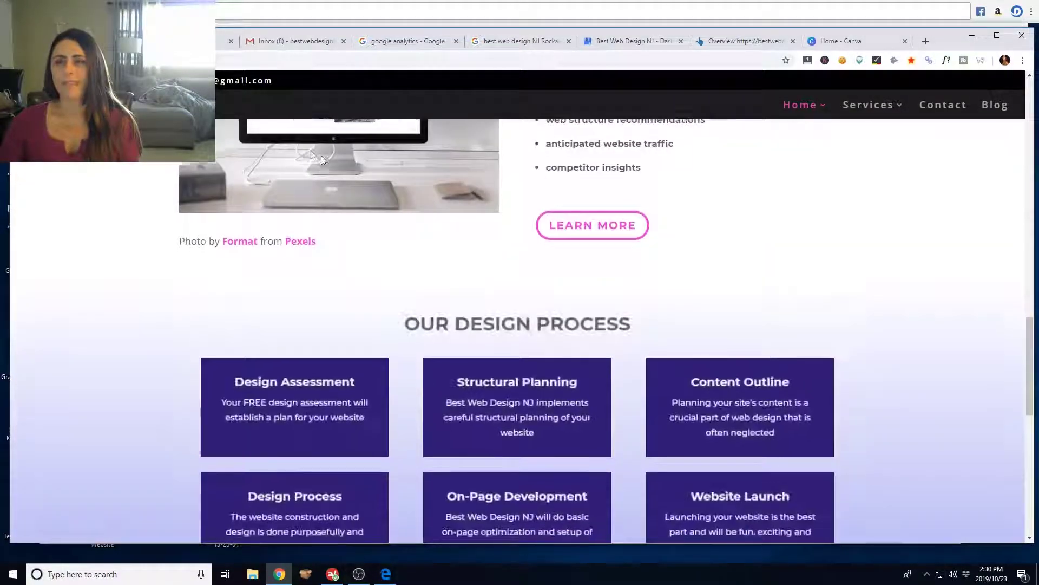
scroll(337, 174, down, 10)
scroll(379, 200, up, 2)
scroll(433, 214, up, 20)
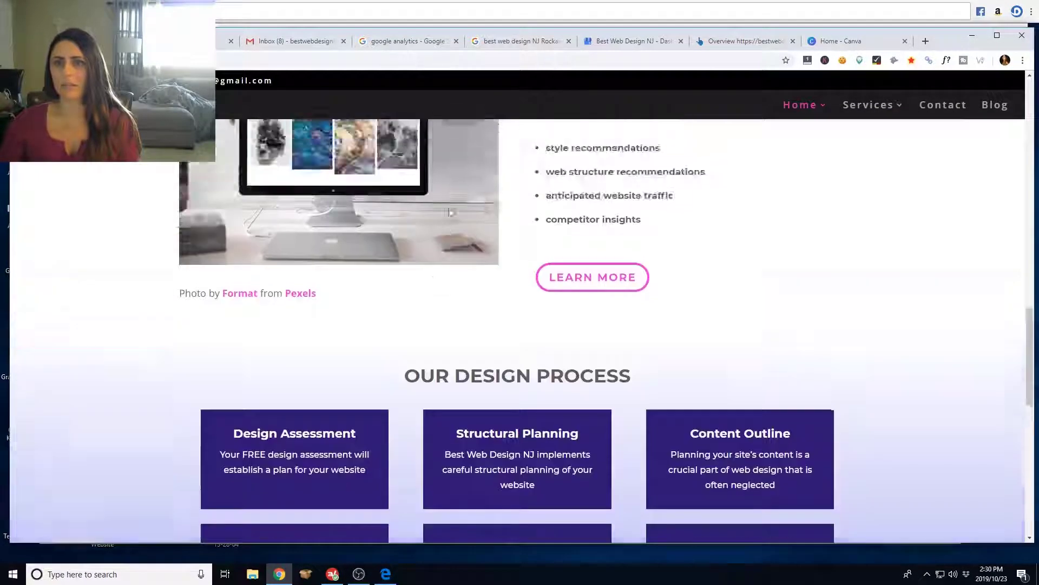
scroll(462, 211, down, 6)
scroll(467, 214, down, 15)
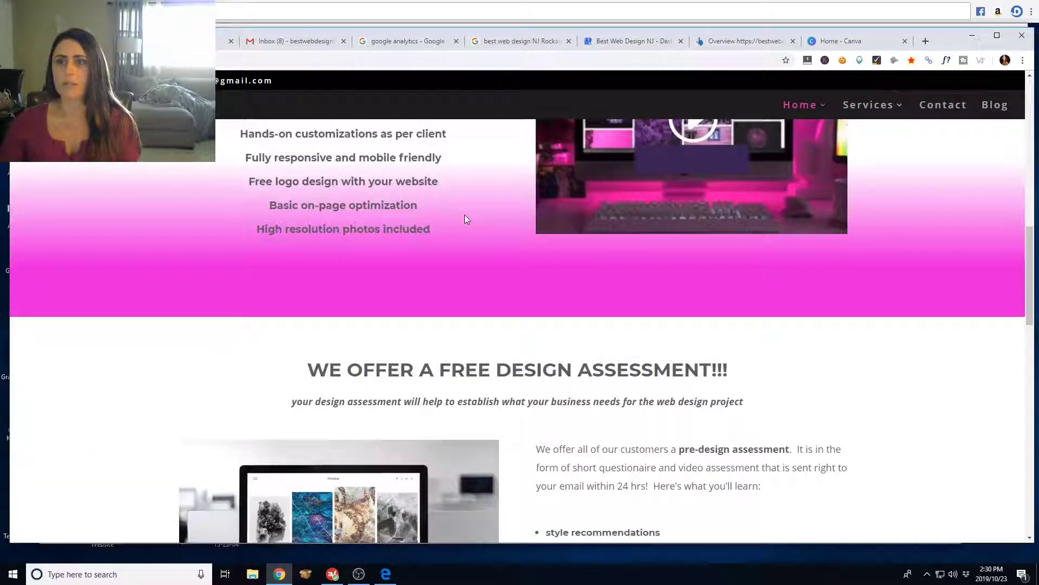
scroll(464, 222, up, 20)
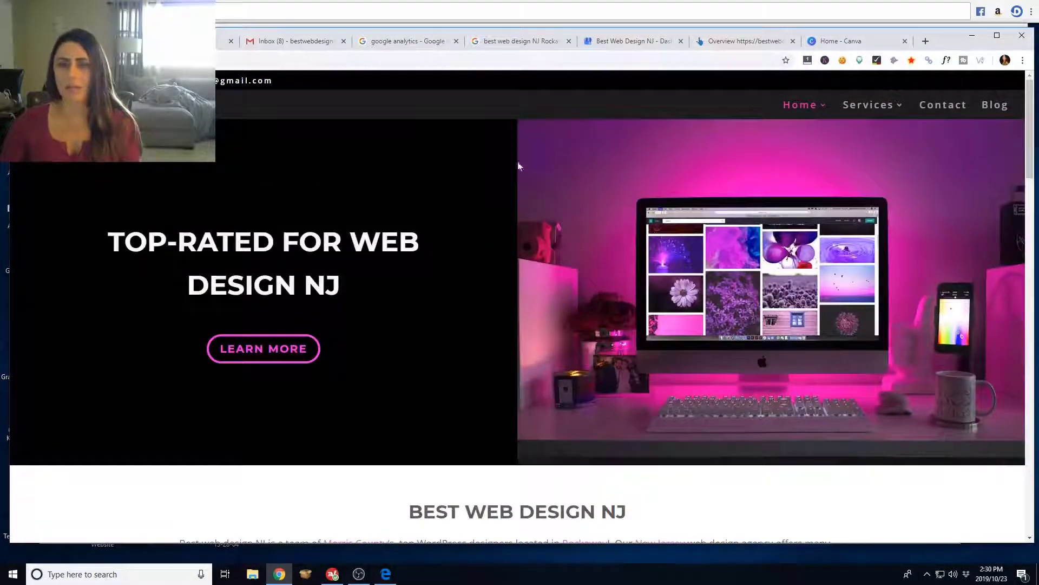
scroll(204, 260, down, 8)
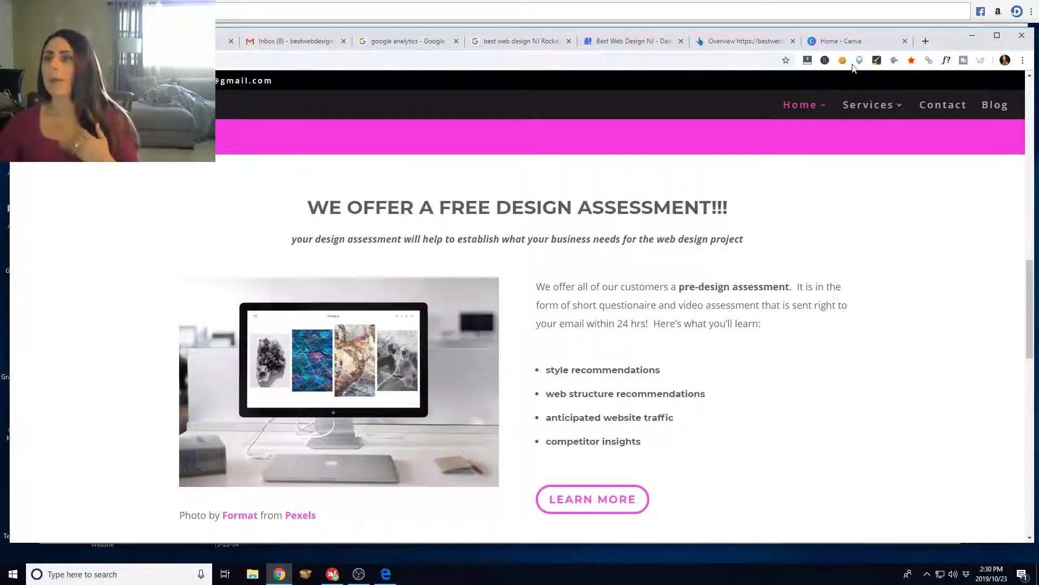
- Turn on MozBar for the homepage and open its page analysis with the on-page elements
click(808, 61)
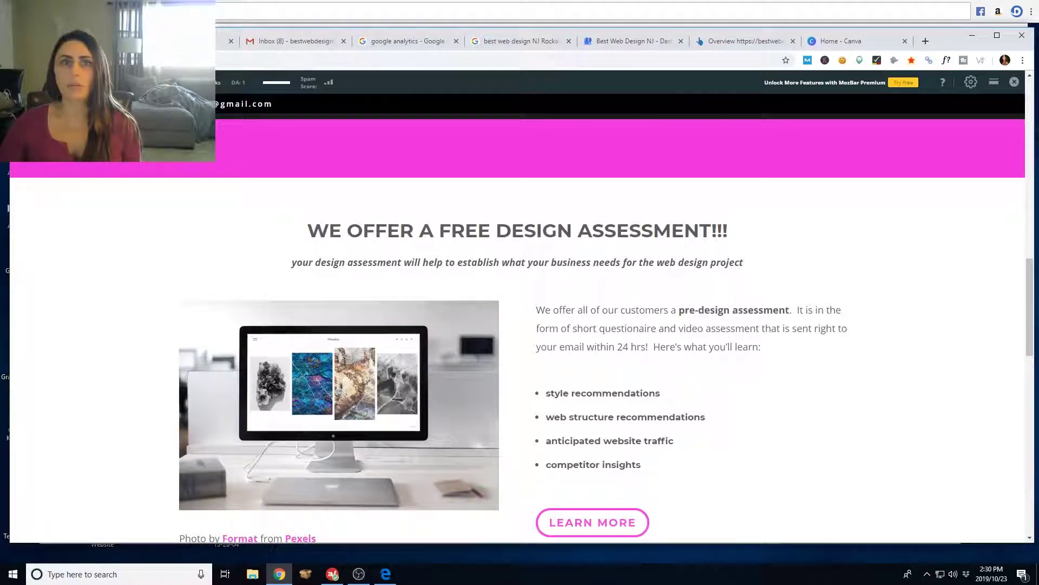
scroll(520, 325, up, 2)
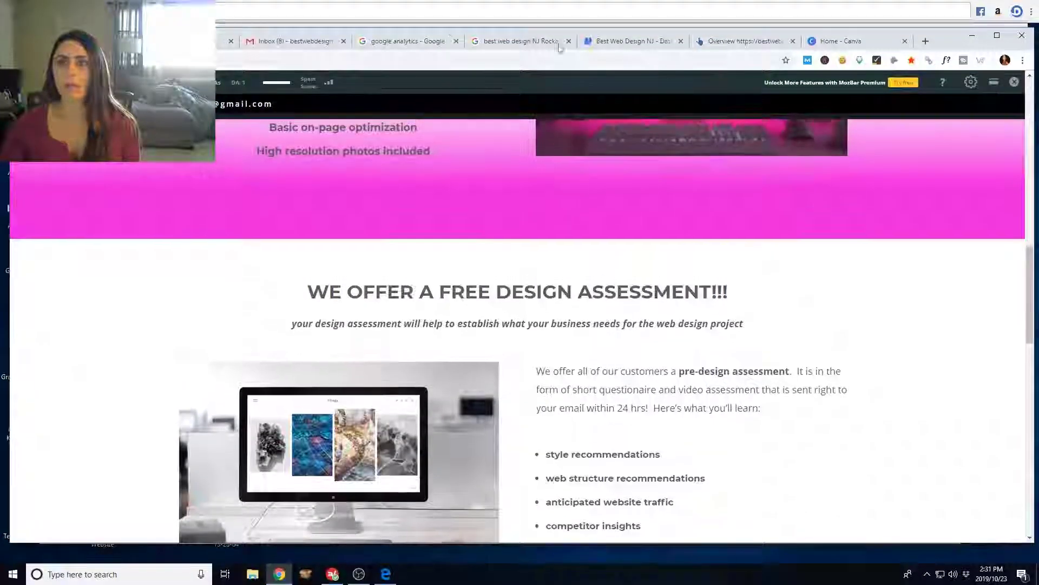
scroll(519, 325, up, 1)
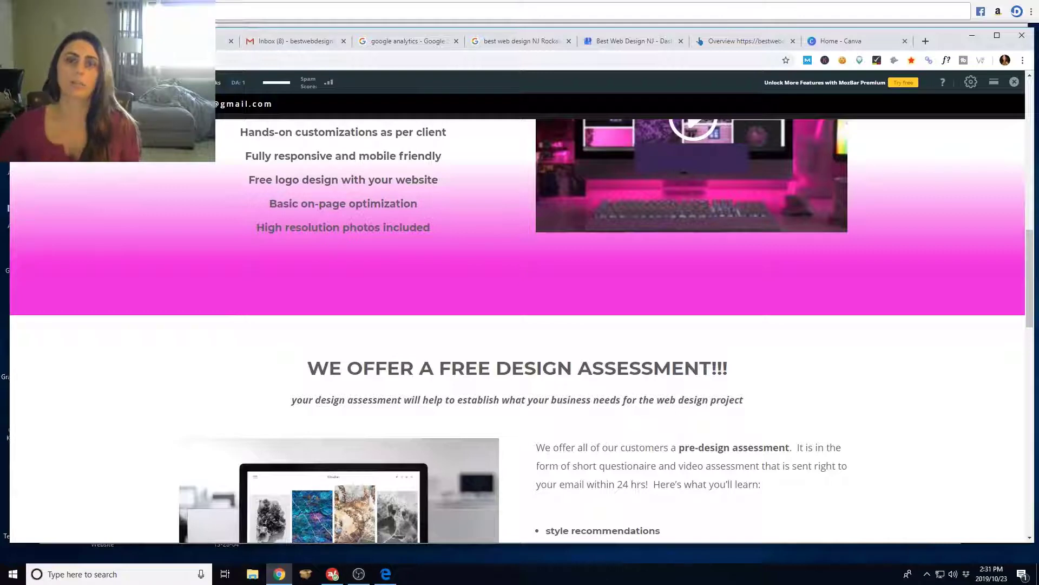
click(50, 82)
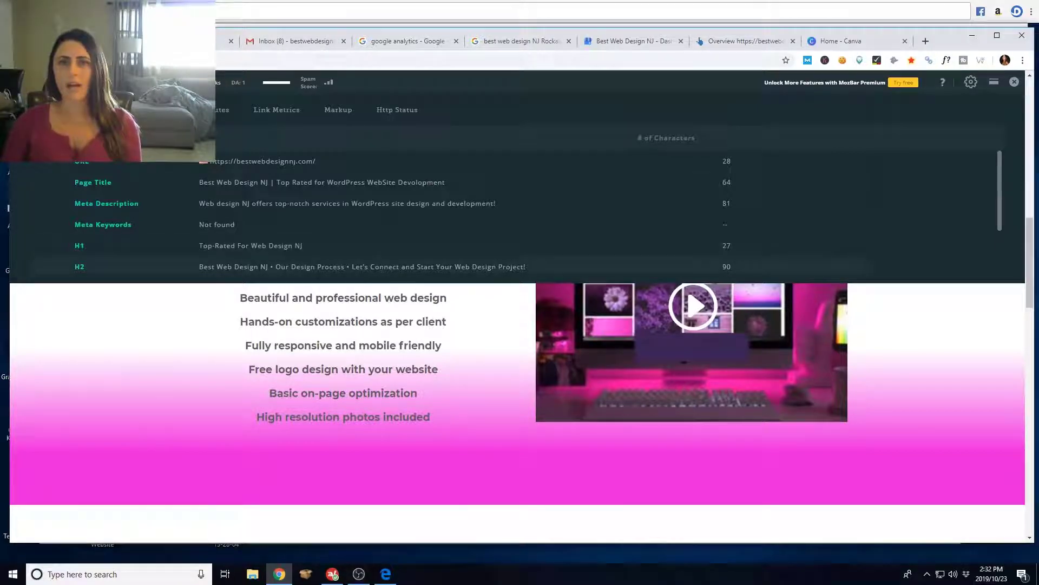
- Review the homepage's meta data, headings, bold and italic text and alt text against the page content, then close MozBar
scroll(498, 206, down, 1)
scroll(514, 214, down, 2)
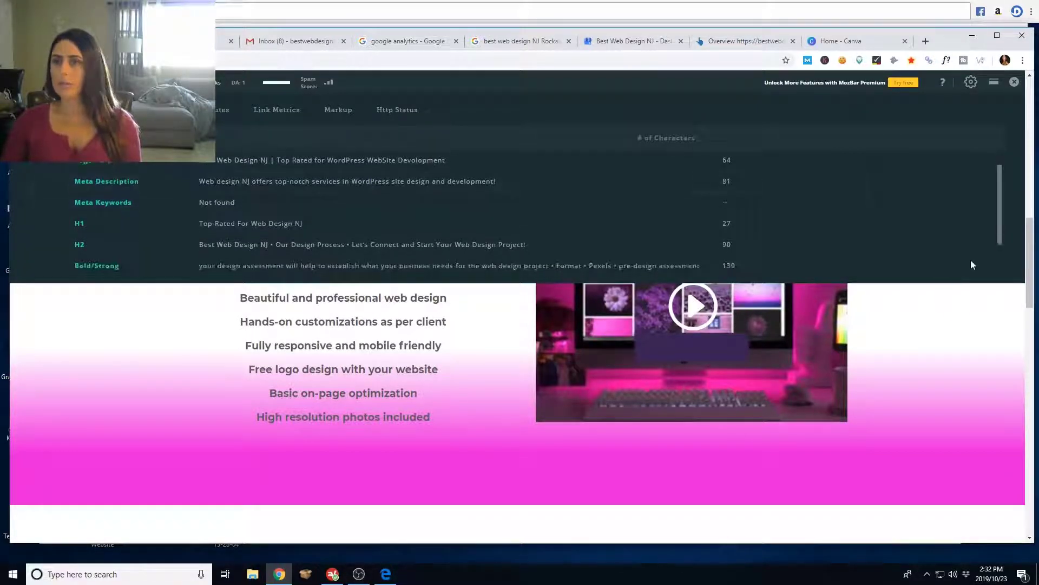
scroll(665, 118, down, 6)
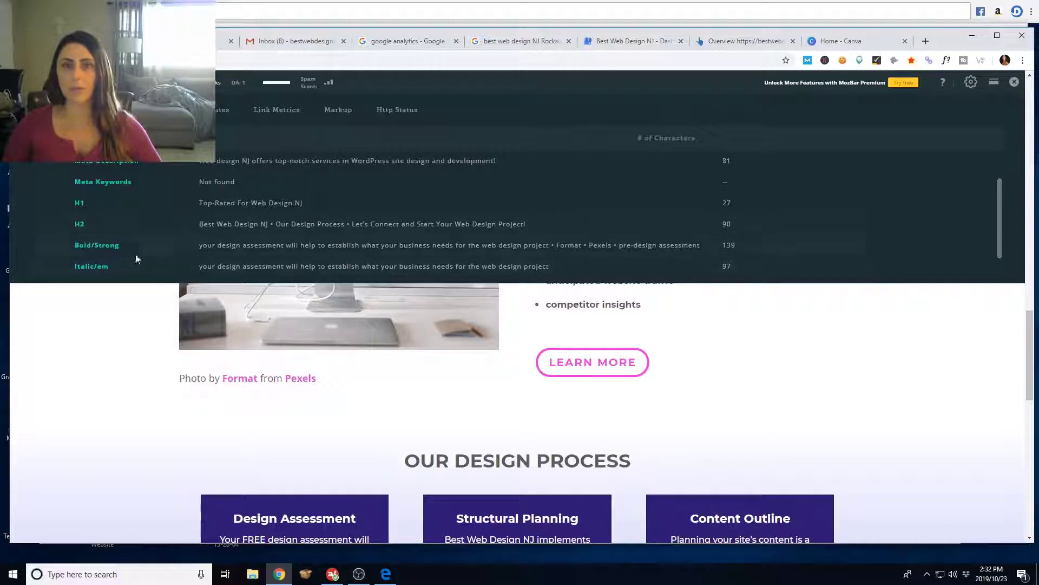
scroll(389, 232, down, 1)
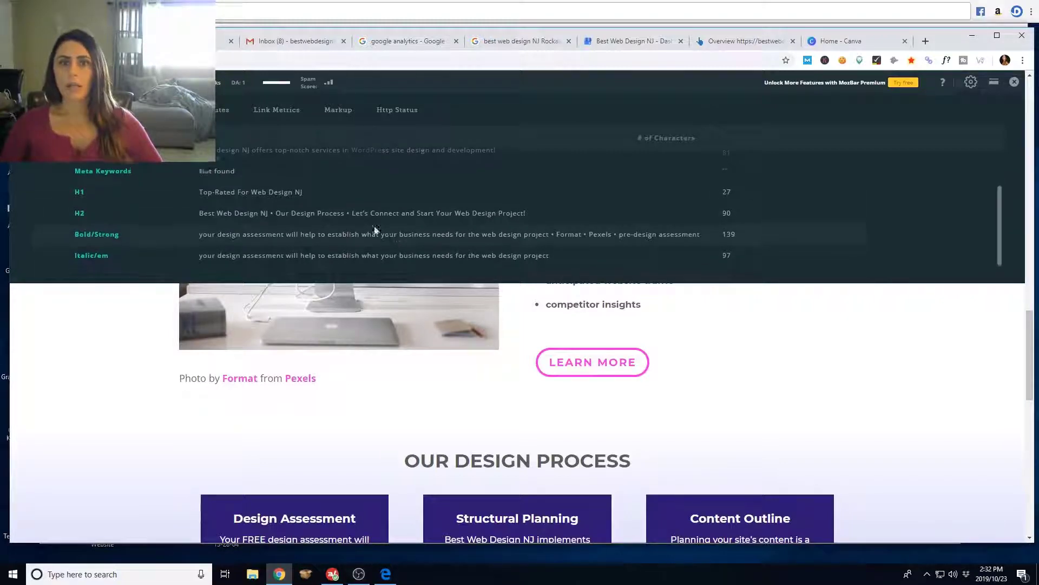
scroll(375, 230, down, 1)
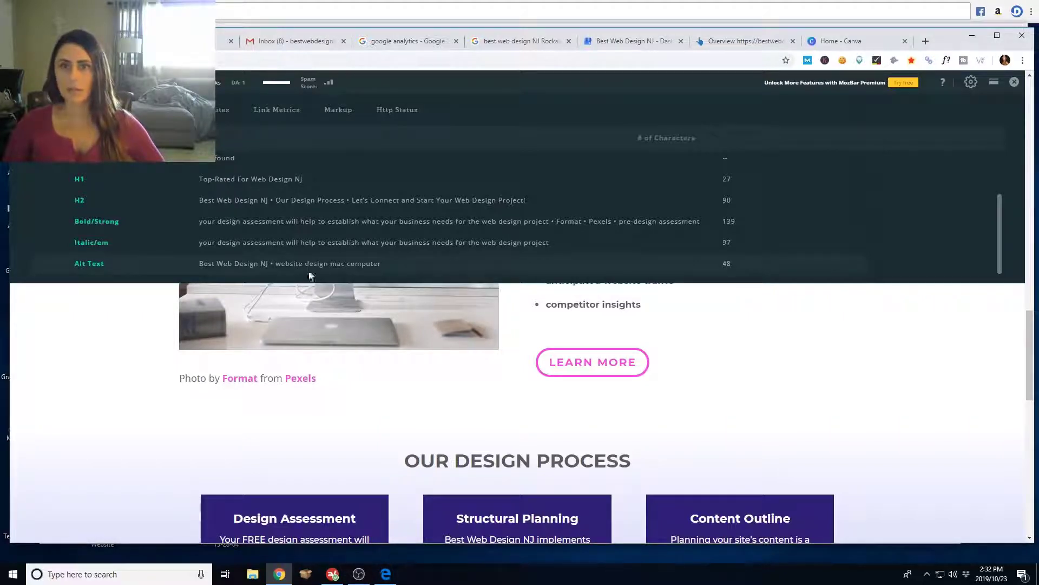
scroll(412, 327, down, 10)
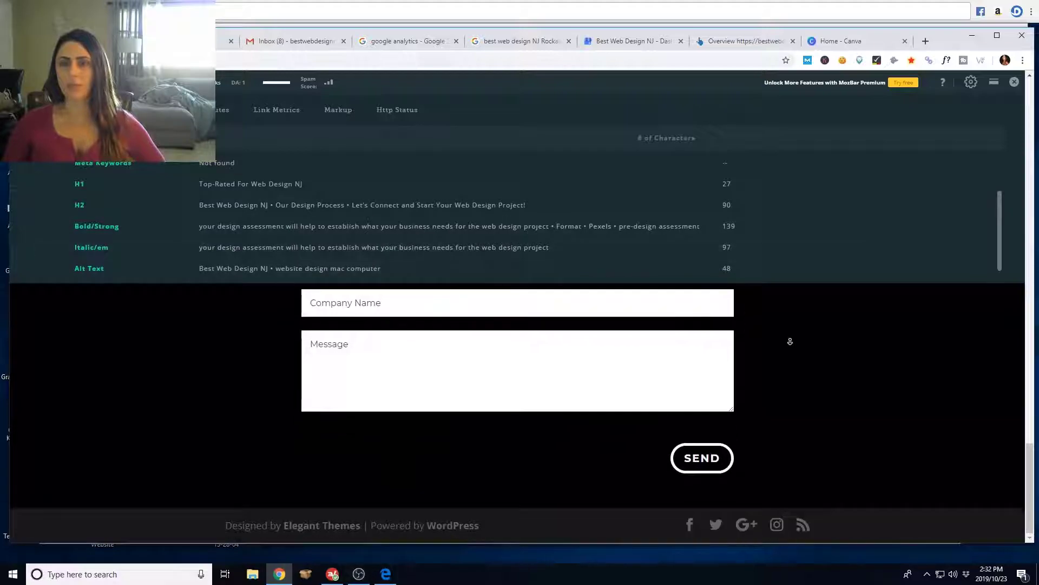
scroll(406, 266, up, 15)
scroll(384, 266, down, 12)
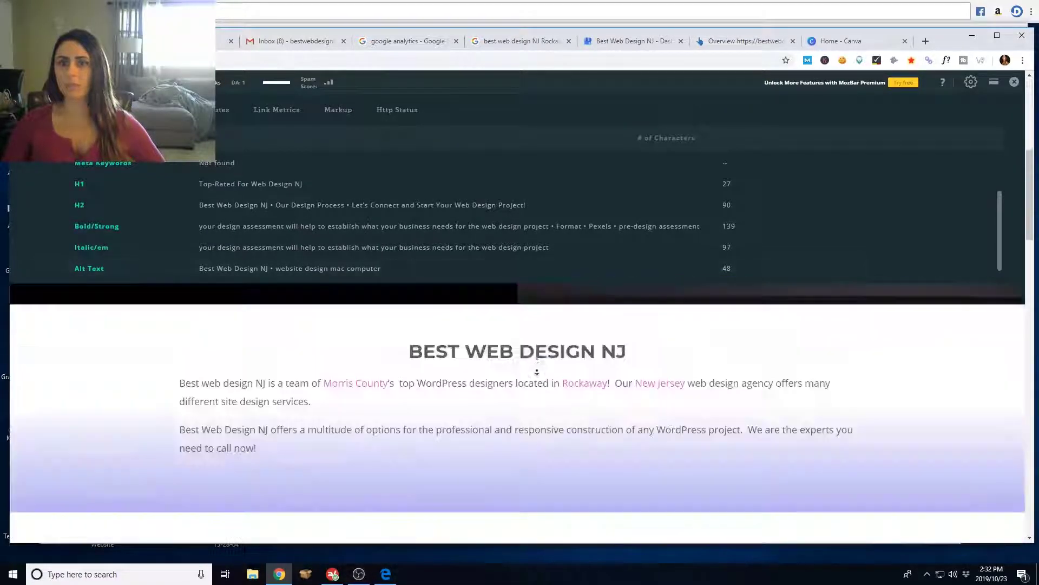
scroll(816, 142, up, 15)
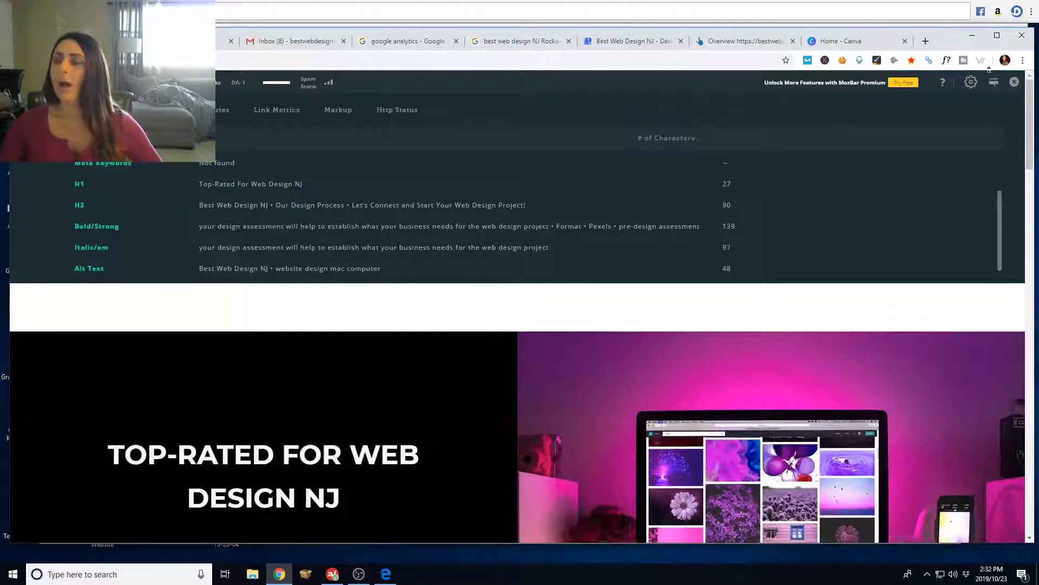
click(1015, 83)
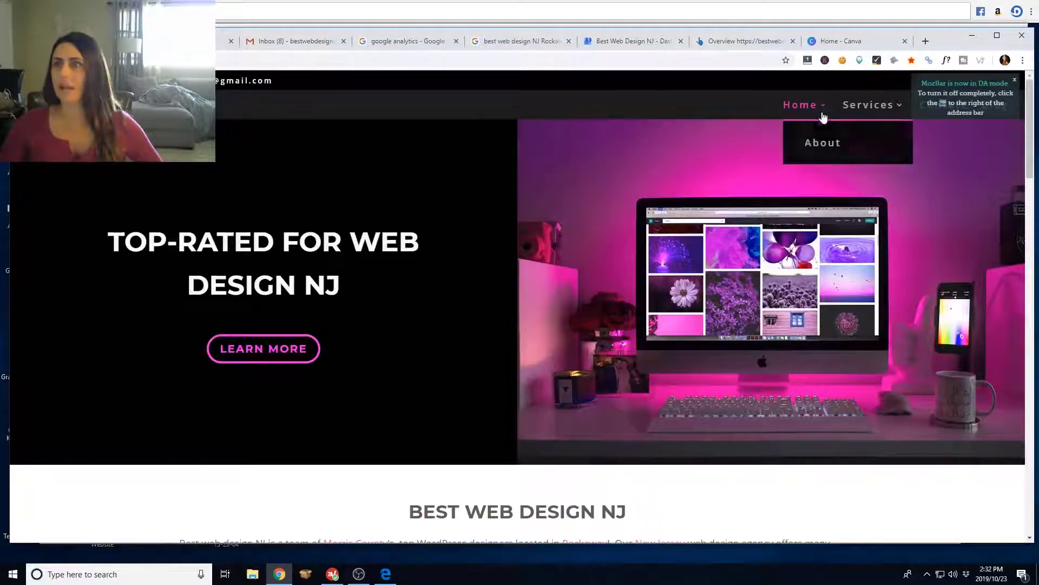
- Open the Corporate Web Design service page and show its on-page elements in MozBar's page analysis
mouse_move(888, 105)
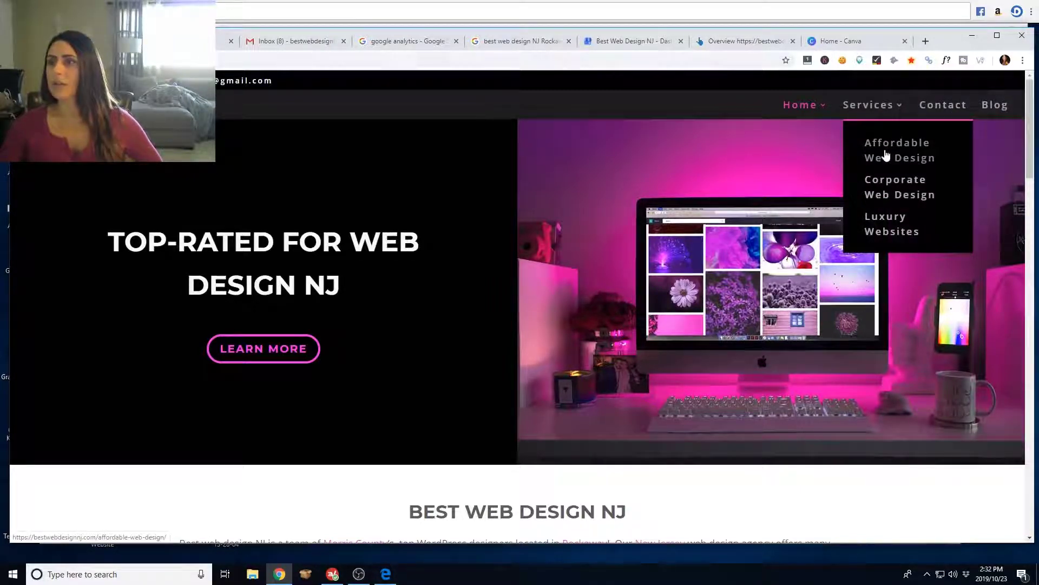
click(892, 188)
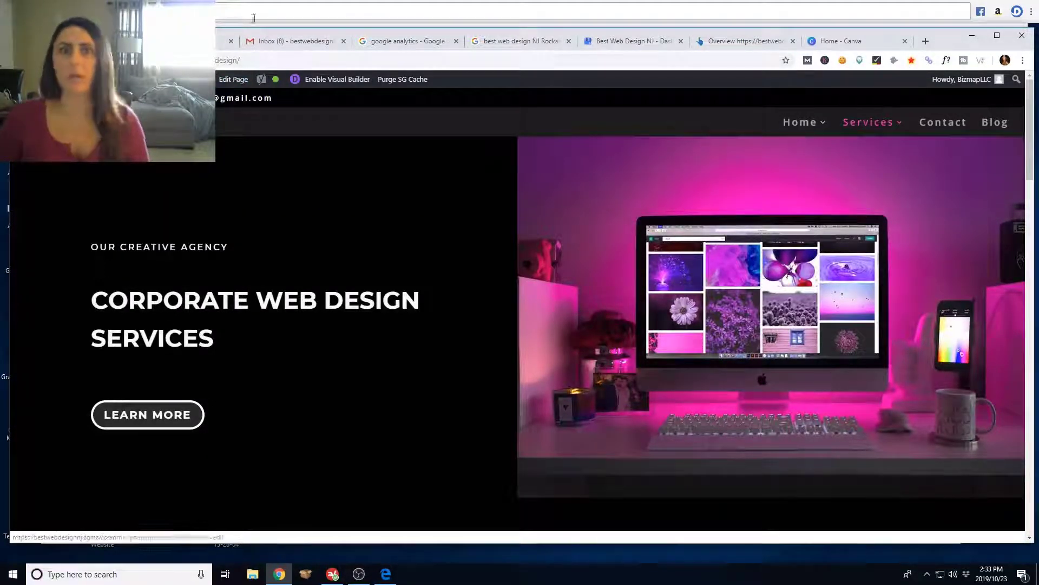
mouse_move(183, 79)
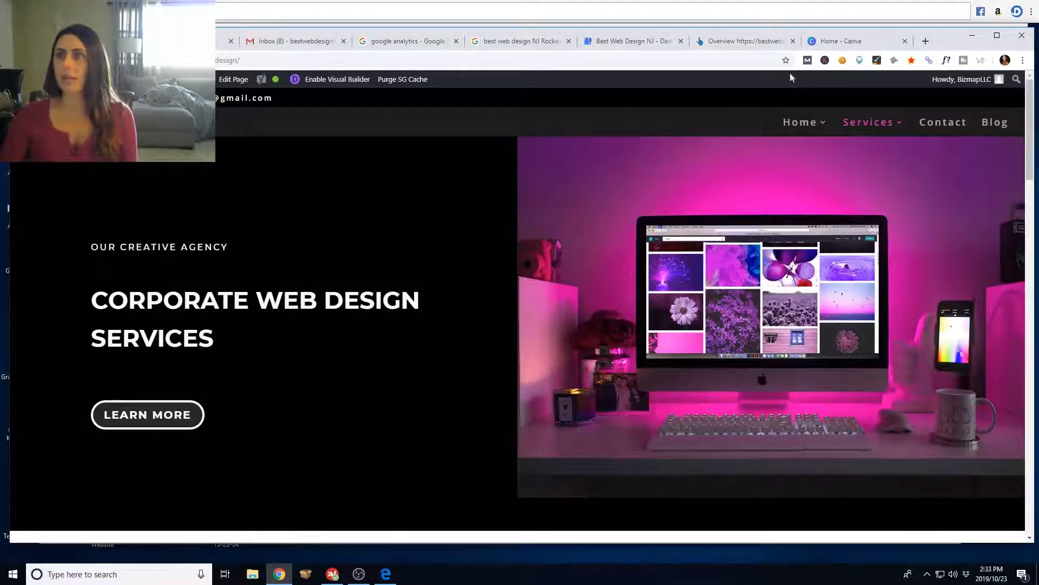
click(807, 60)
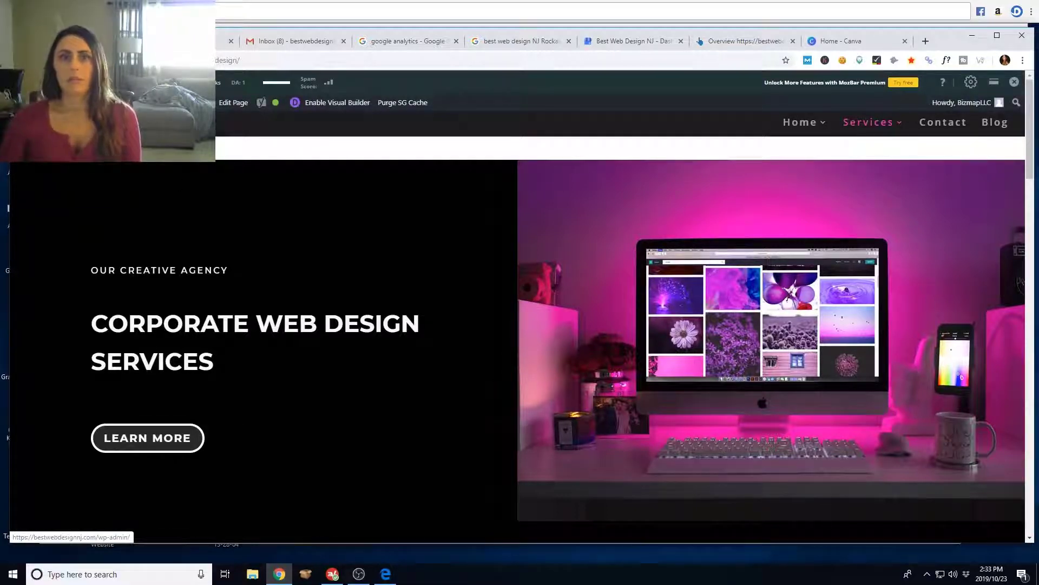
click(81, 82)
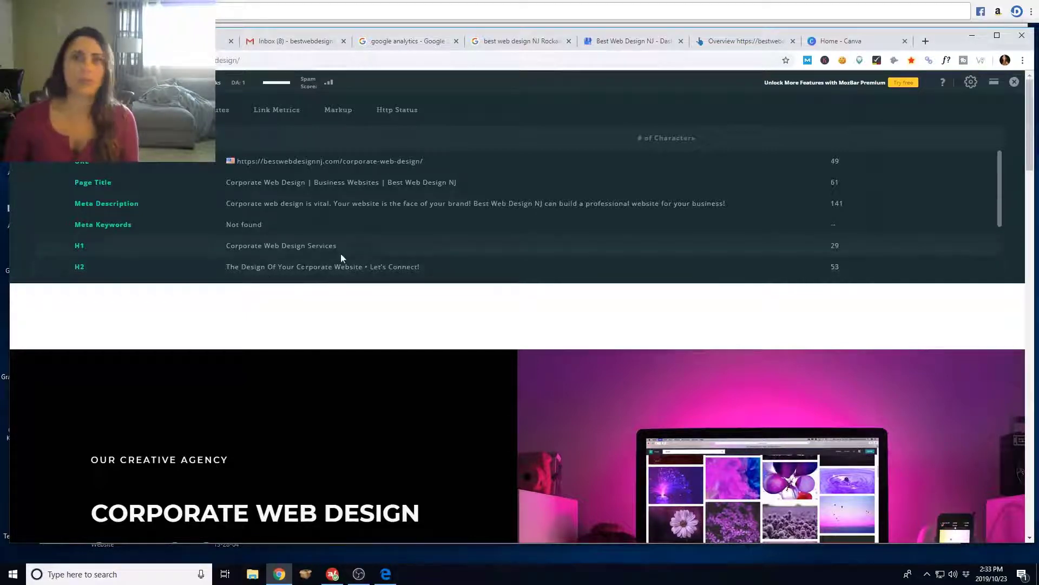
- Examine the corporate page's title, meta description, headings, emphasized text and alt text alongside its content, then close MozBar
scroll(756, 246, down, 1)
scroll(757, 246, down, 5)
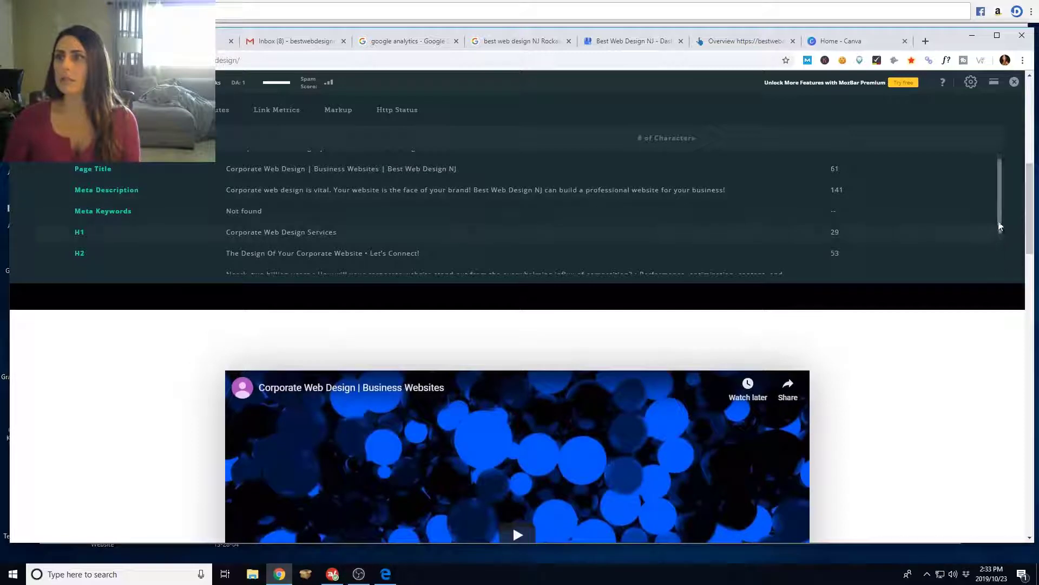
scroll(1002, 211, down, 3)
scroll(995, 191, down, 5)
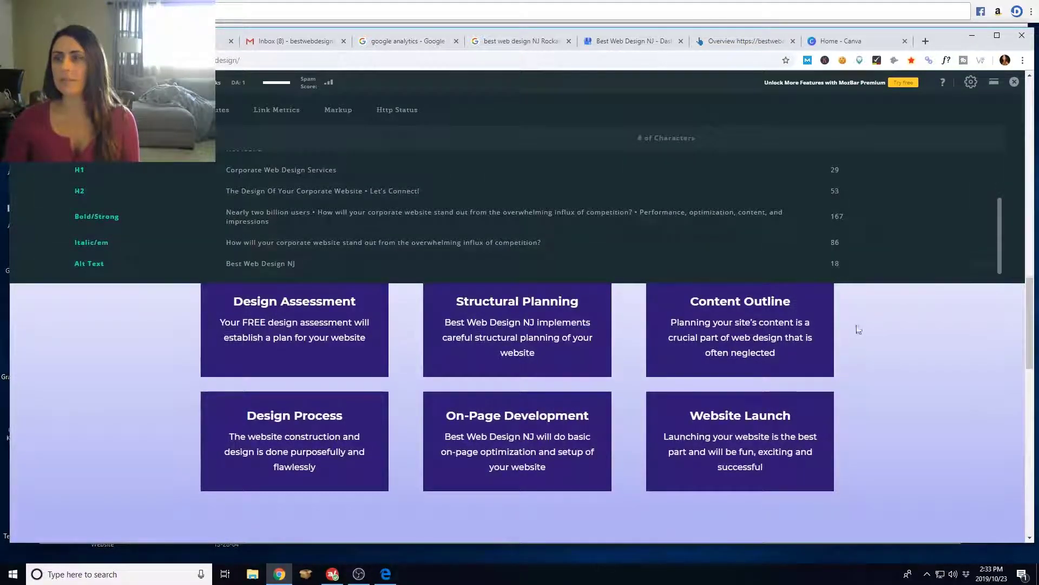
scroll(819, 365, up, 8)
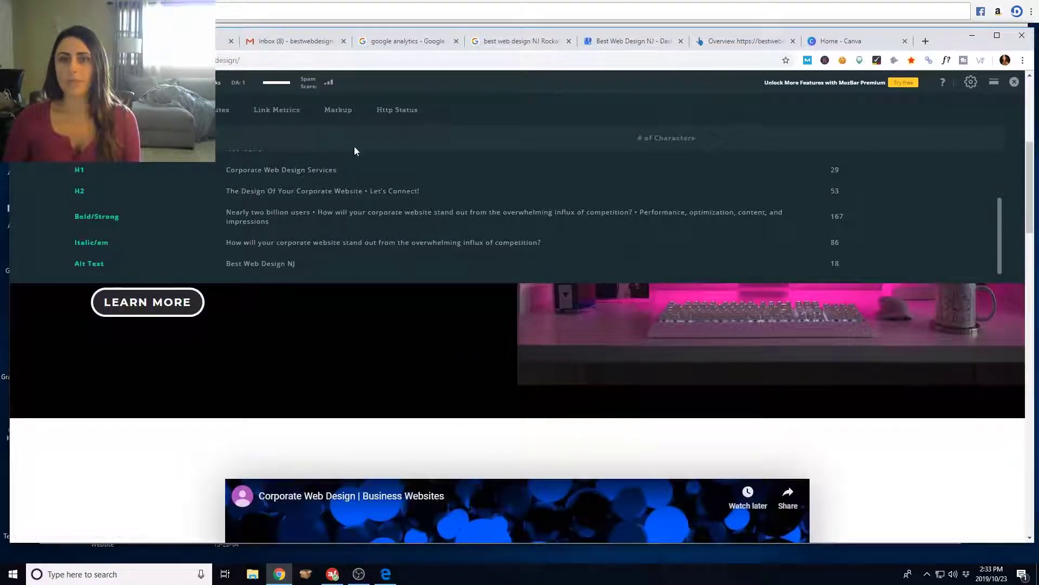
scroll(612, 177, down, 1)
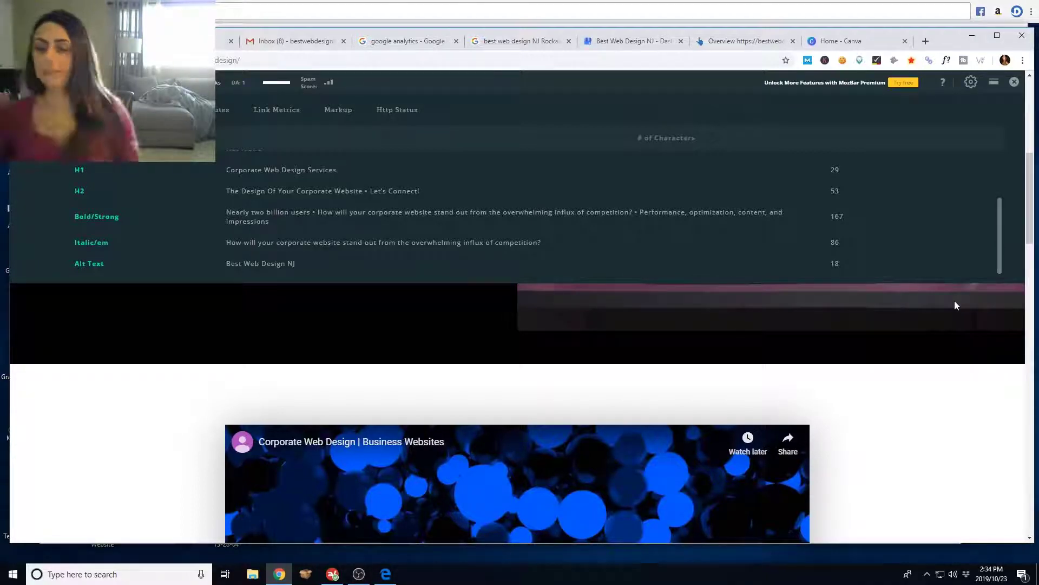
click(1014, 81)
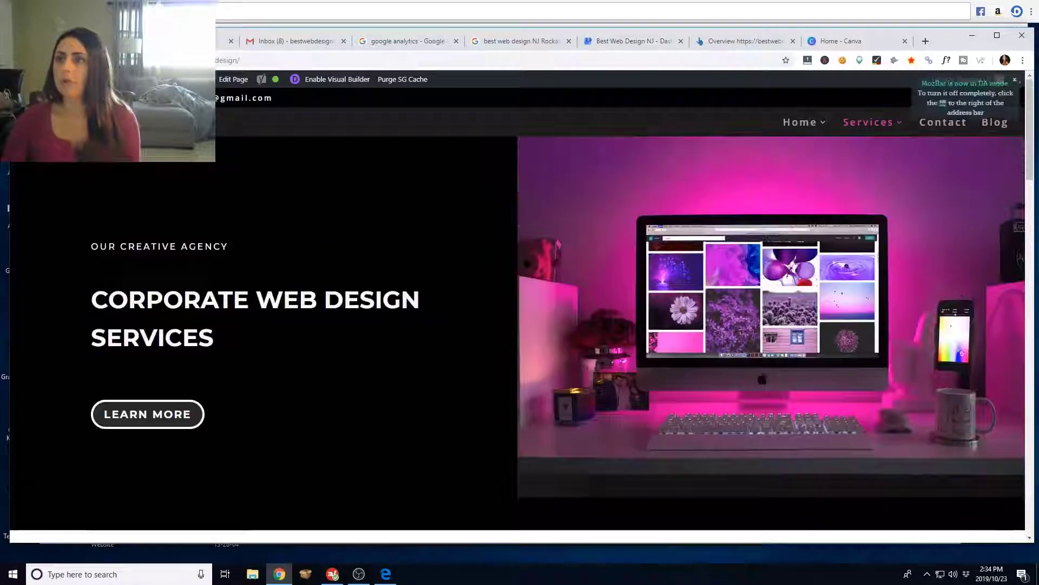
- Open the Affordable Web Design service page, show its MozBar page elements and compare the H1 and H2 headings with the page content
mouse_move(866, 134)
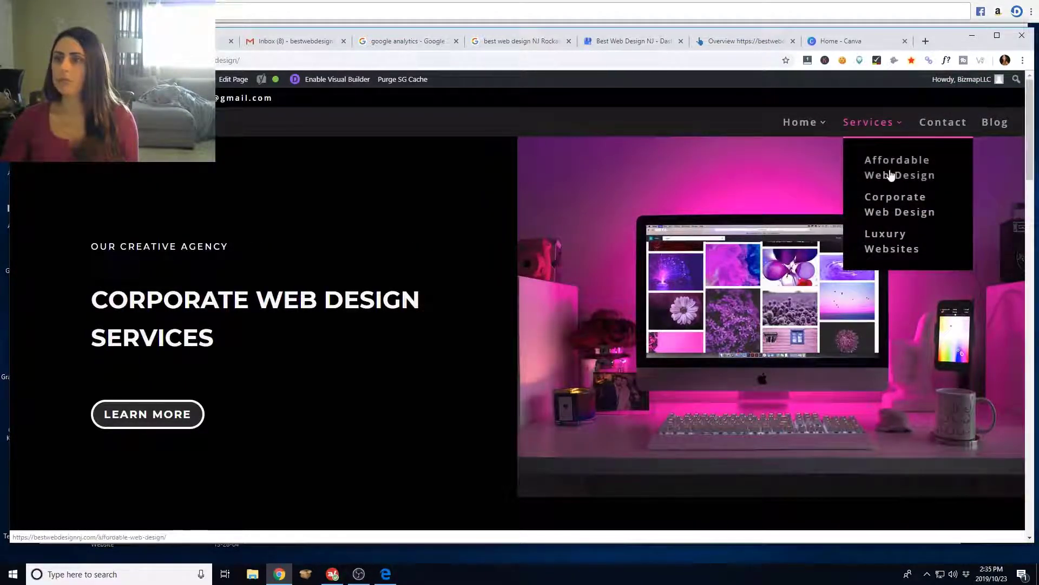
click(885, 171)
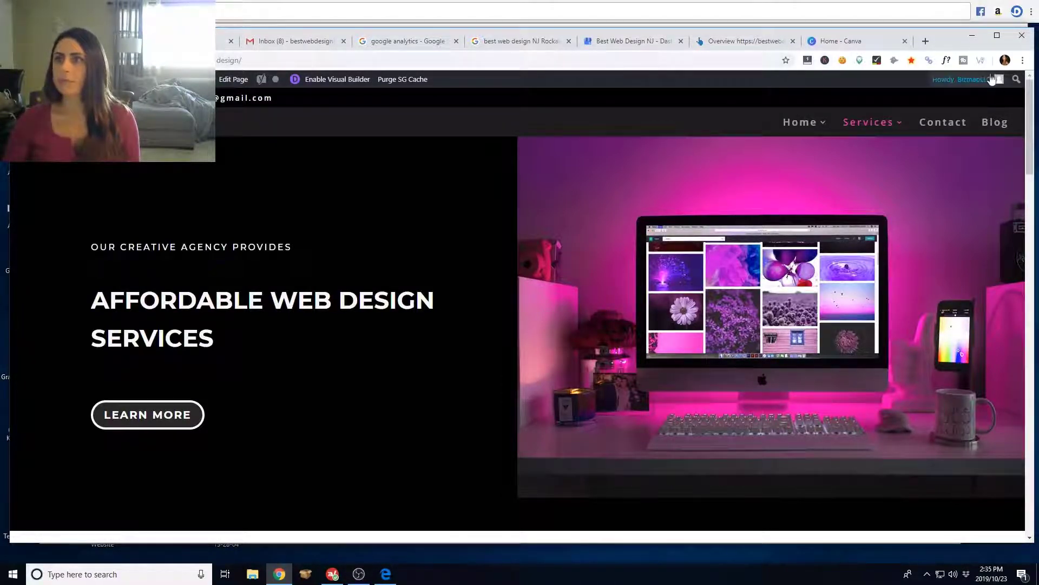
click(807, 60)
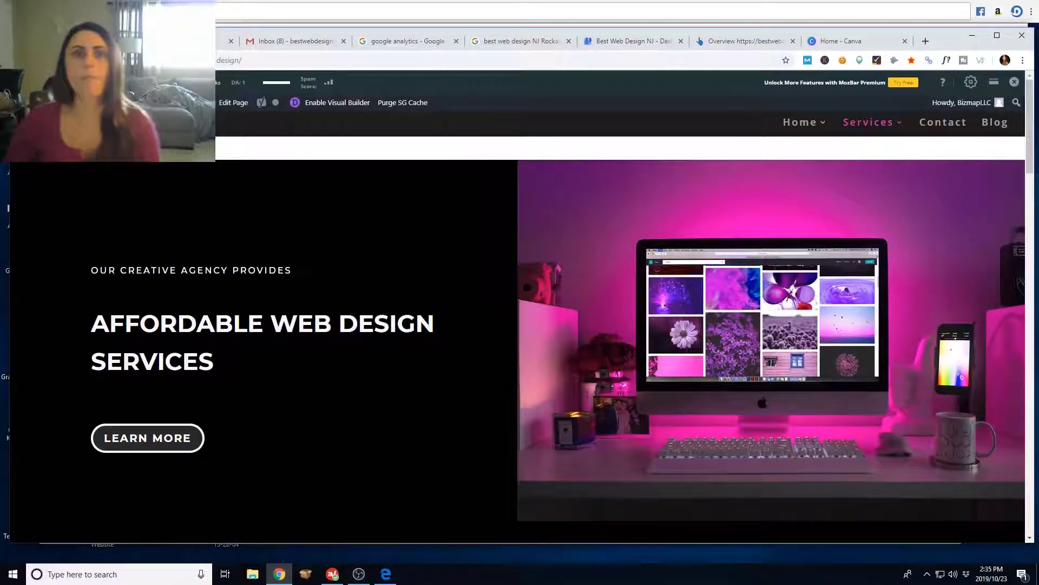
click(67, 82)
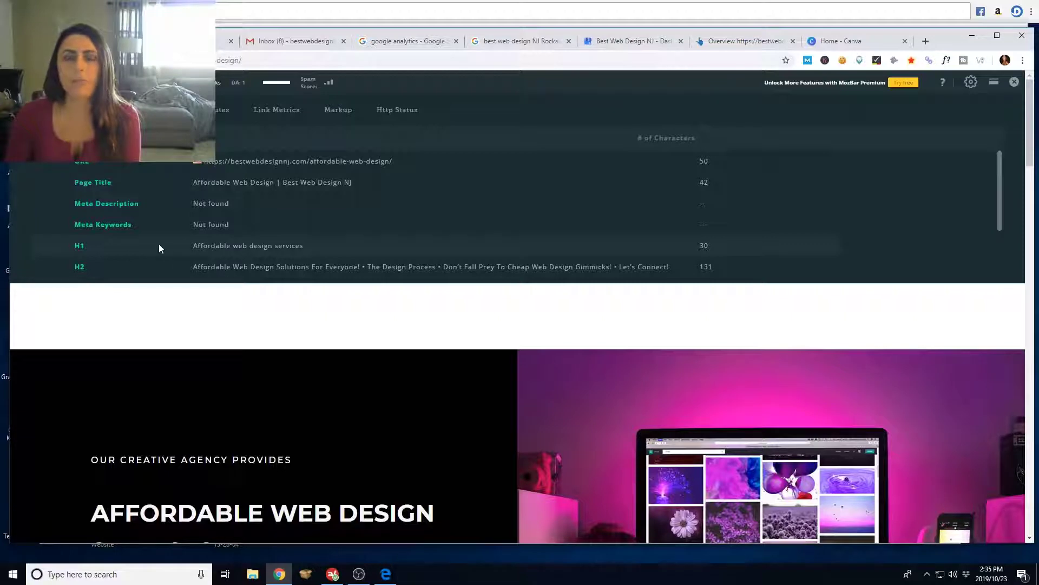
scroll(261, 317, down, 7)
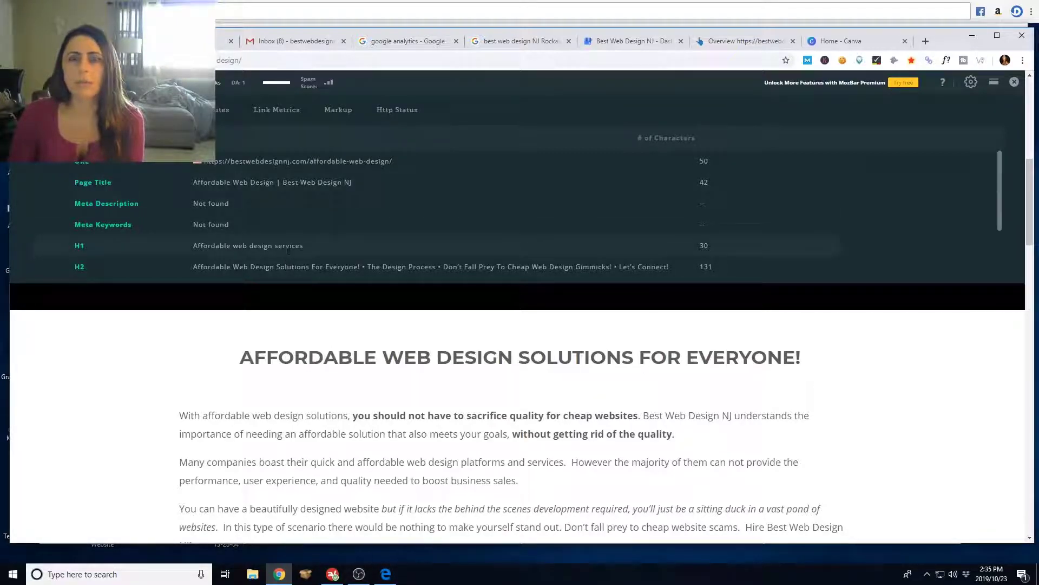
scroll(311, 344, up, 6)
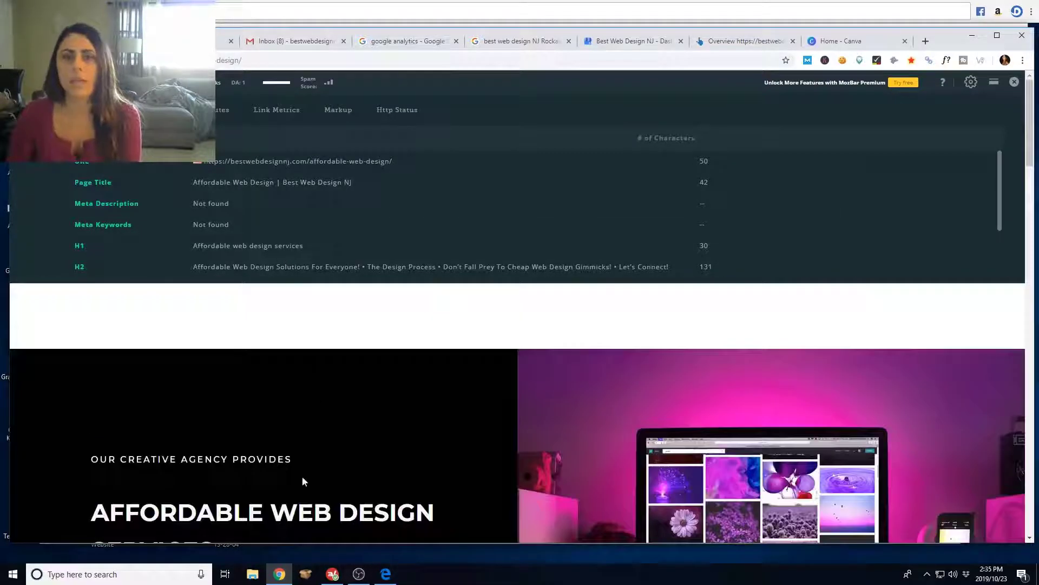
- Compare the Affordable Web Design page's headings, bold and italic text and alt text in MozBar with its content, then close MozBar
scroll(302, 476, down, 3)
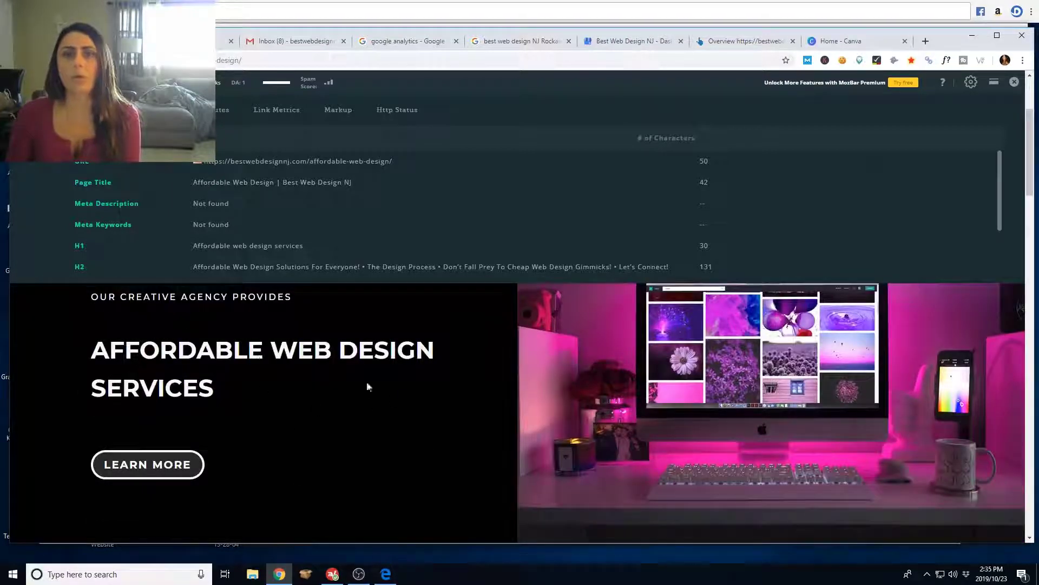
scroll(271, 379, down, 5)
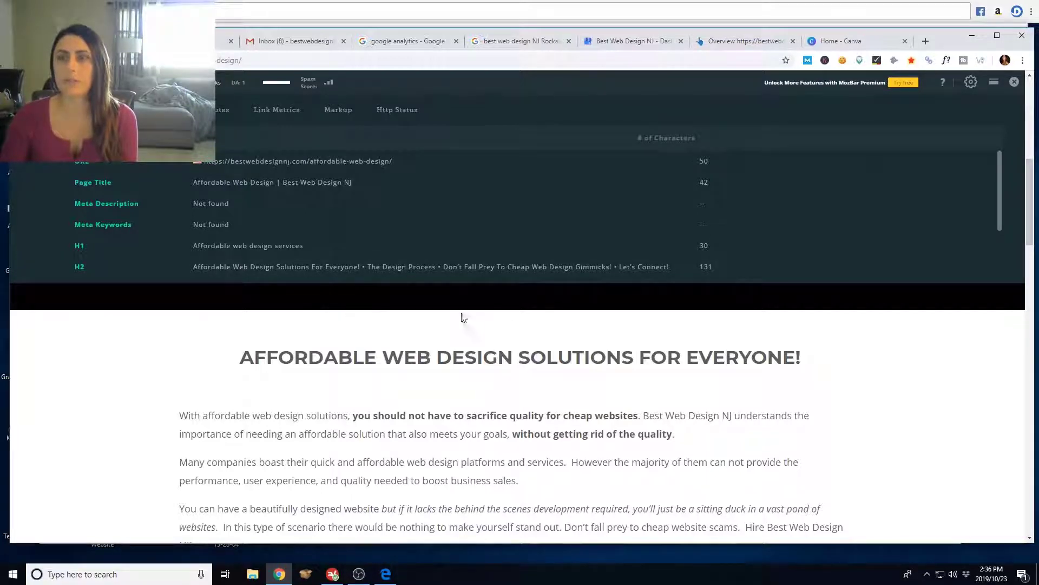
scroll(998, 215, down, 1)
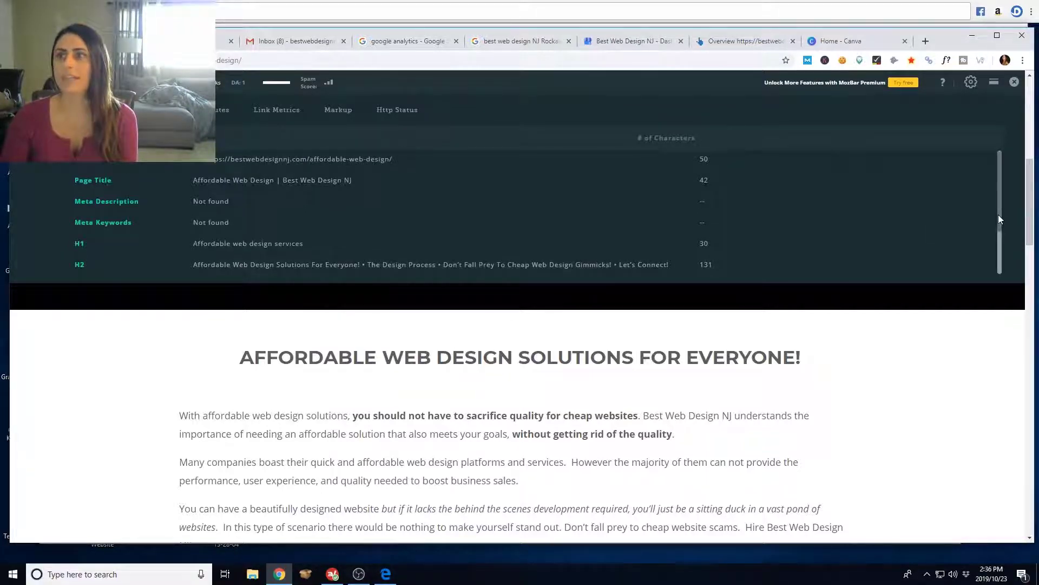
scroll(1001, 219, down, 5)
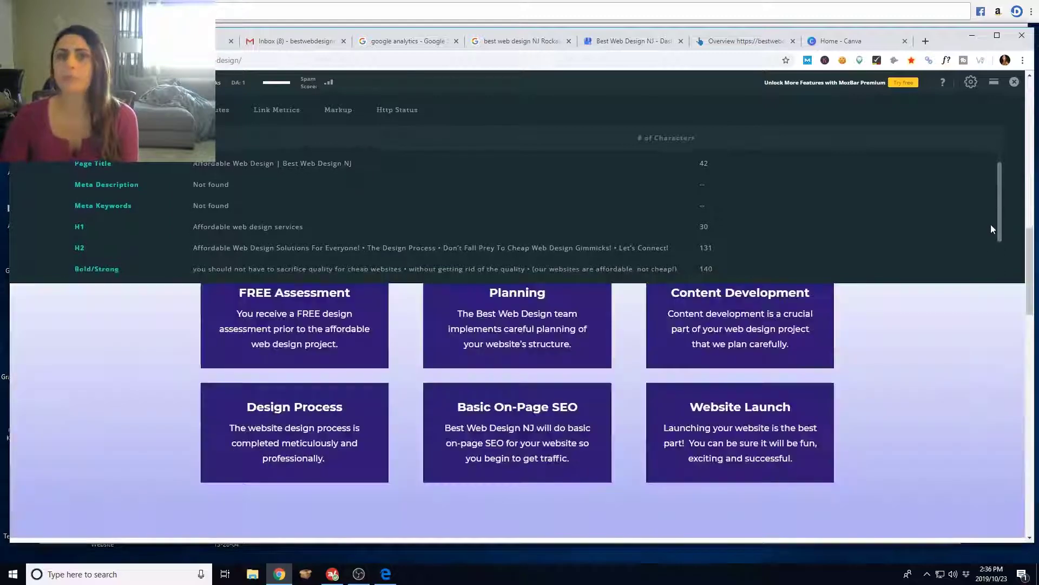
scroll(933, 242, down, 2)
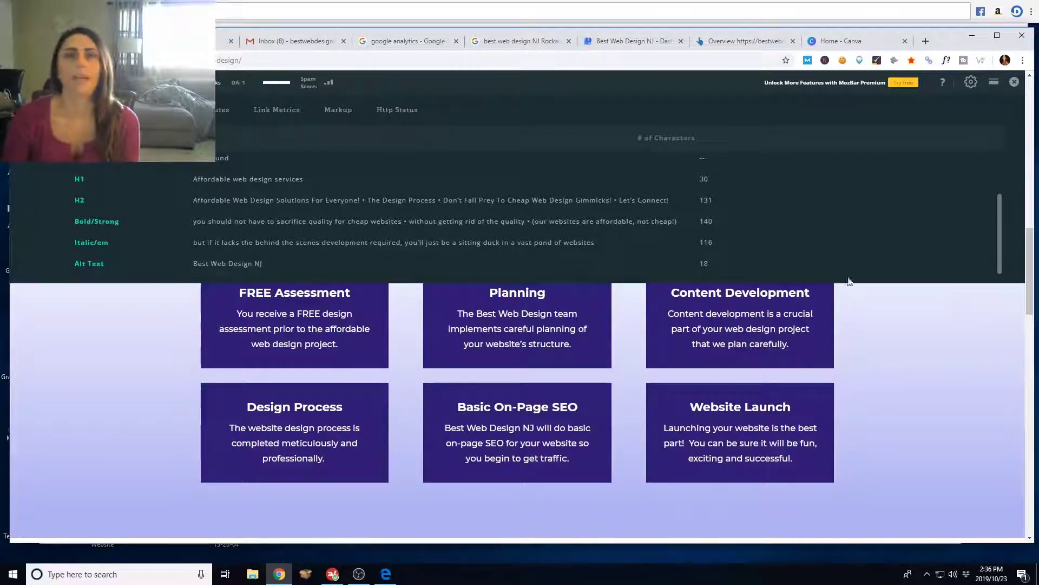
scroll(958, 370, down, 5)
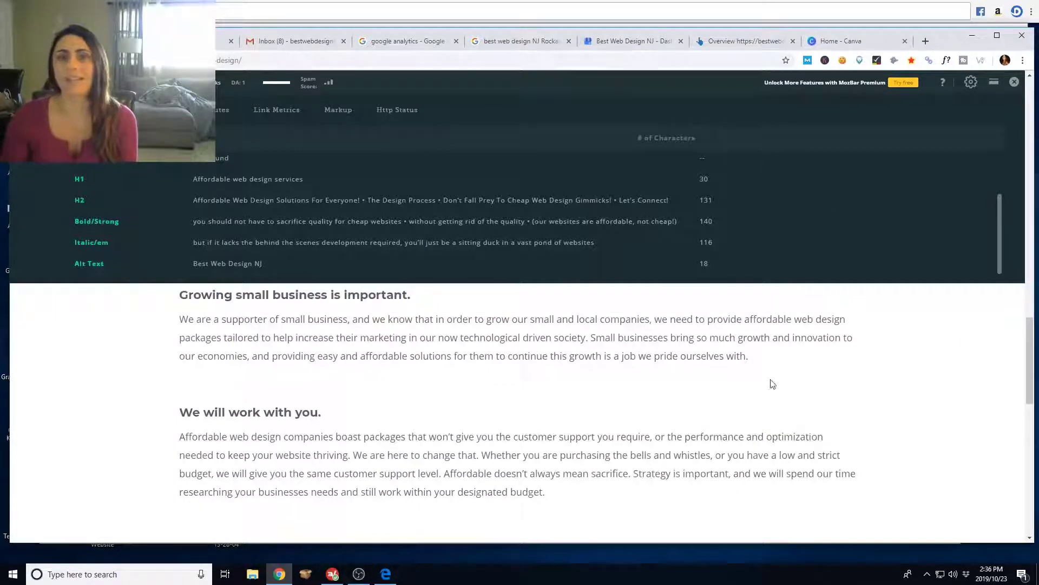
scroll(779, 385, up, 5)
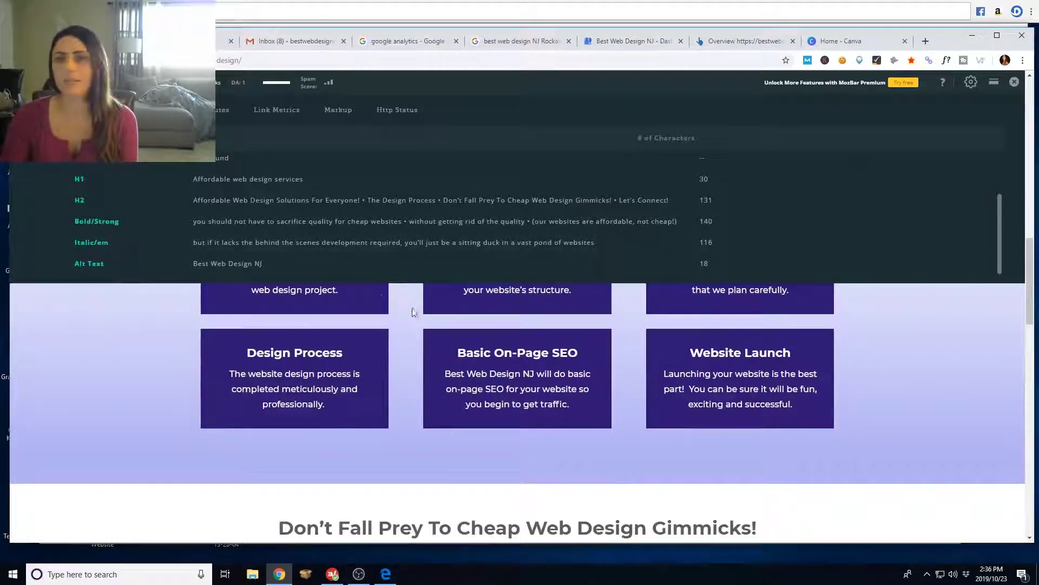
scroll(479, 301, up, 5)
scroll(479, 228, up, 1)
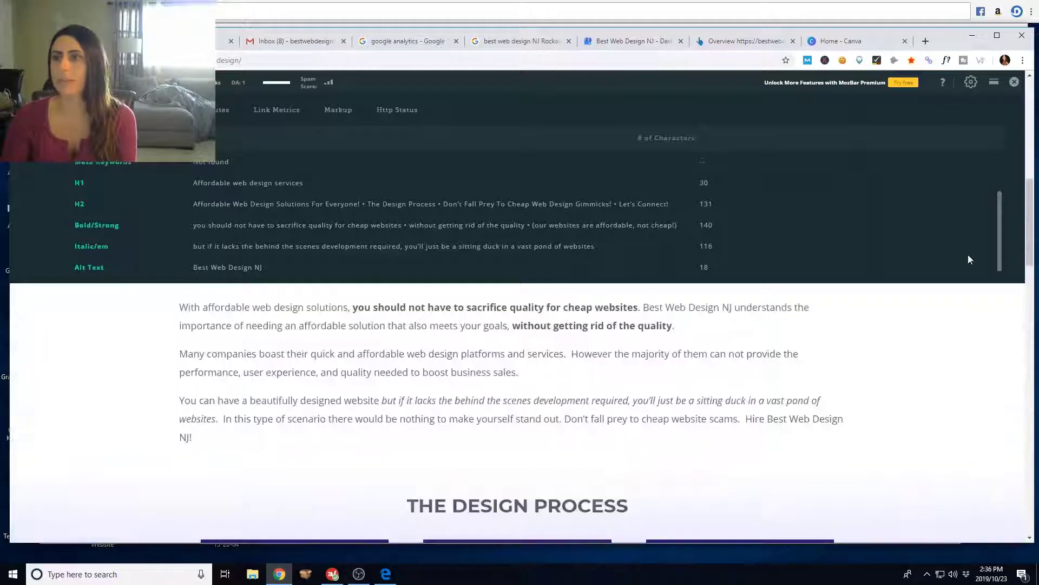
click(1015, 82)
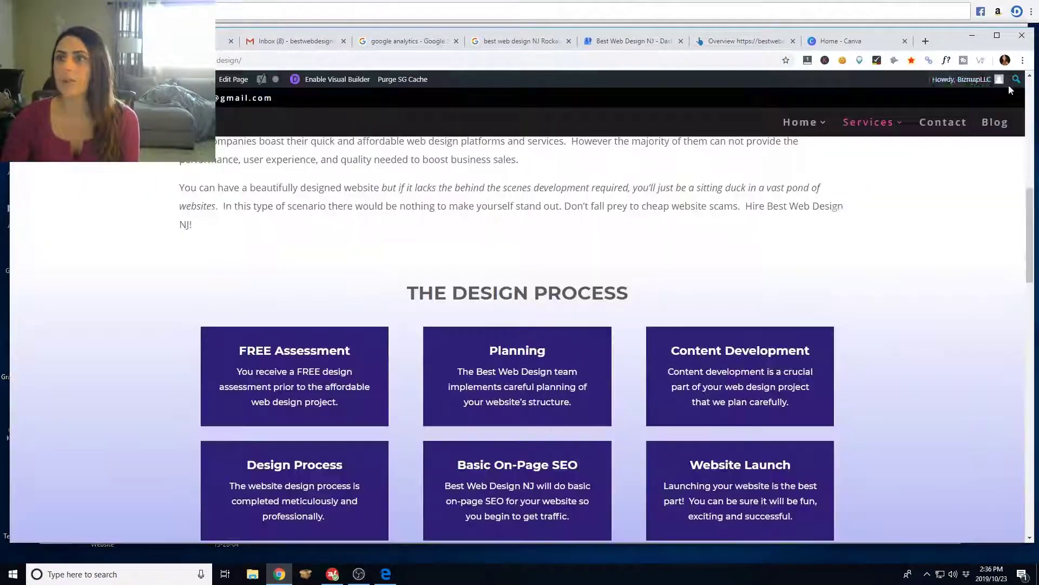
- Open the Affordable Web Design page in the WordPress editor and dismiss the block editor tip
click(243, 81)
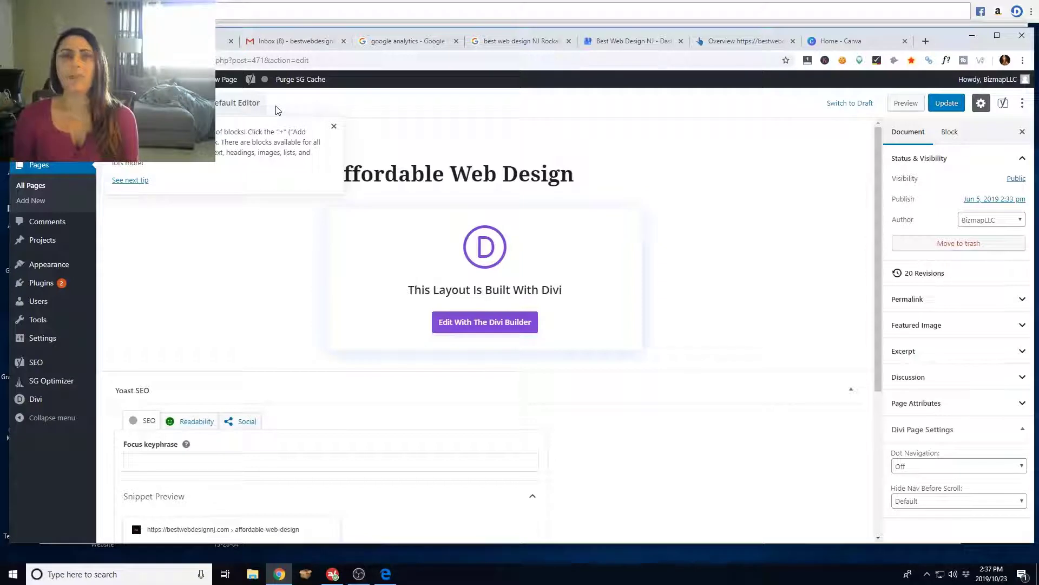
click(165, 462)
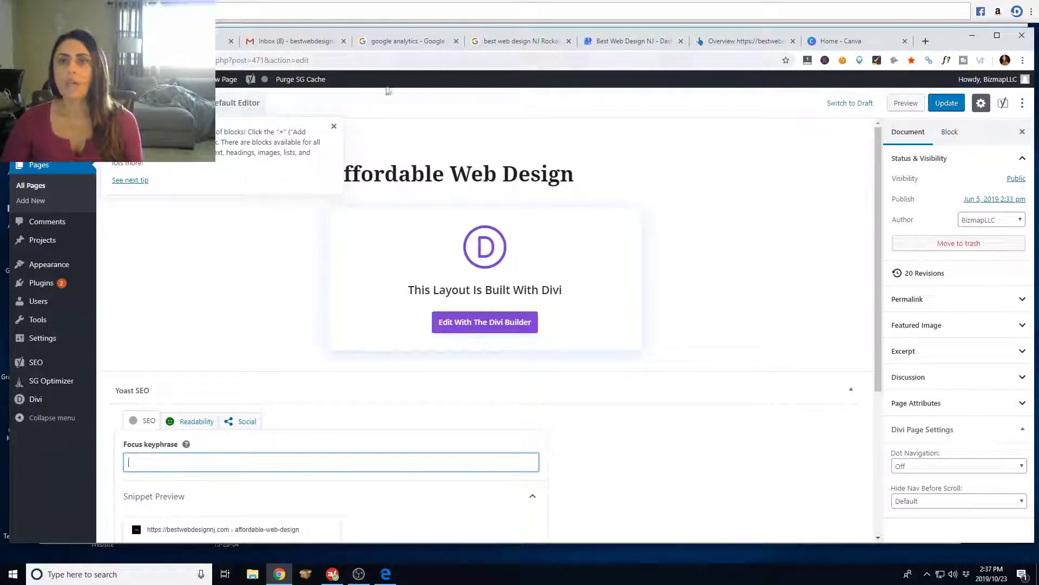
click(334, 126)
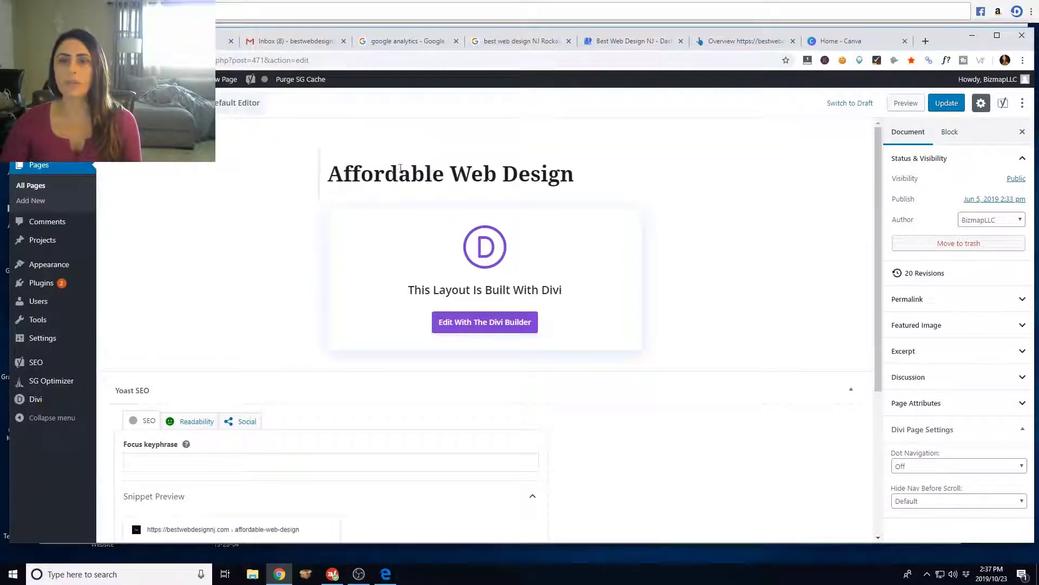
- Copy the page title "Affordable Web Design" into the Yoast SEO focus keyphrase
drag(581, 175, 328, 186)
right_click(390, 175)
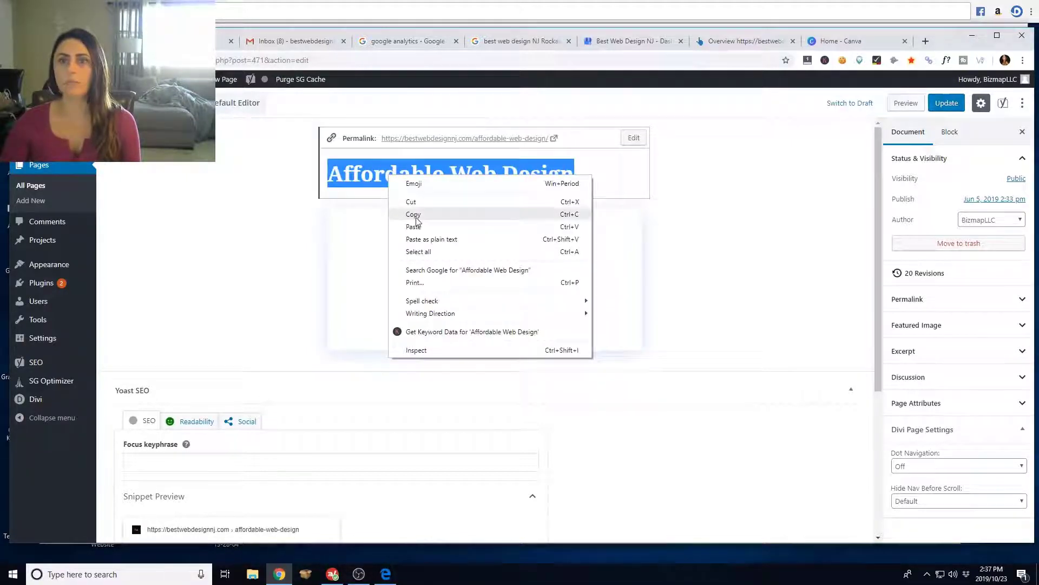
click(418, 213)
click(155, 463)
right_click(155, 462)
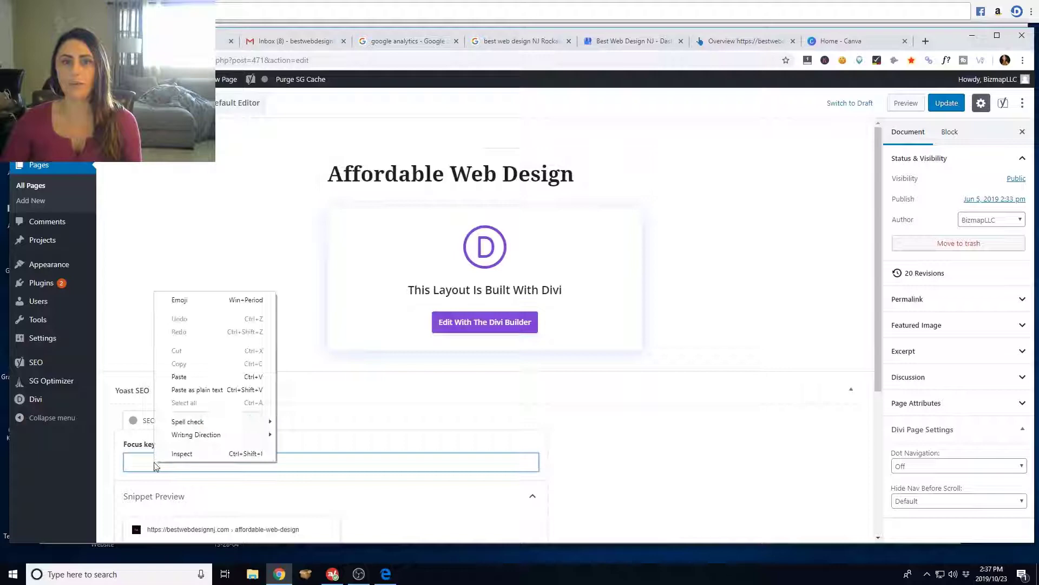
click(180, 377)
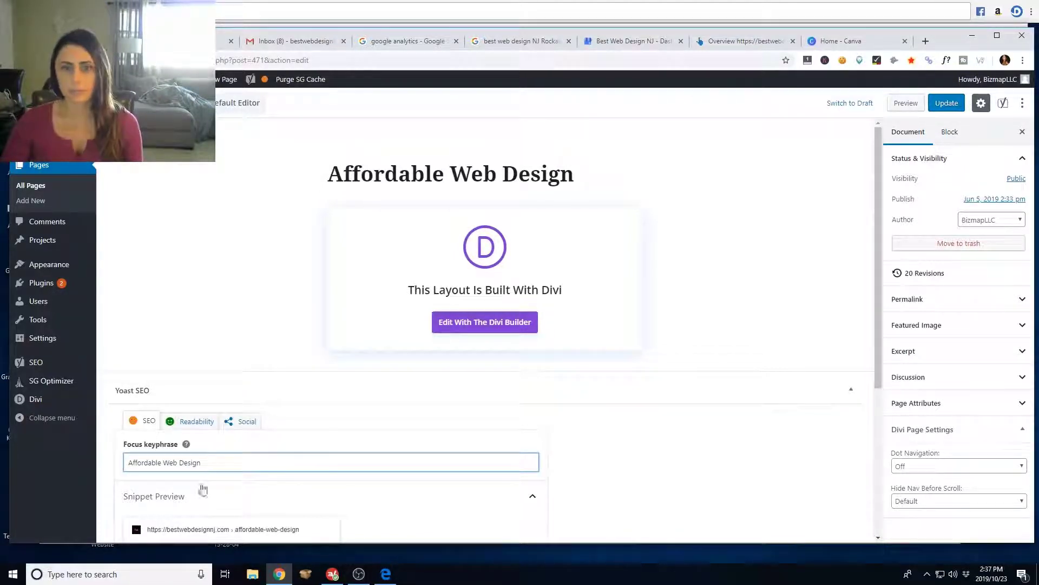
- Replace the snippet variables in the Yoast SEO title with "Affordable Web Design | Website Services That Won't Break The Bank!"
scroll(357, 449, down, 4)
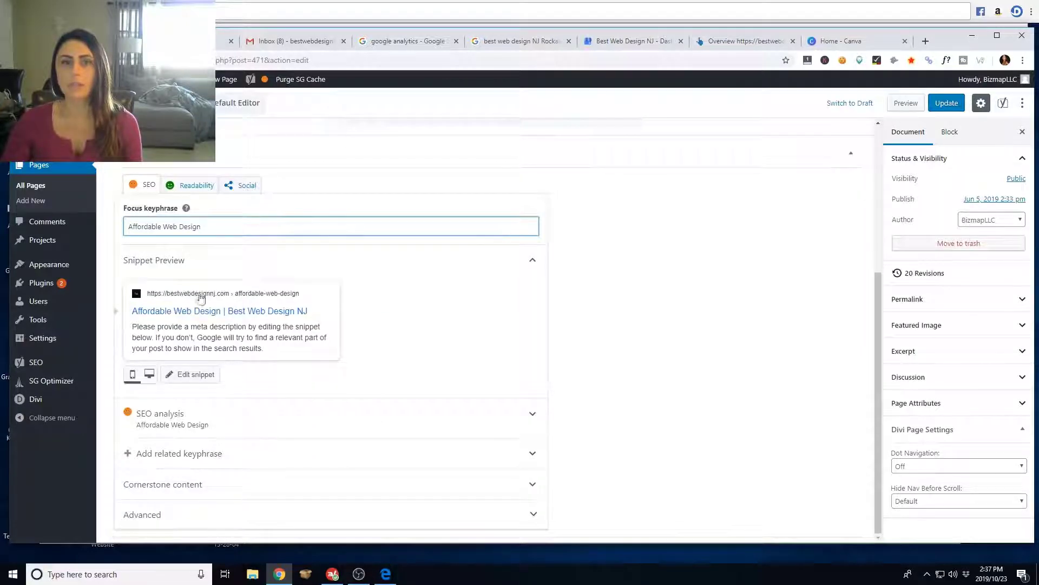
click(157, 313)
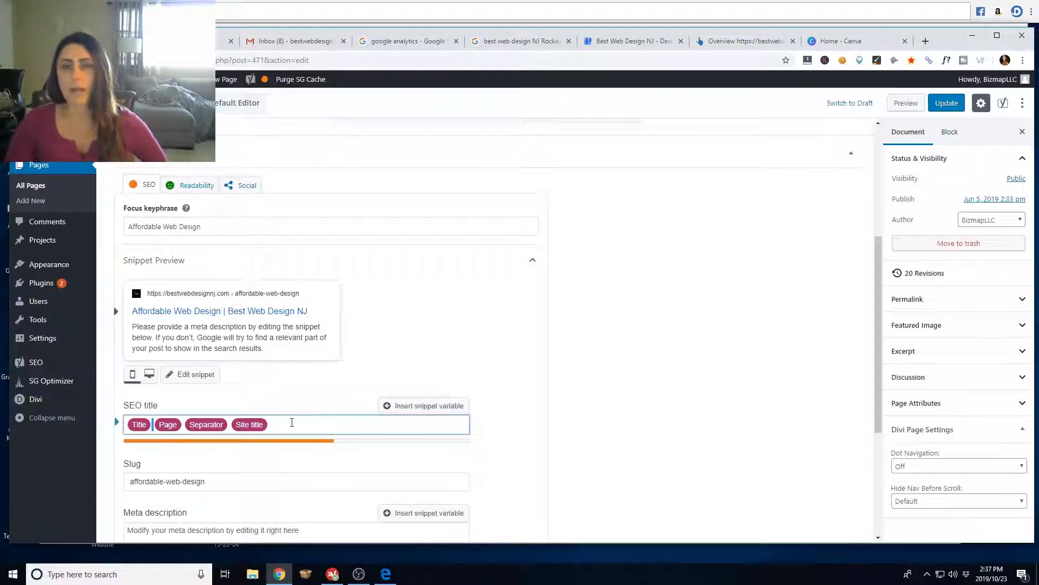
drag(290, 422, 65, 383)
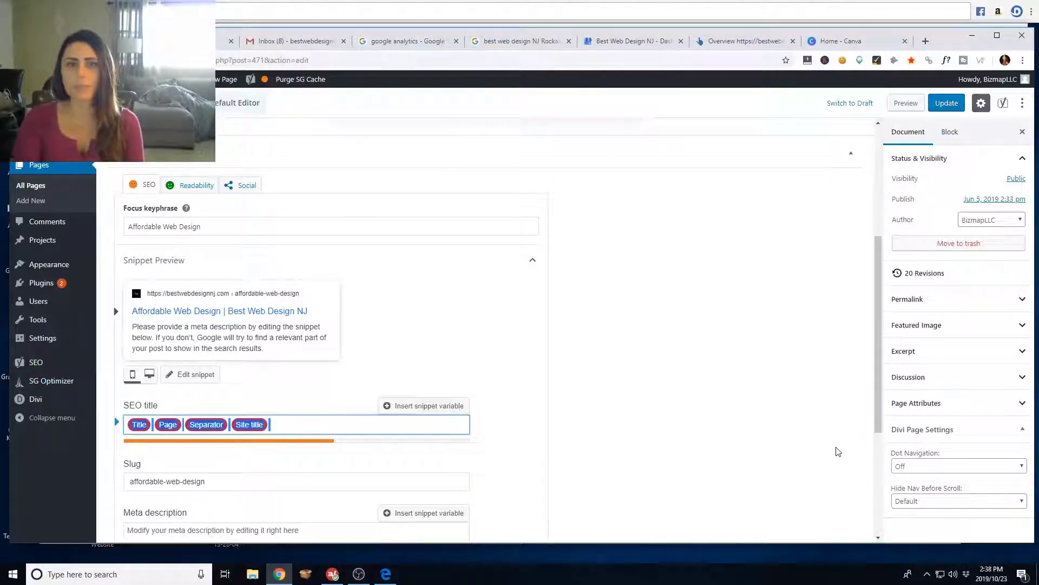
key(BackSpace)
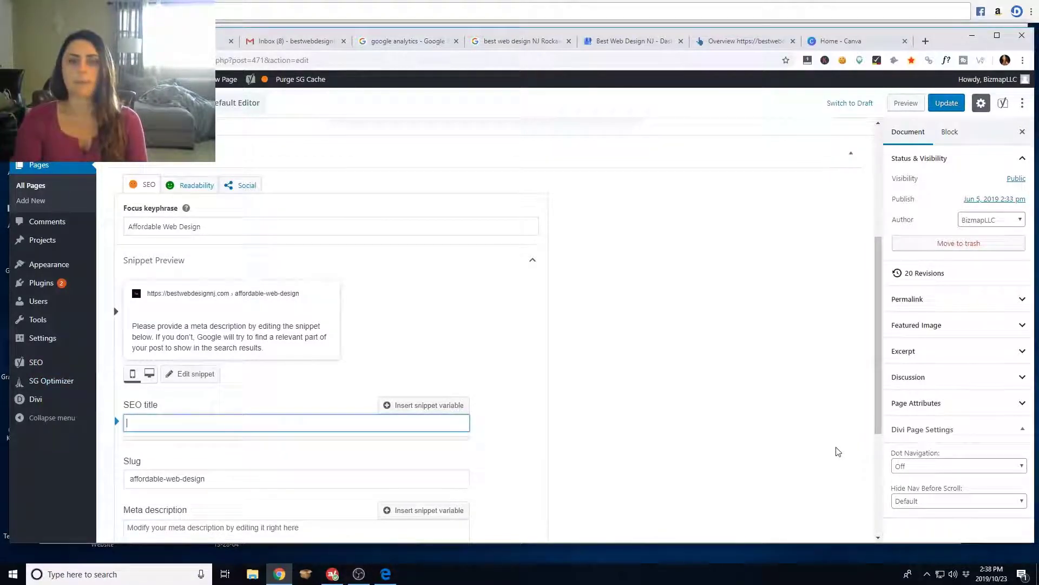
text(Affor)
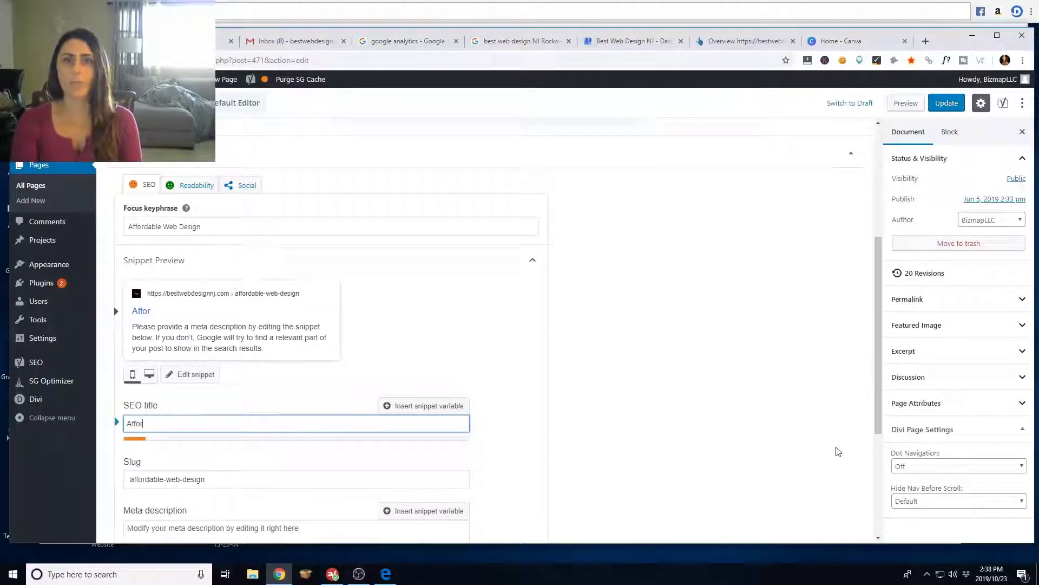
text(da)
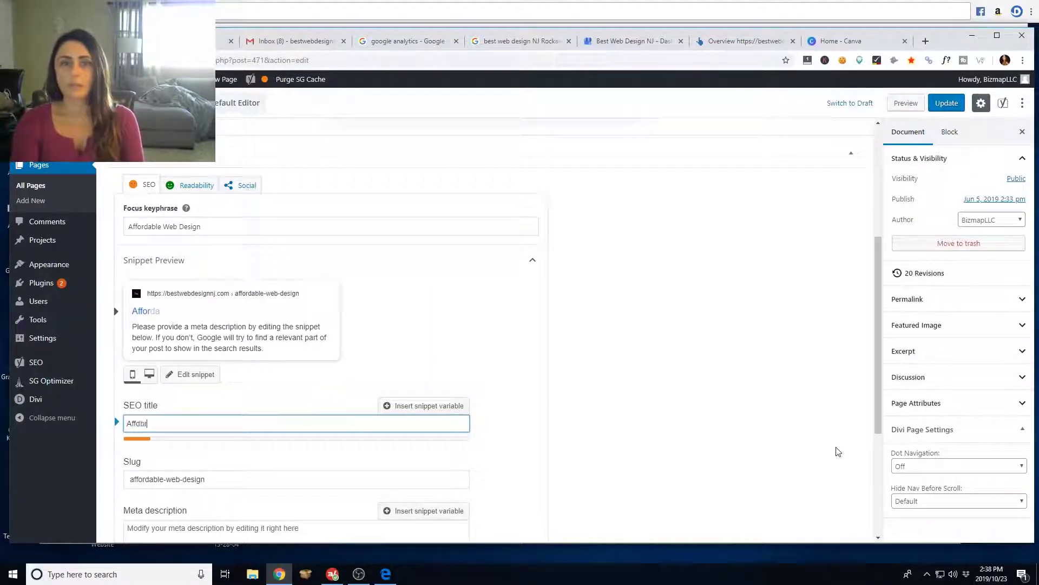
text(ble W)
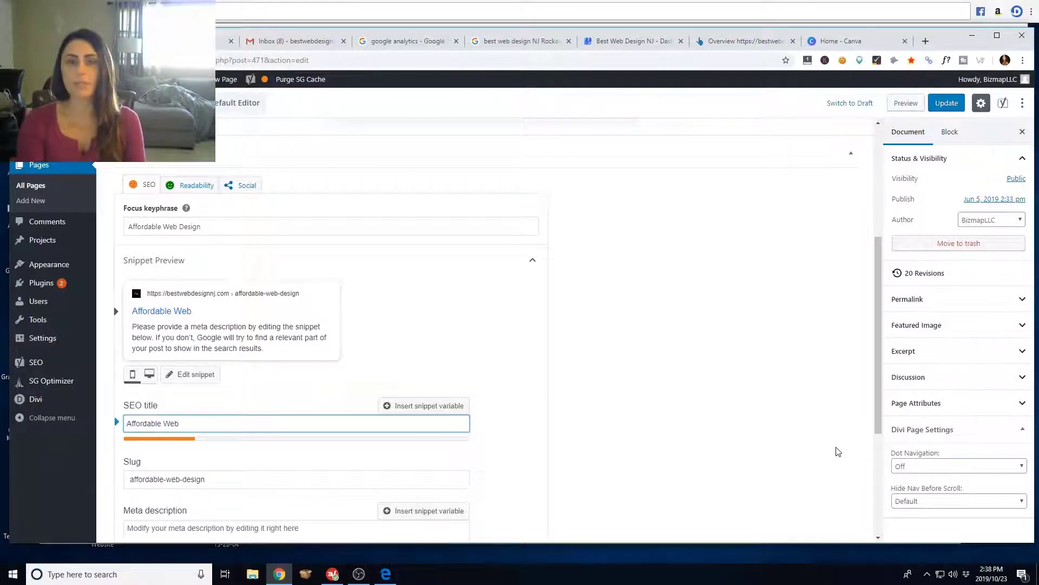
text(eb)
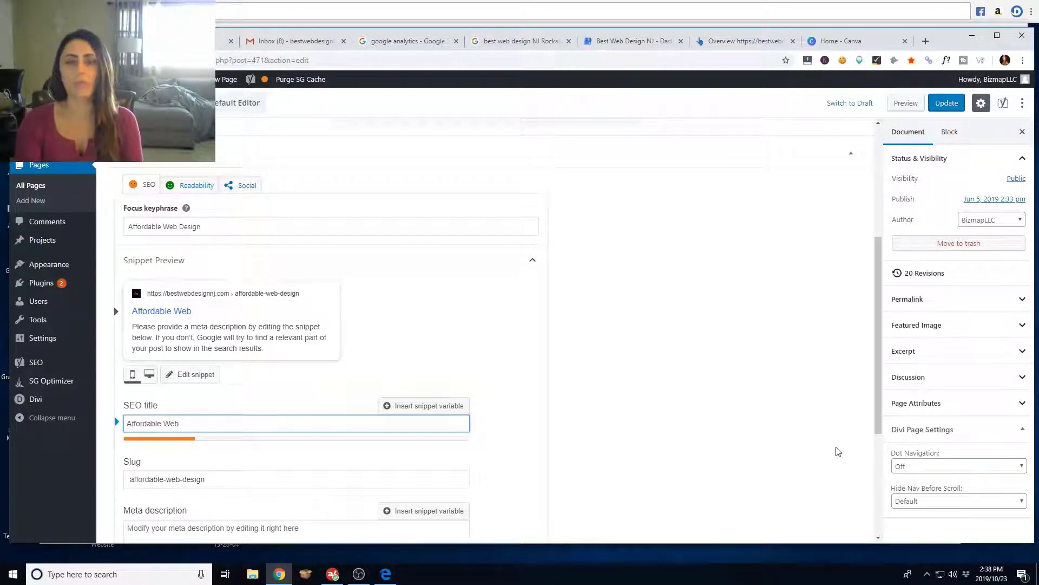
text( Design)
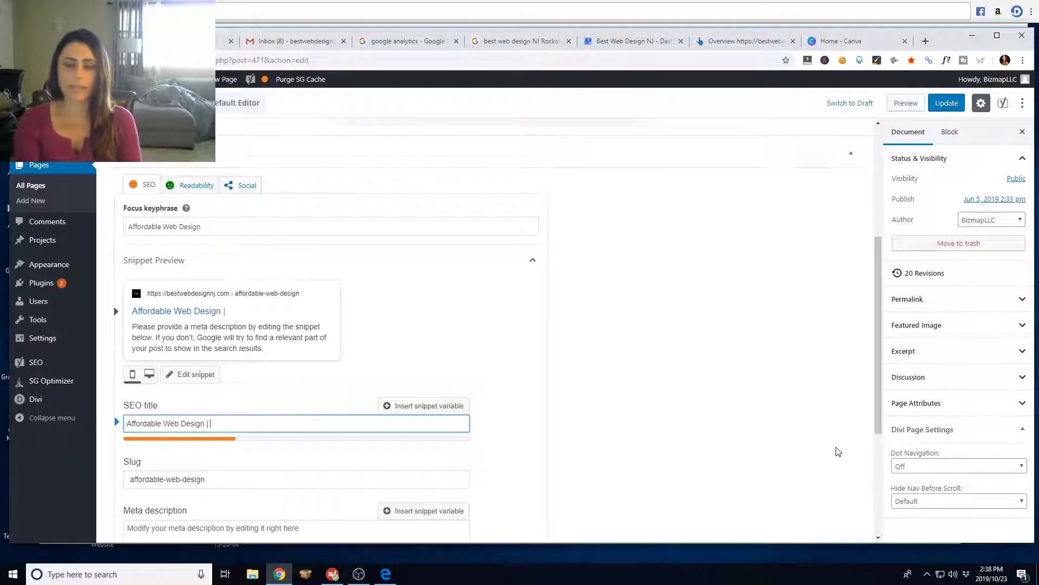
text(| Website)
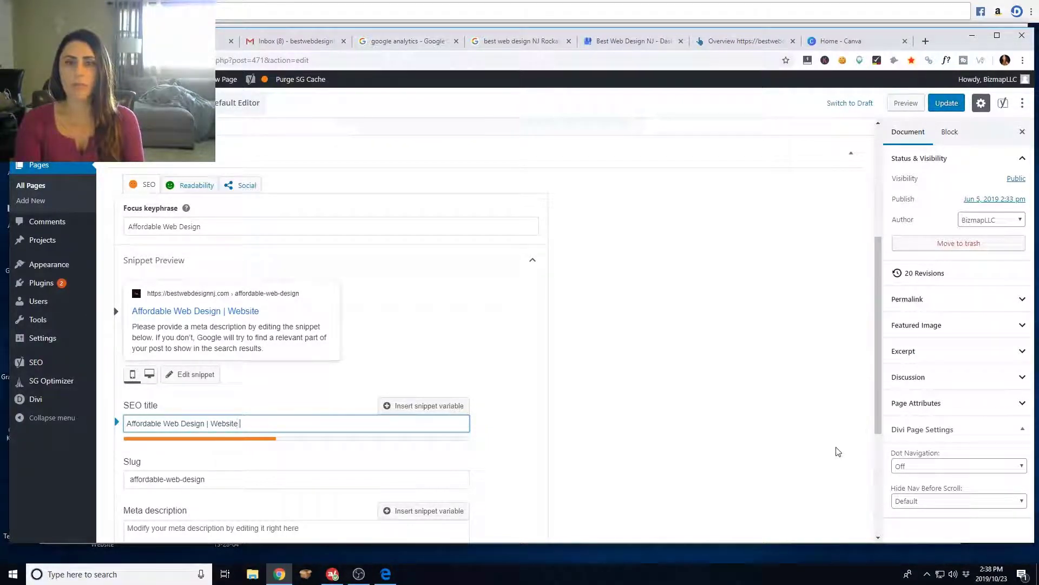
text(Services)
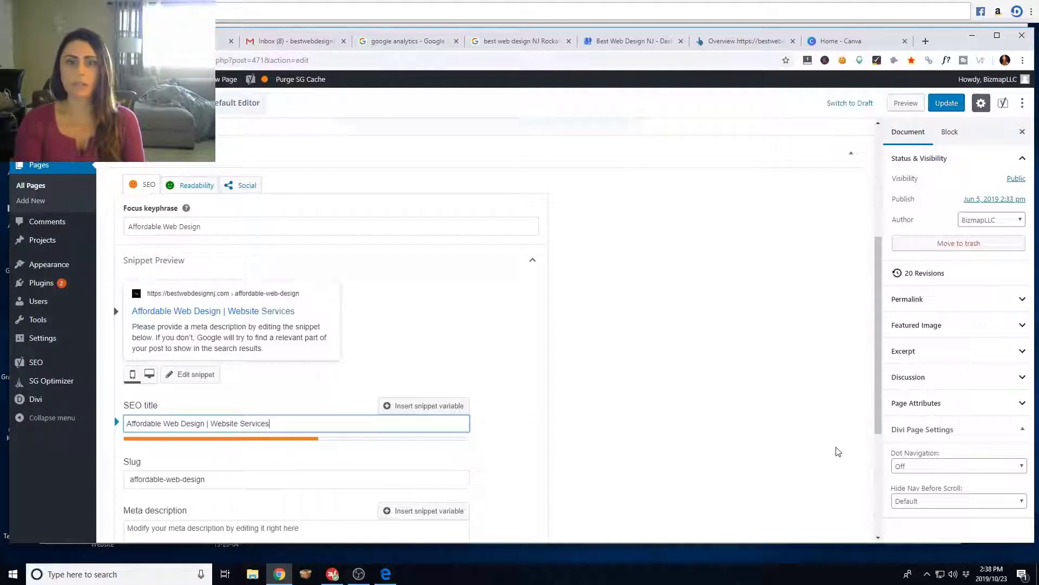
text( That Won't)
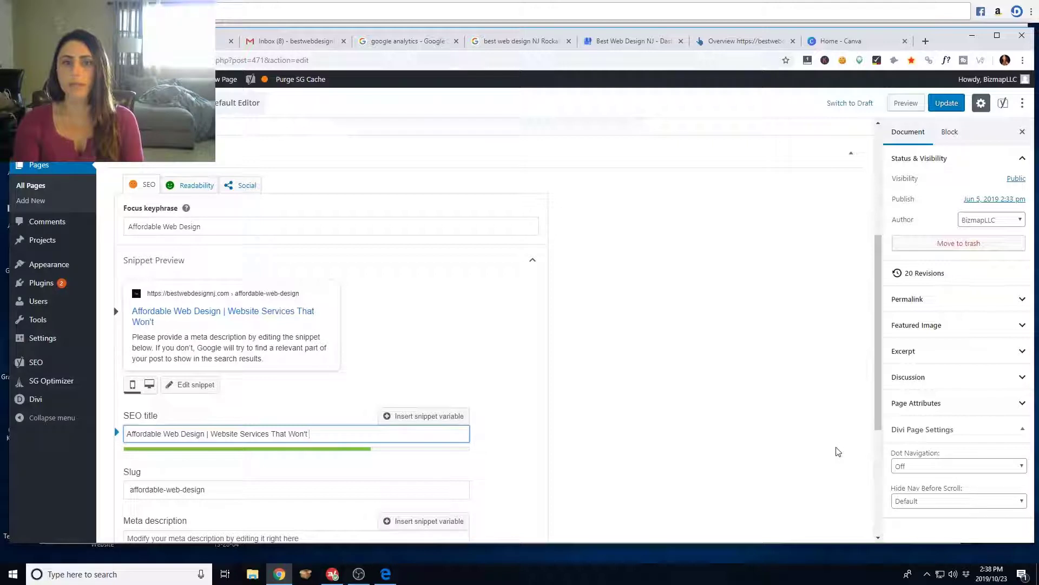
text( Break The Ban)
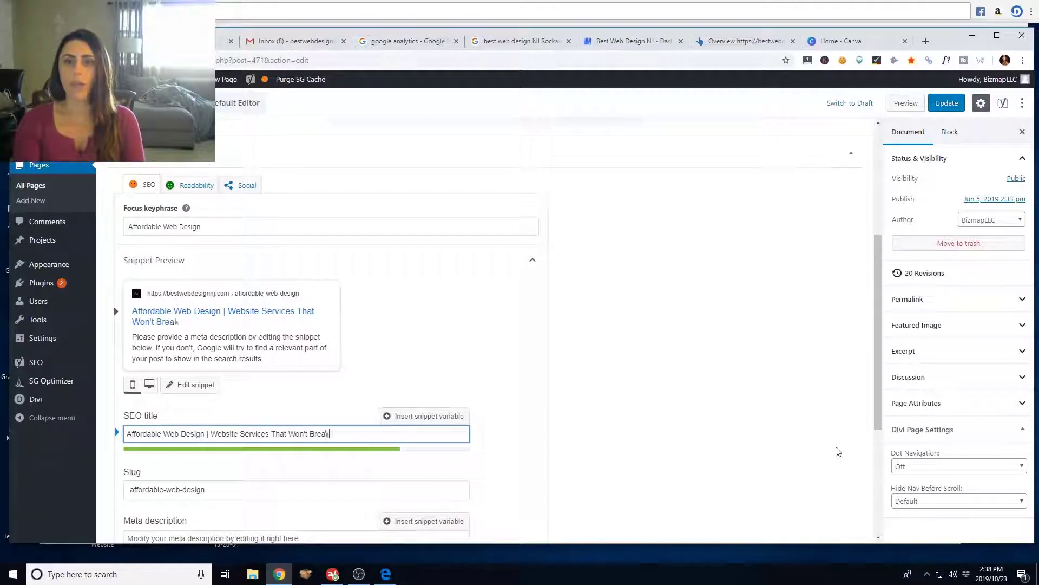
text(k)
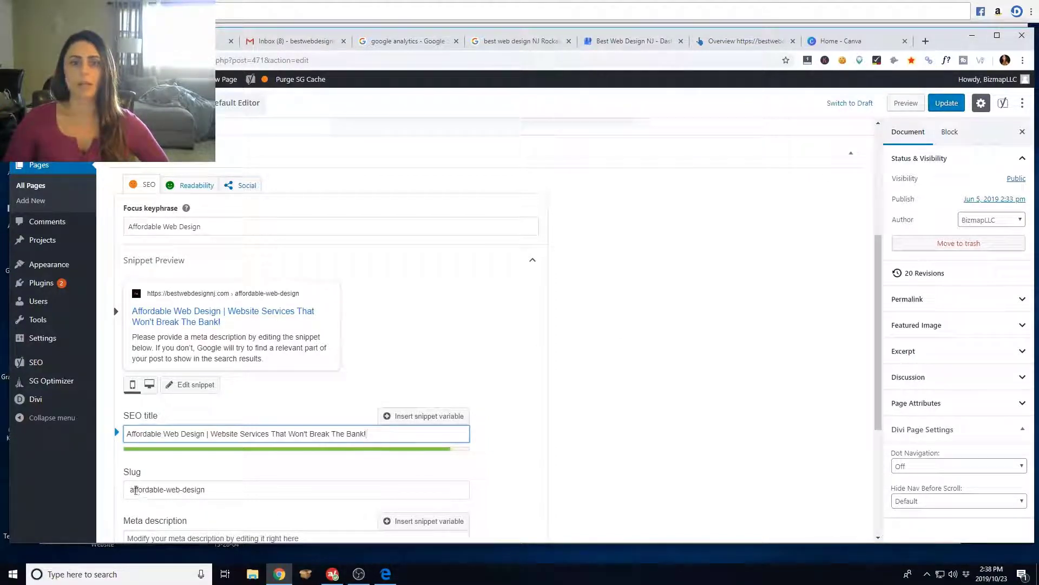
scroll(255, 475, down, 4)
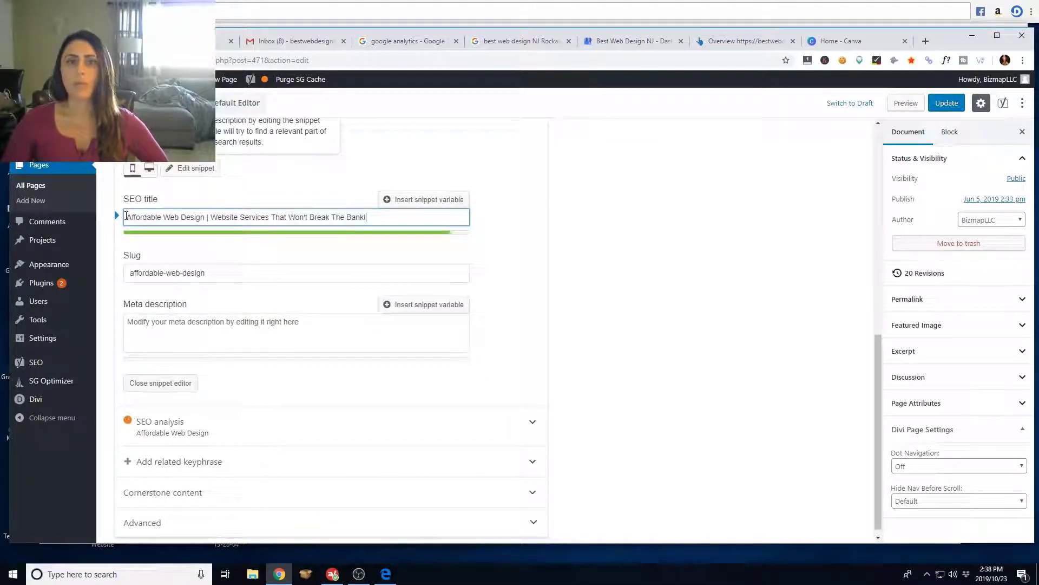
mouse_move(126, 216)
mouse_down()
mouse_move(329, 232)
mouse_move(366, 217)
mouse_move(123, 218)
mouse_move(133, 217)
mouse_up()
click(329, 232)
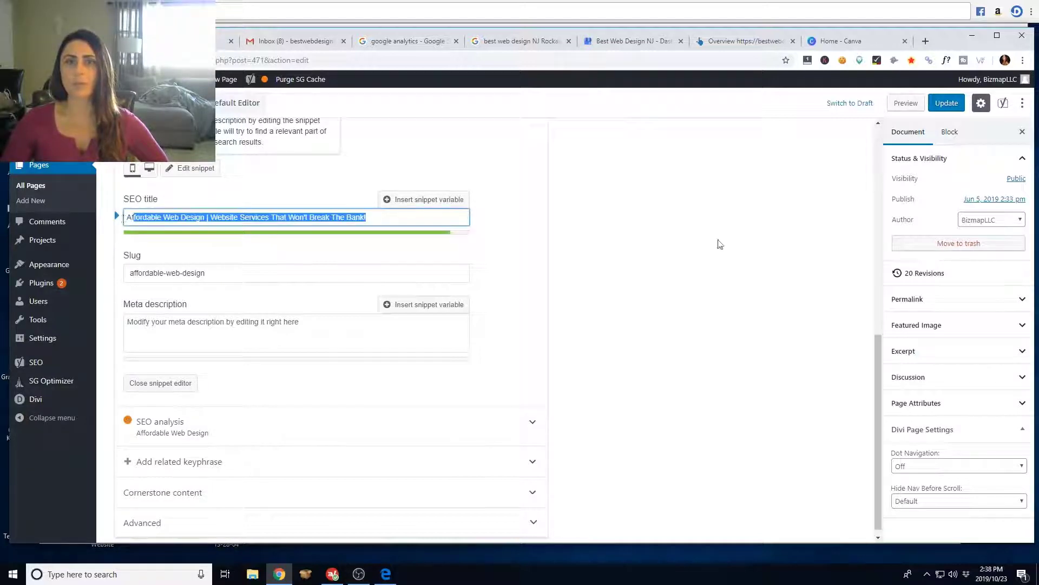
click(926, 41)
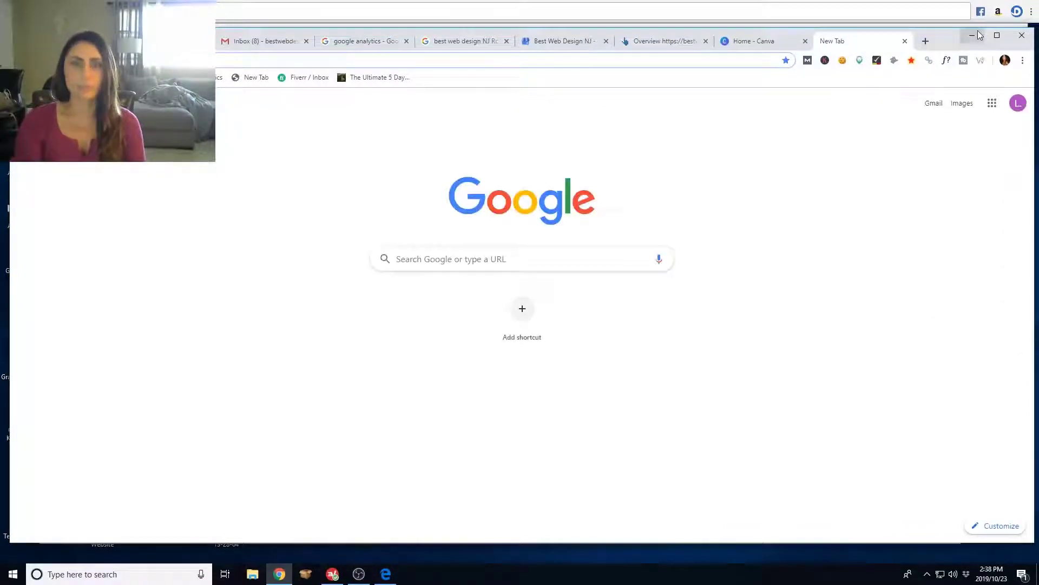
key(ctrl+v)
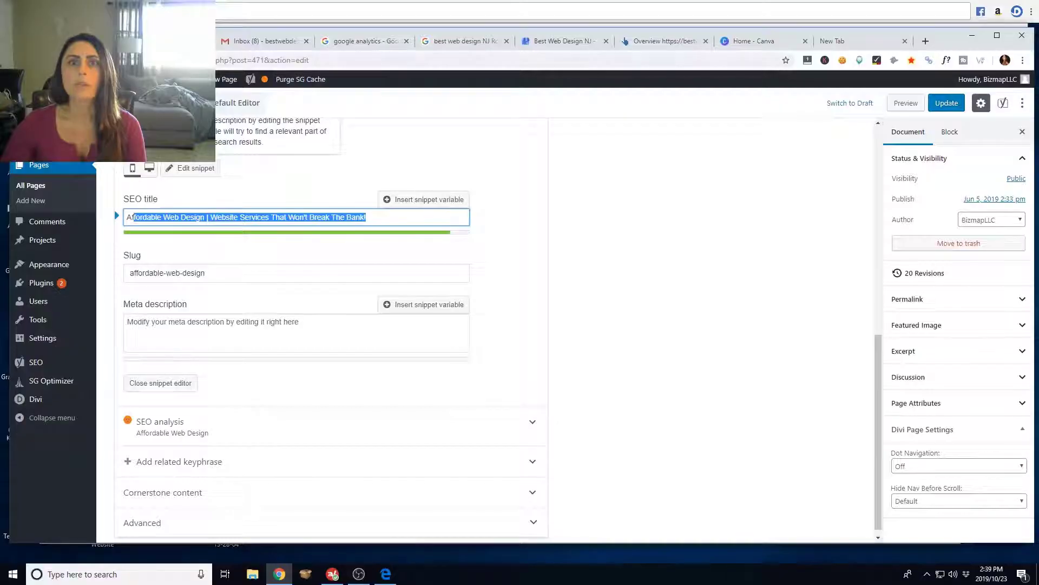
right_click(168, 217)
click(281, 134)
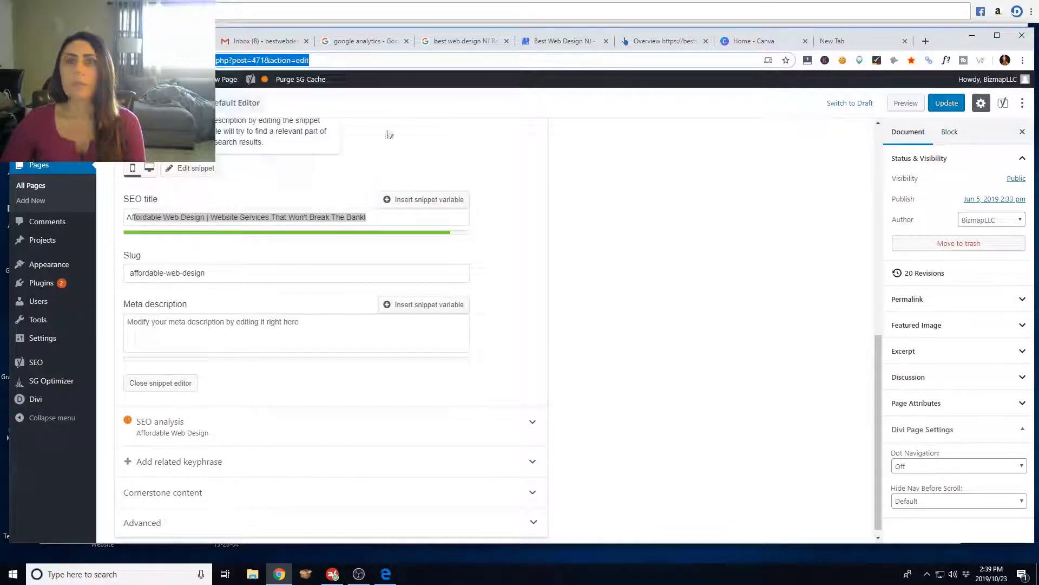
click(861, 42)
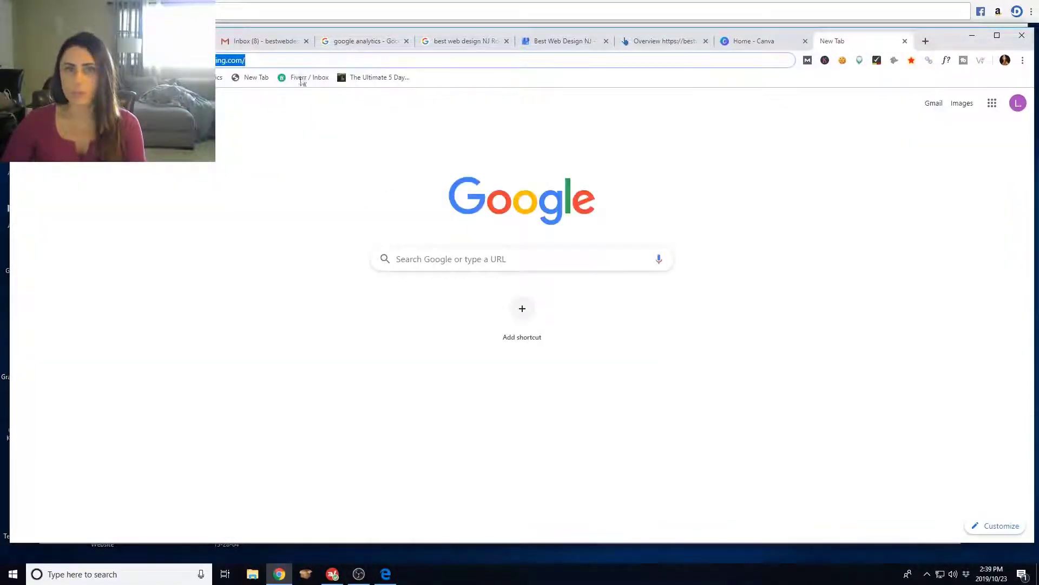
click(117, 60)
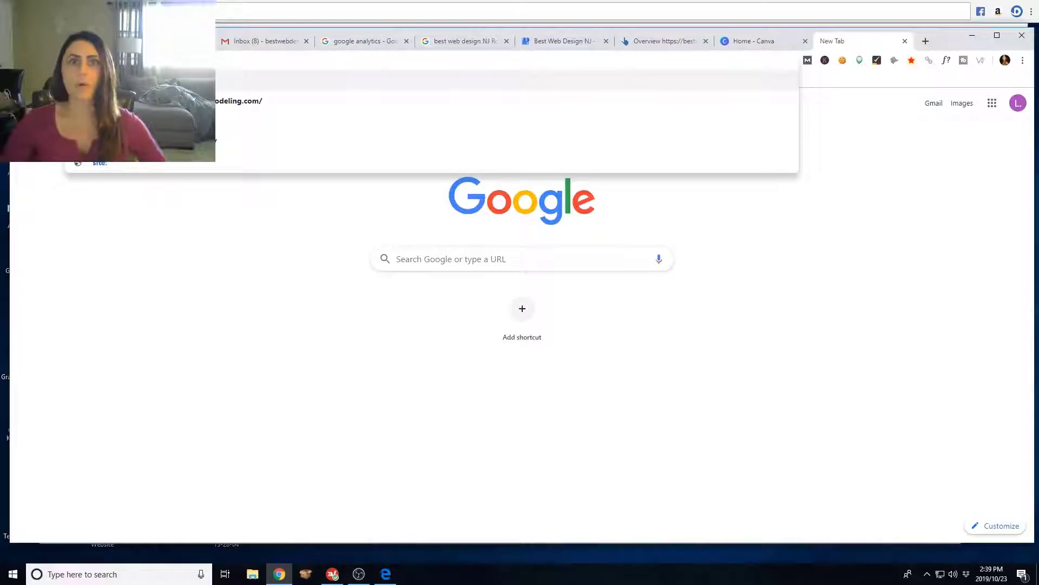
right_click(117, 61)
click(163, 135)
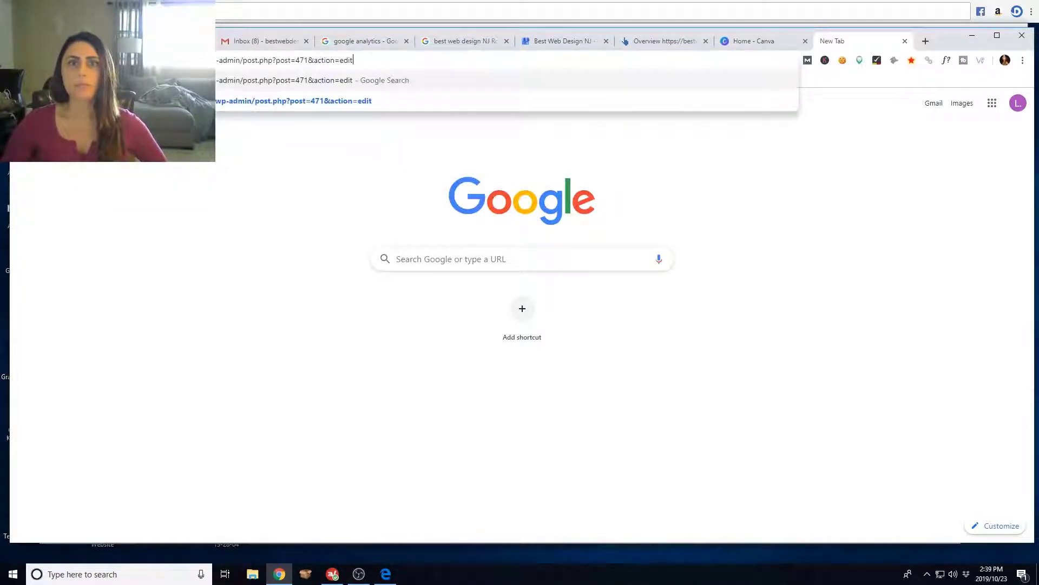
key(ctrl+a)
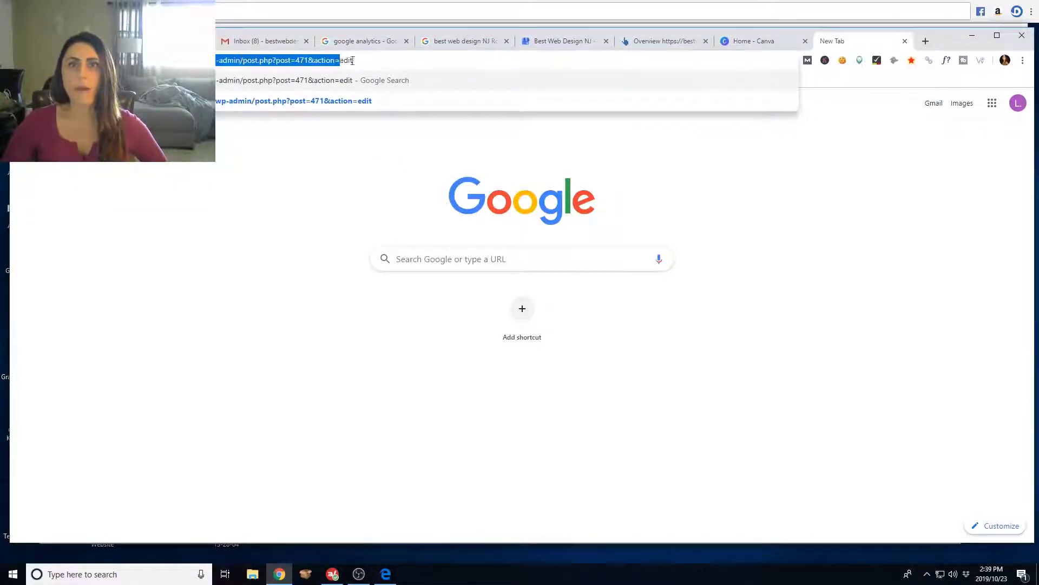
key(BackSpace)
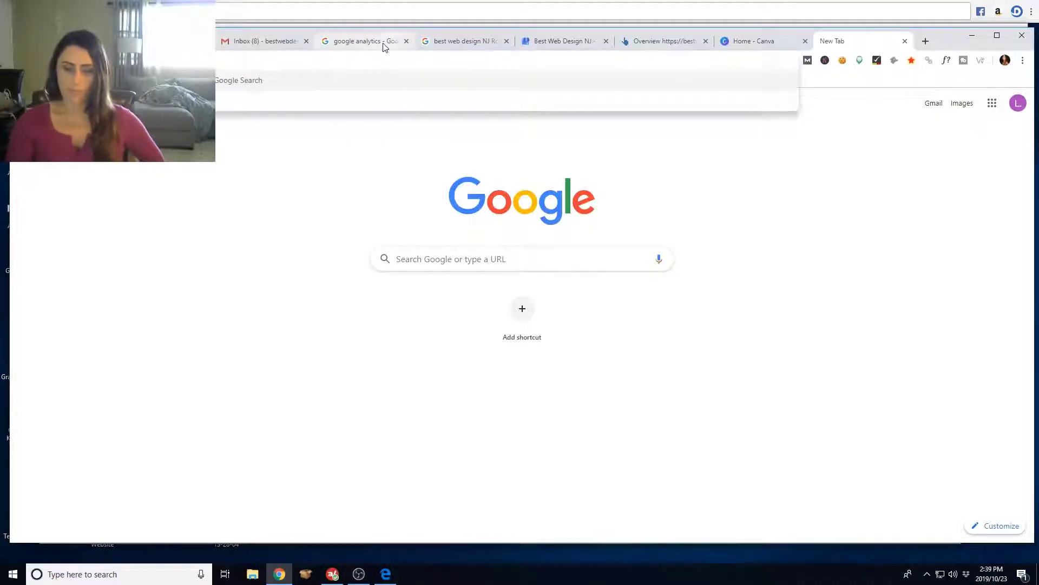
key(Return)
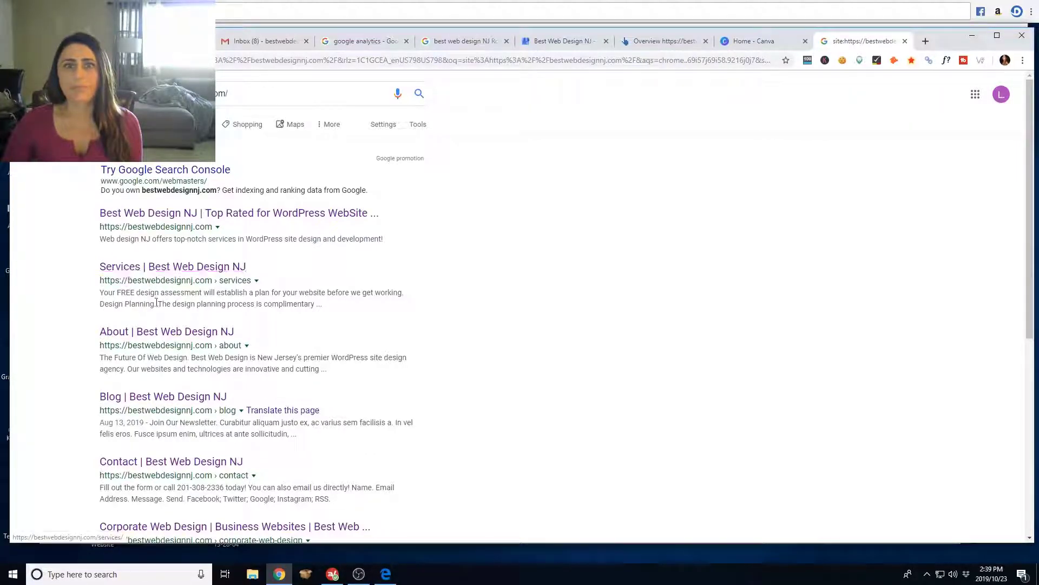
scroll(295, 283, down, 6)
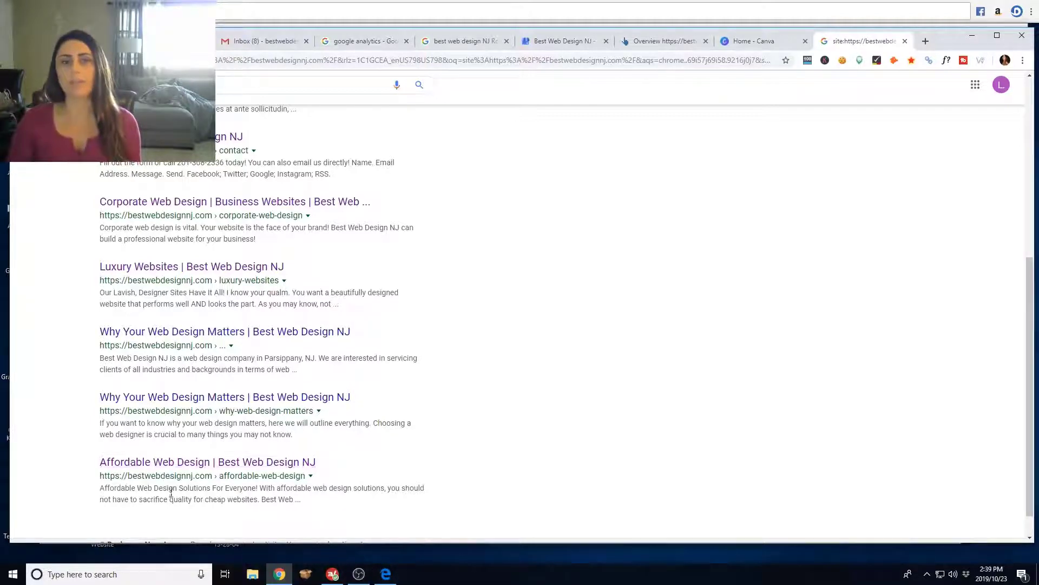
scroll(519, 433, up, 6)
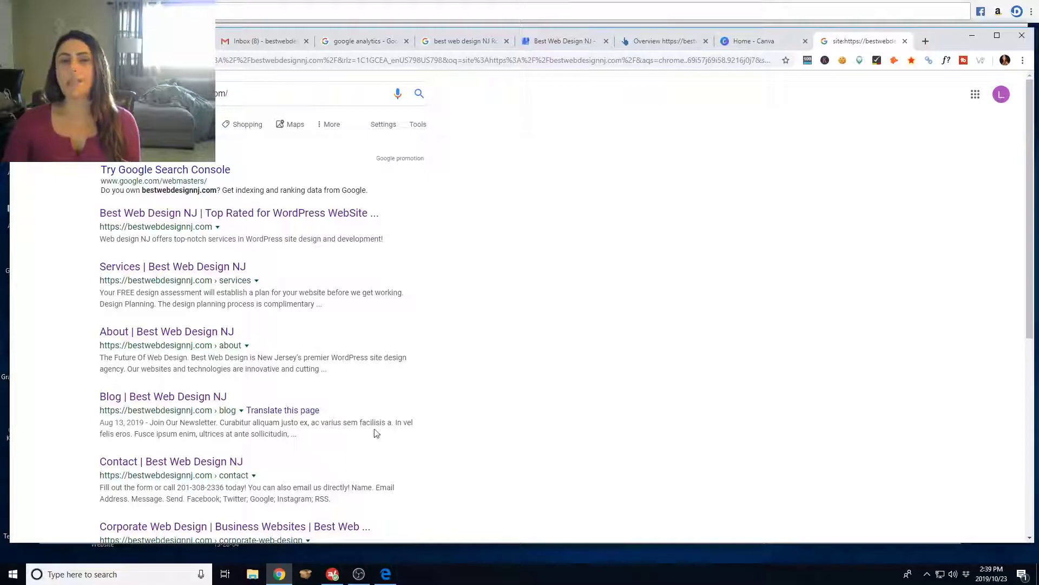
- Start the Yoast meta description in the page editor with "If you need Affordable Web Design Services, Best Web Design NJ is a top choice!"
click(163, 42)
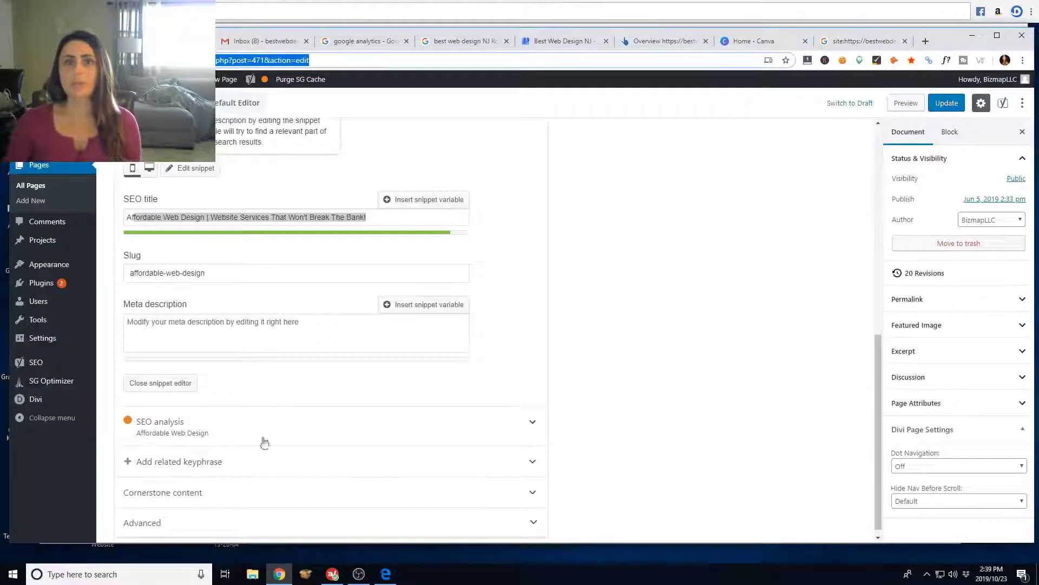
click(261, 340)
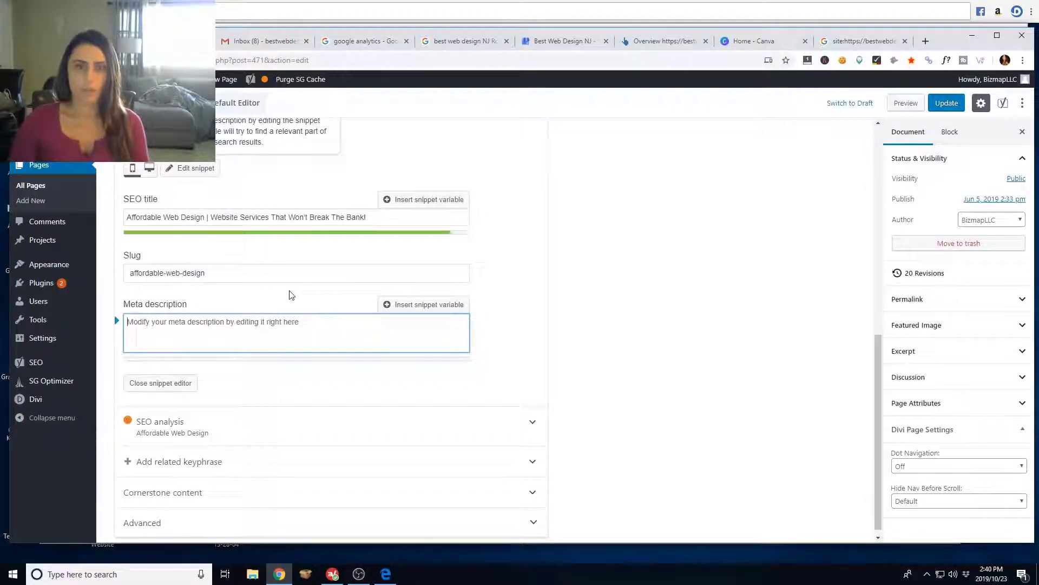
text(If you need Affor)
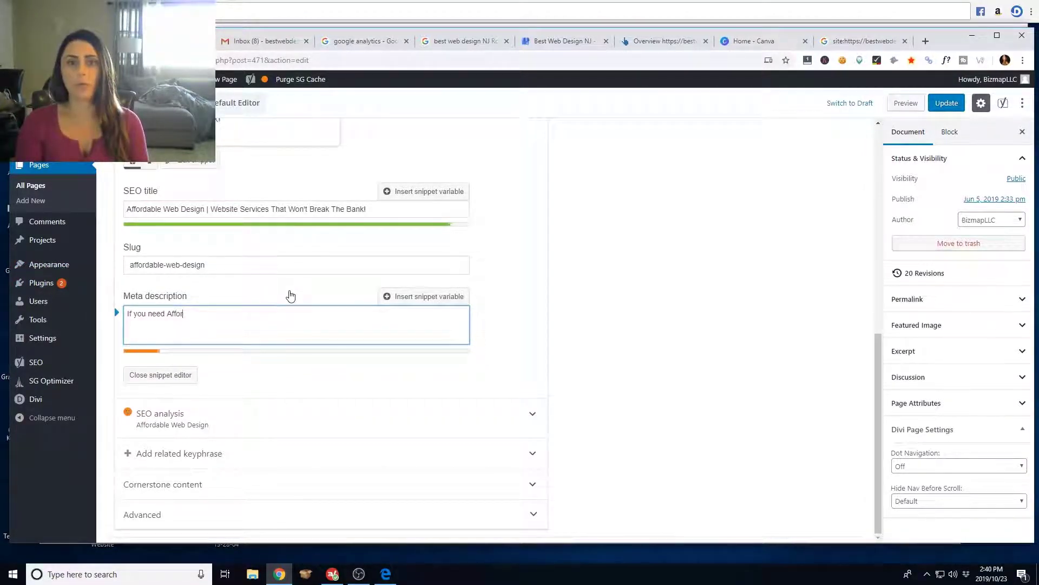
text(dable We)
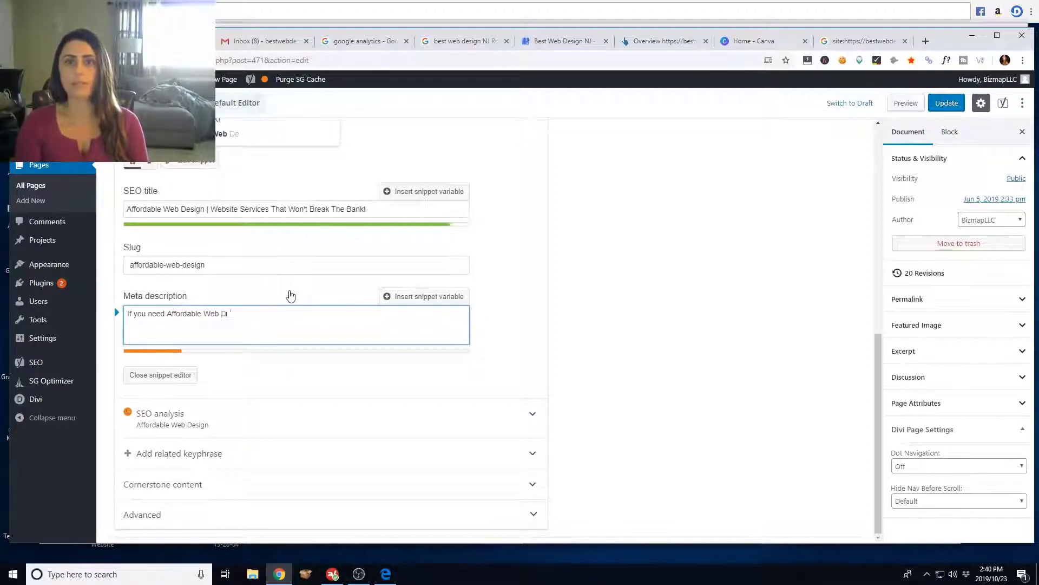
text(b Design Services)
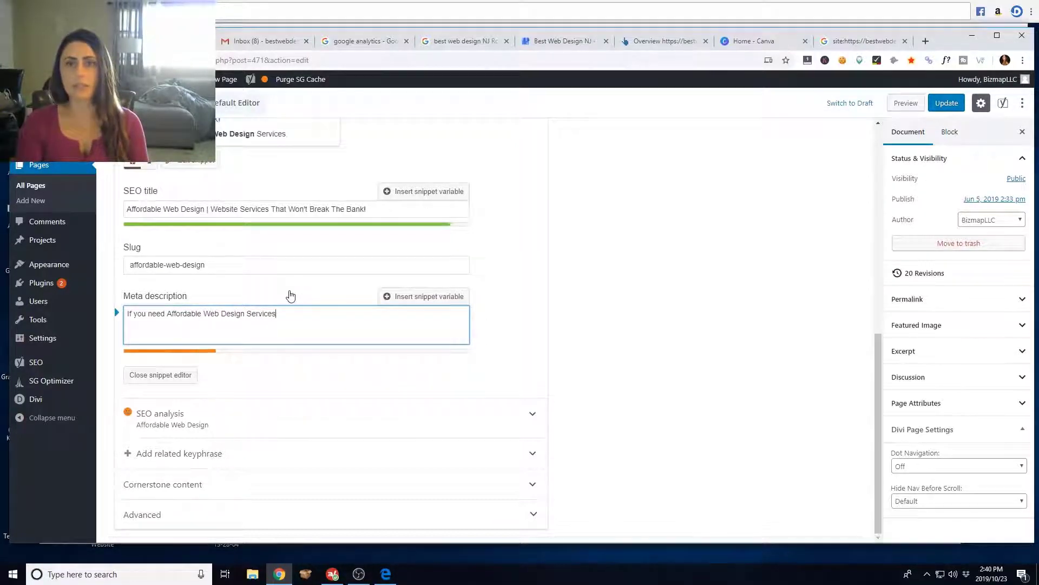
text(, Best Web)
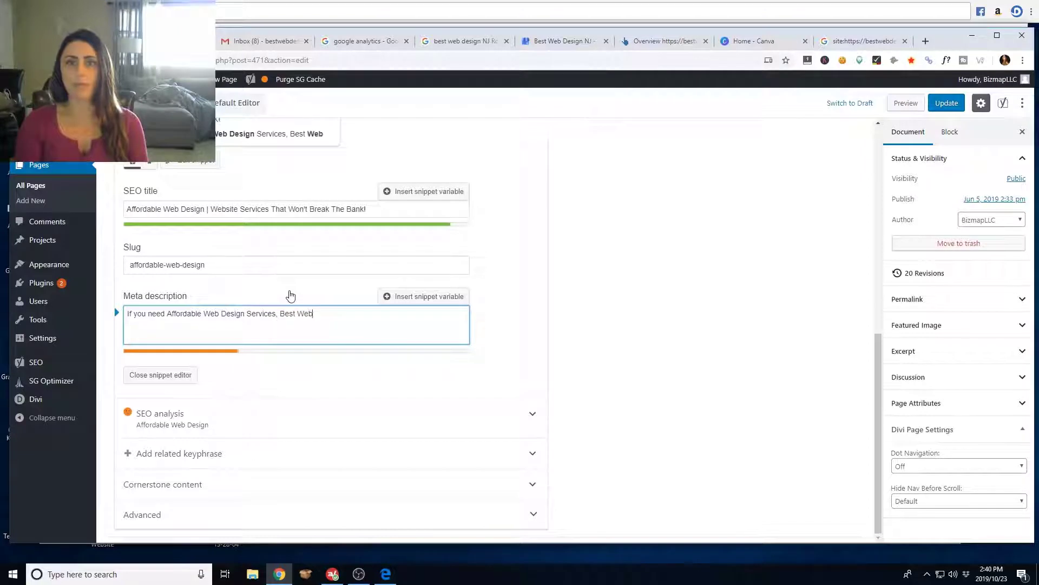
text( Design NJ)
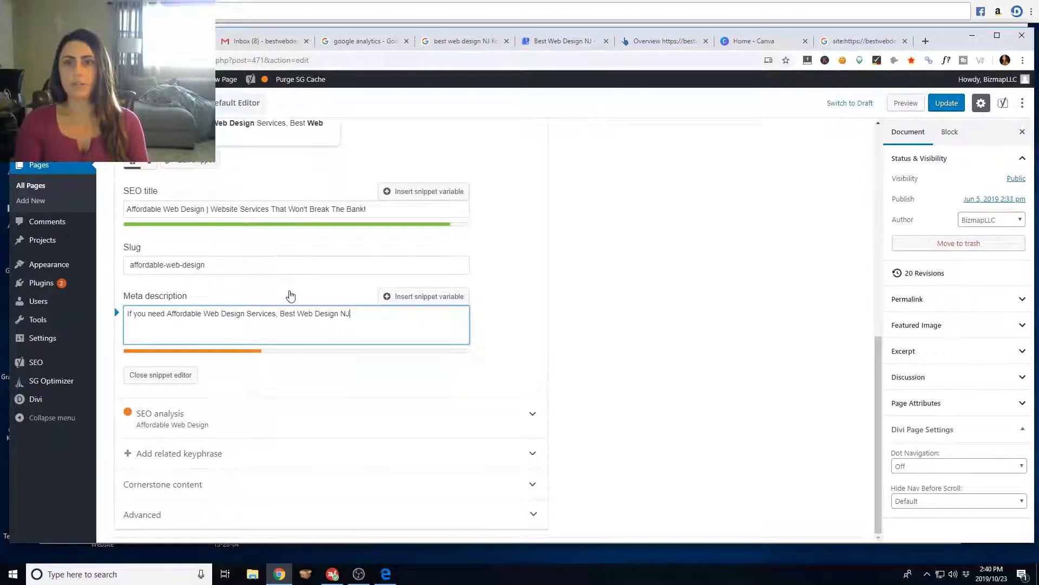
text( is a to)
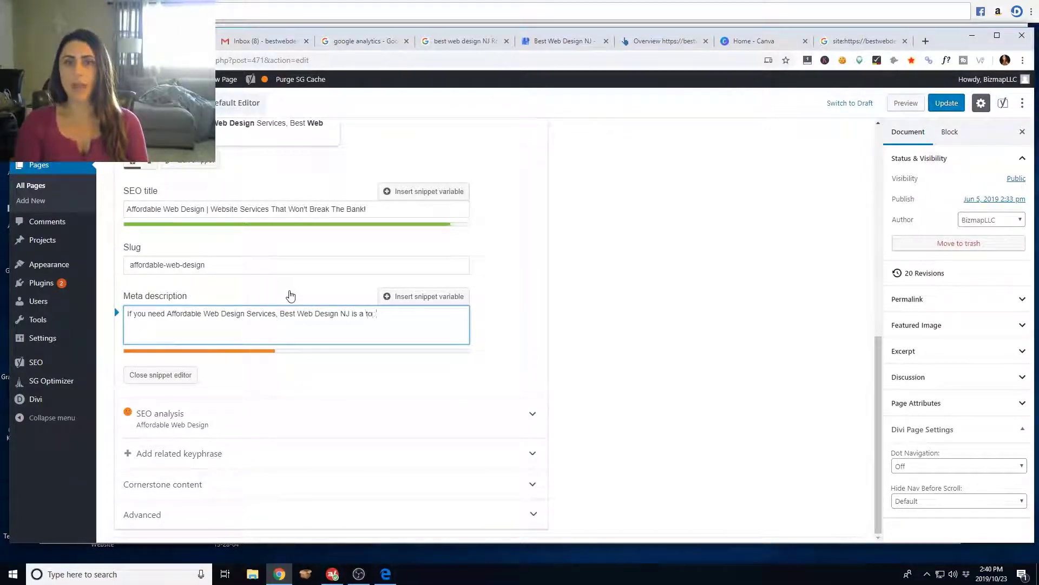
text(p choice)
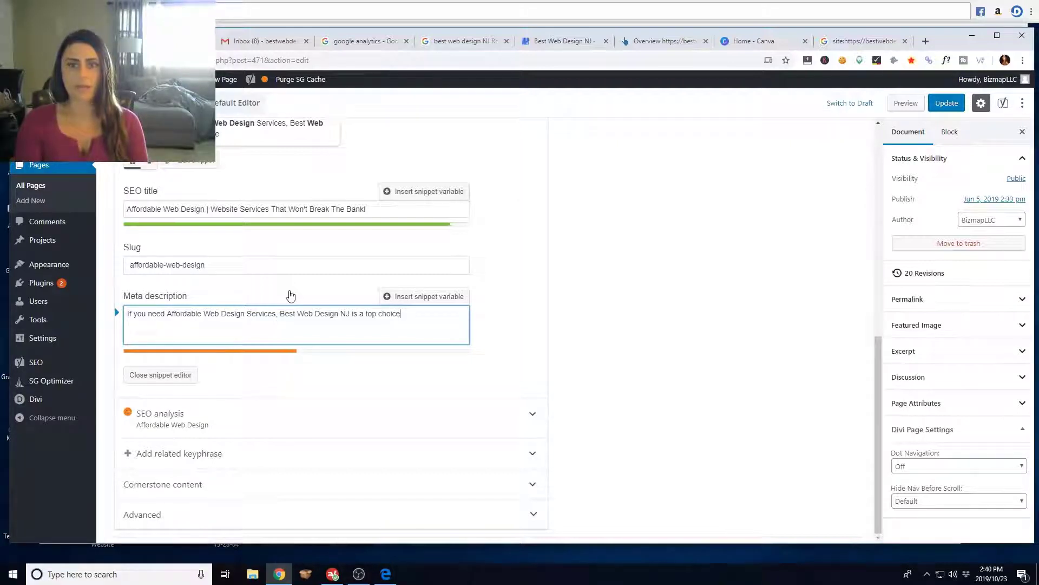
text(! )
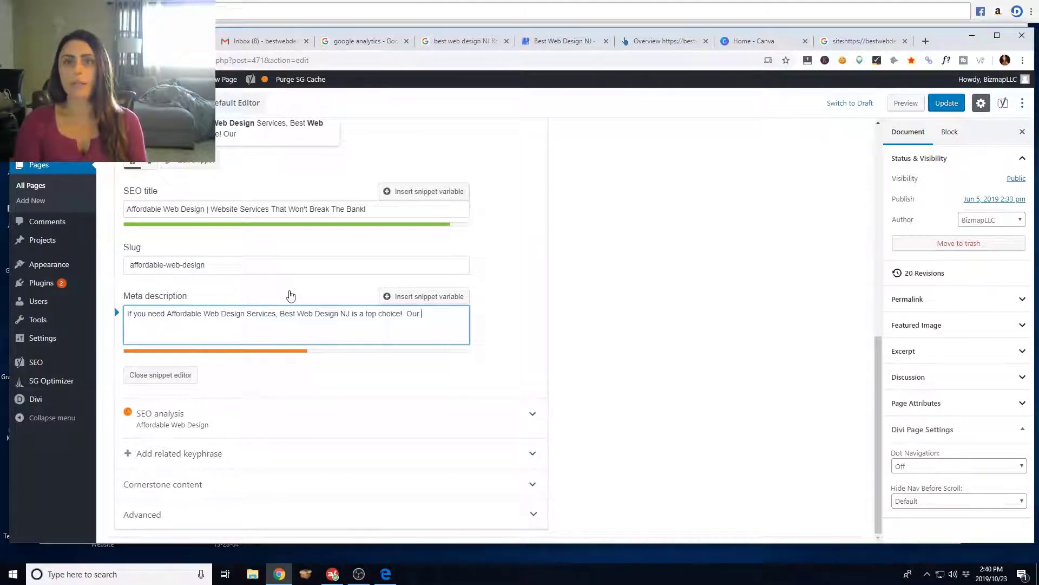
- Add "Our WordPress site designers will give you a professional site that won't break the bank!" to the meta description
text( Our WordP)
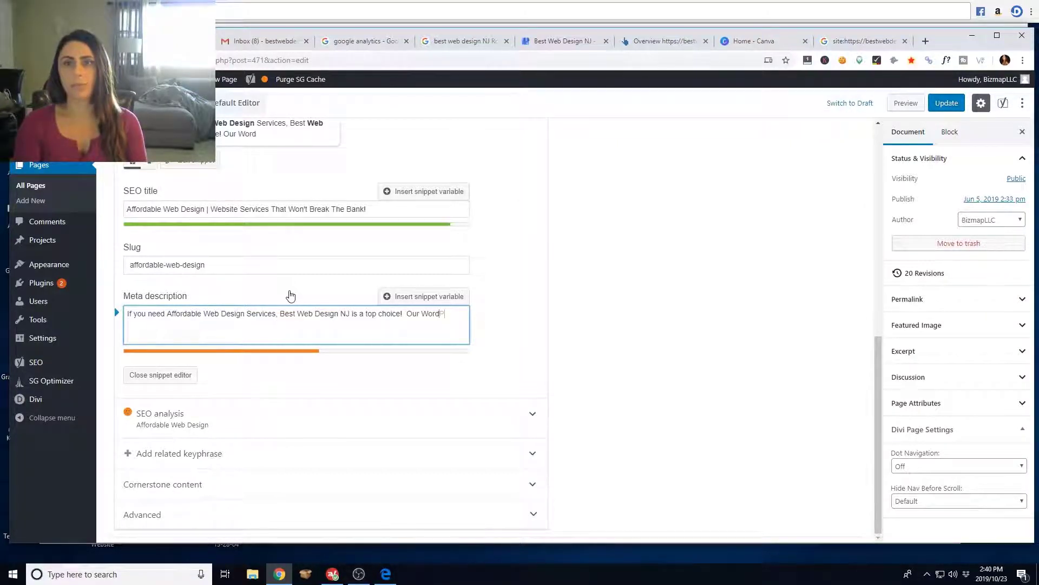
text(ress site)
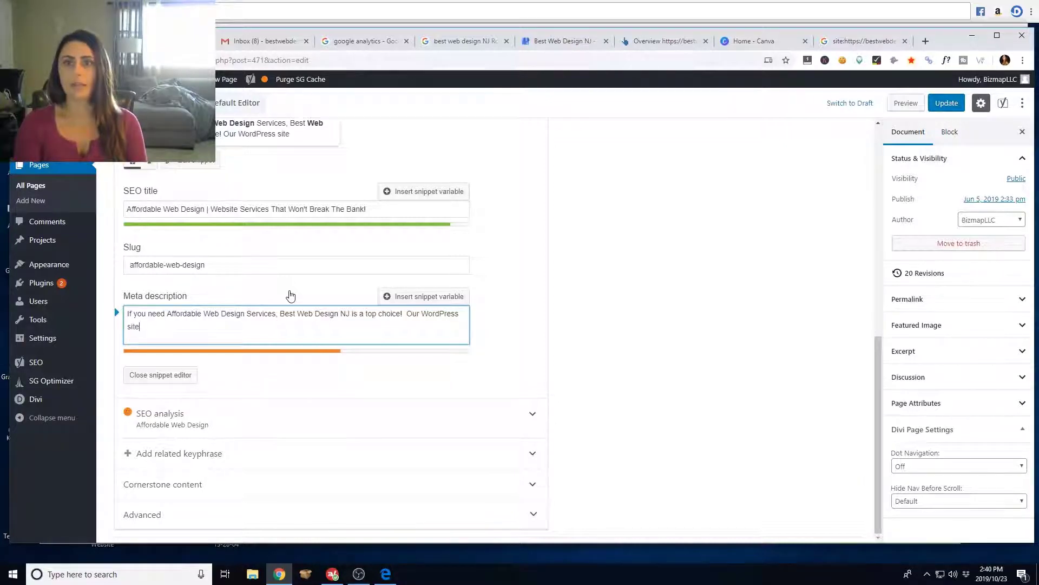
text( desi)
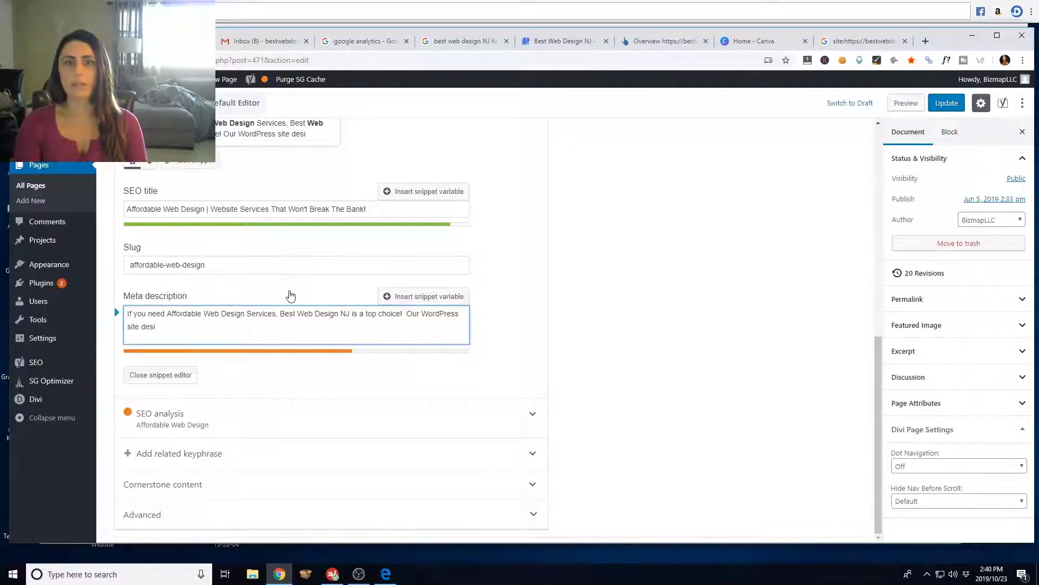
text(gners )
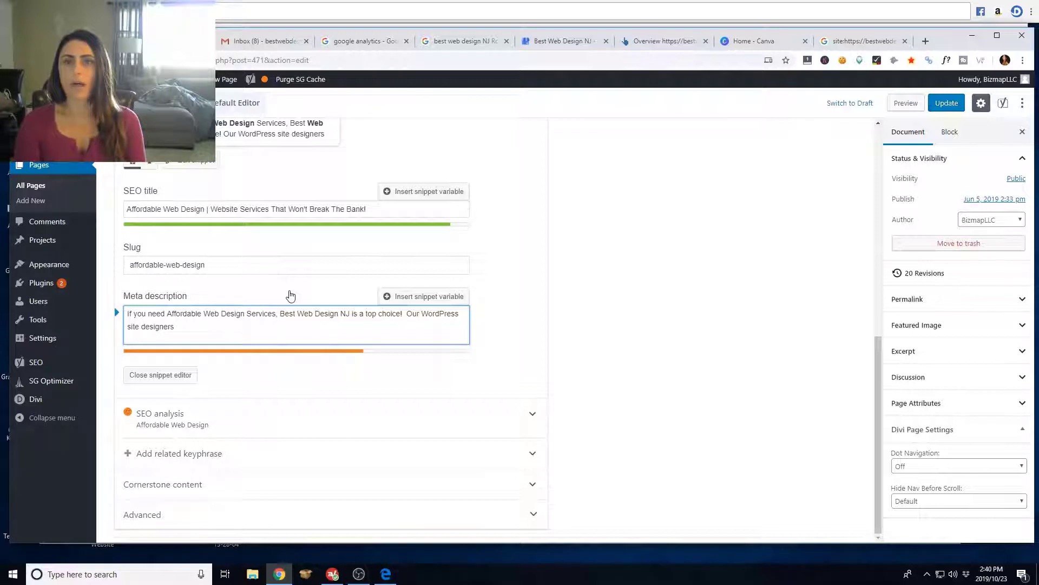
text(will)
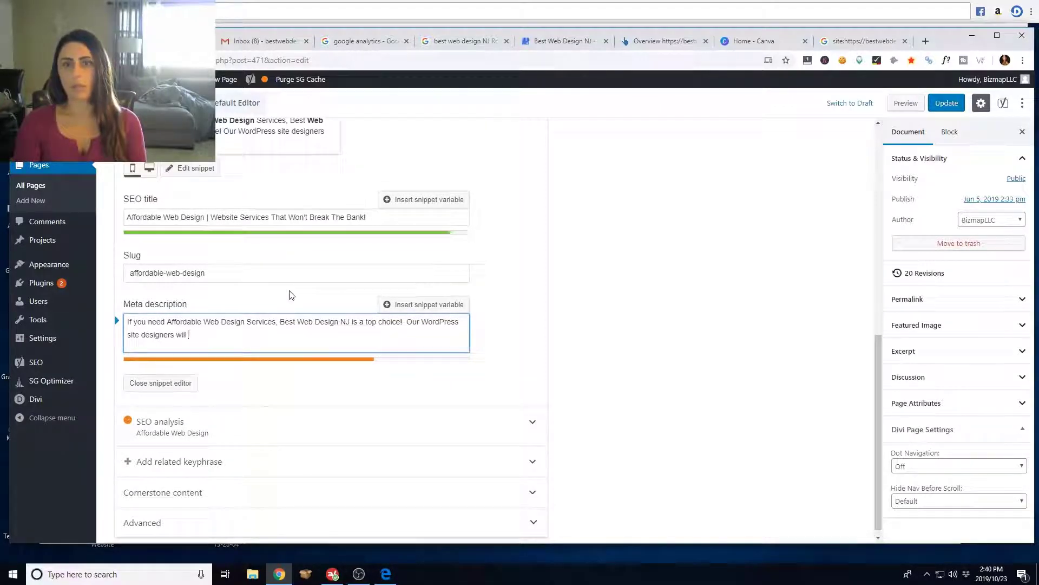
text( give you a prof)
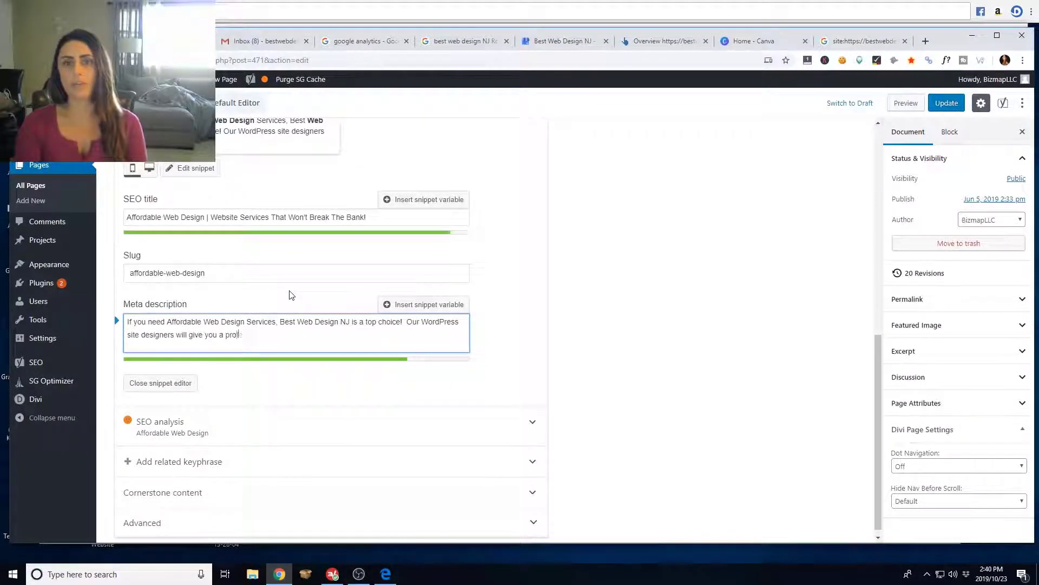
text(essional site )
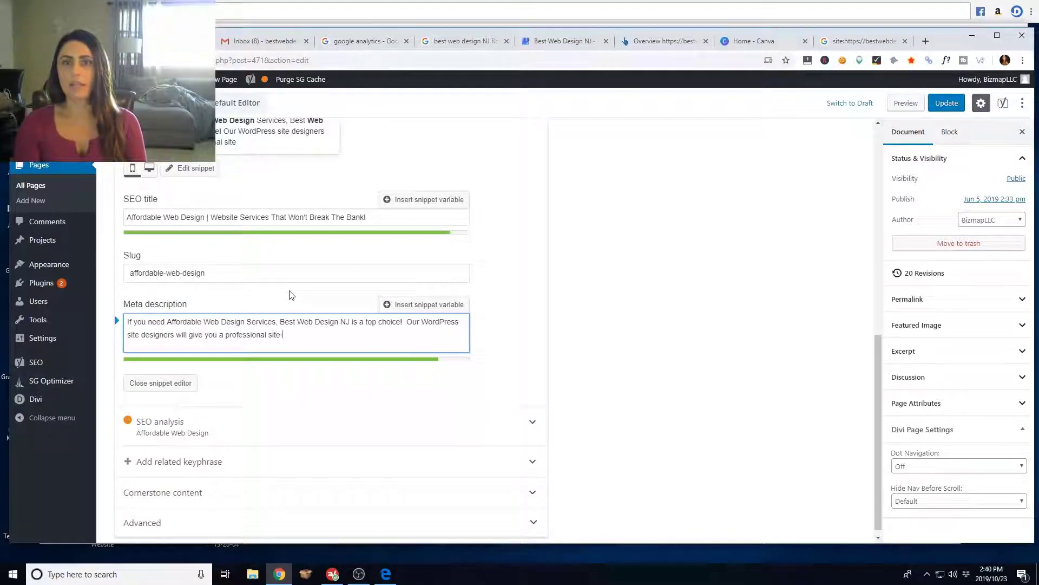
text(that won't break the bank!)
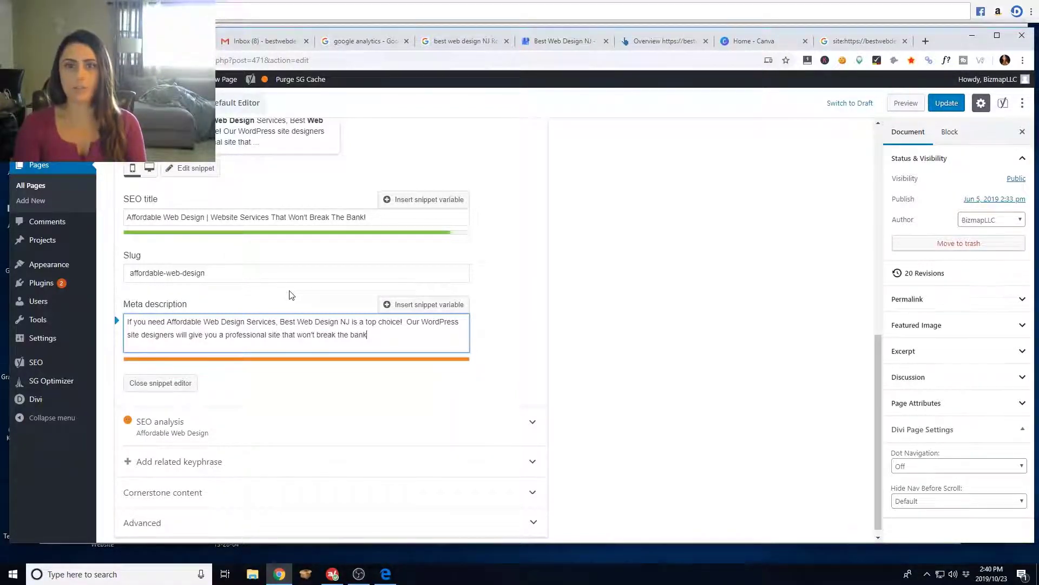
- Change "Affordable", "Web" and "Services" to lowercase in the meta description's opening phrase
click(172, 322)
key(BackSpace)
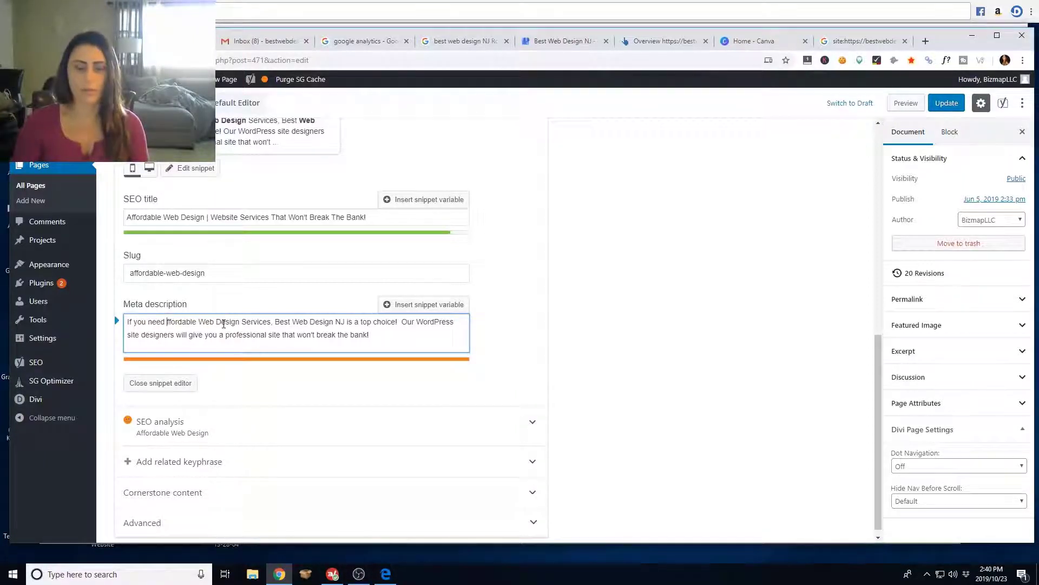
text(a)
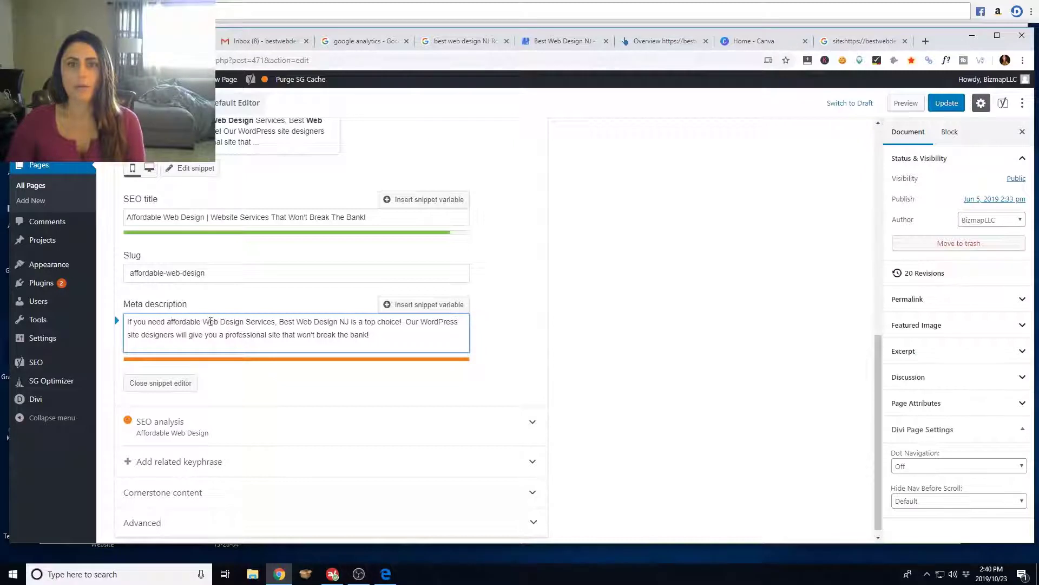
key(ctrl+Right)
key(Delete)
text(w)
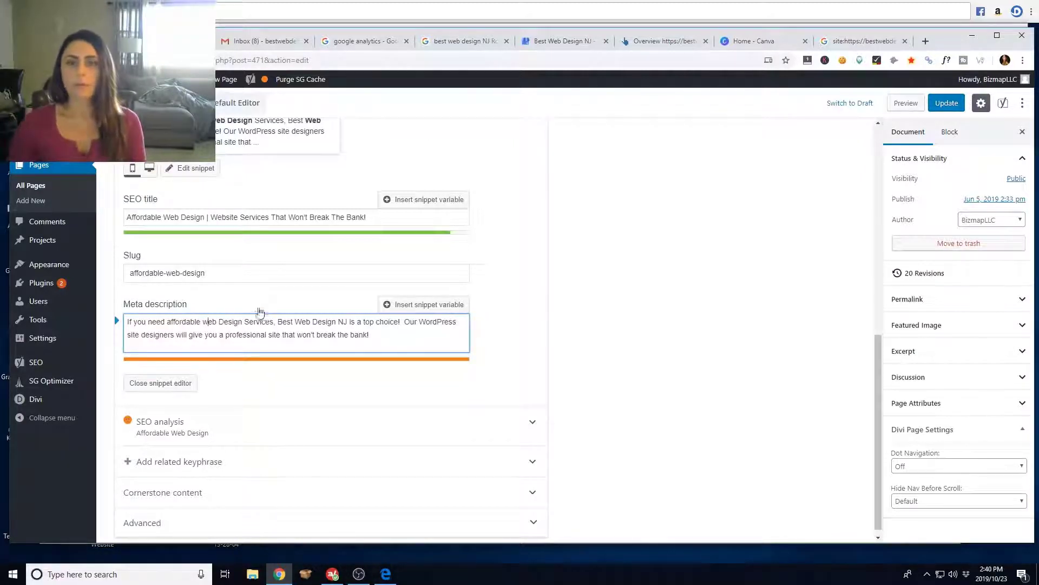
key(BackSpace)
text(s)
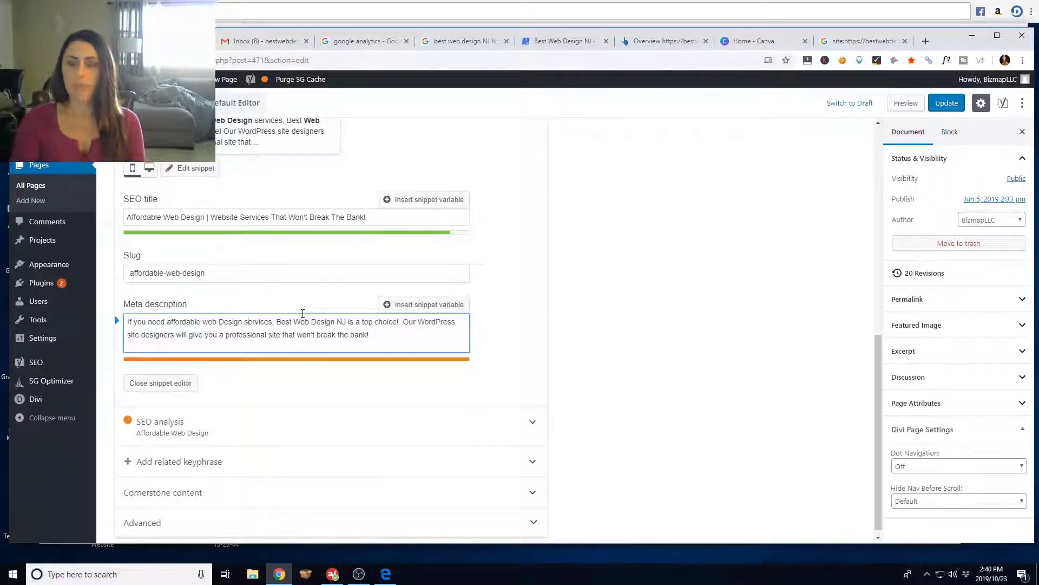
- Change "Design" to lowercase "design" in the meta description's opening phrase
click(221, 321)
key(Delete)
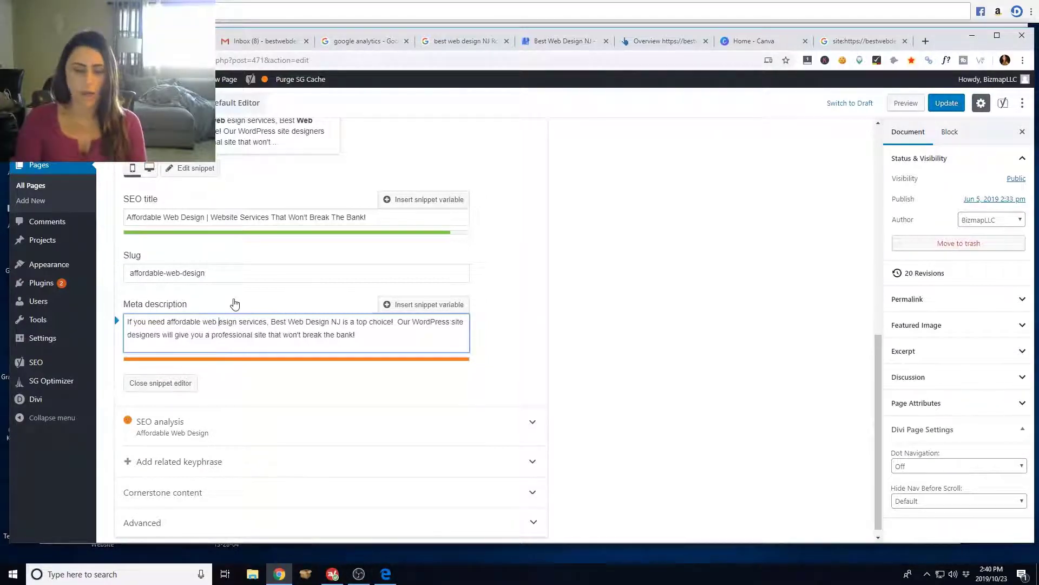
text(s)
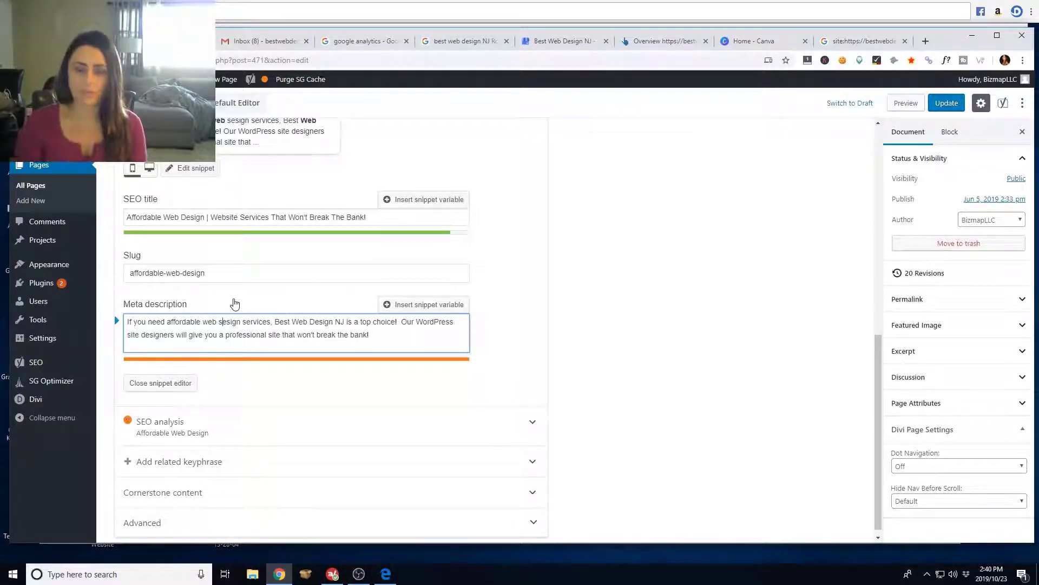
key(BackSpace)
text(d)
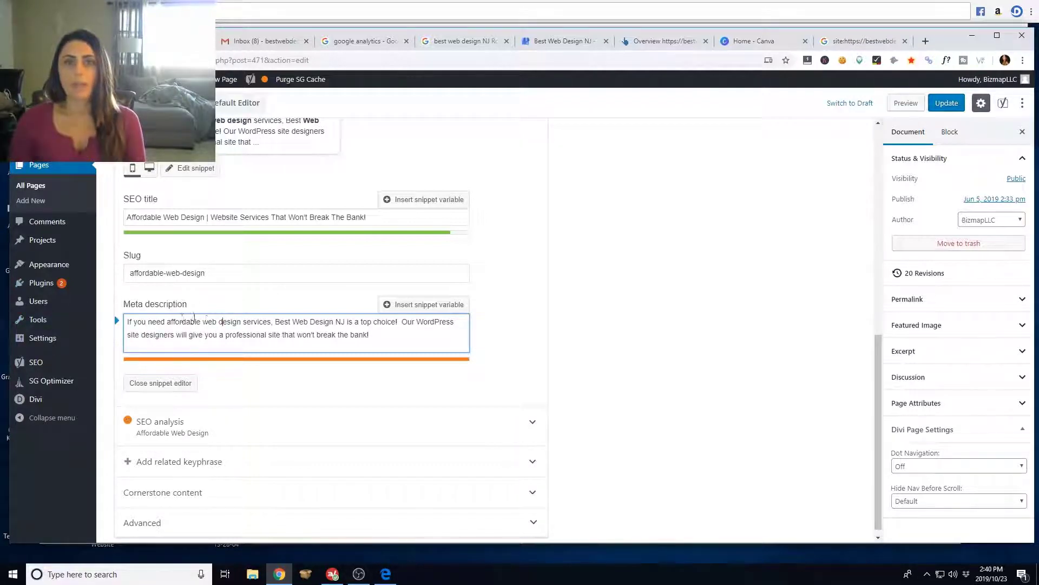
- Replace "Best Web Design NJ is" with "we are" in the meta description
drag(274, 321, 352, 321)
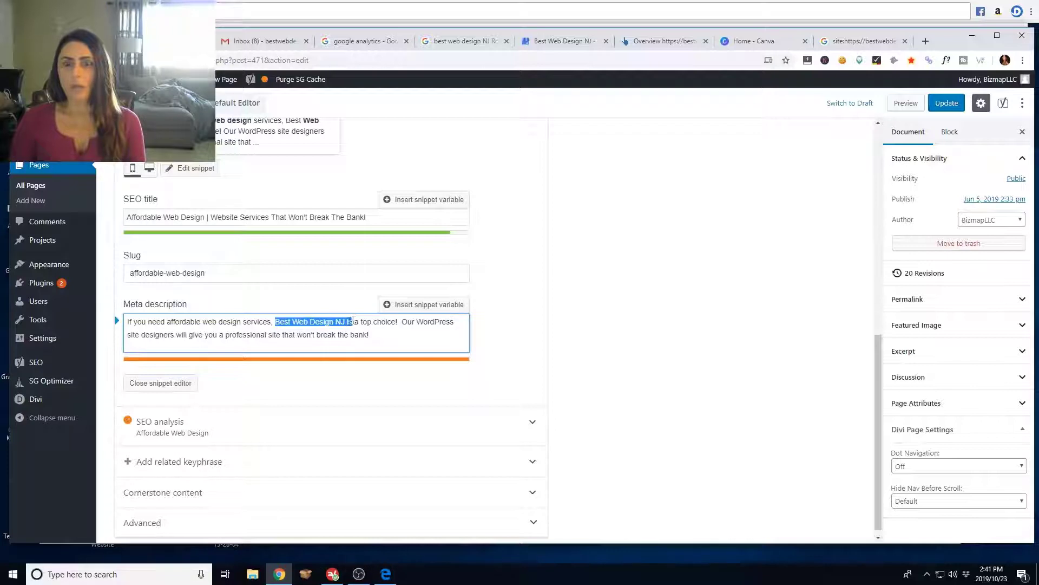
text(we)
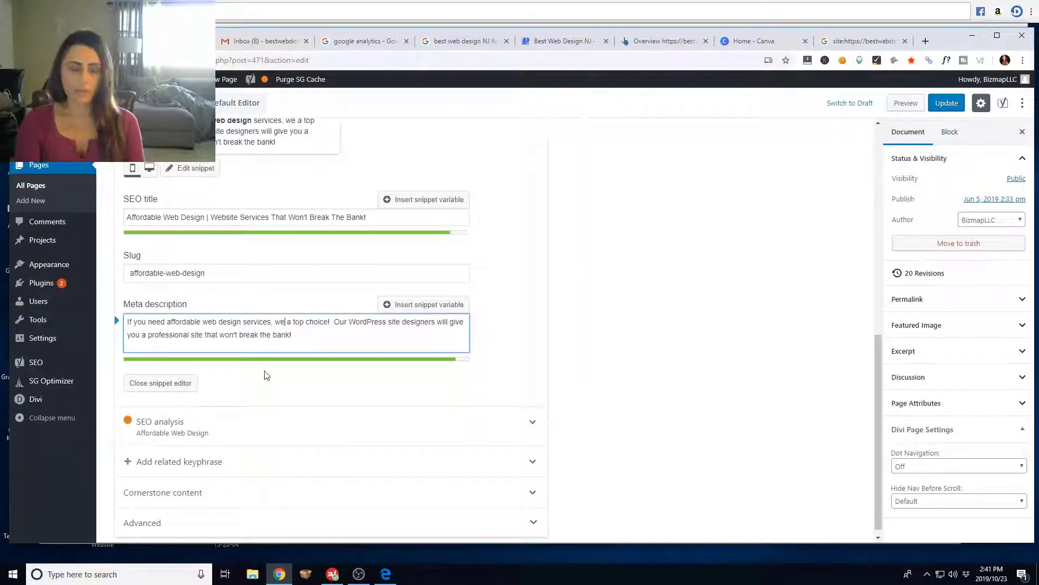
text( are)
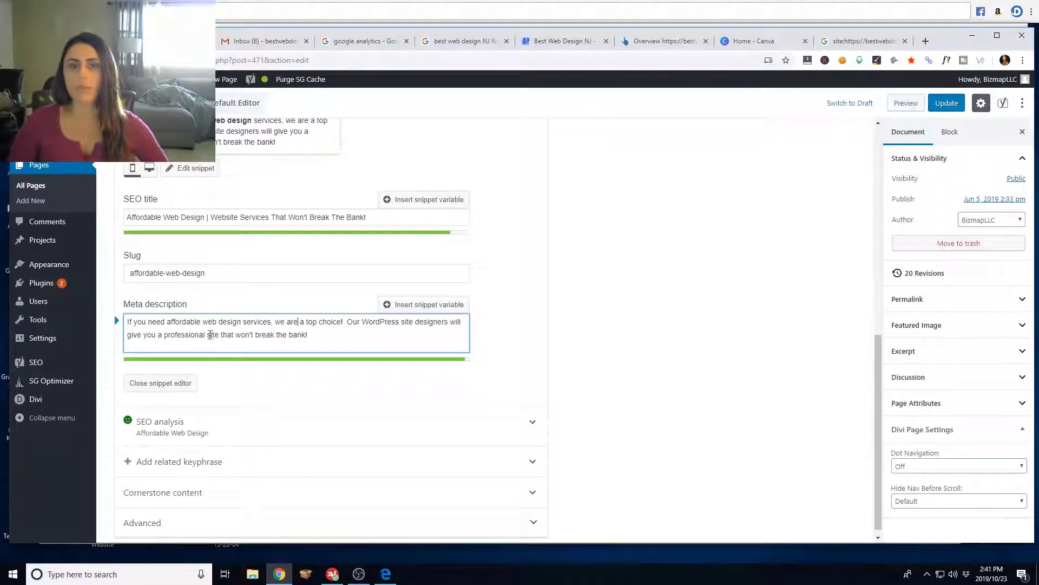
- Try to change "site" to "website" after "professional" in the meta description
click(208, 335)
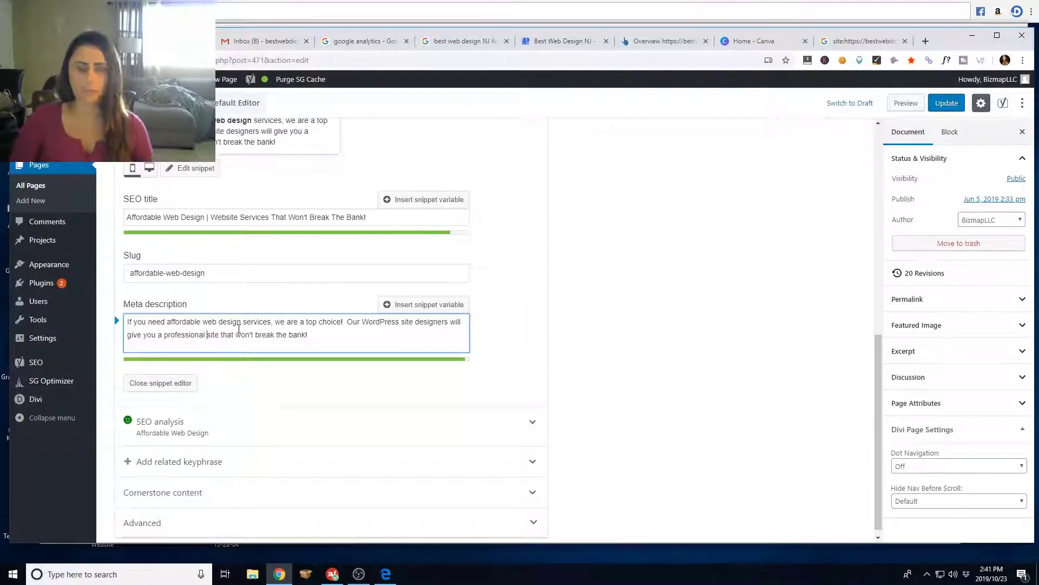
text(w)
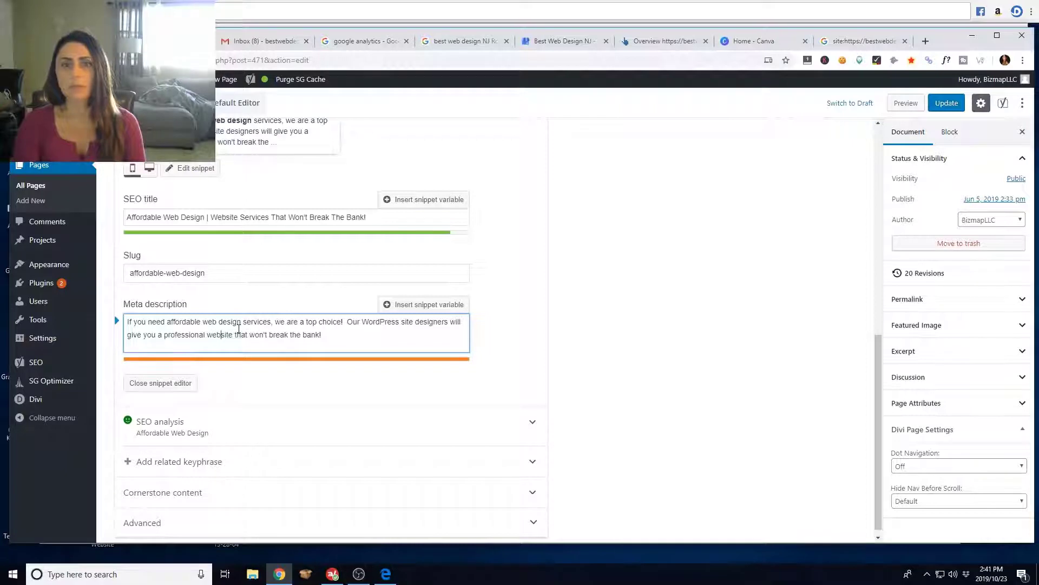
key(BackSpace)
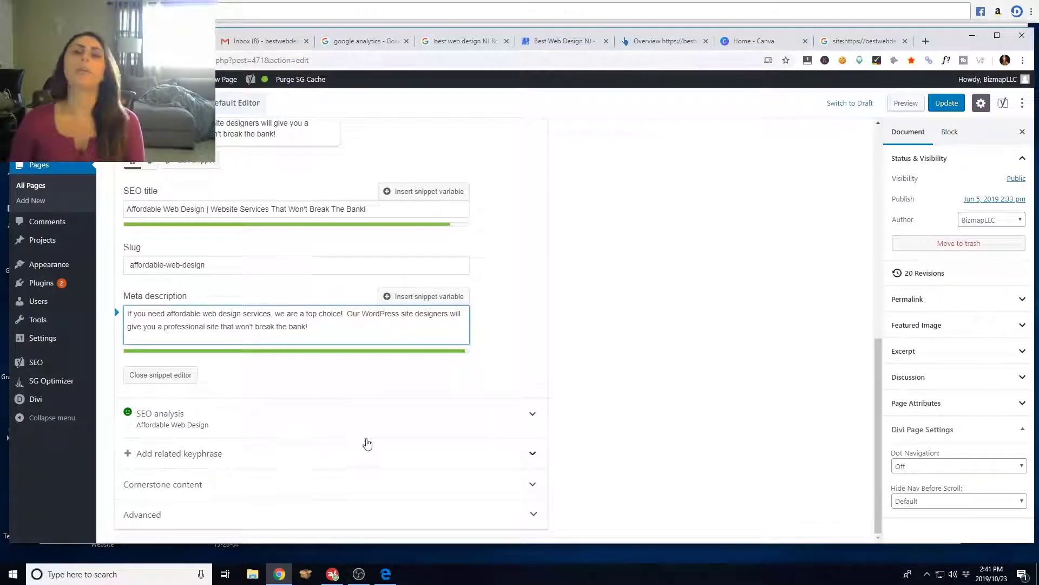
- Update the Affordable Web Design page to save its keyphrase, SEO title and meta description
scroll(364, 442, up, 8)
scroll(334, 369, down, 8)
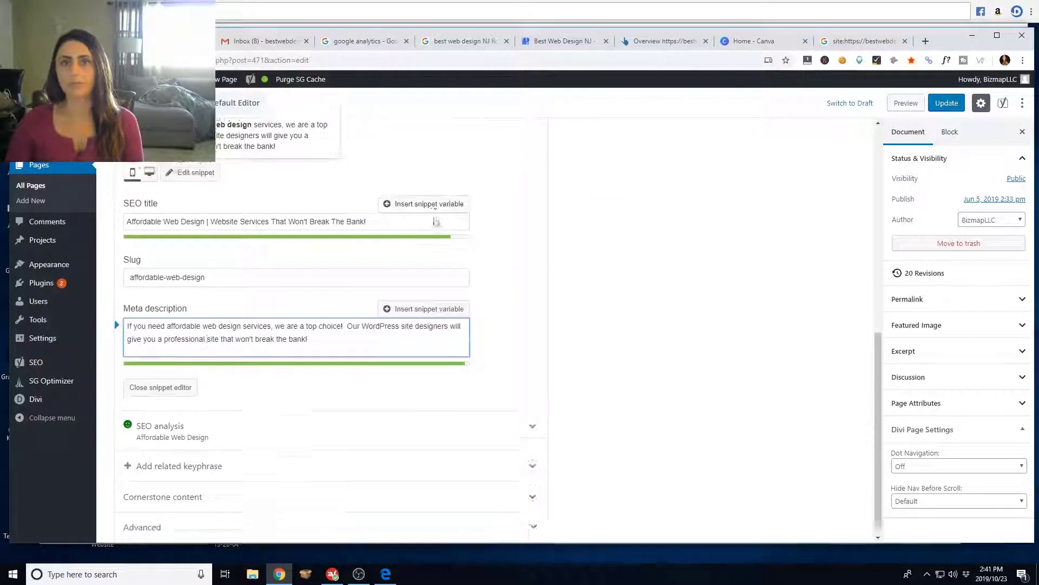
scroll(335, 370, up, 4)
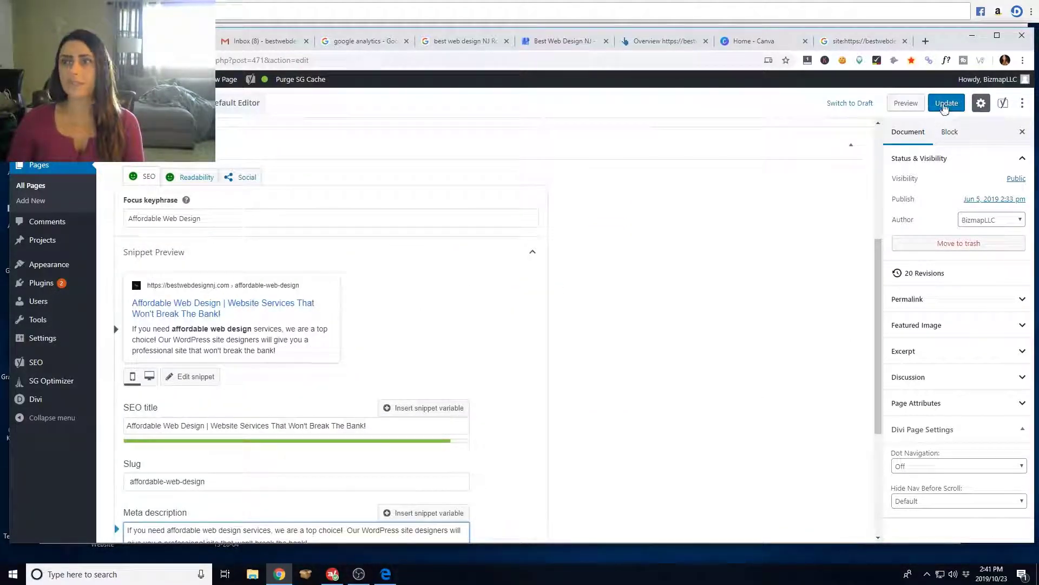
click(945, 105)
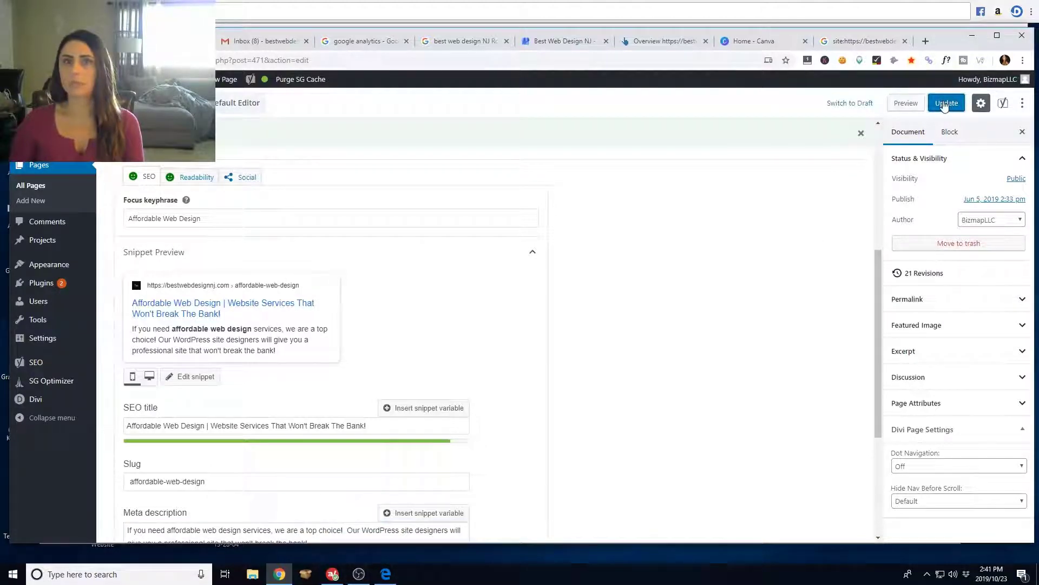
key(ctrl+s)
- Expand the Yoast SEO analysis for the Affordable Web Design keyphrase and review its problems and good results
scroll(378, 307, down, 4)
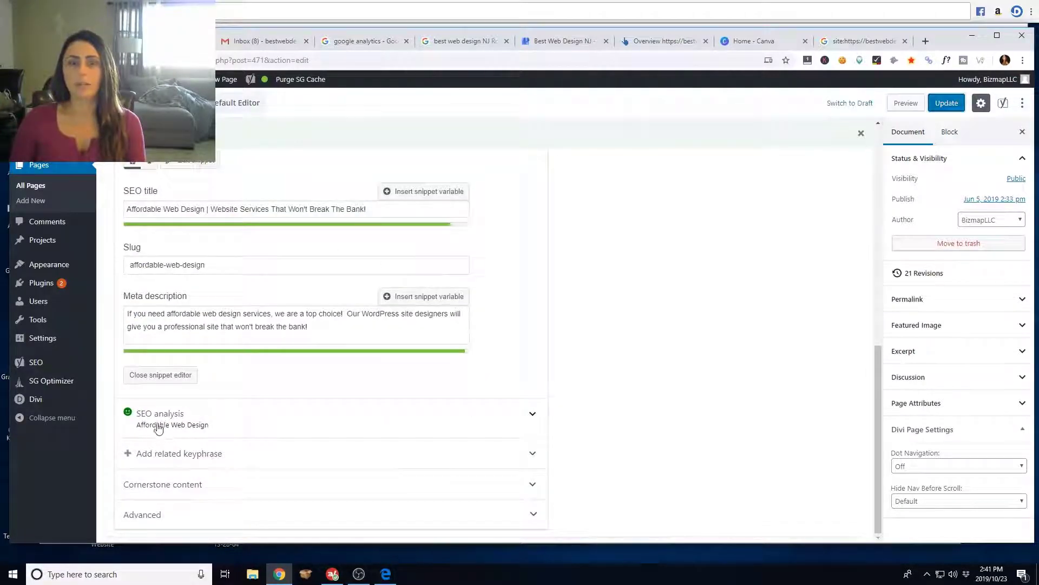
click(489, 427)
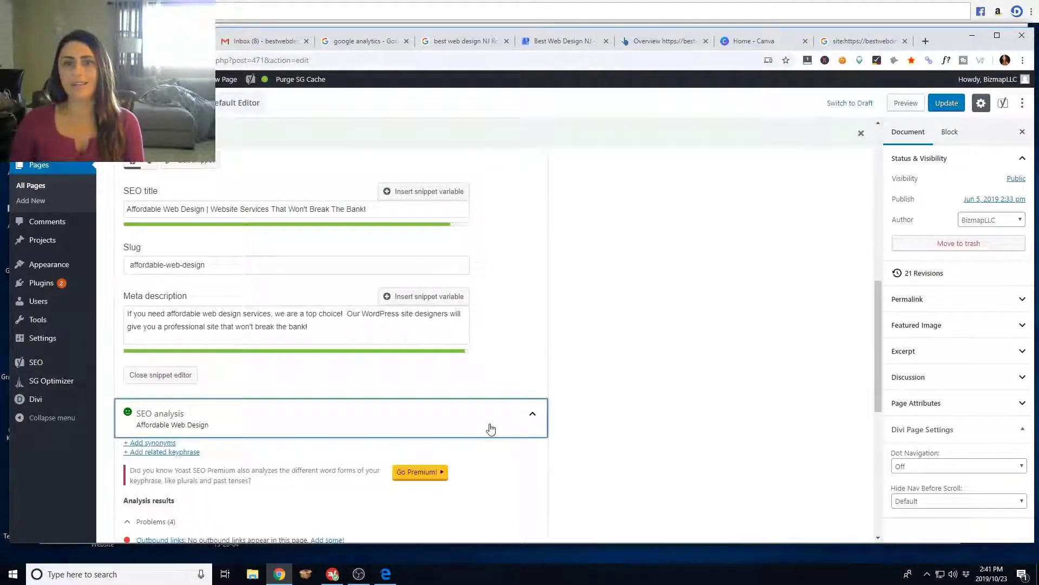
scroll(828, 339, down, 4)
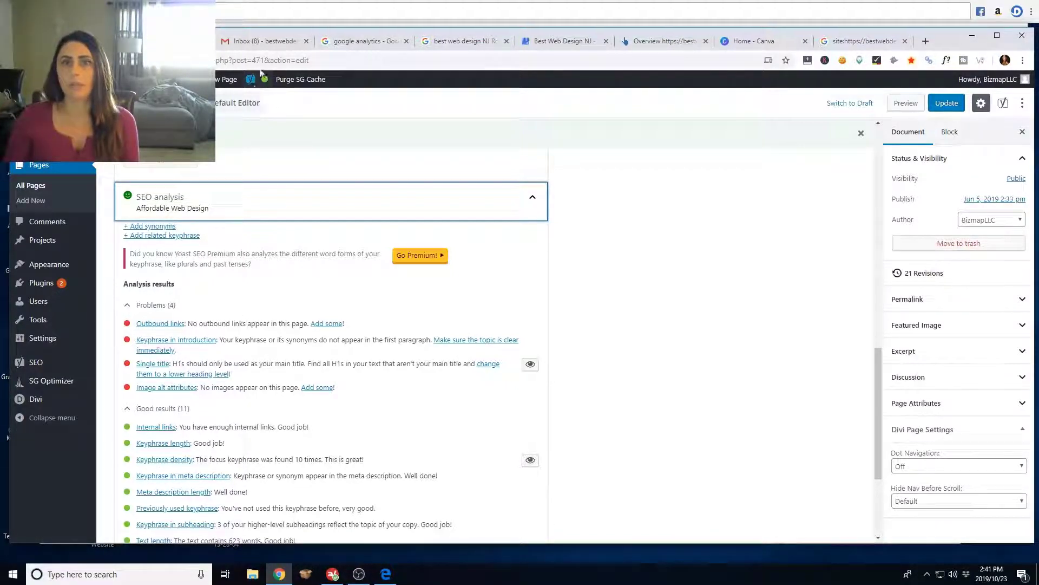
mouse_move(252, 80)
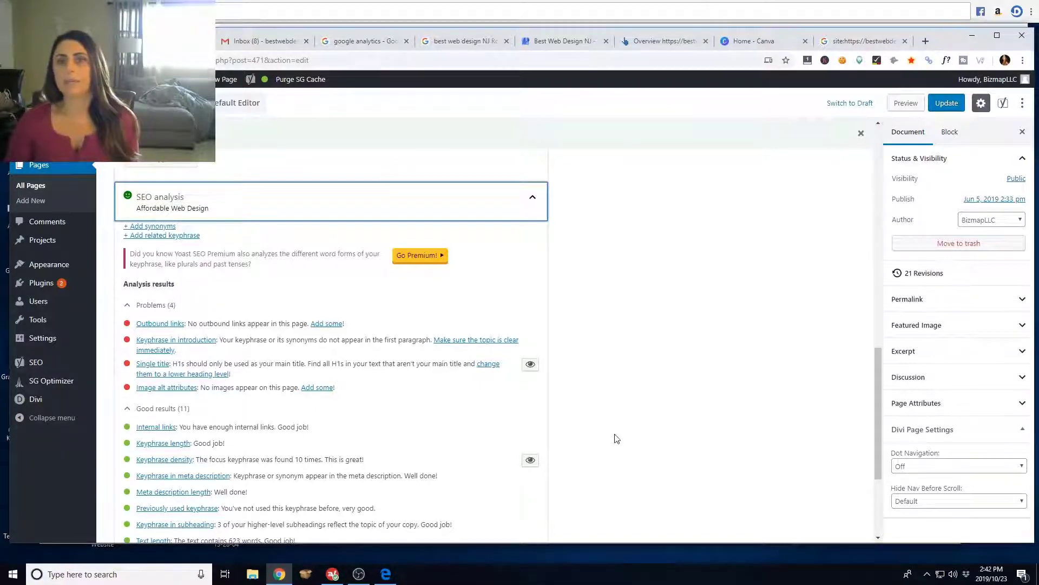
scroll(616, 439, down, 3)
scroll(603, 418, up, 10)
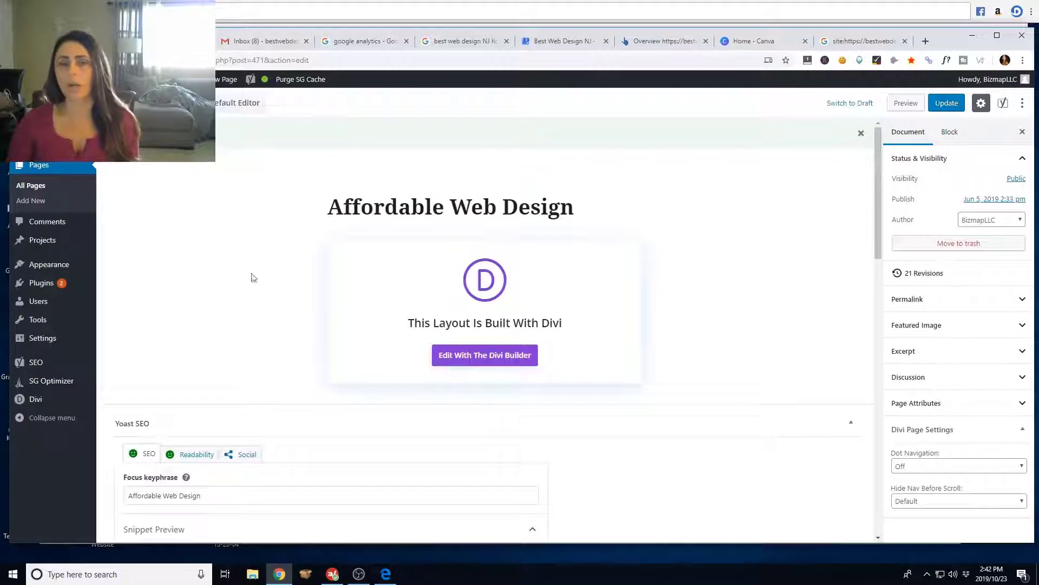
- Return to the list of all pages and check the site's Google results and Search Console overview
click(947, 103)
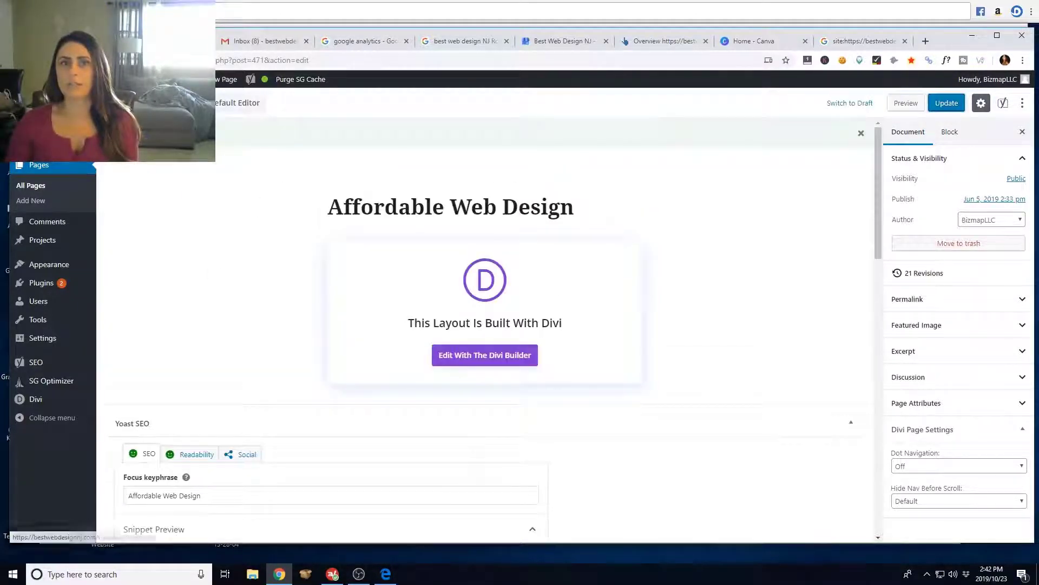
click(46, 168)
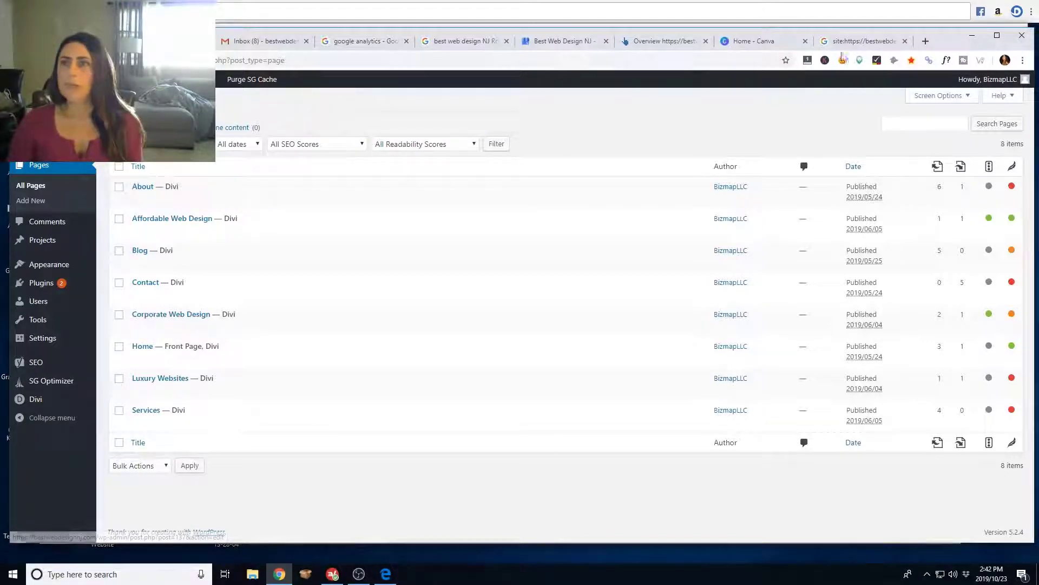
key(ctrl+9)
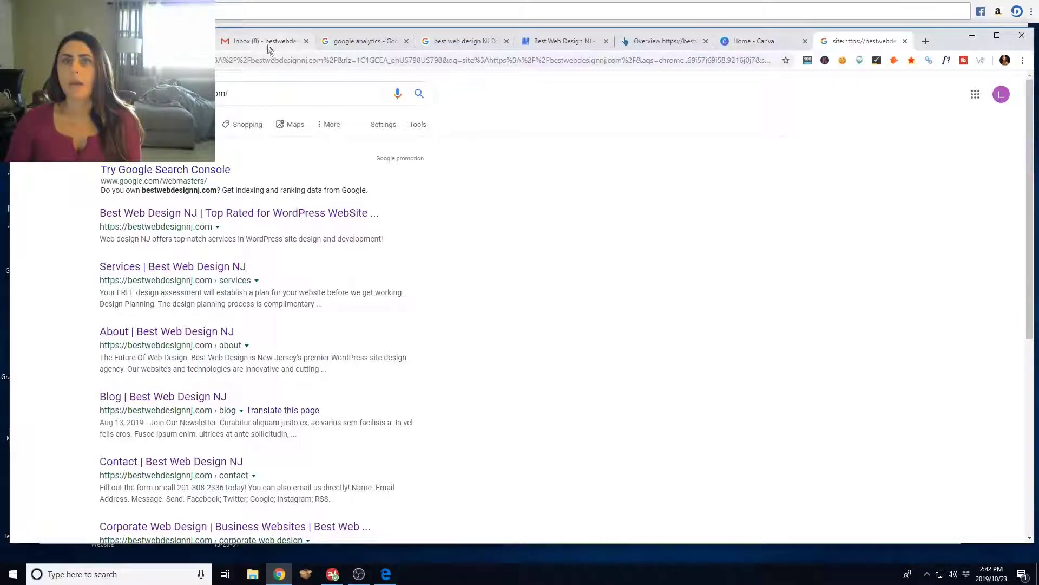
click(663, 40)
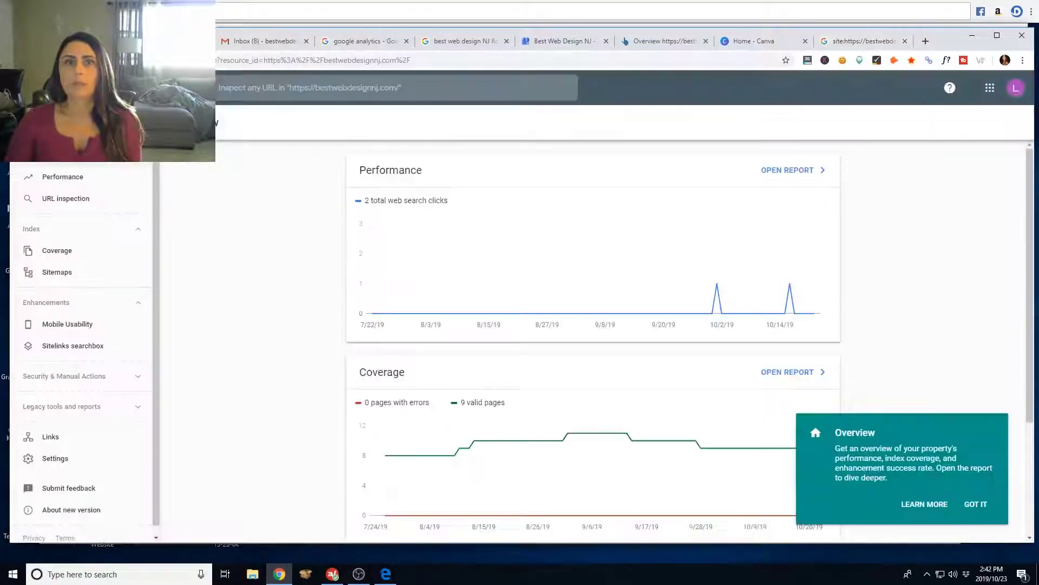
click(563, 40)
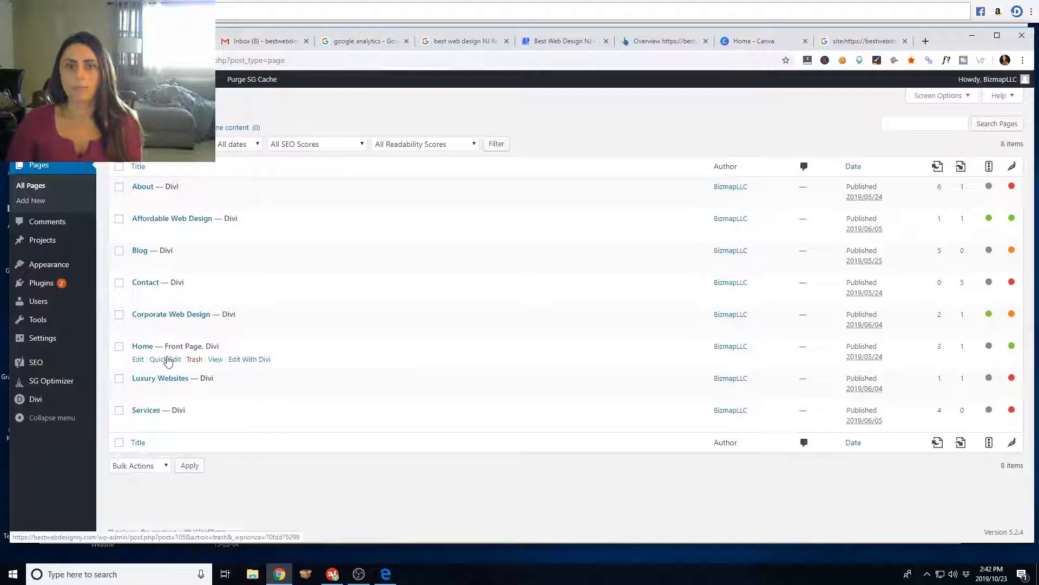
- Open the Home page for editing and set its focus keyphrase to "Best Web Design NJ"
click(138, 359)
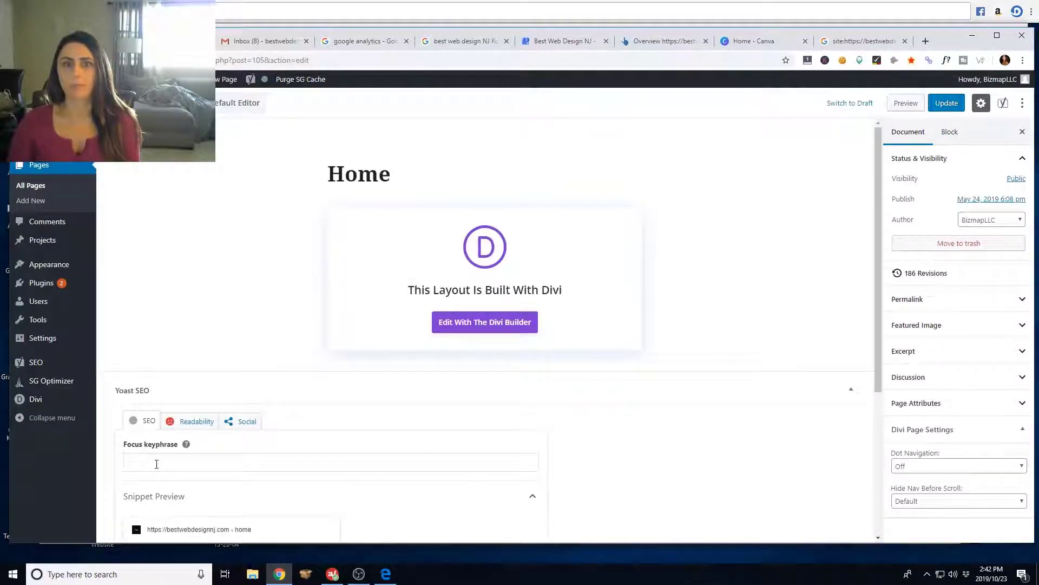
click(144, 463)
text(Bes)
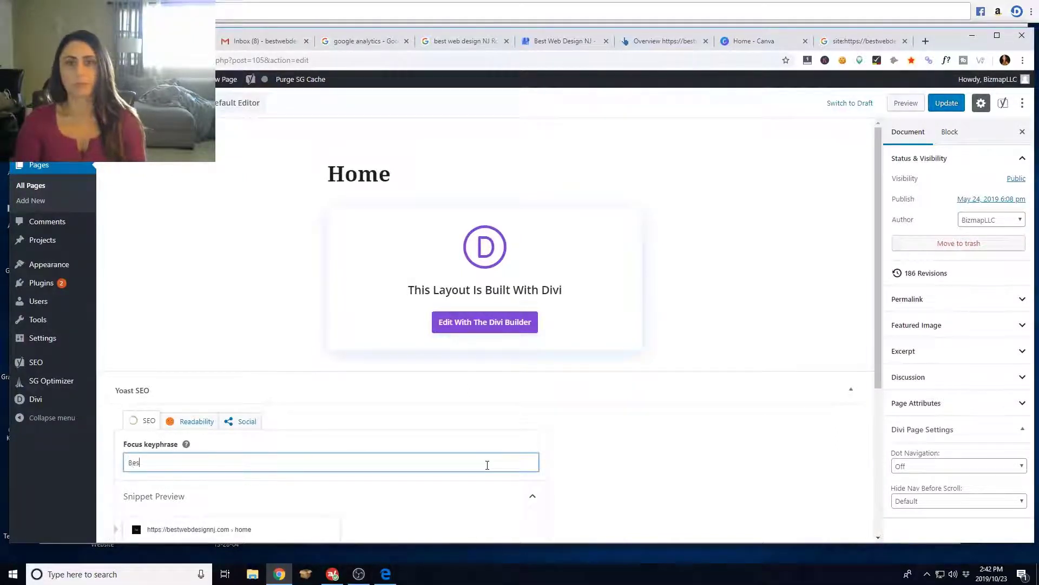
text(t Web Des)
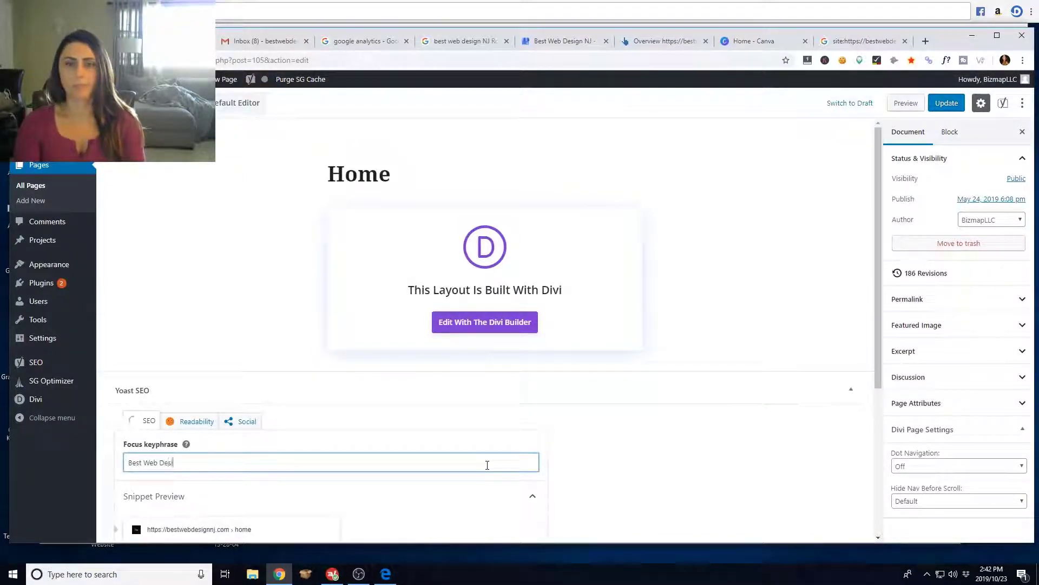
key(BackSpace)
key(BackSpace)
key(BackSpace)
key(BackSpace)
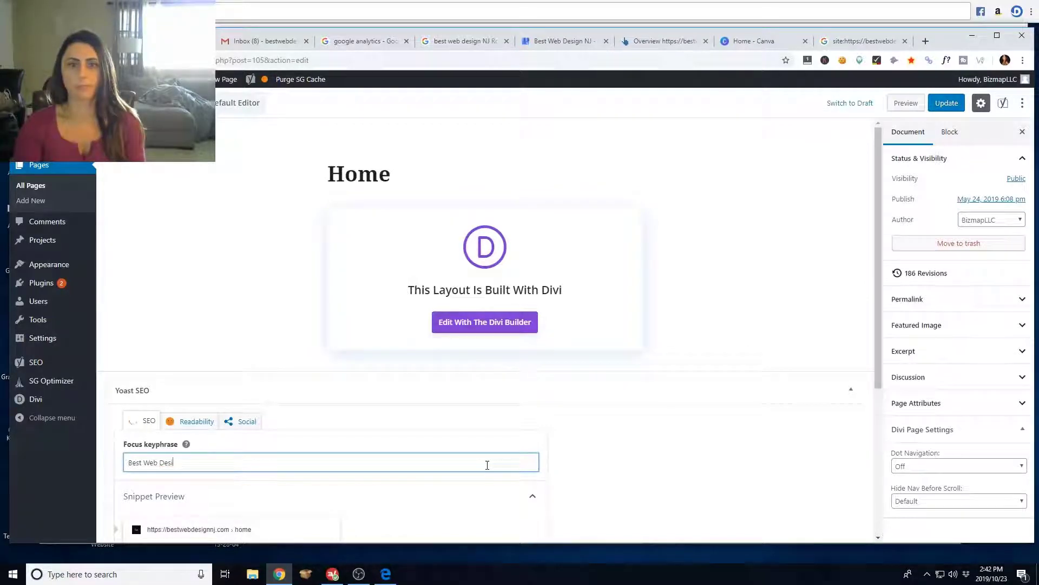
text(ign)
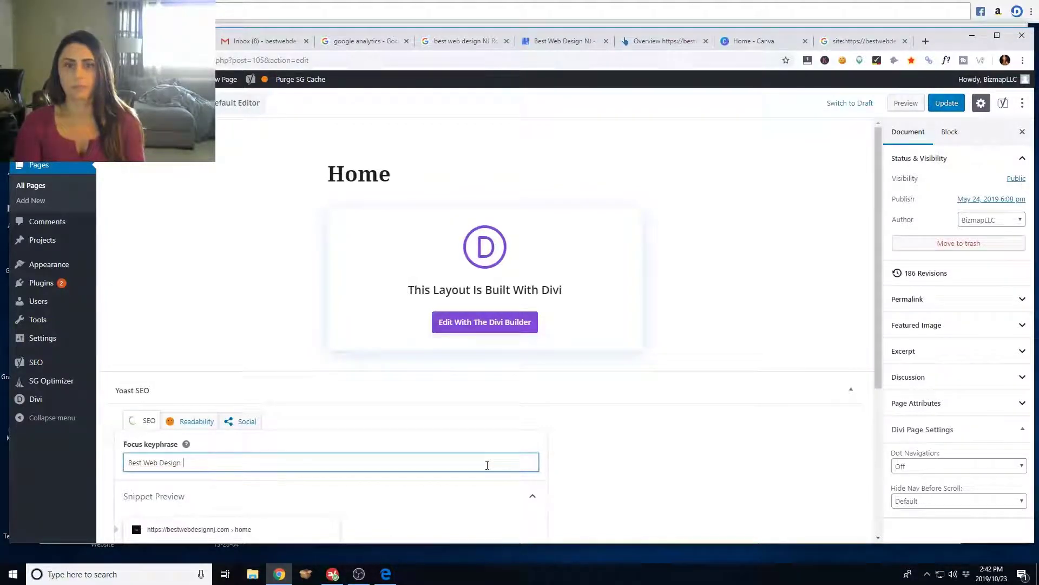
text( NJ)
scroll(598, 419, down, 4)
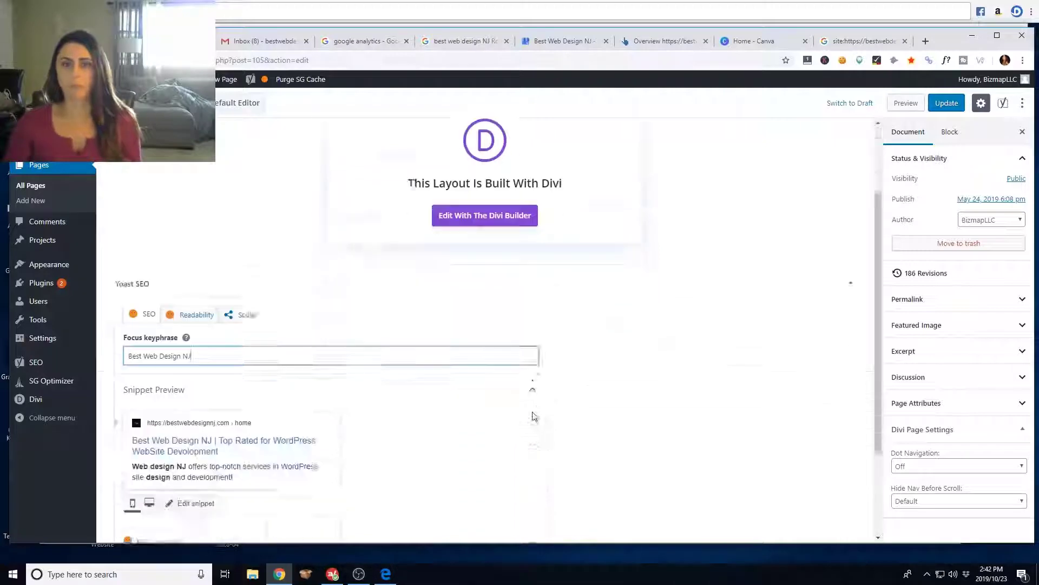
- Open the Home page's snippet for editing and make its meta description begin with "Best Web Design NJ"
click(181, 364)
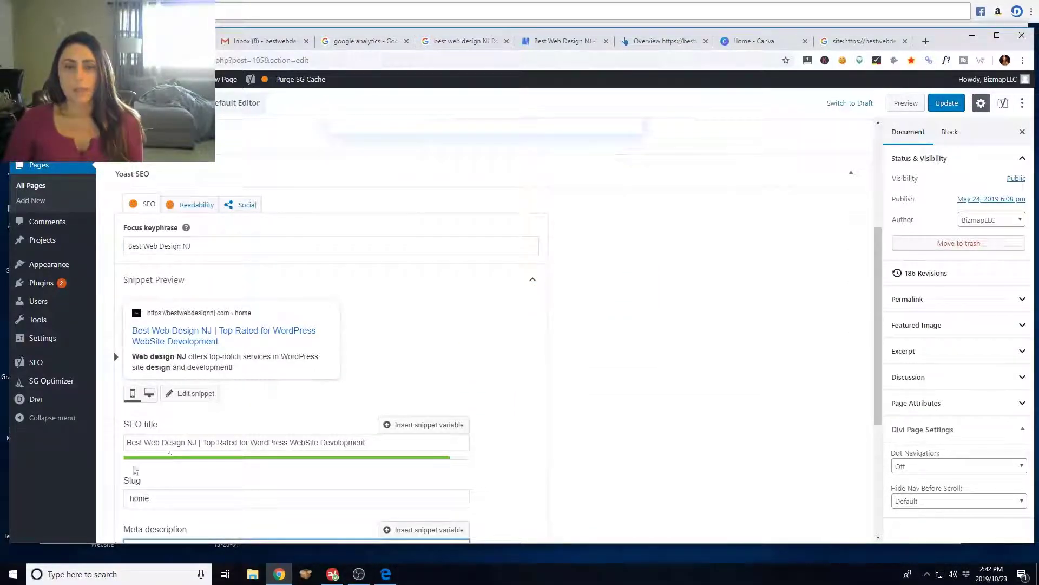
scroll(149, 528, down, 3)
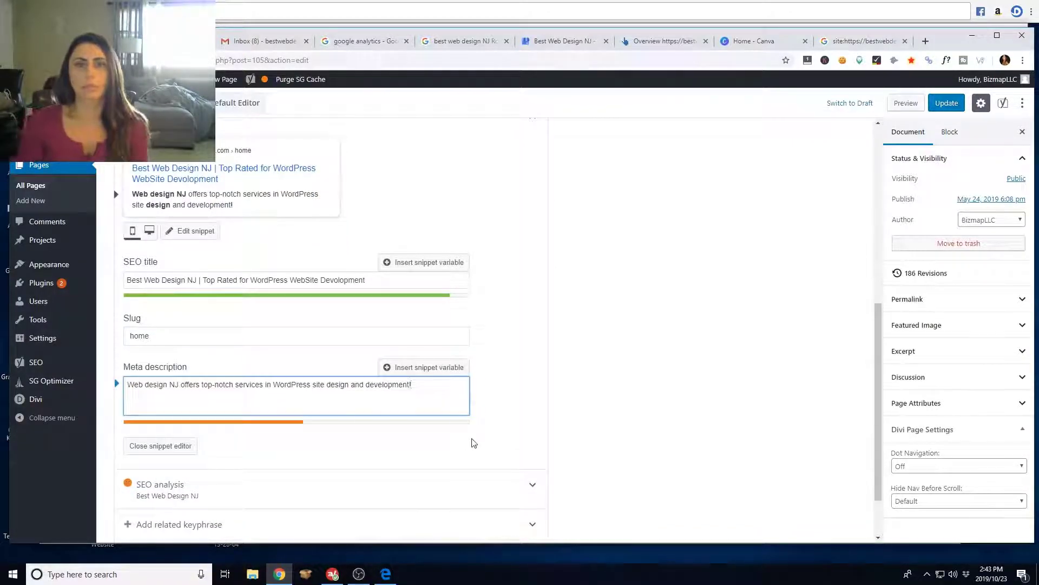
click(150, 386)
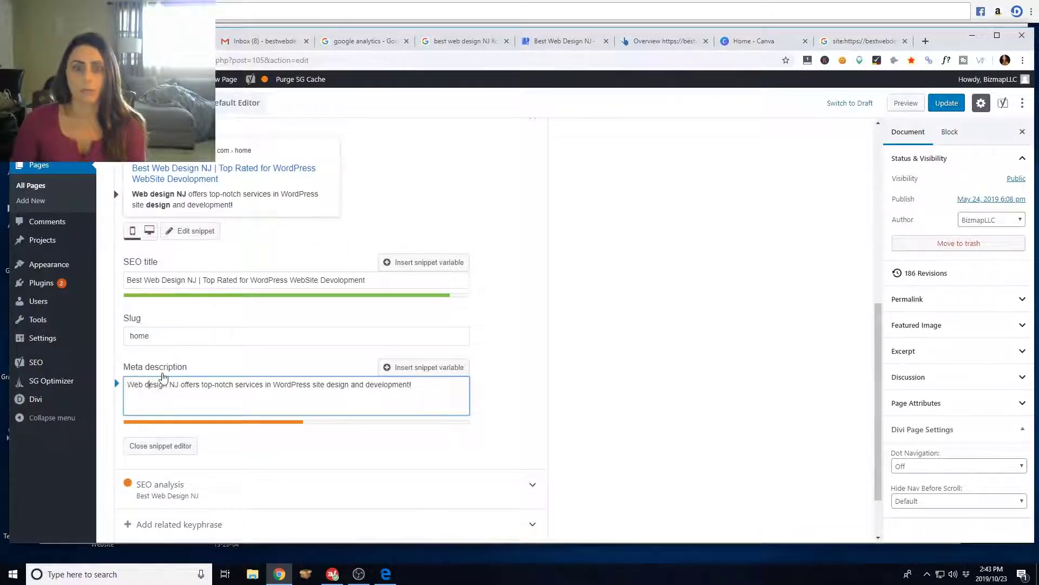
key(BackSpace)
text(D)
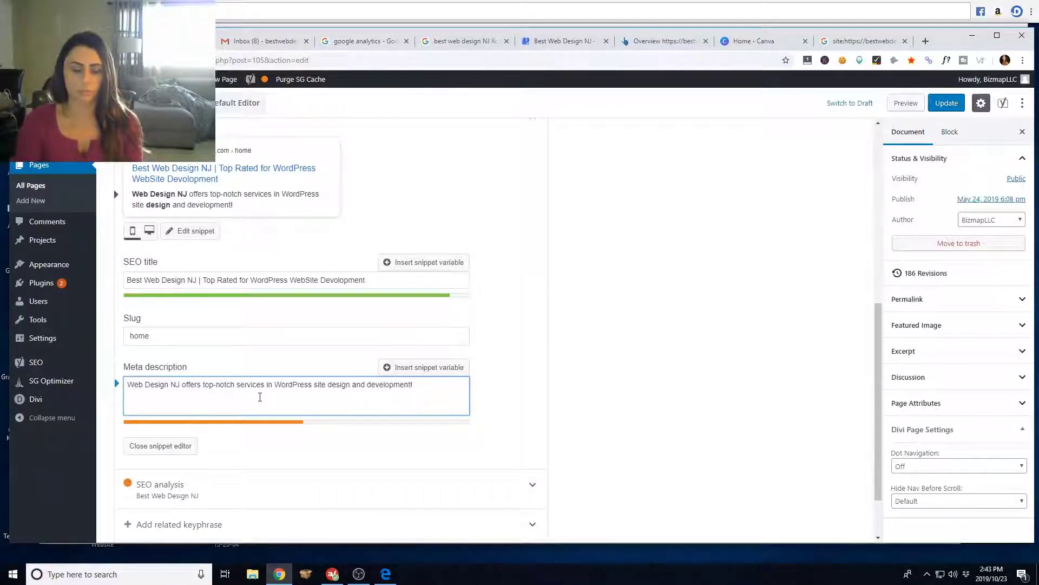
text(Best)
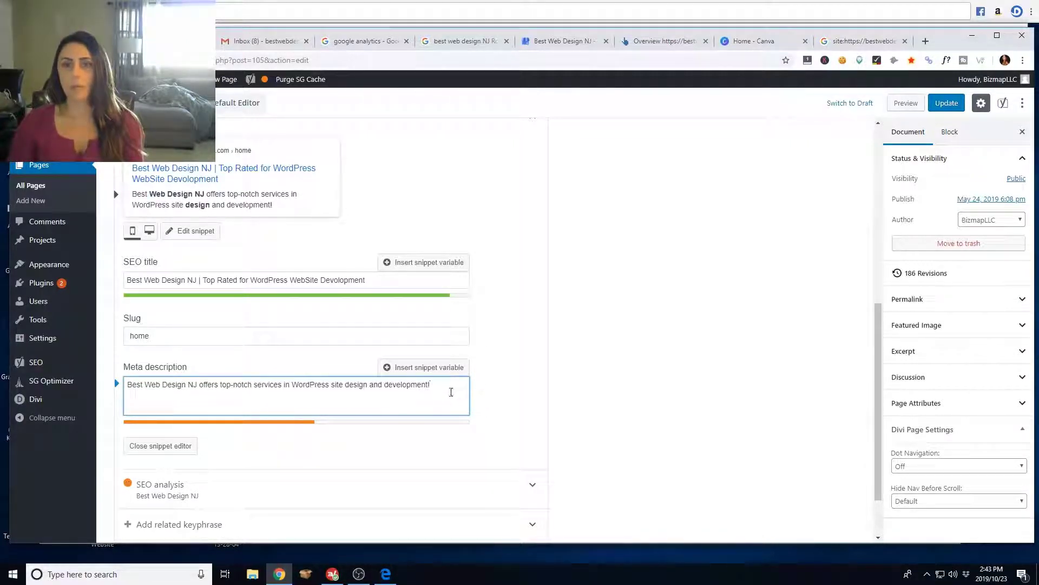
- Append "Contact us today for information on our services!" to the Home page's meta description and update the page
text(Cpnta)
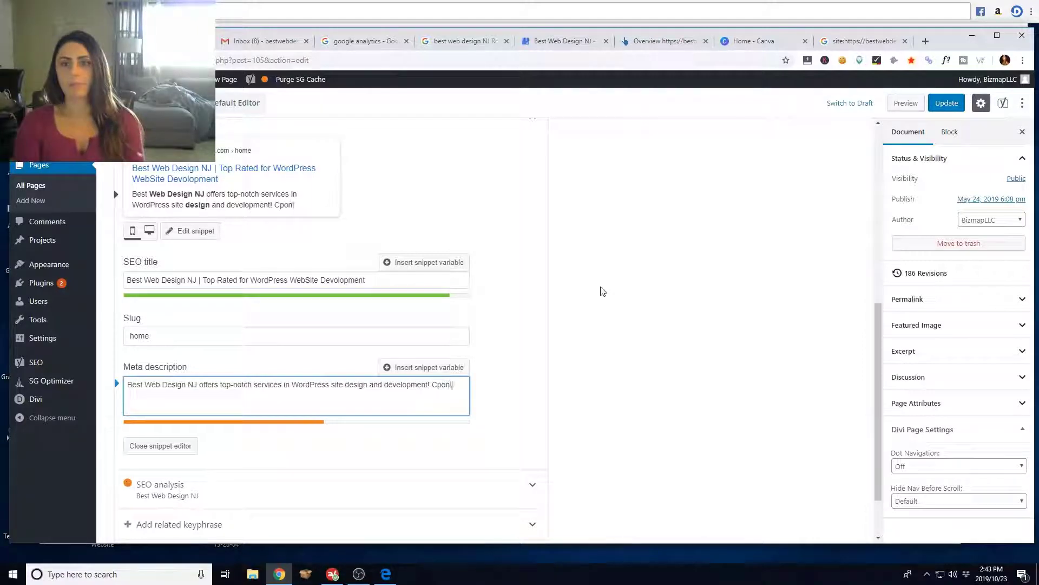
key(BackSpace)
key(BackSpace)
key(BackSpace)
key(BackSpace)
text(onta)
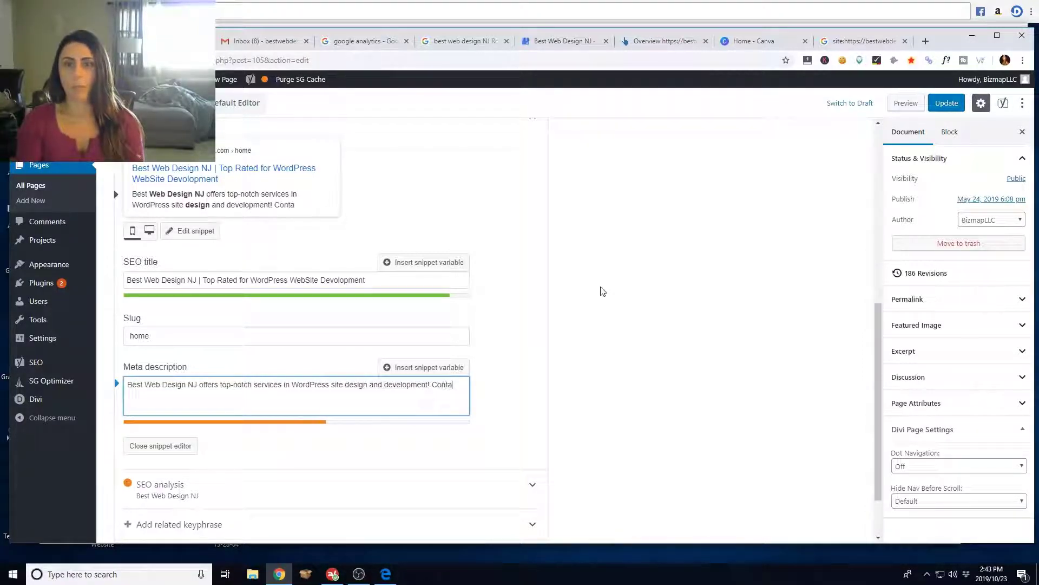
text(ct us today fo)
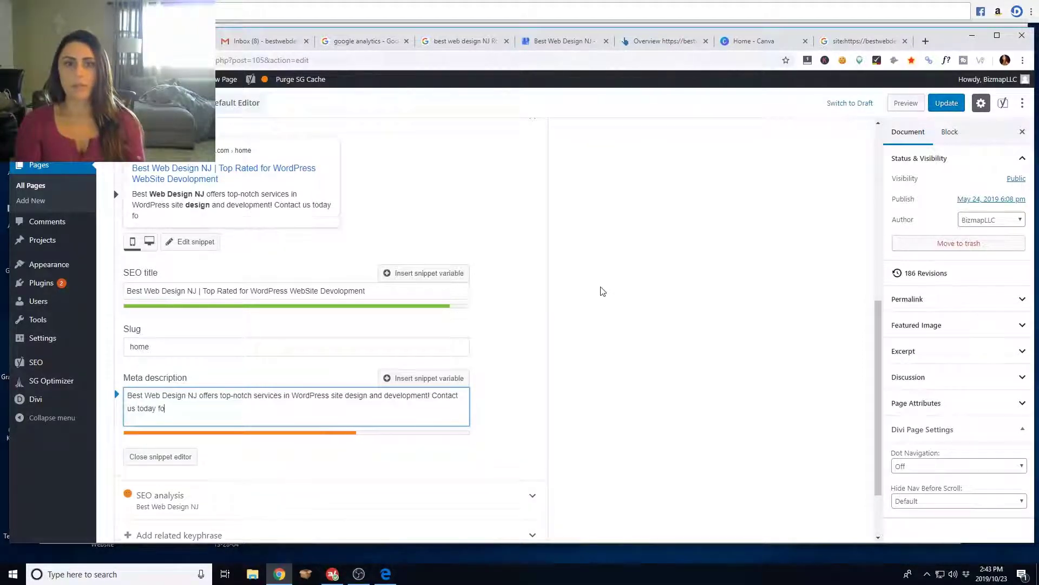
text(r information o)
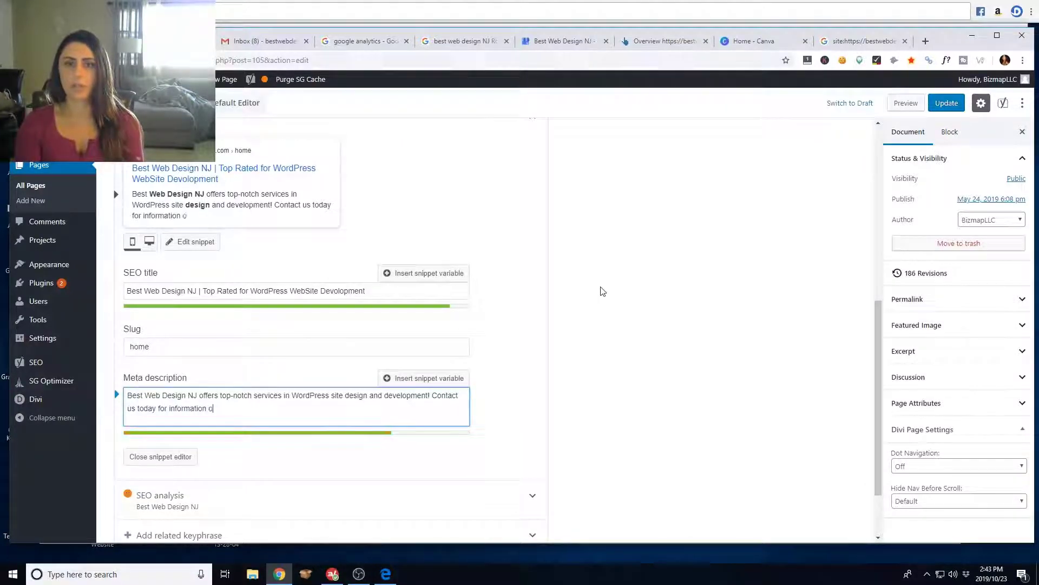
text(n our services!)
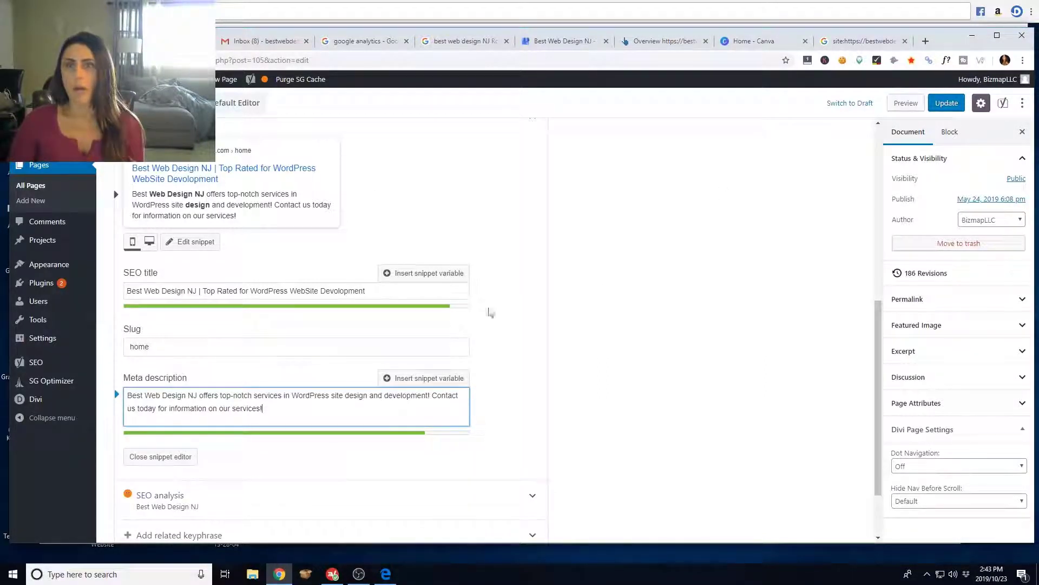
click(951, 107)
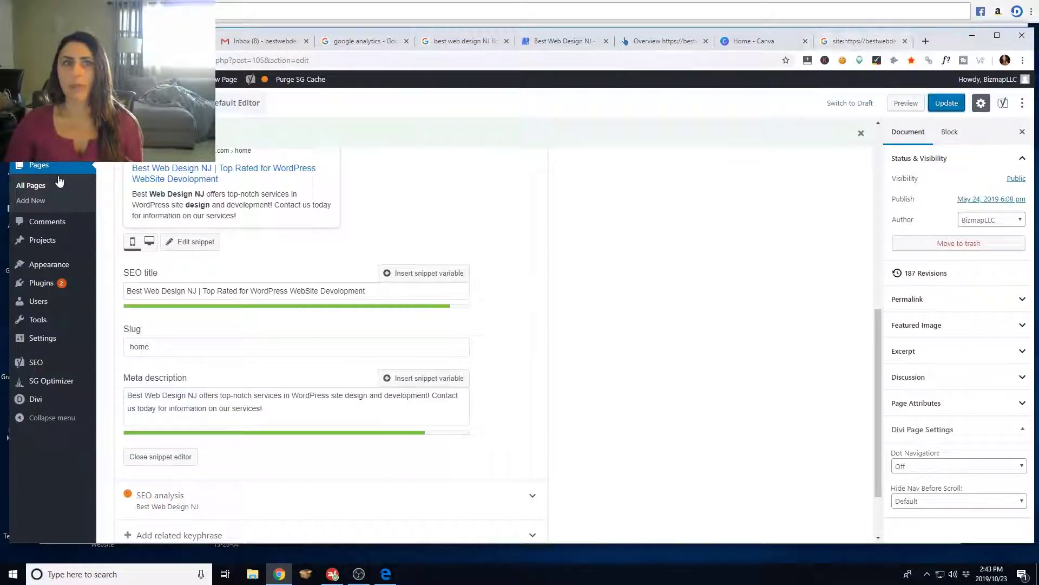
- Go back to the page list and review the inner pages' entries in the site's Google results
click(37, 186)
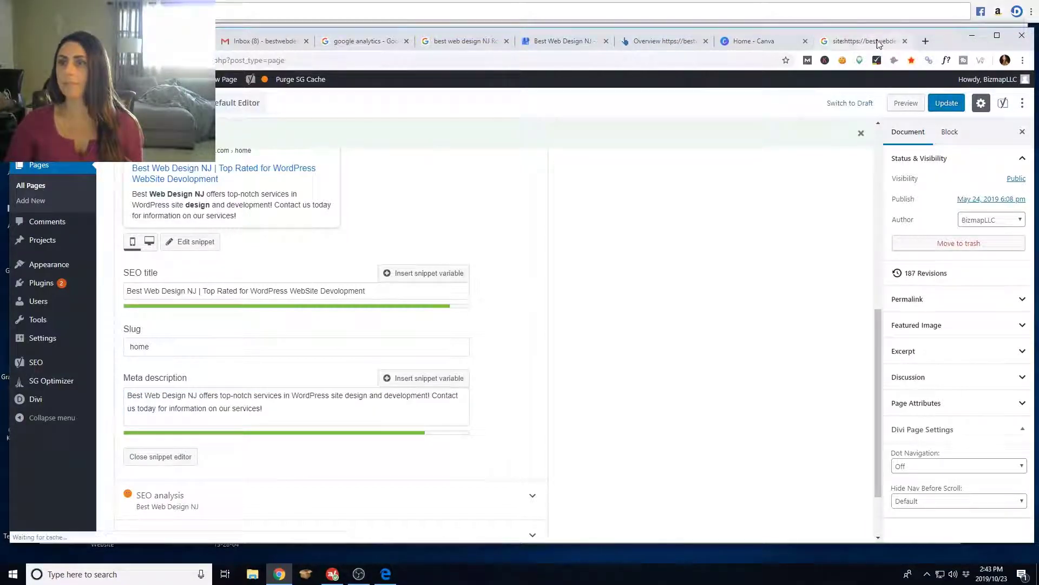
click(864, 41)
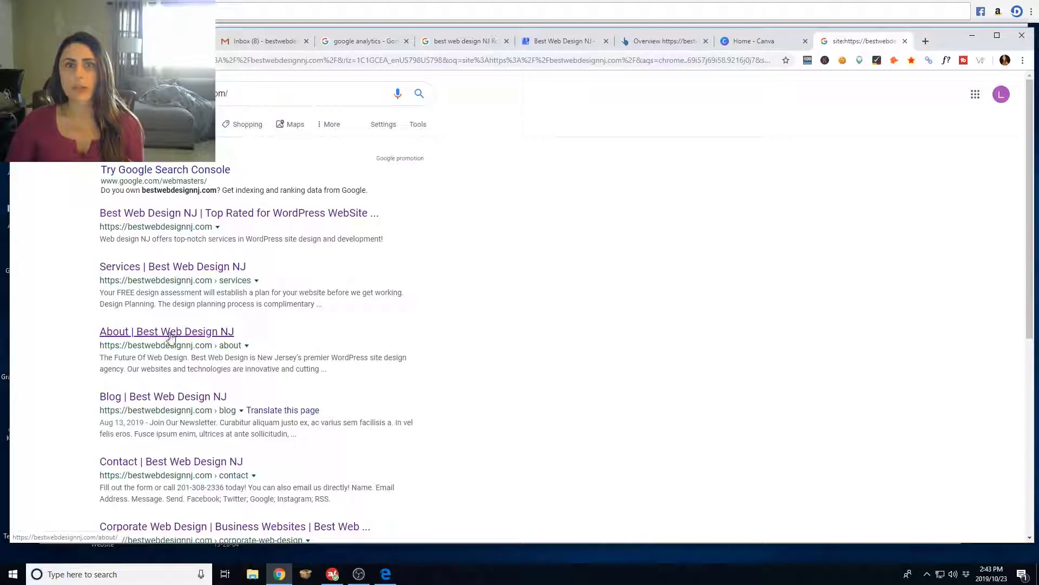
click(563, 41)
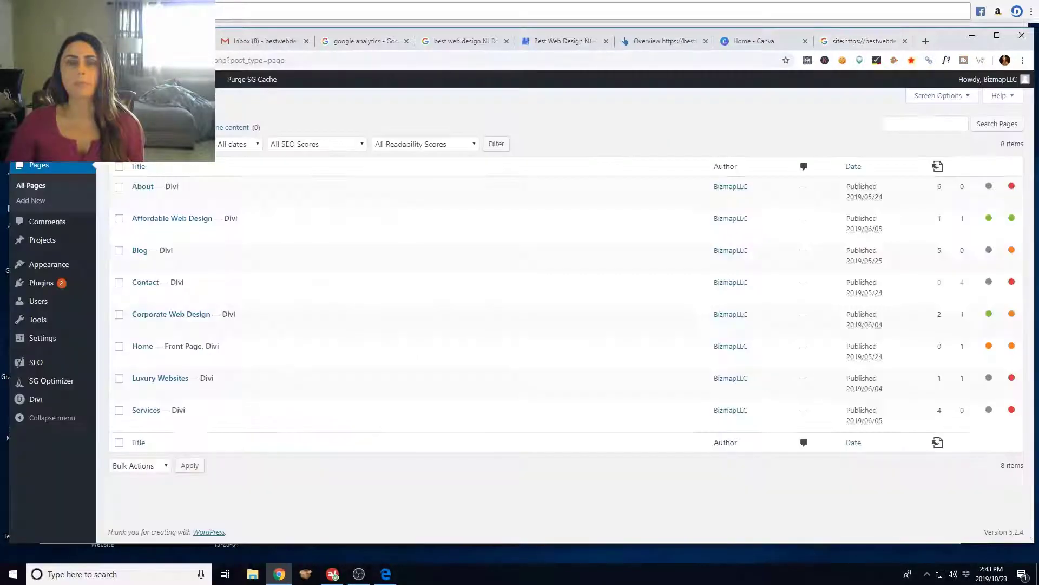
- Open the About page for editing and replace the Title variable in its SEO title with "About Our Company"
click(138, 200)
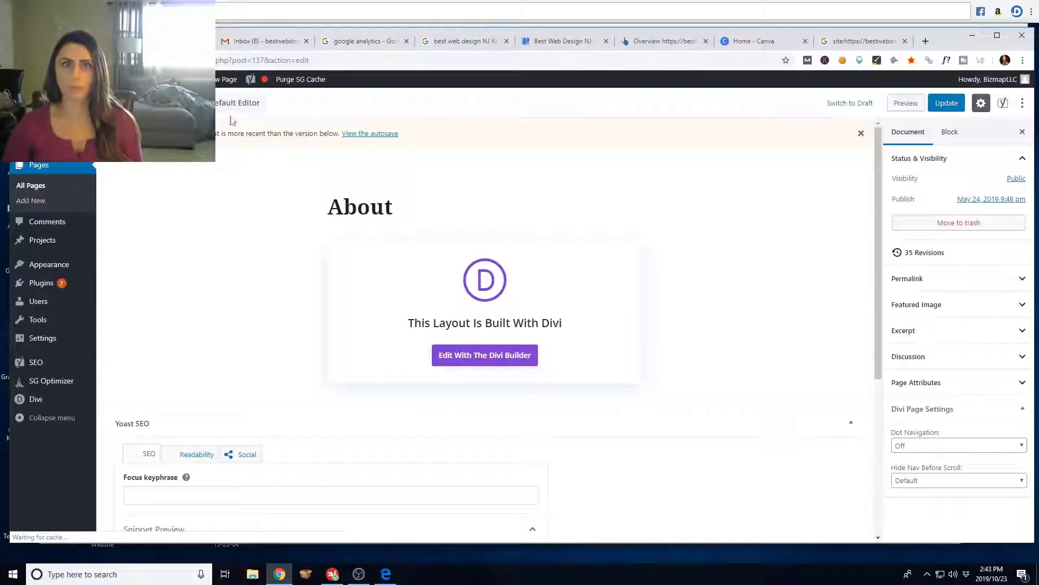
scroll(232, 465, down, 3)
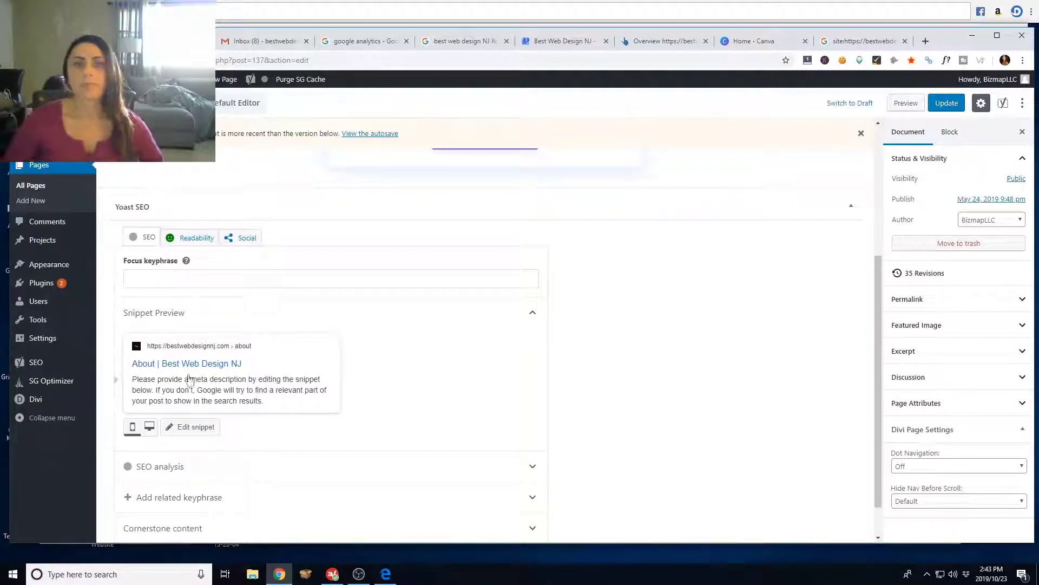
click(182, 363)
click(154, 477)
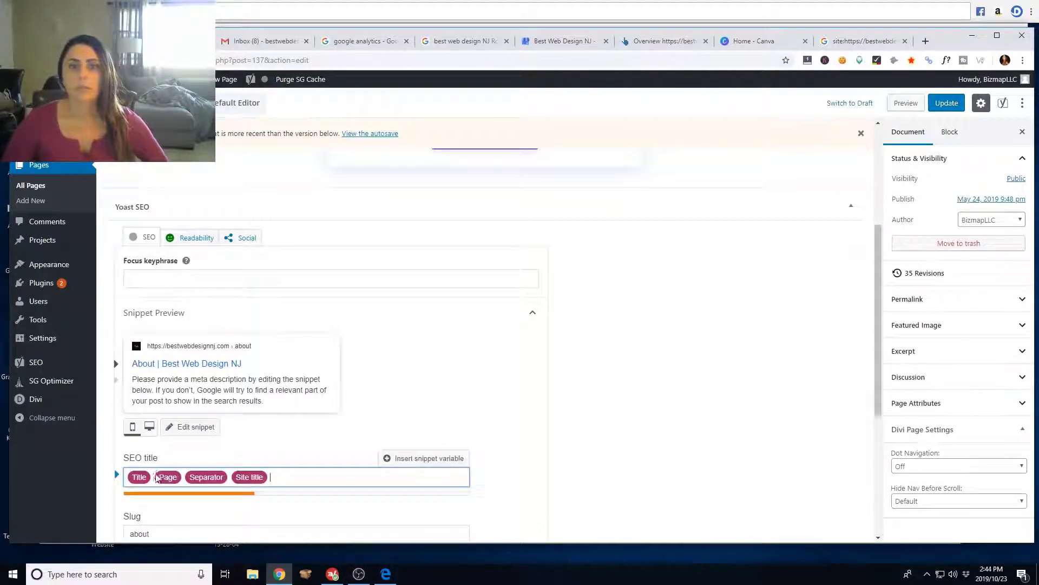
key(BackSpace)
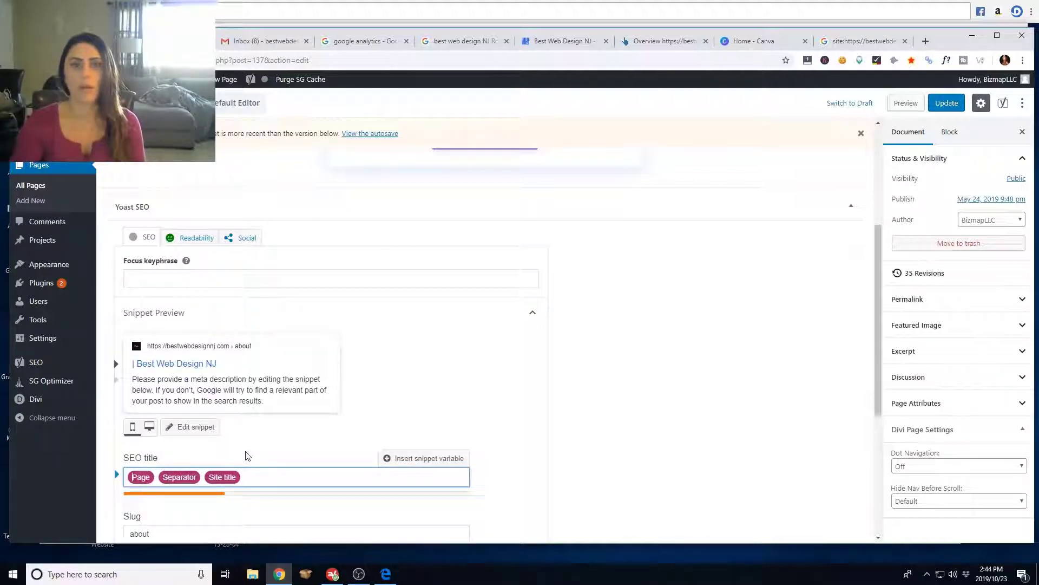
text(About Our Compan)
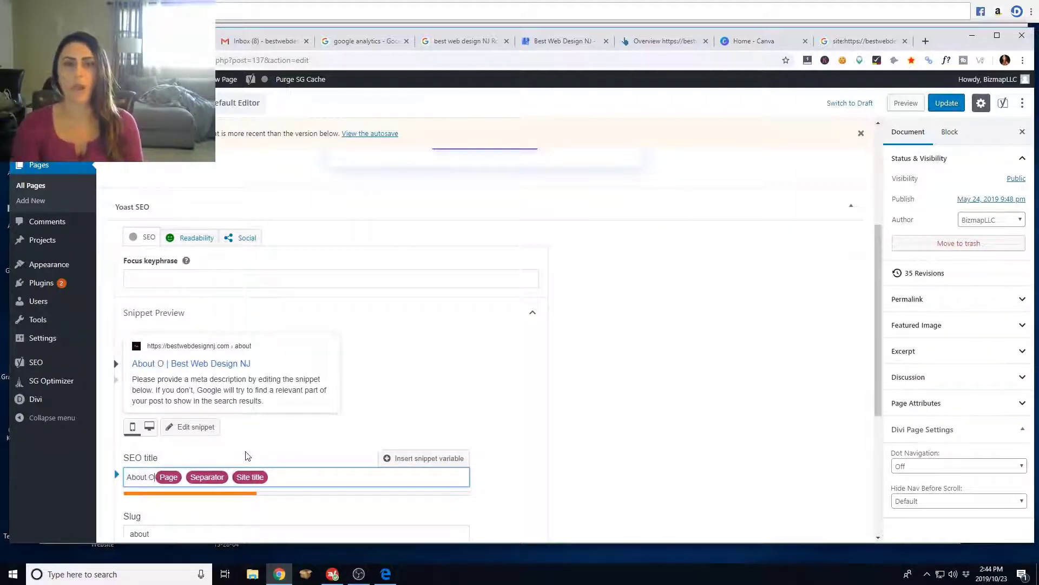
text(y)
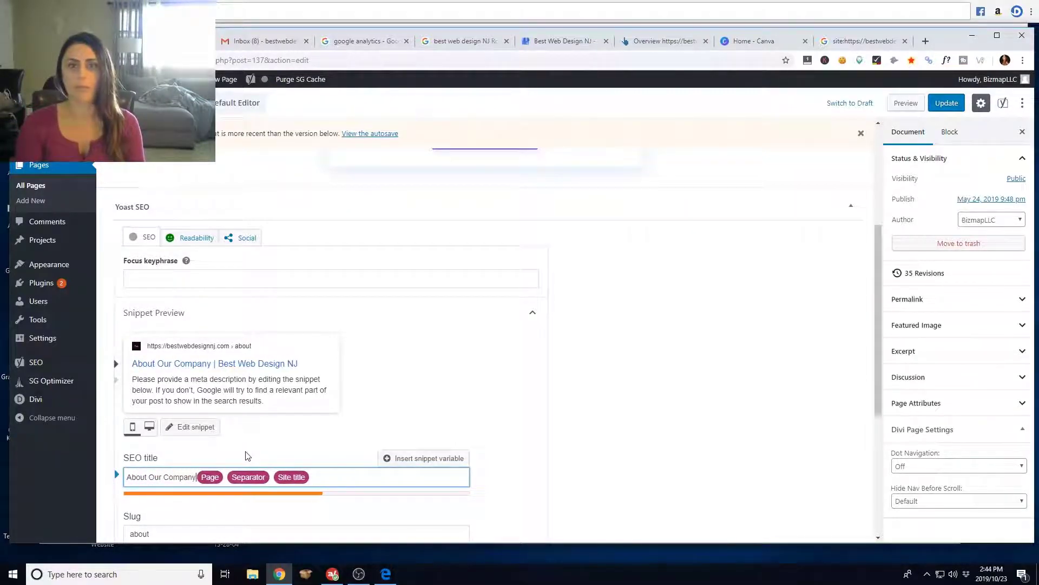
- Begin the About page's meta description with "Best Web Design NJ is a Rockaway, New Jersey"
scroll(319, 402, down, 5)
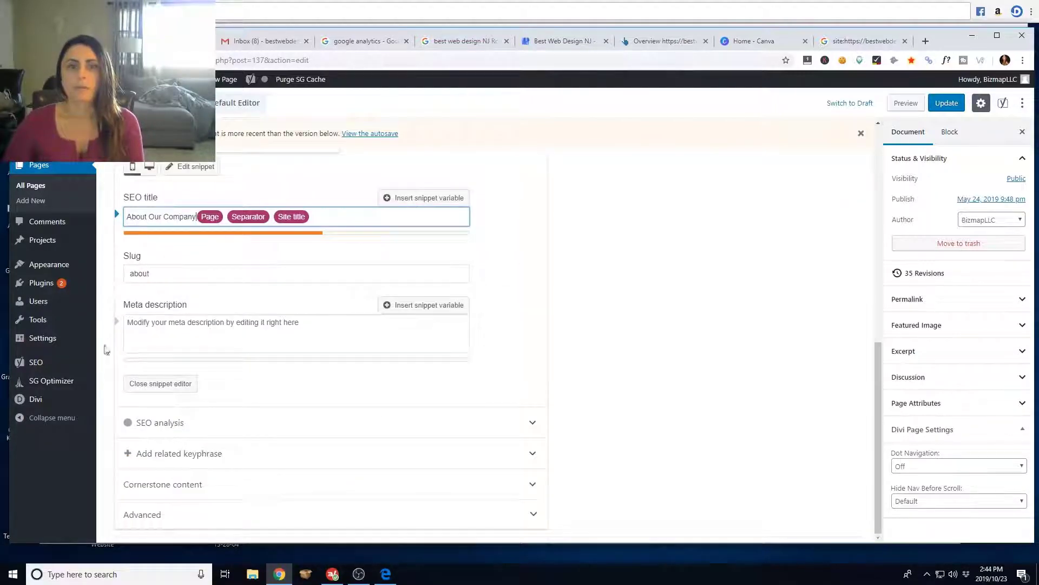
click(153, 320)
text(Best )
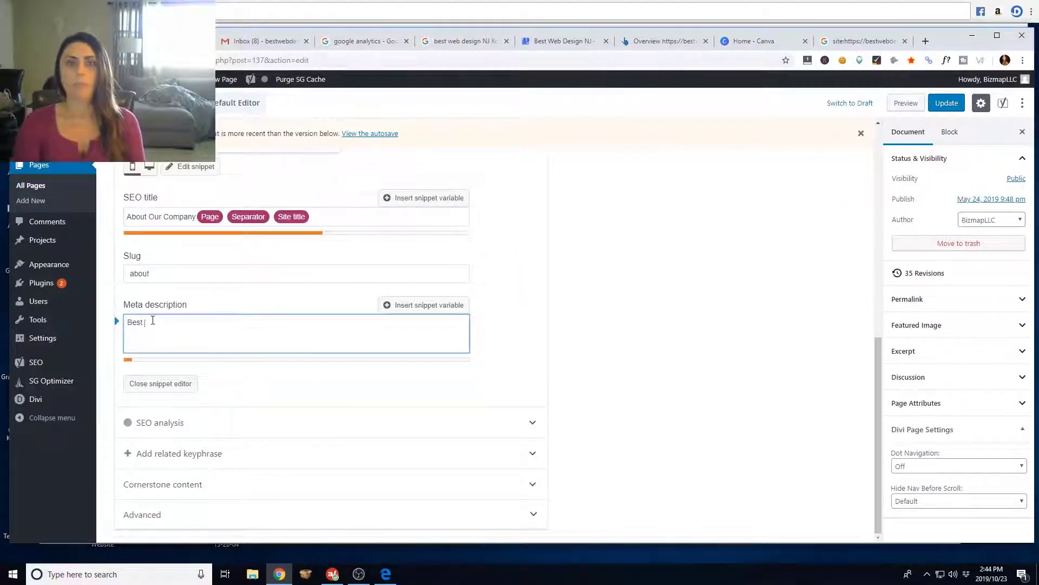
text(Web Design )
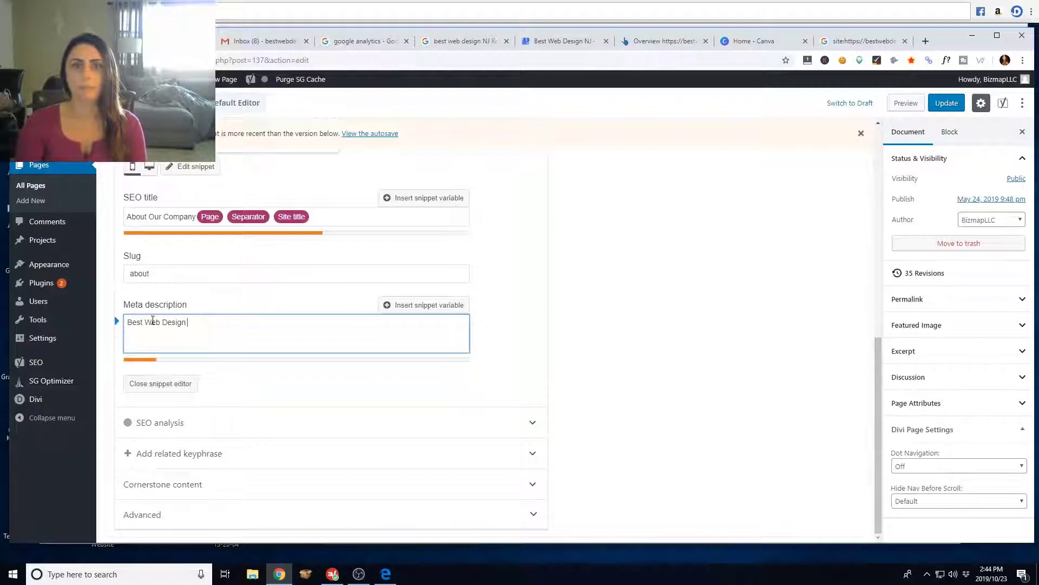
text(NJ is a )
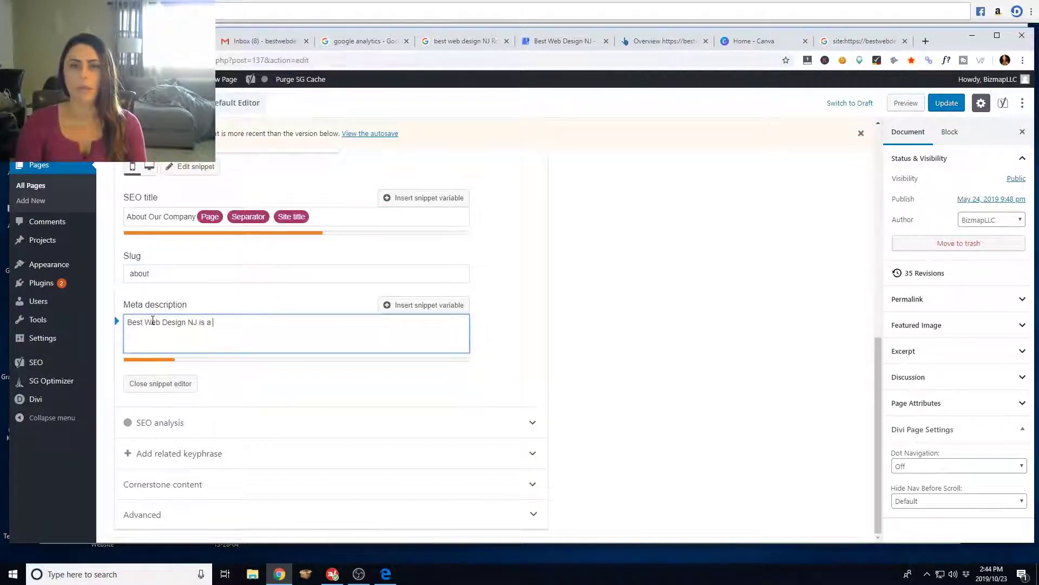
text(Rocak)
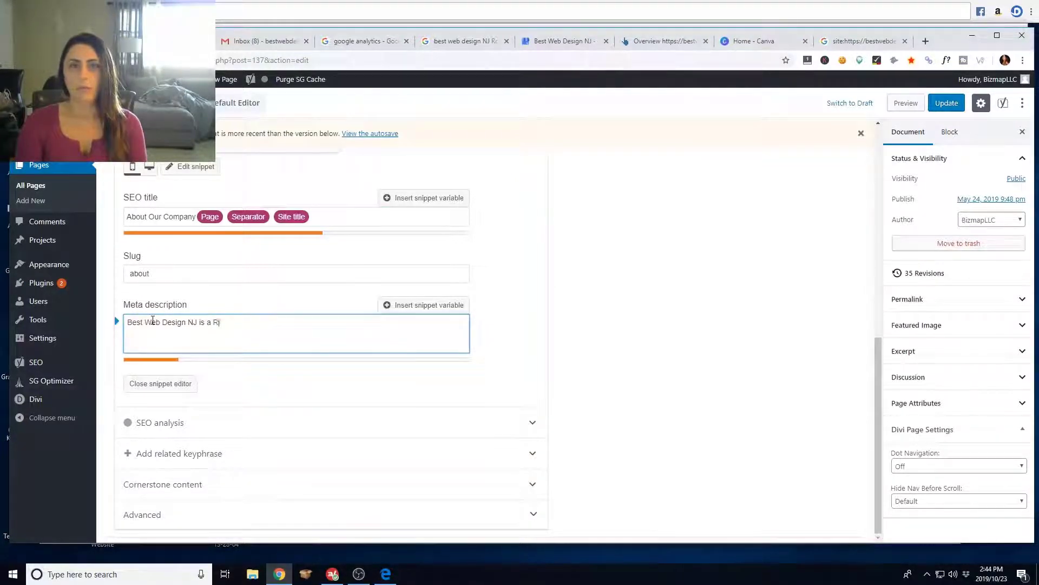
key(BackSpace)
text(k)
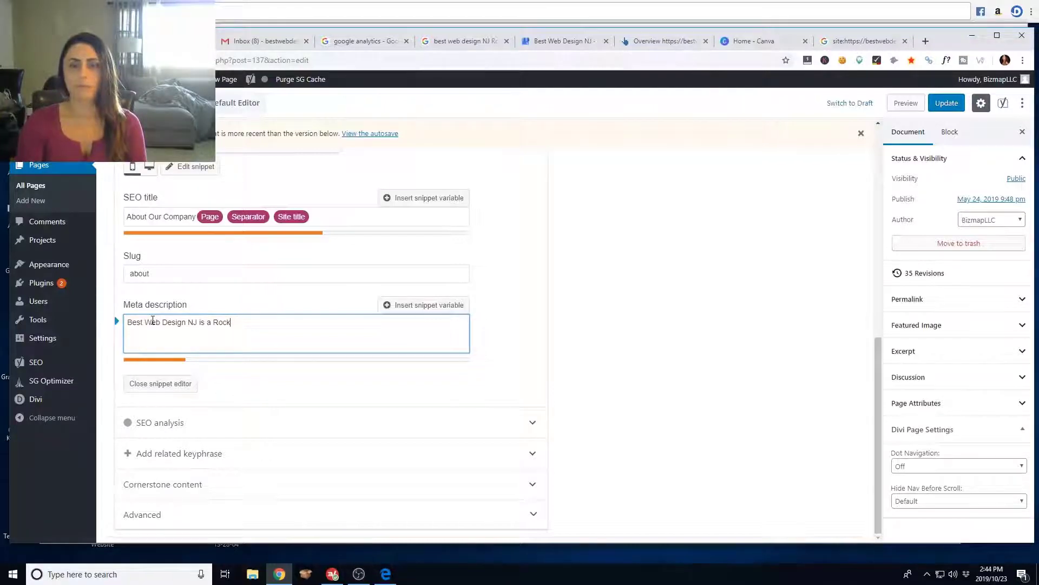
text(away,)
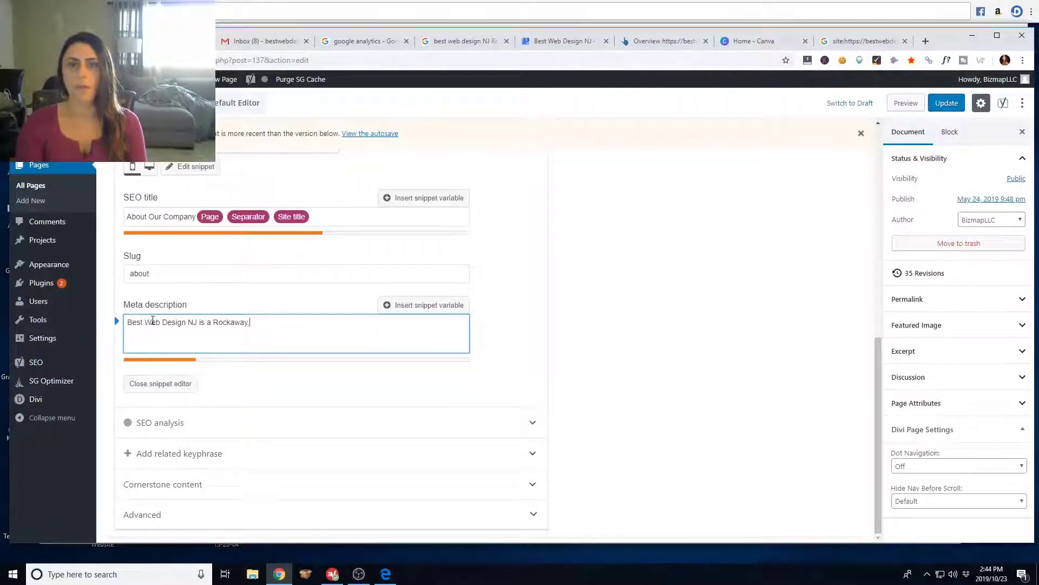
text( NJ)
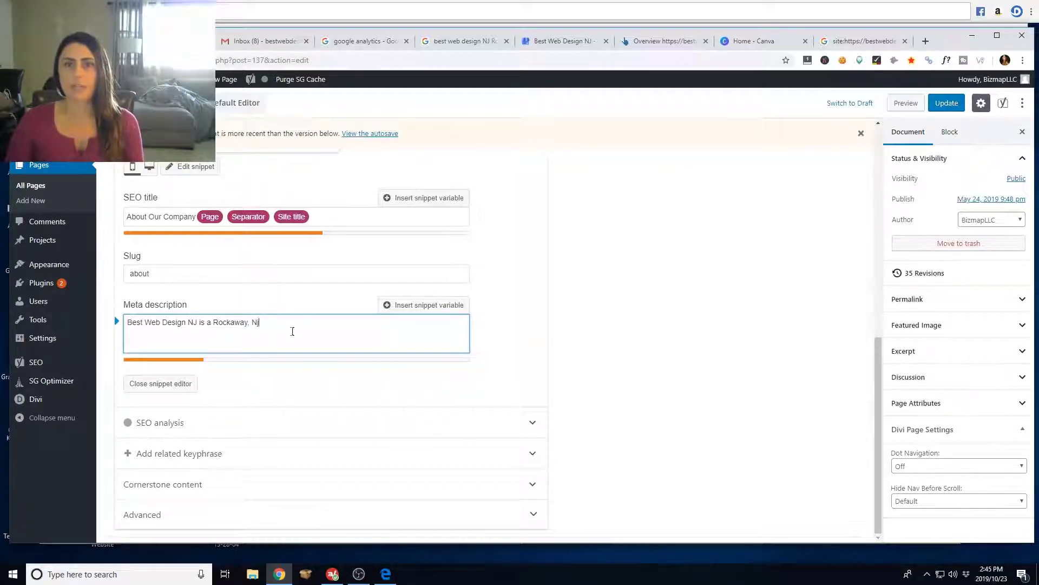
key(BackSpace)
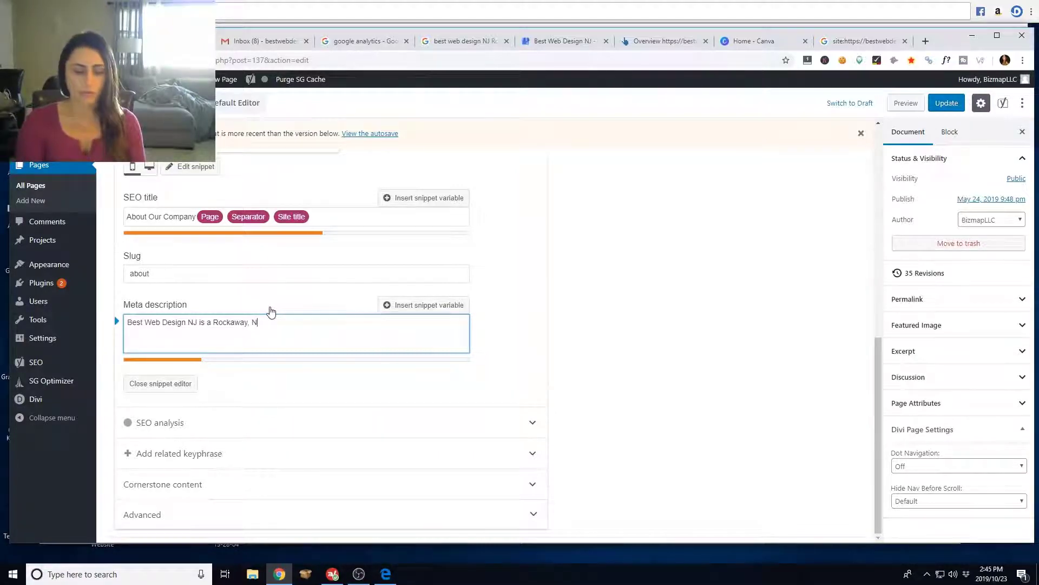
text(ew Jersey )
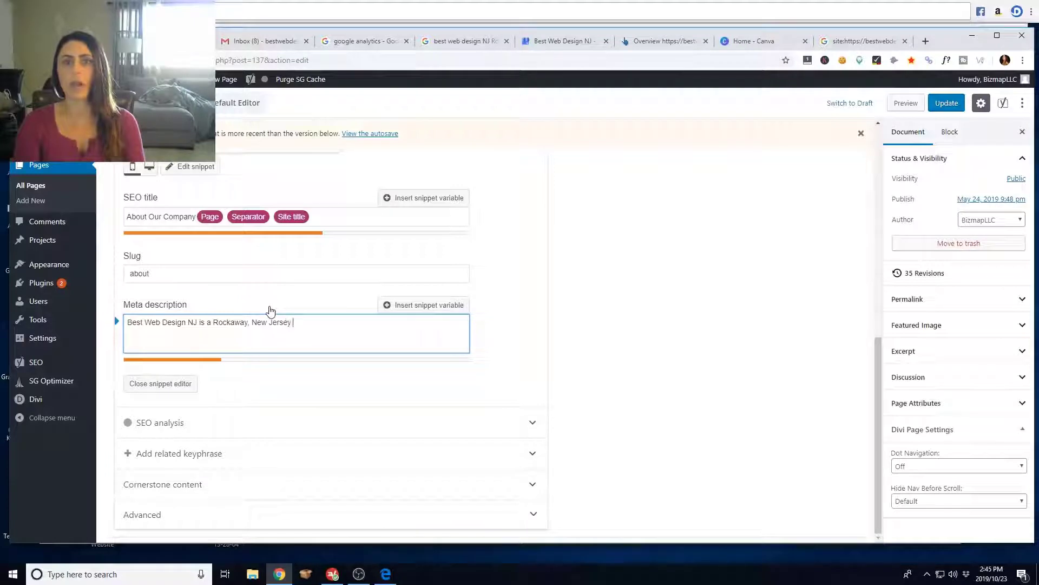
- Continue the About page's meta description with "web design agency. We cater to all types of businesses and"
text(W)
key(BackSpace)
key(BackSpace)
key(BackSpace)
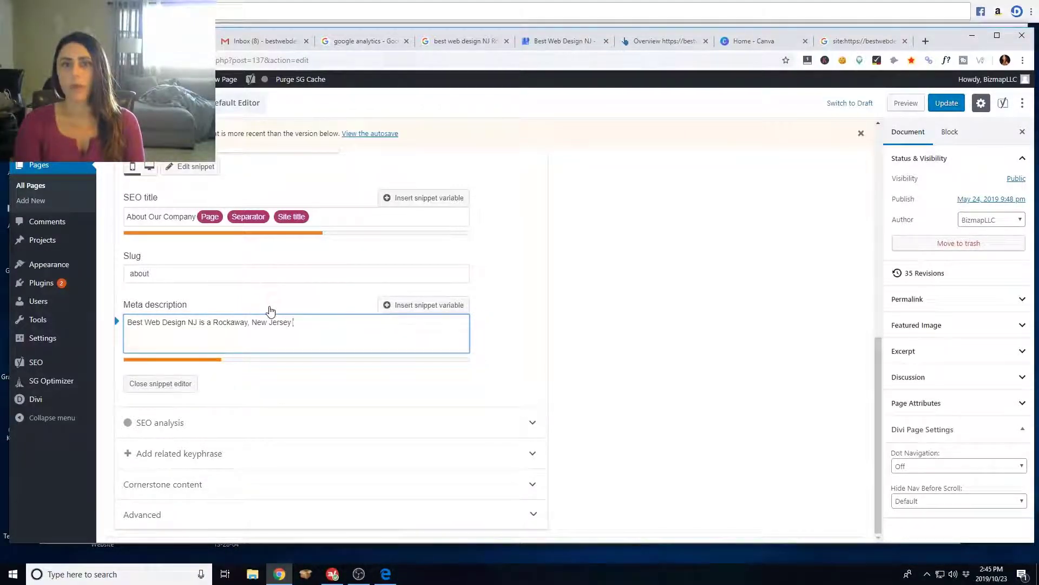
text(web design age)
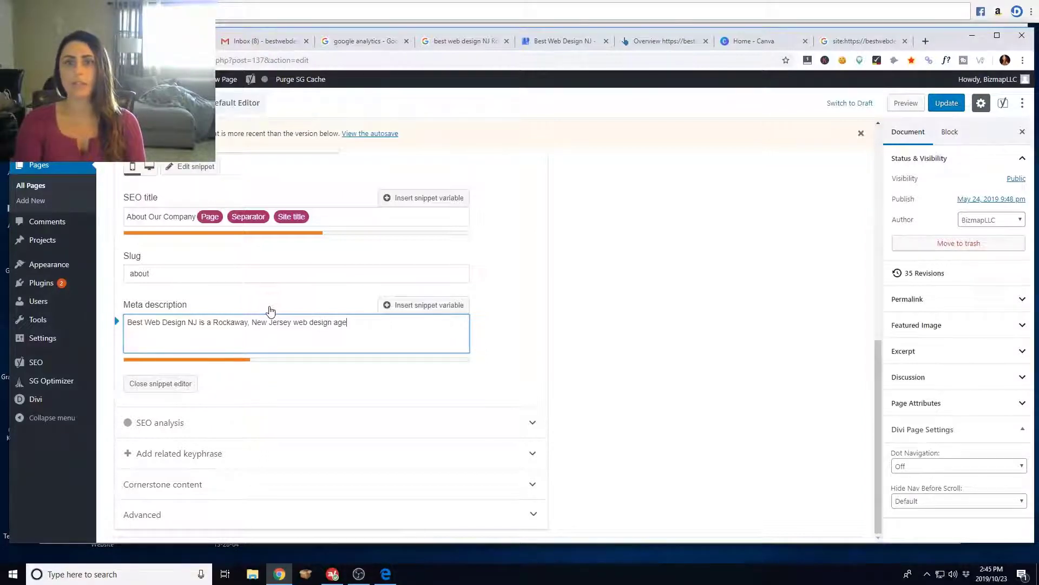
text(ncy.  We c)
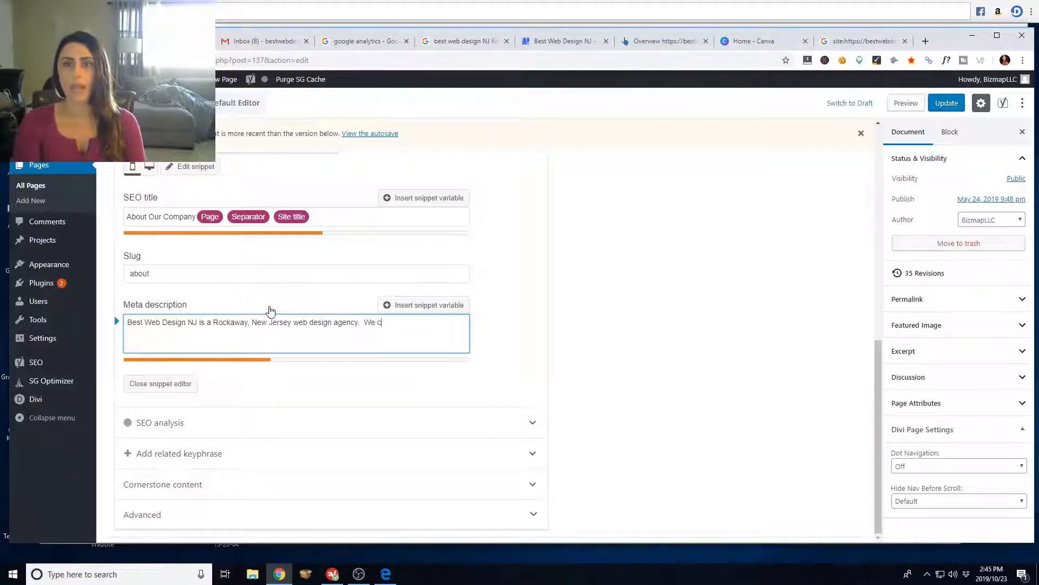
text(ater to all type)
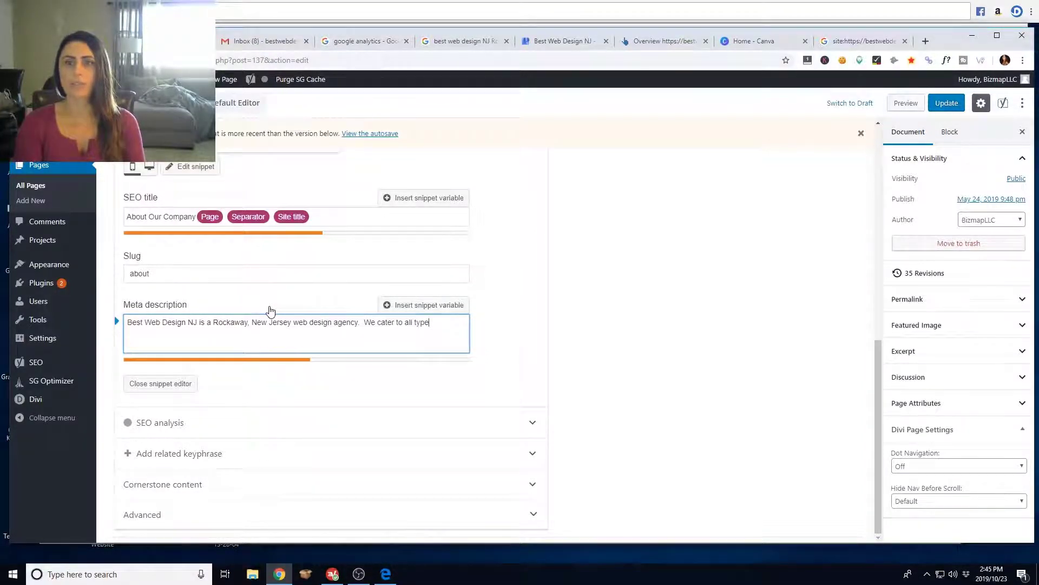
text(s of business)
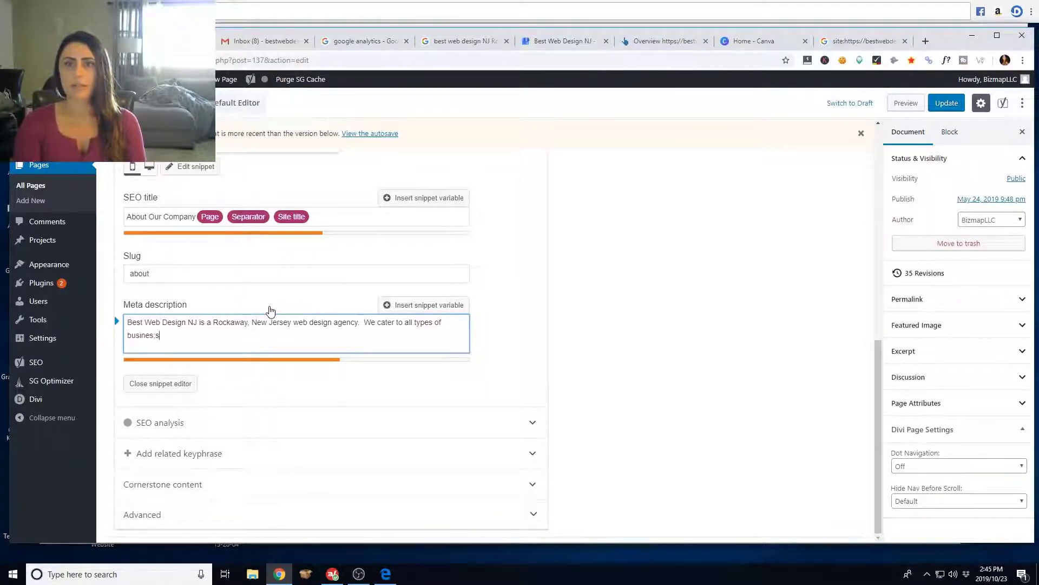
key(BackSpace)
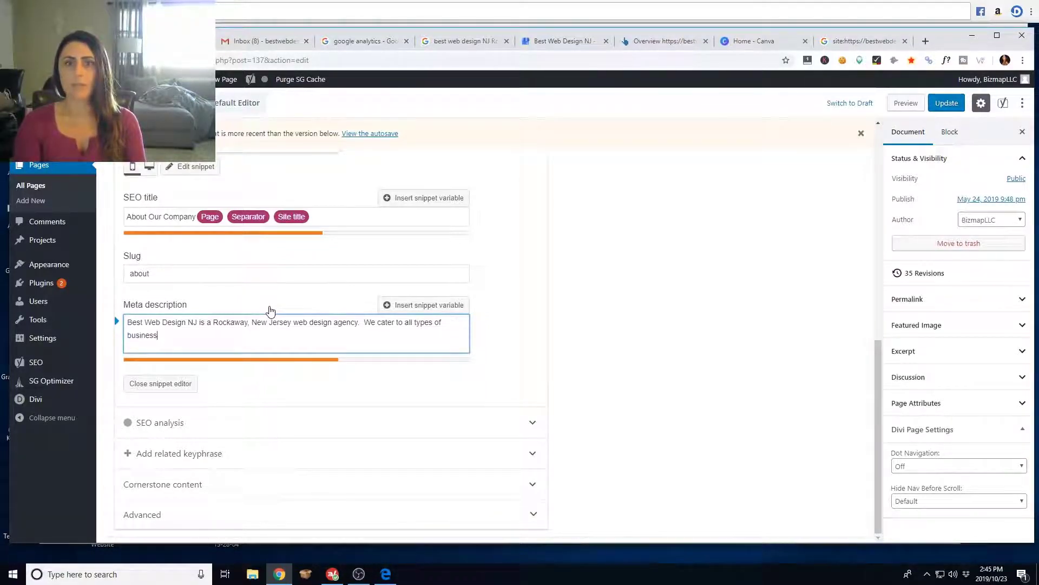
text(ses and )
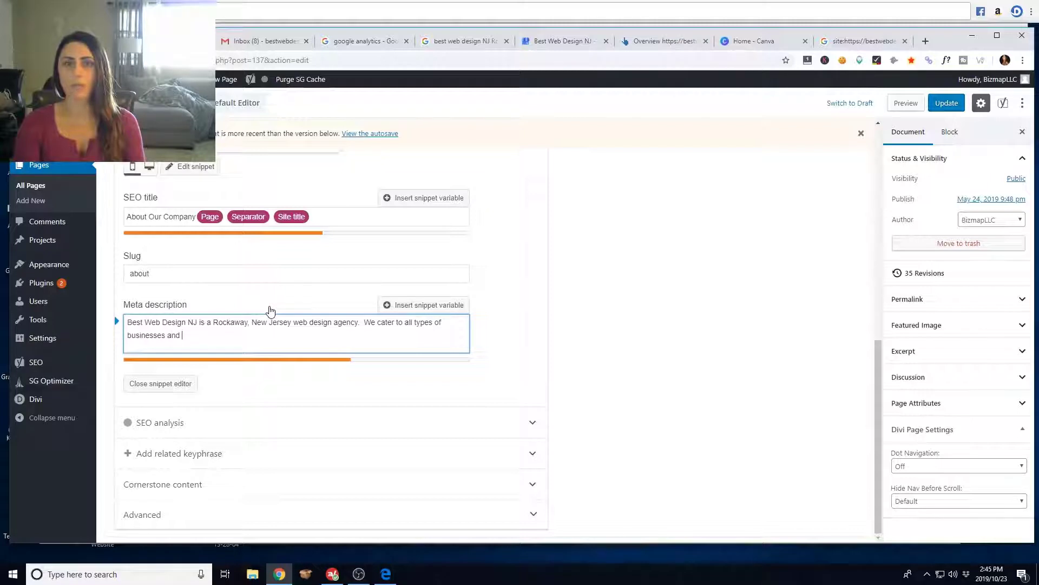
- Finish the meta description's second sentence with "brands and offer many different WordPress services."
text(brands and offer )
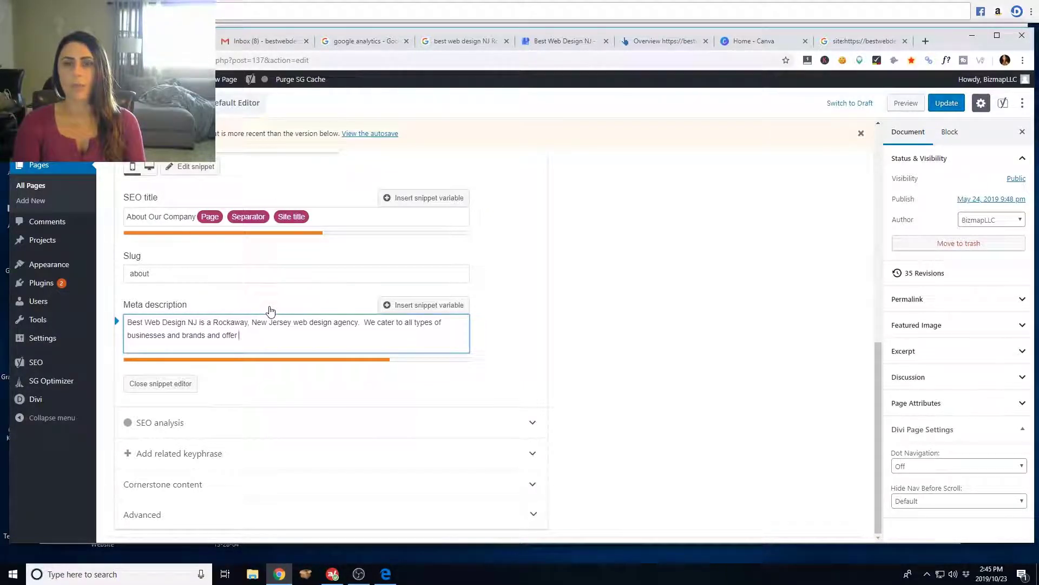
text(many differen)
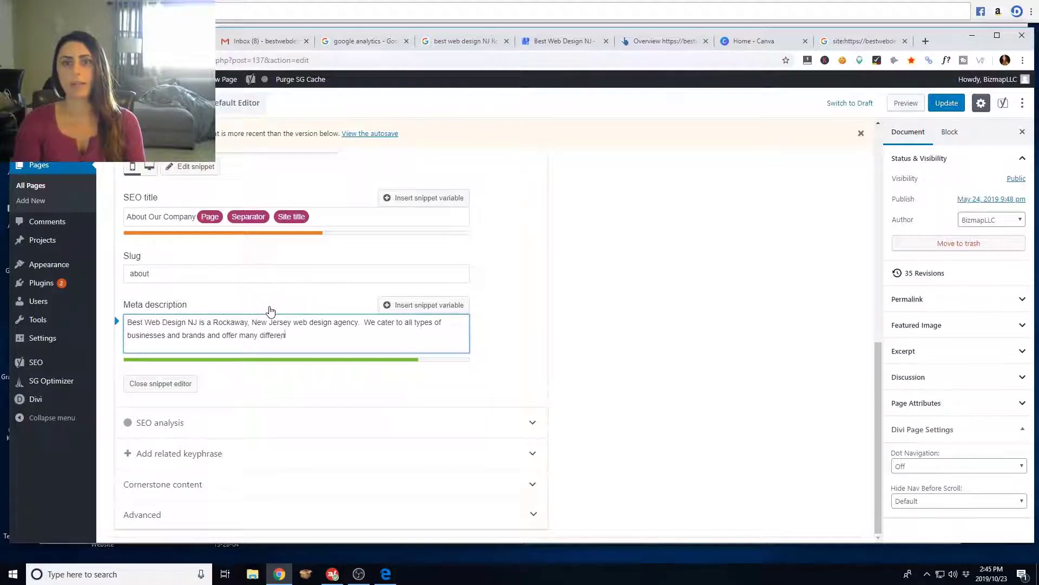
text(t W)
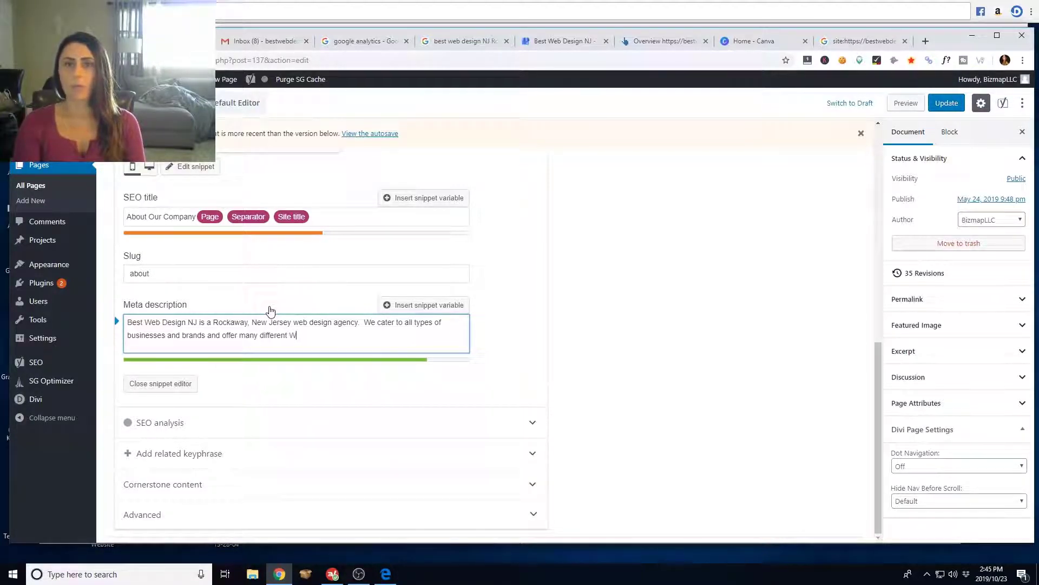
text(ordPress )
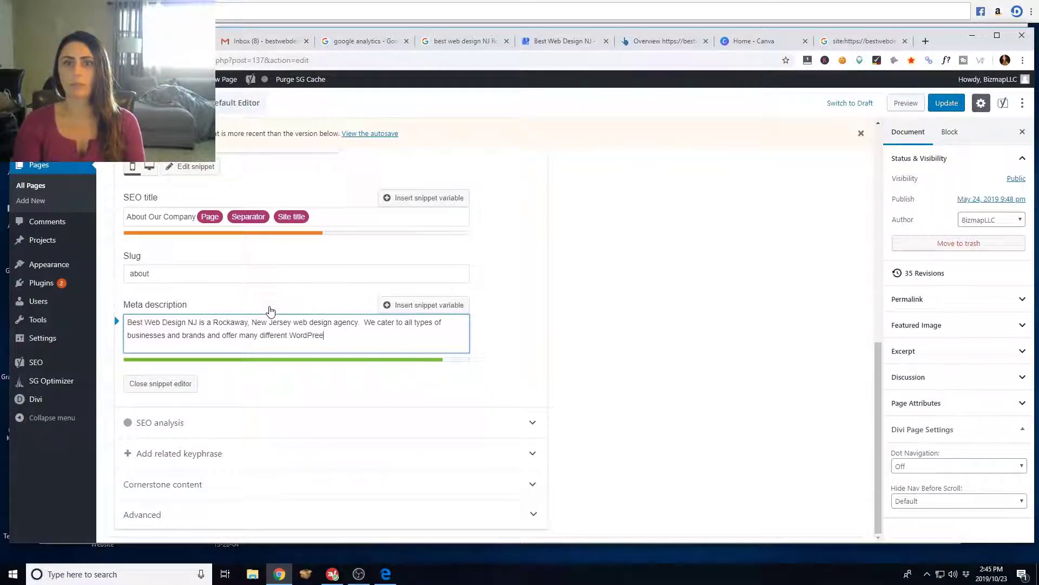
text(se)
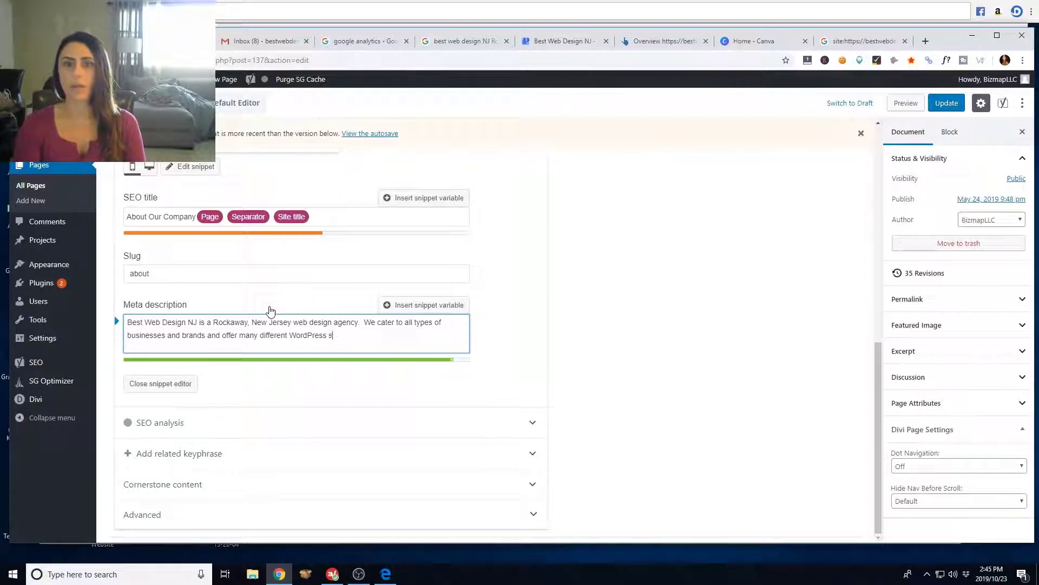
text(rvices.)
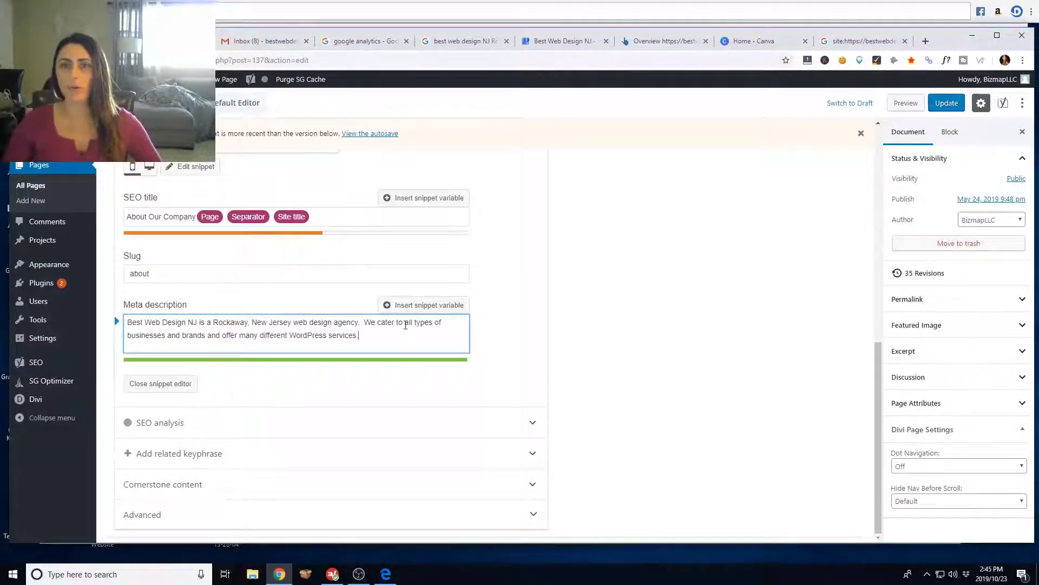
- Replace "all" with "many" in the meta description so it reads "We cater to many types of businesses"
double_click(407, 322)
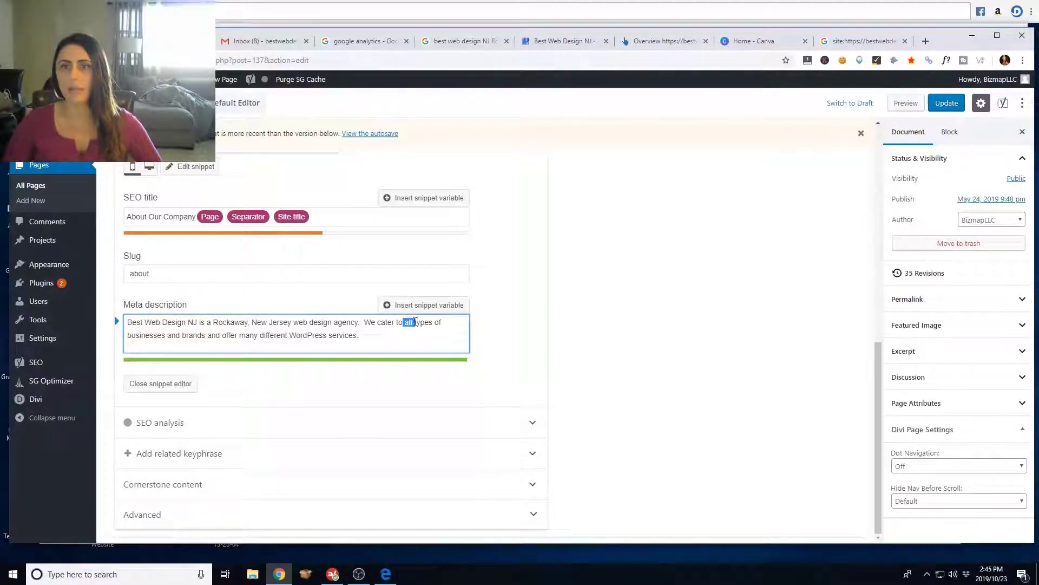
text(many)
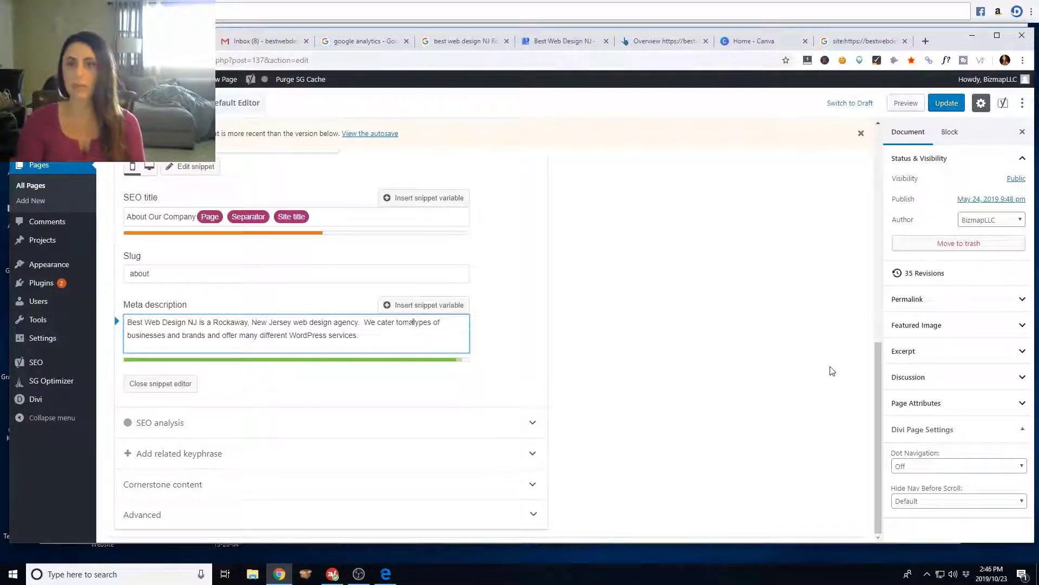
key(Left)
key(Left)
key(Left)
key(Left)
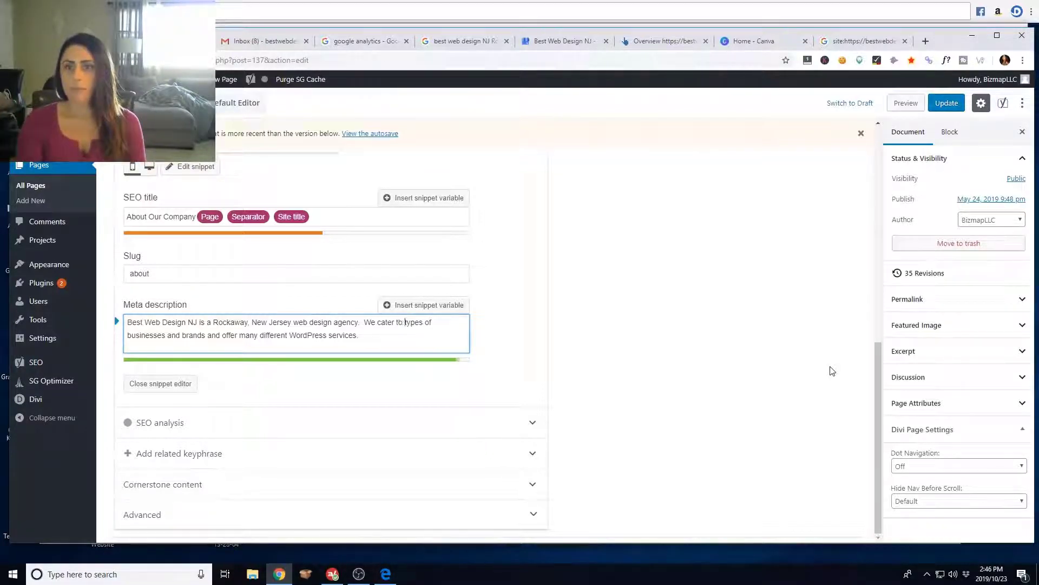
key(Right)
key(Right)
key(Right)
key(Right)
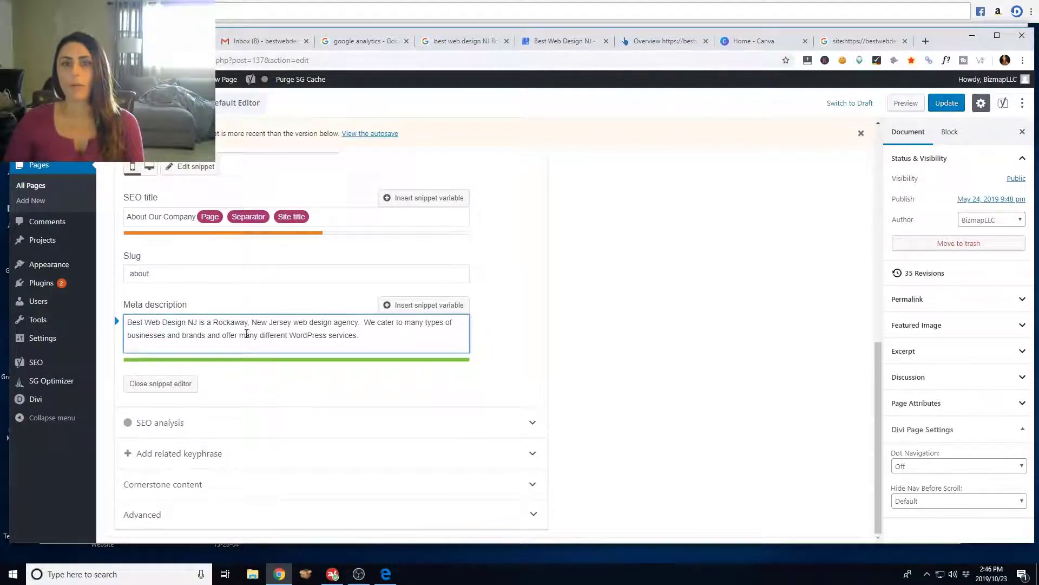
- Reword the end of the meta description to "and offer a wide range of WordPress design services." and update the page
drag(238, 336, 289, 334)
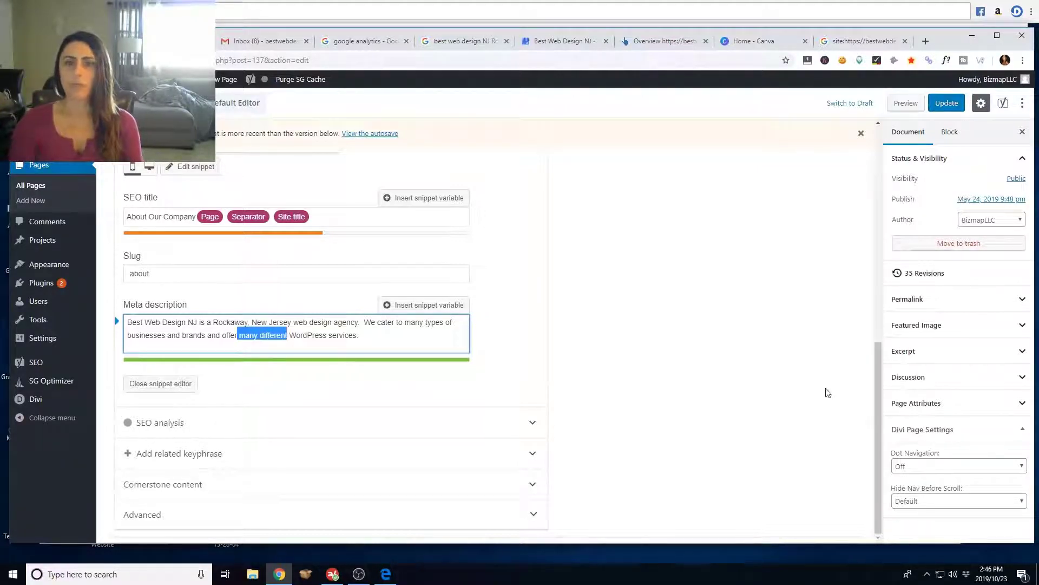
key(BackSpace)
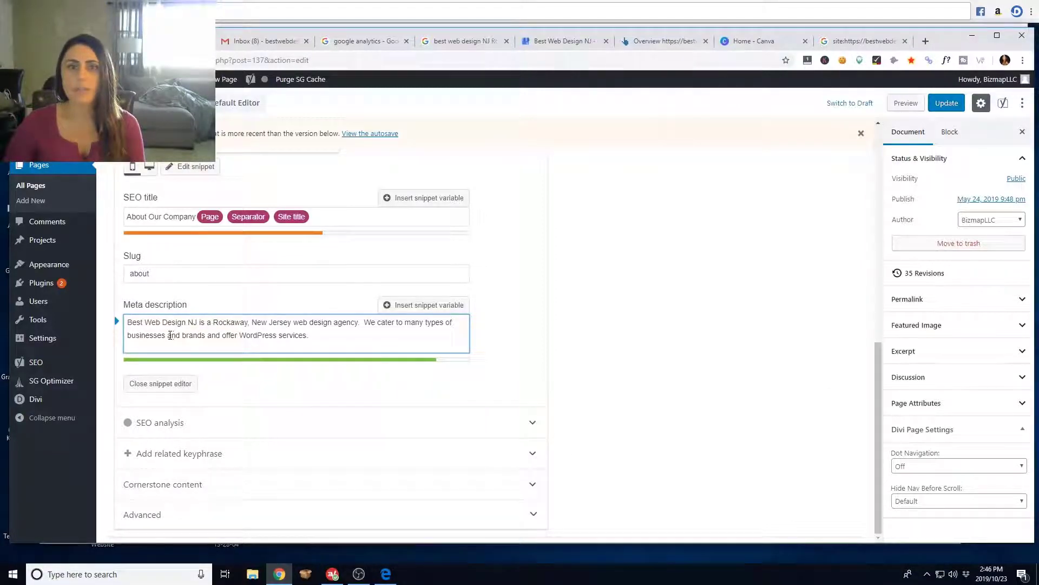
drag(170, 335, 228, 333)
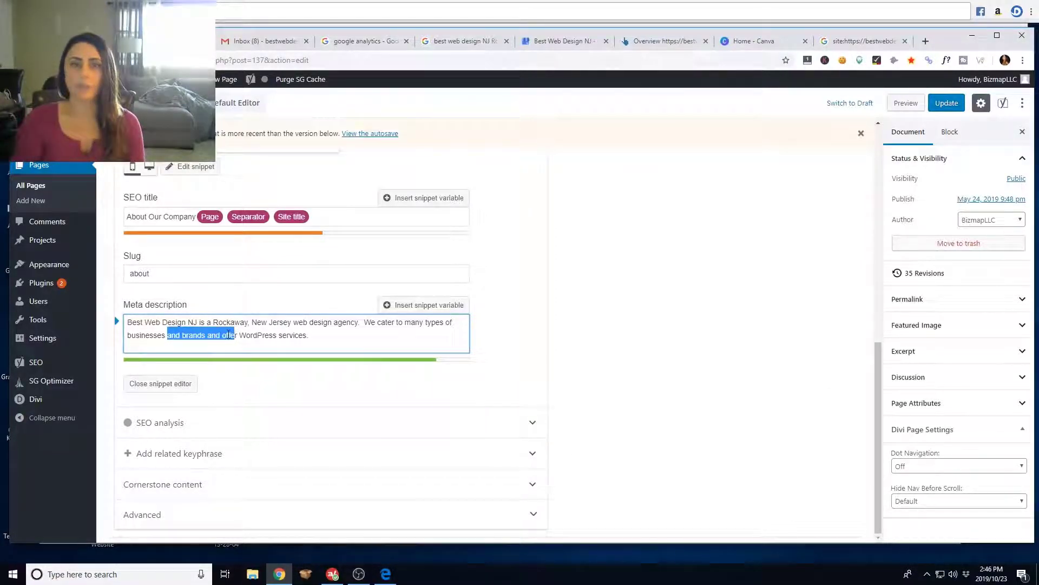
text(and of)
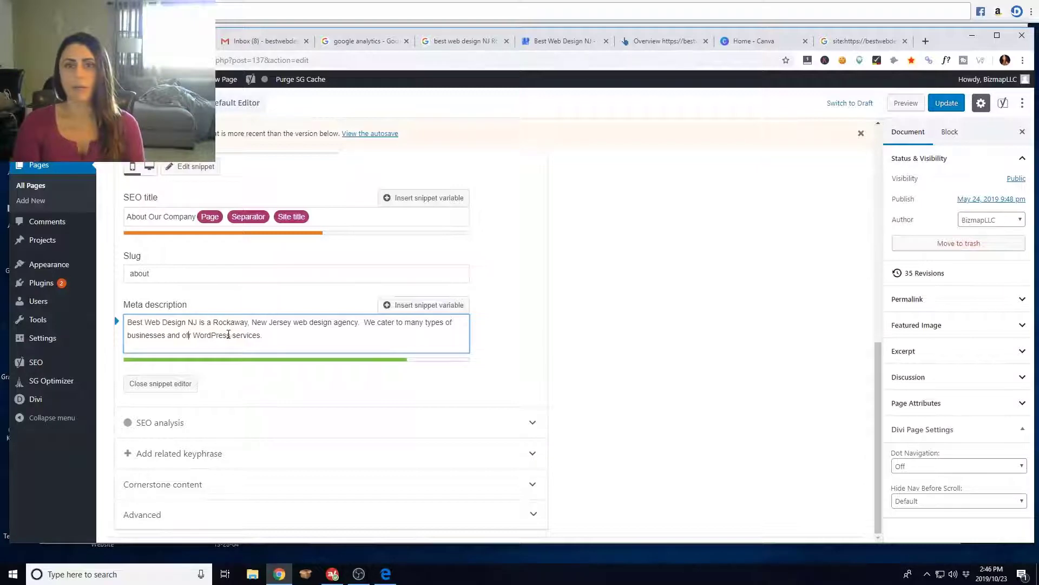
text(fer)
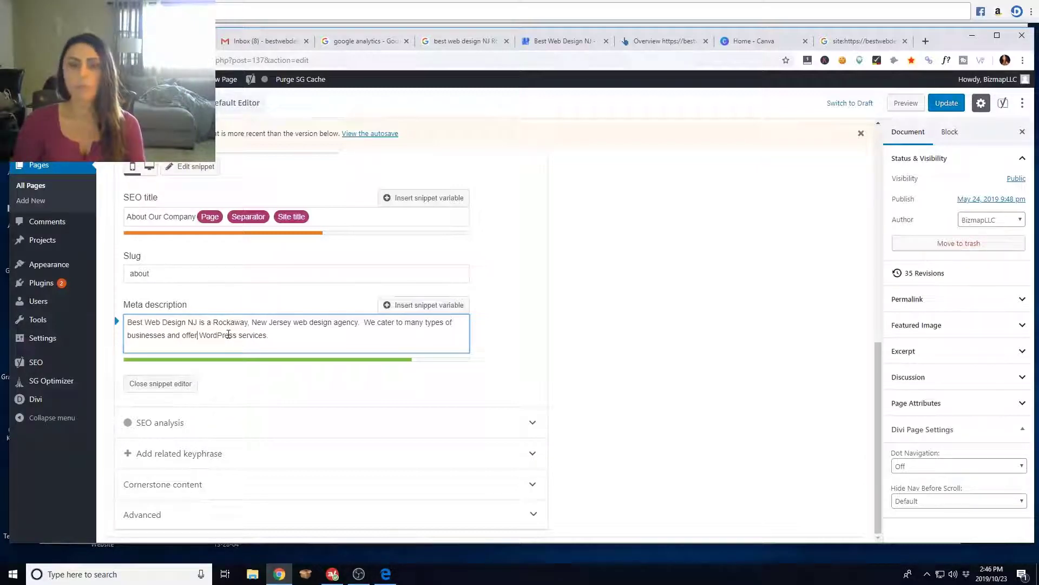
text( a wide)
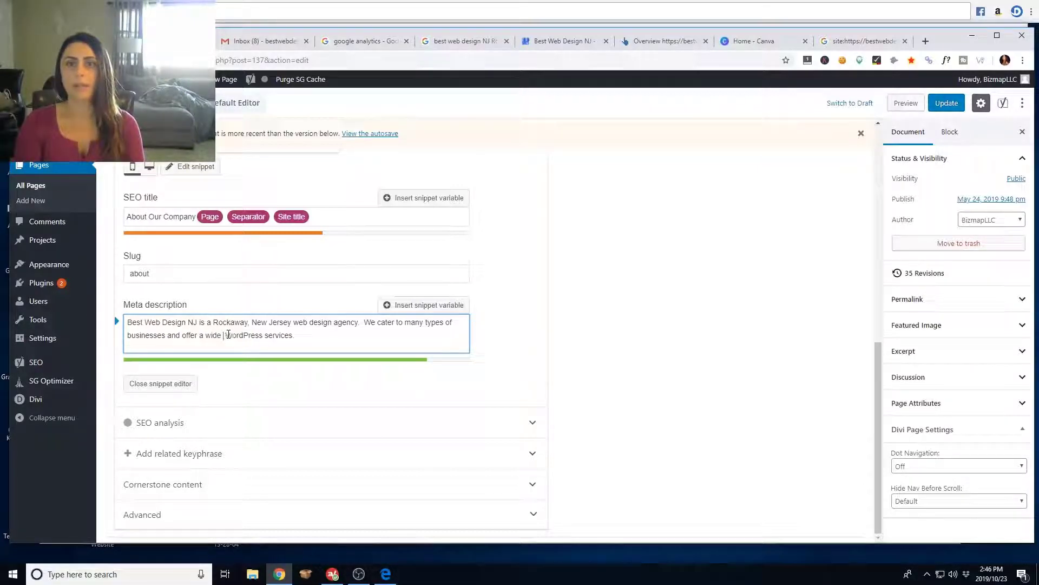
text( range of WordPre)
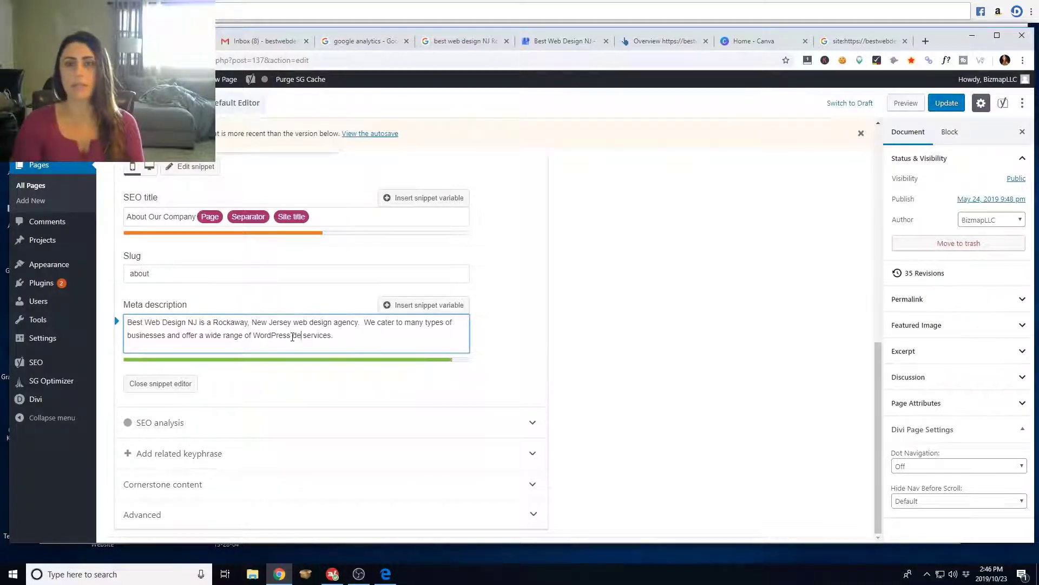
text(ss design)
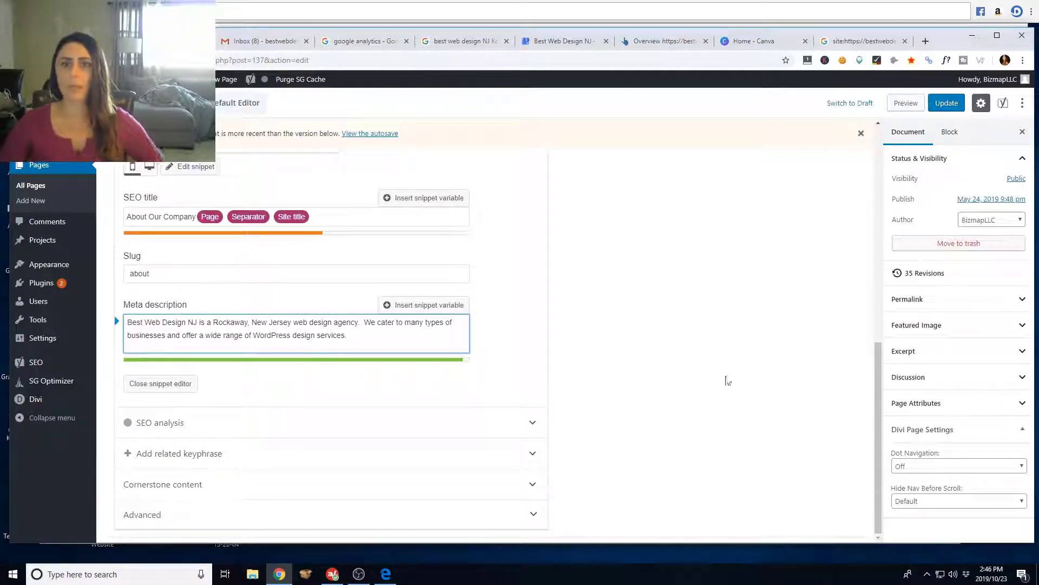
click(951, 107)
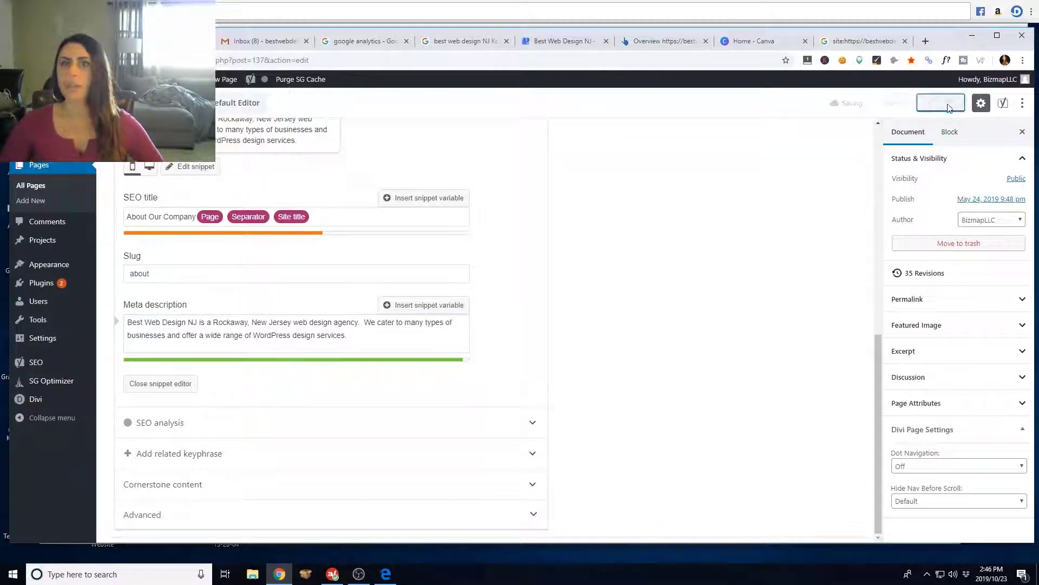
- View the live About page and open it in the Visual Builder
click(222, 82)
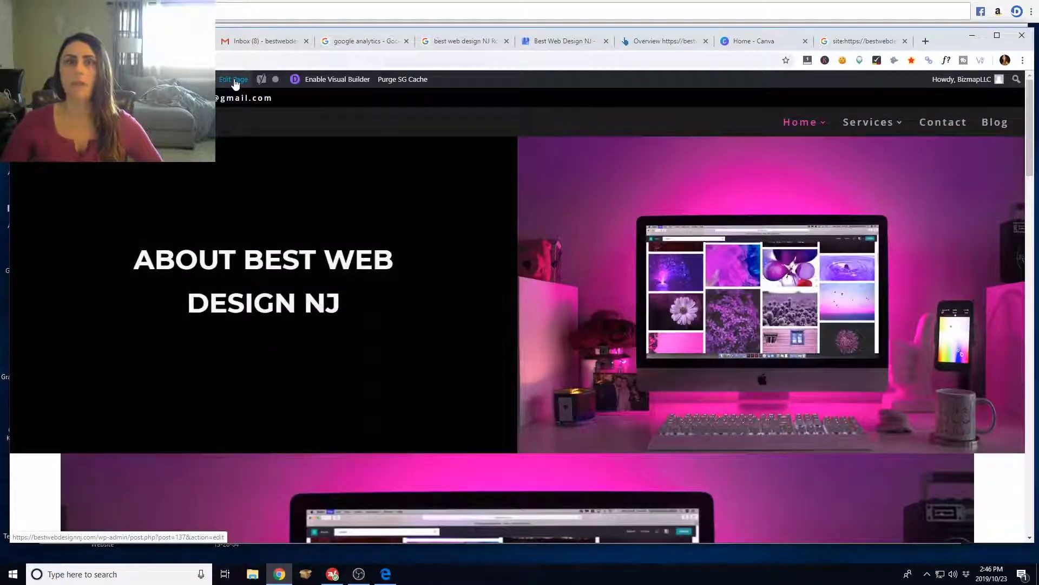
click(235, 81)
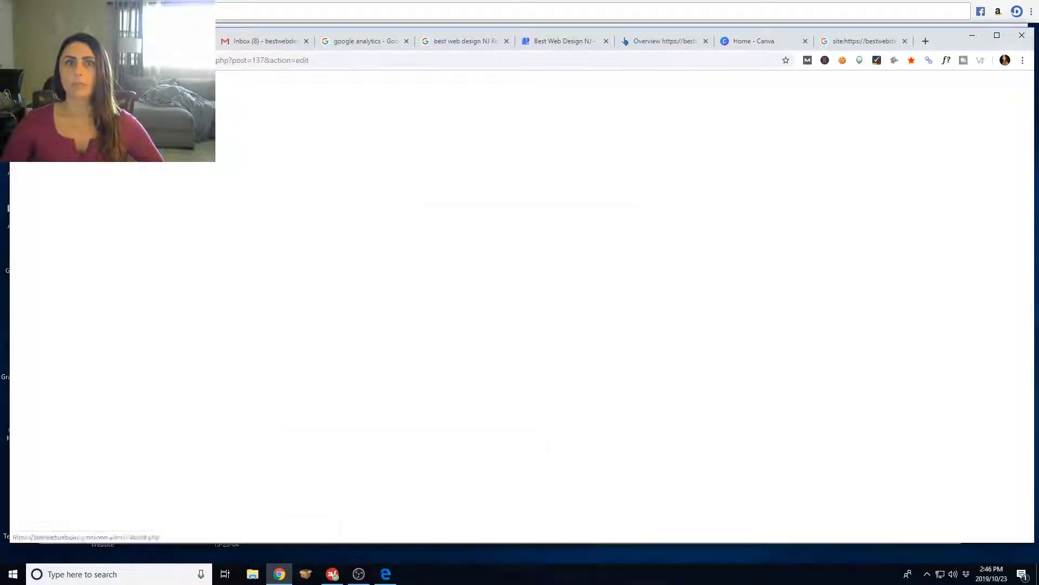
click(488, 320)
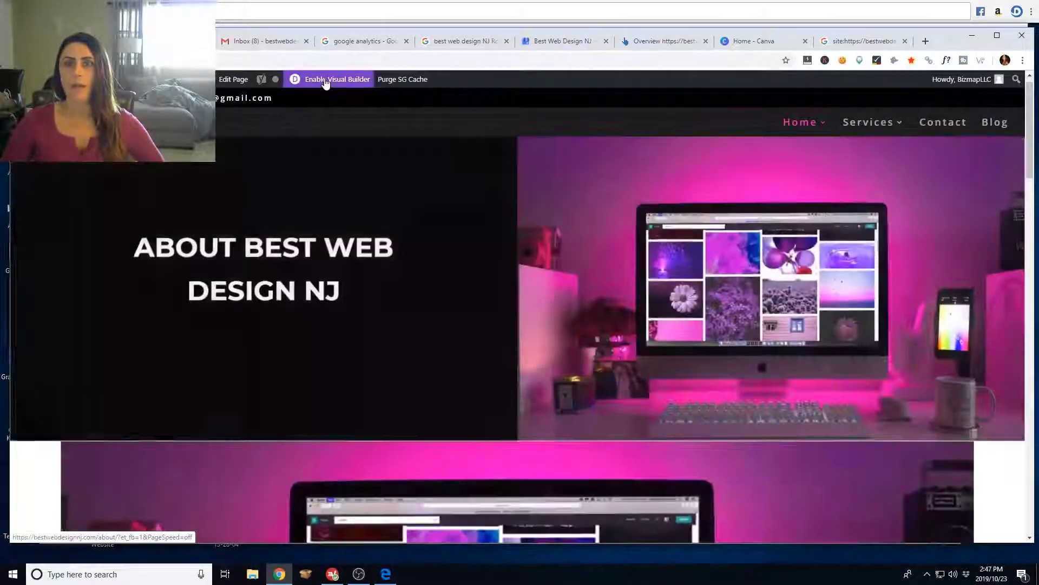
click(326, 81)
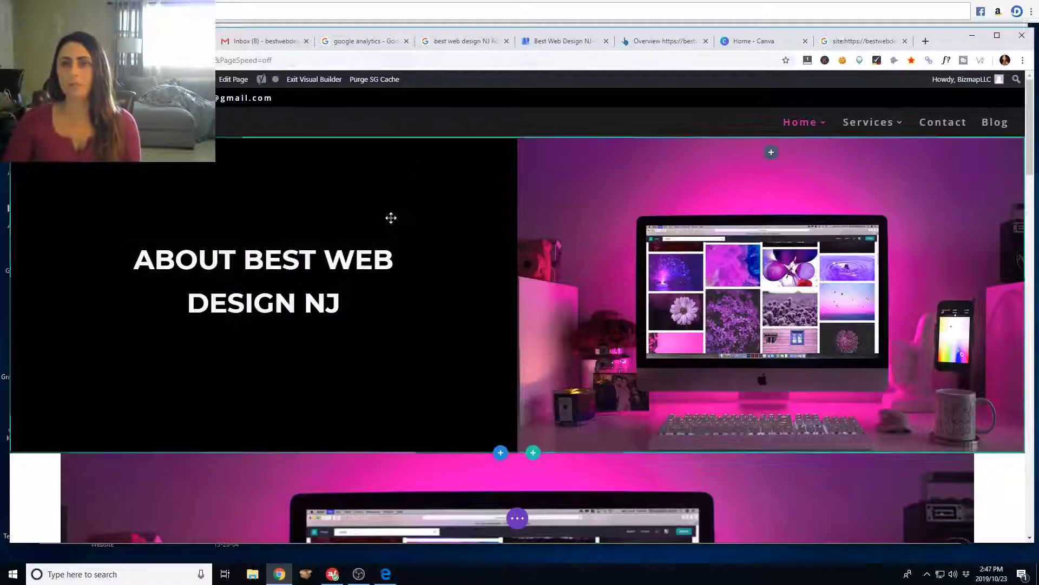
- Review the About page's headings and text, from the title banner to the "Give Us a Call" section
scroll(383, 221, down, 4)
scroll(385, 226, down, 7)
scroll(385, 226, up, 11)
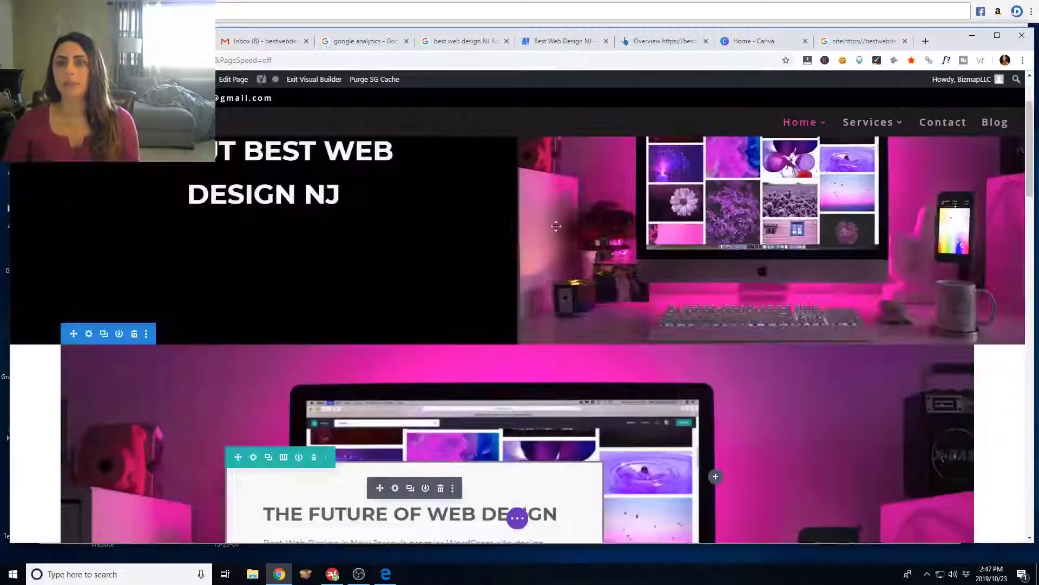
scroll(341, 221, down, 5)
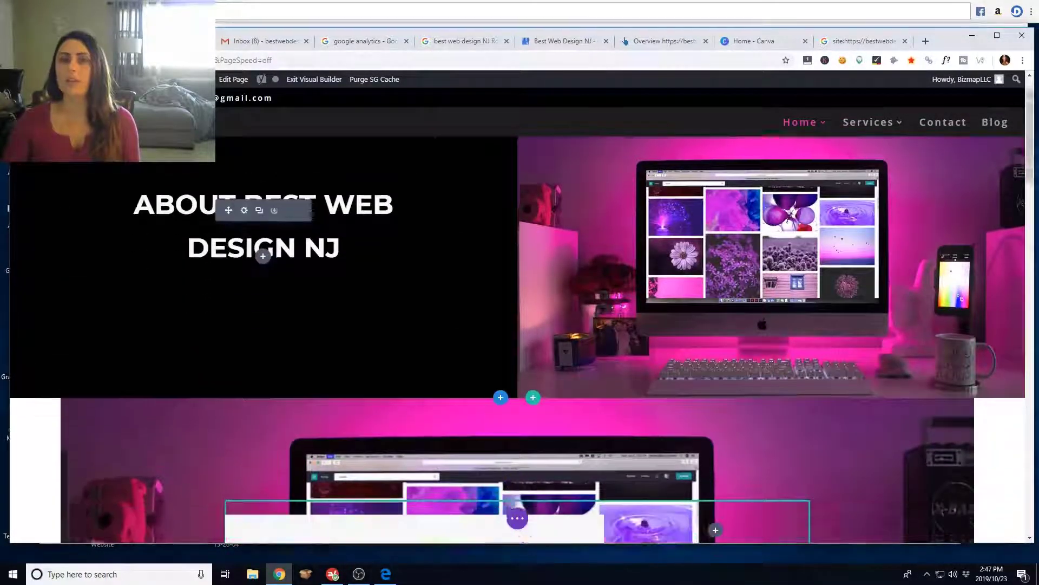
scroll(394, 248, down, 3)
scroll(406, 282, up, 5)
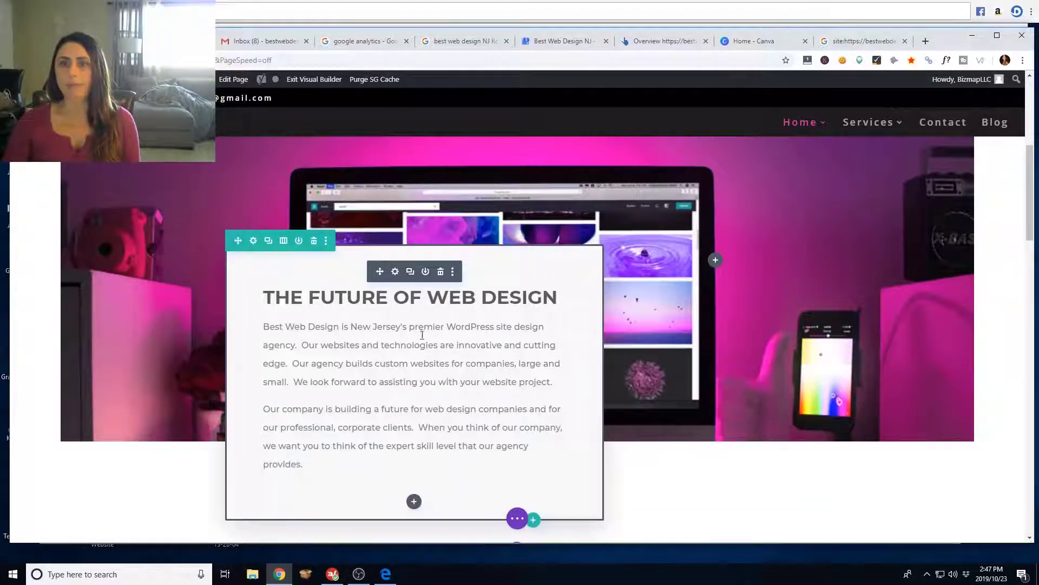
scroll(499, 338, down, 15)
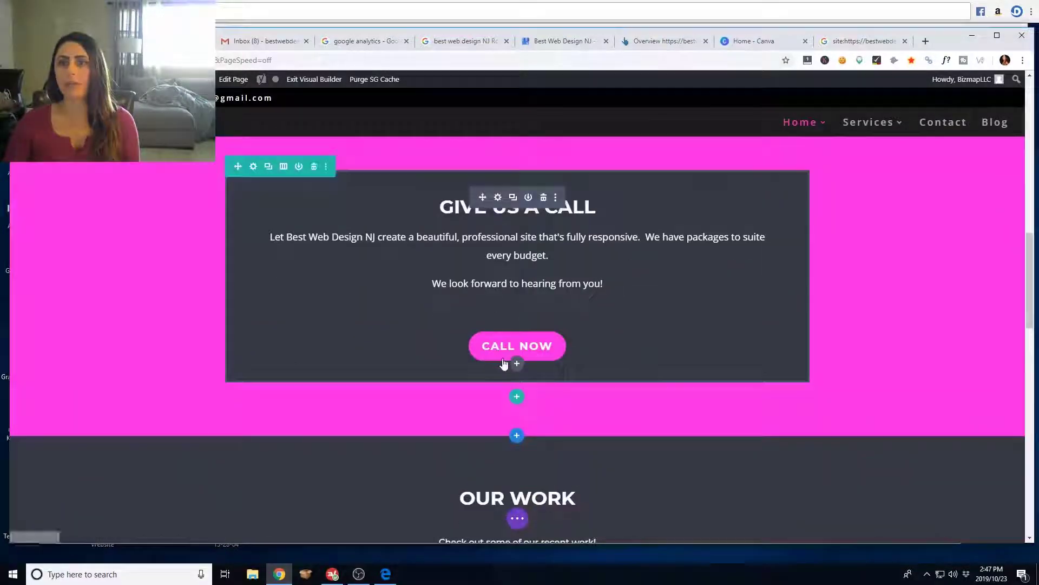
scroll(517, 284, up, 12)
scroll(520, 350, down, 3)
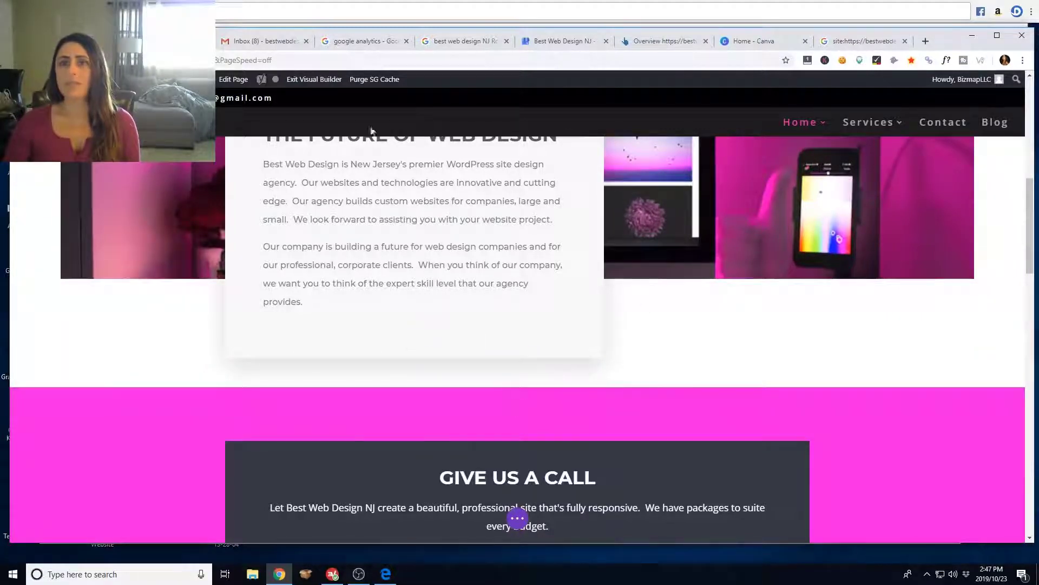
- Reread the About page's title banner and the "The Future of Web Design" text
scroll(470, 211, up, 9)
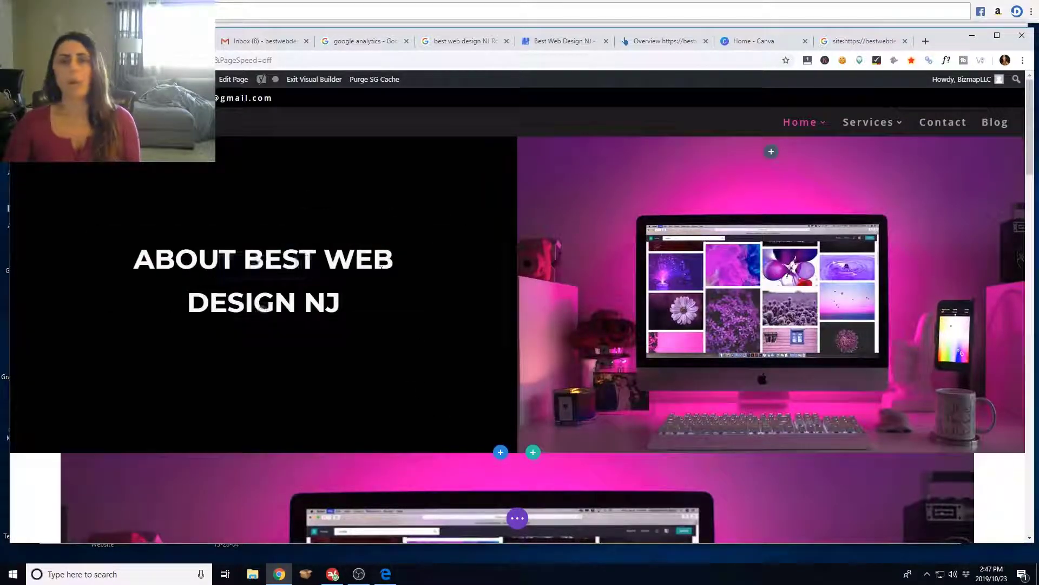
scroll(317, 383, down, 8)
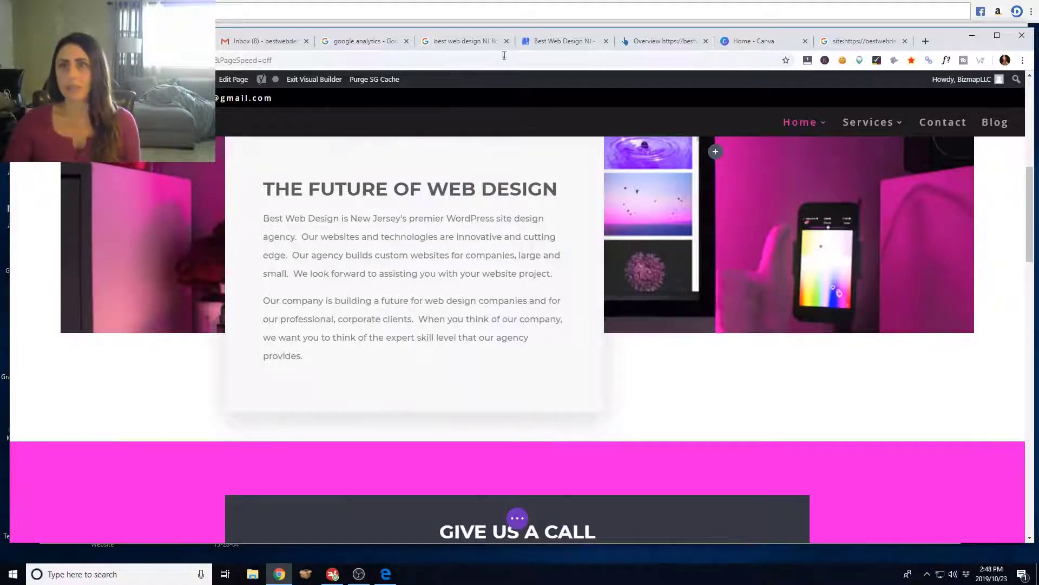
scroll(796, 151, up, 7)
scroll(796, 151, up, 1)
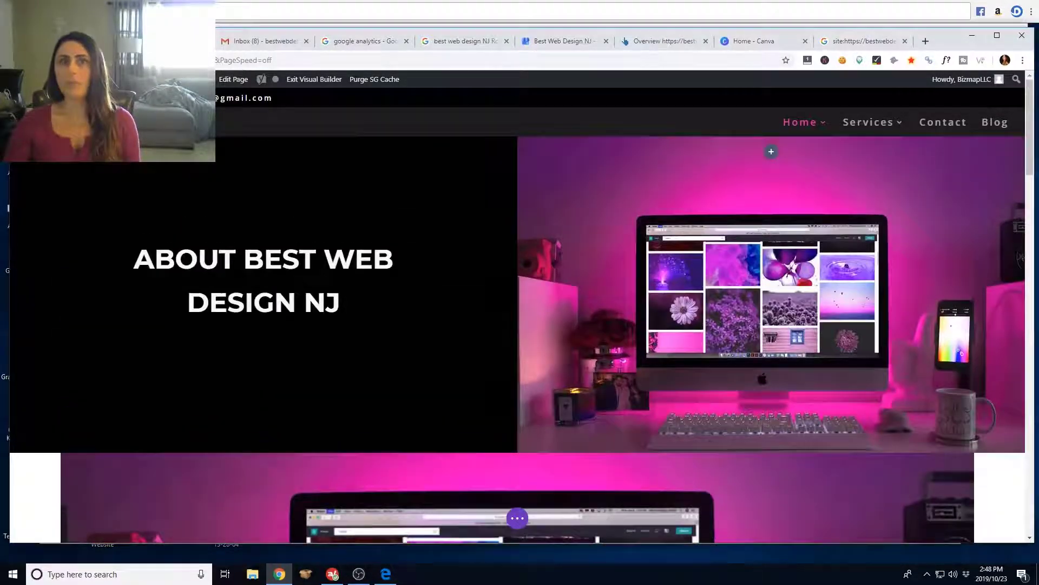
- Return to the WordPress dashboard and open the Blog page for editing from the list of all pages
click(51, 98)
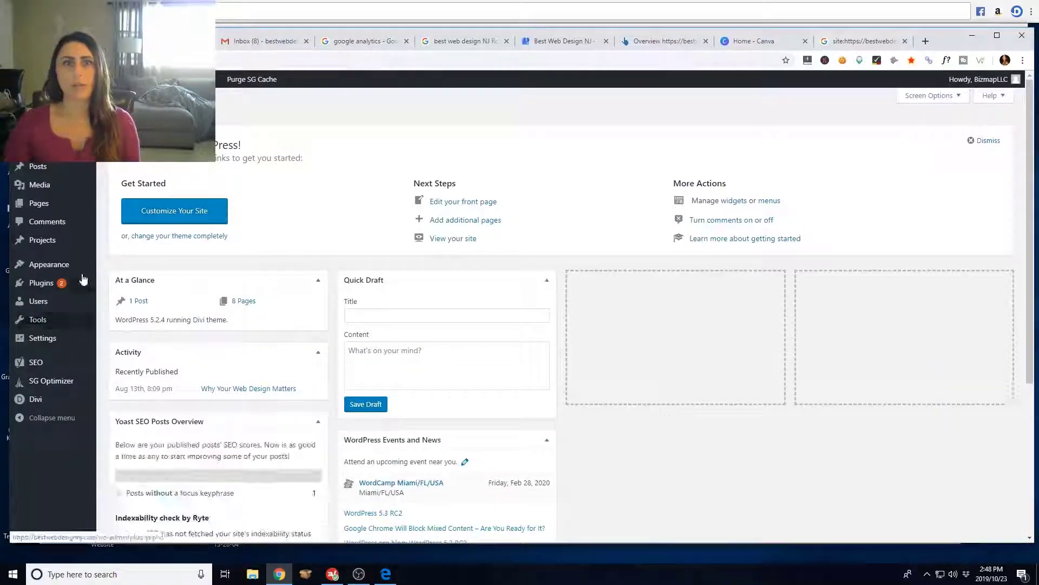
mouse_move(38, 206)
click(111, 205)
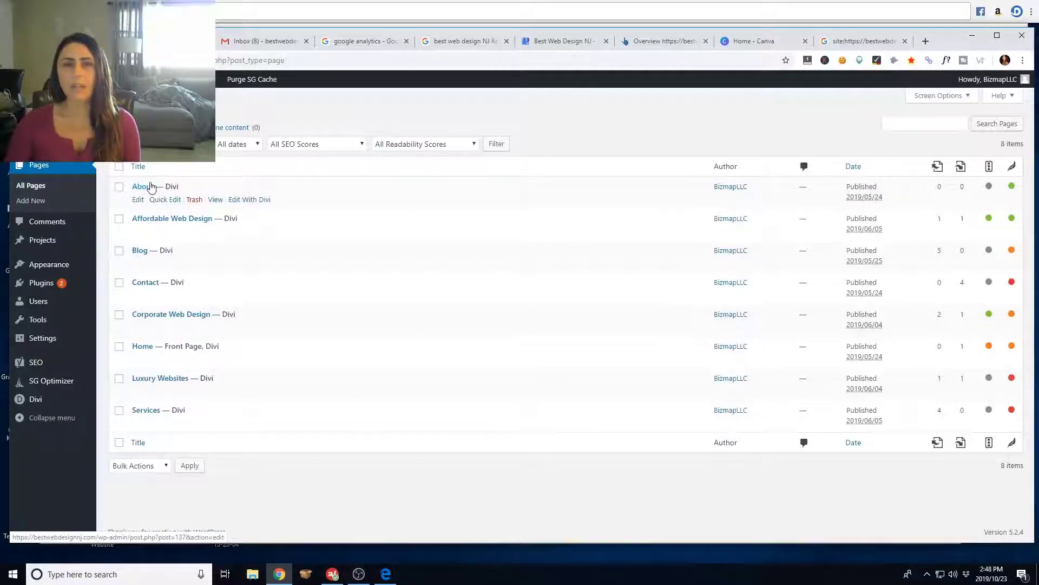
mouse_move(168, 229)
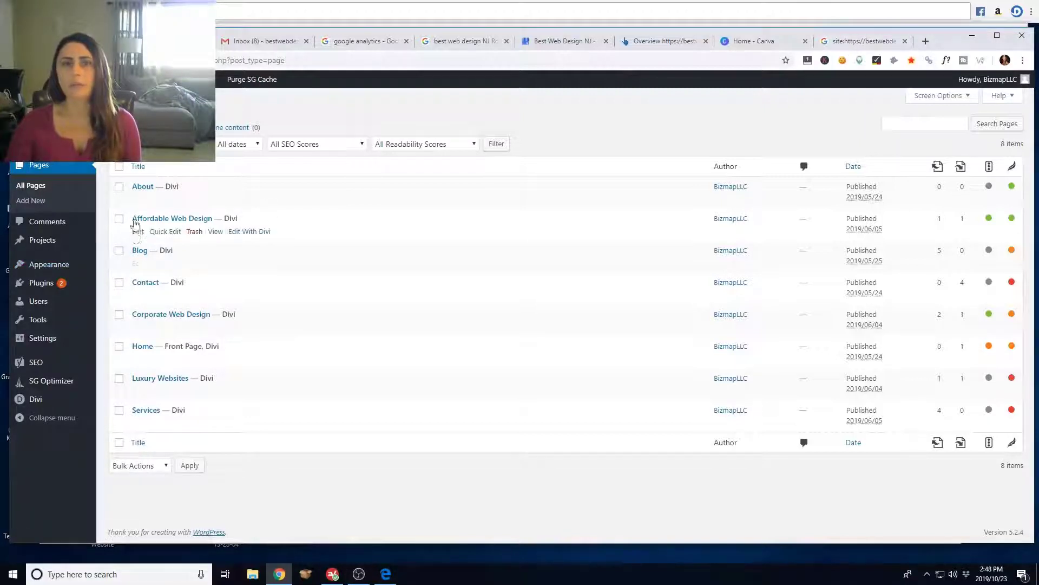
click(138, 264)
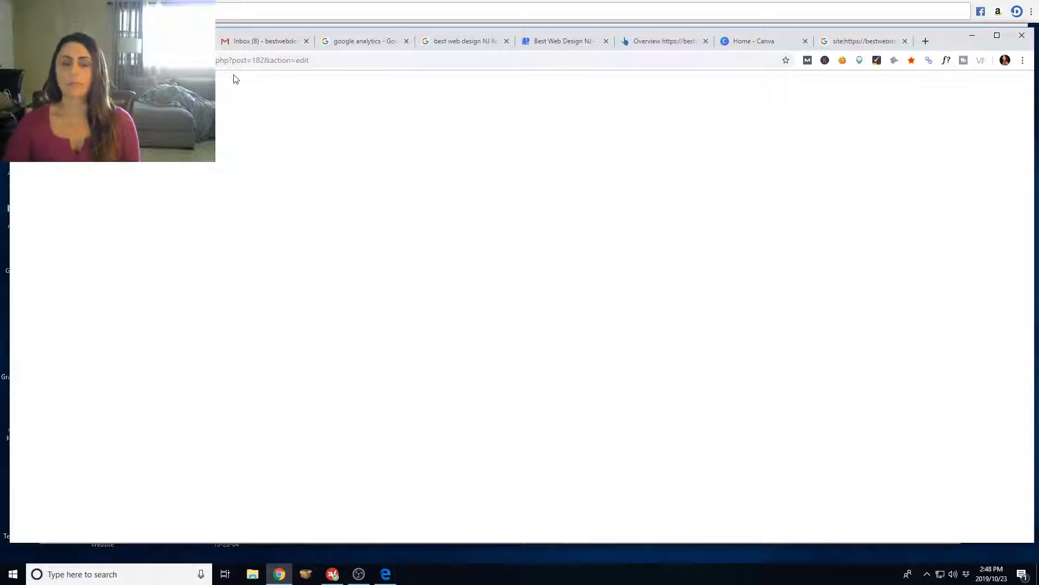
- Set the Blog page's Yoast focus keyphrase to "Web Design Blog"
scroll(408, 255, down, 4)
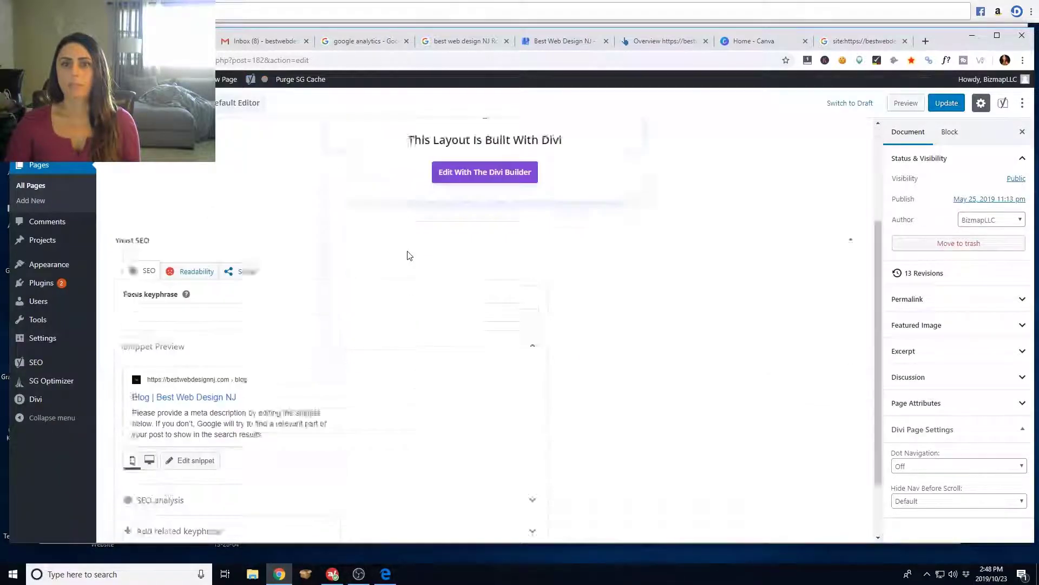
click(162, 246)
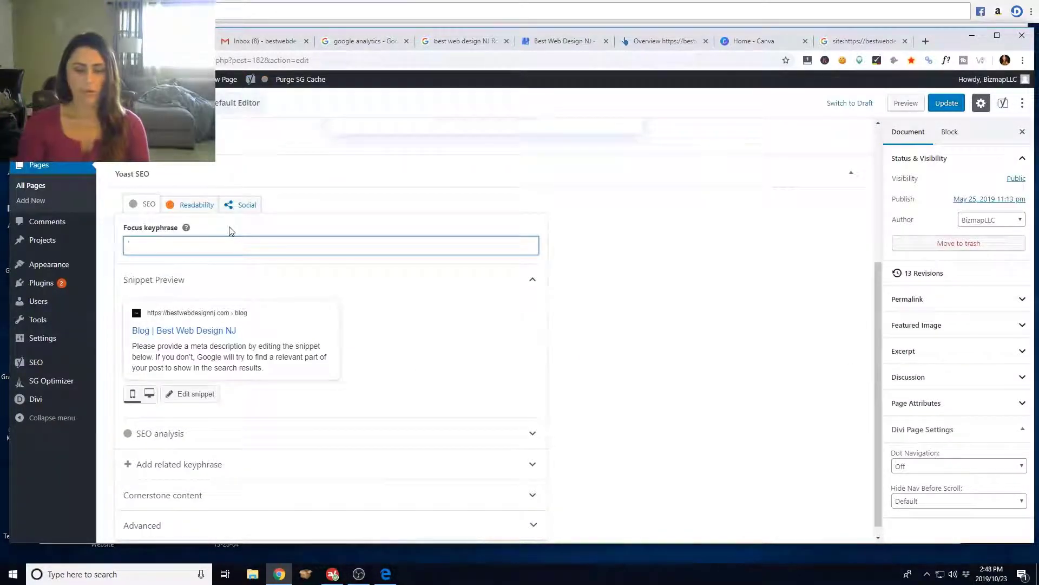
text(Web De)
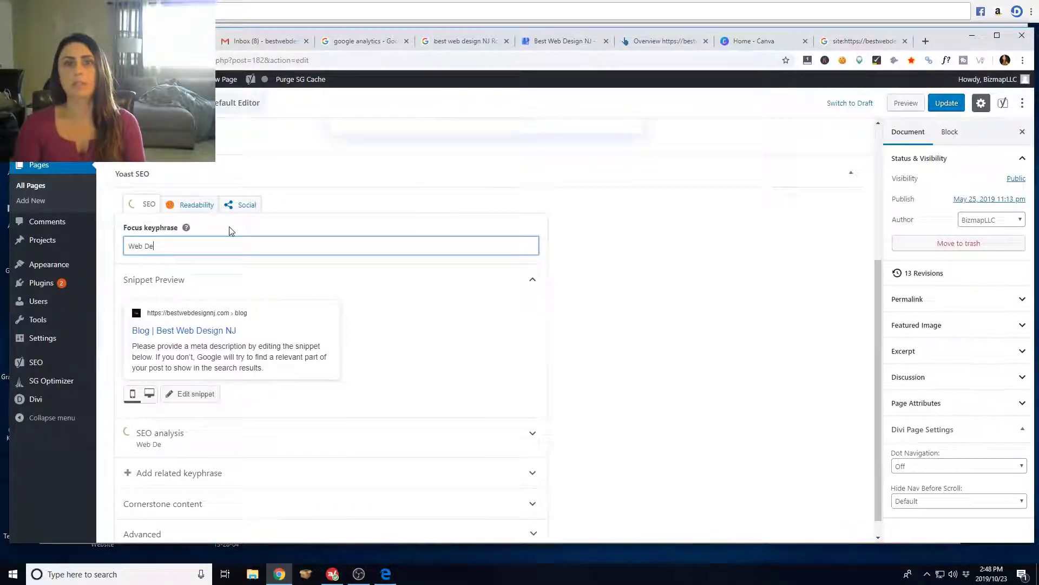
text(sign Blog)
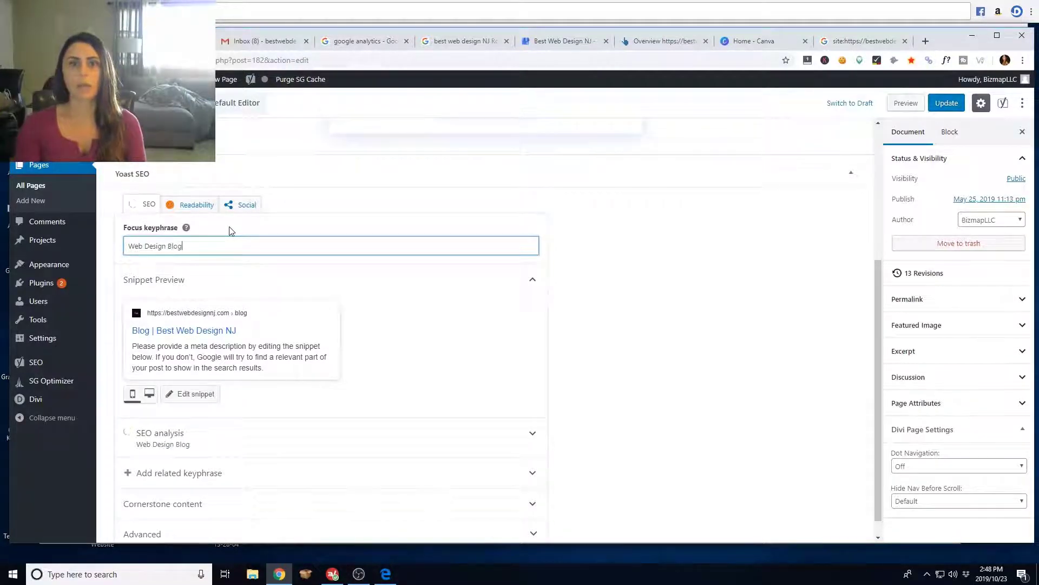
- Replace the default variables in the Blog page's SEO title with "Web Design Blog |"
click(203, 332)
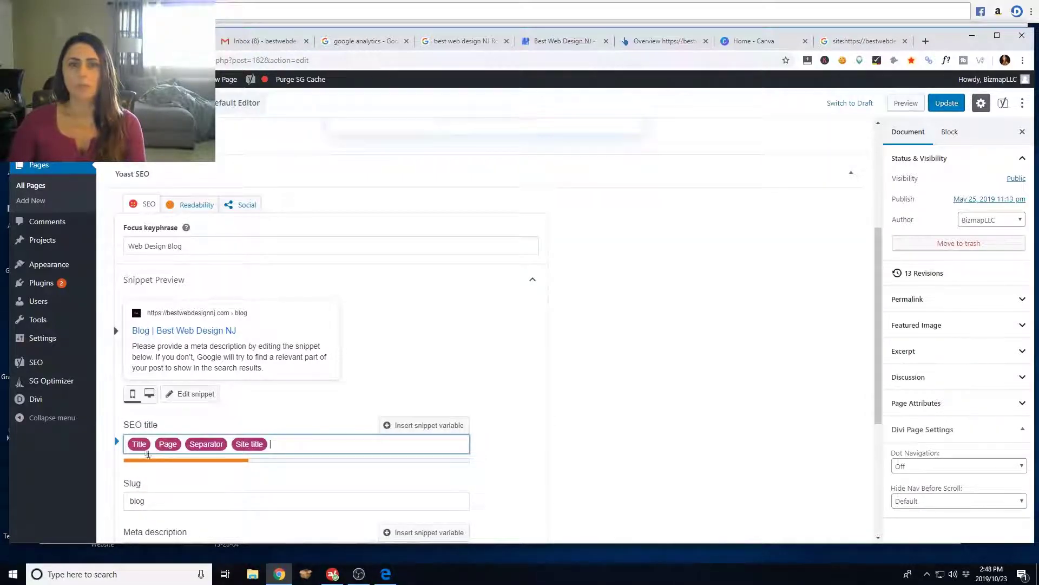
drag(145, 454, 219, 449)
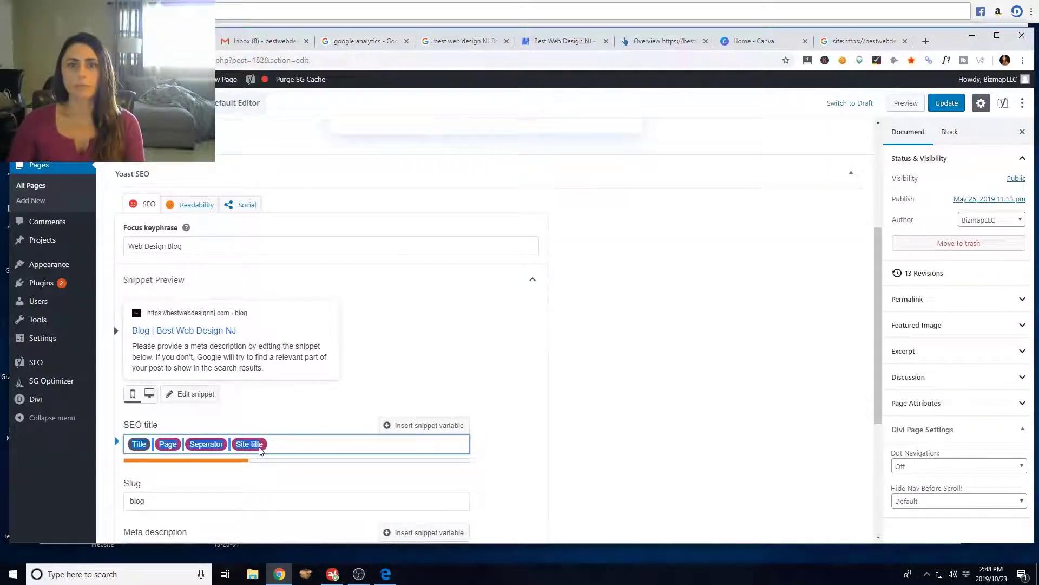
key(BackSpace)
text(W)
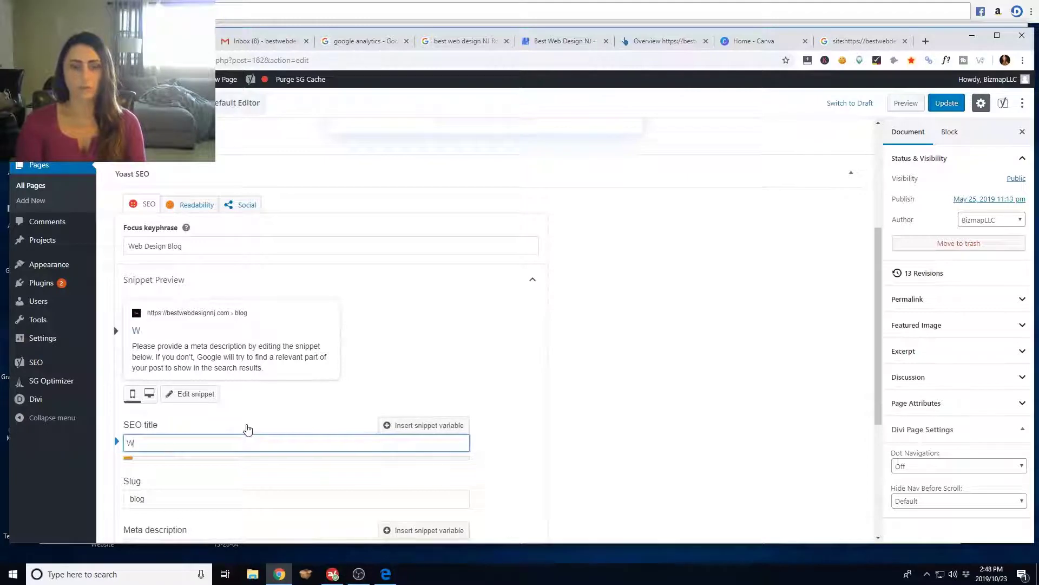
text(eb Design B)
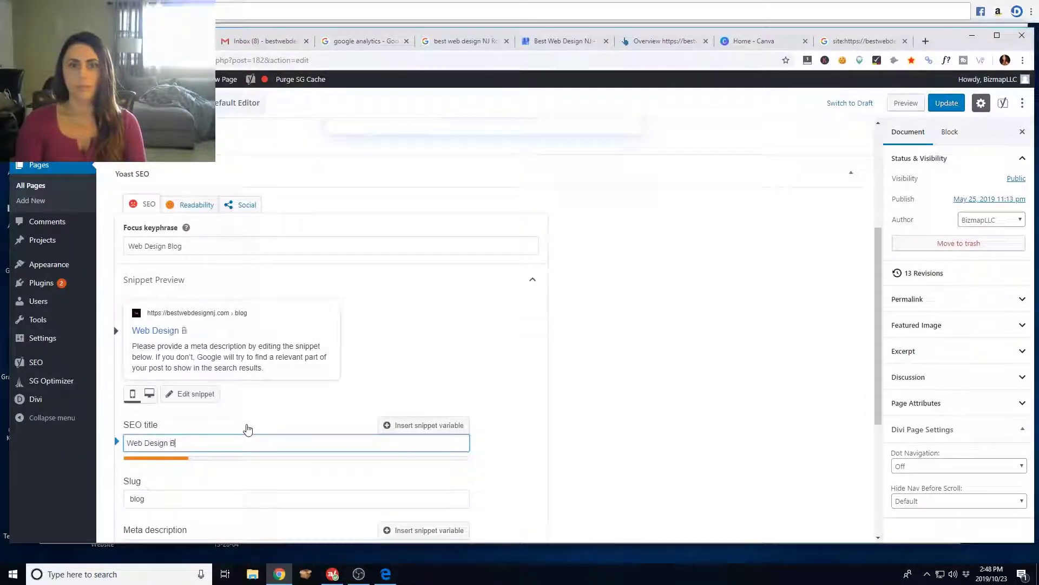
text(log |)
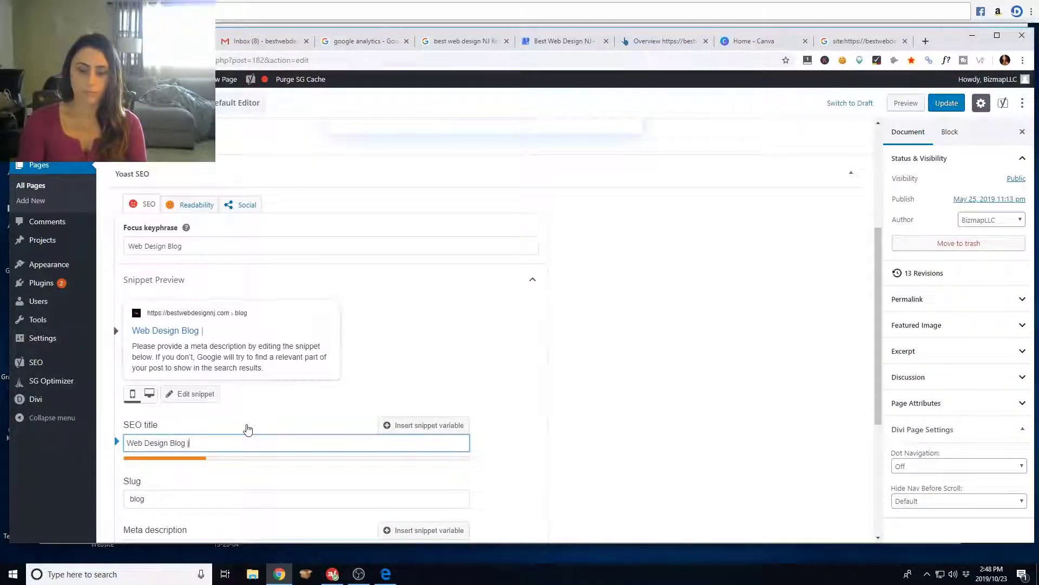
text( News)
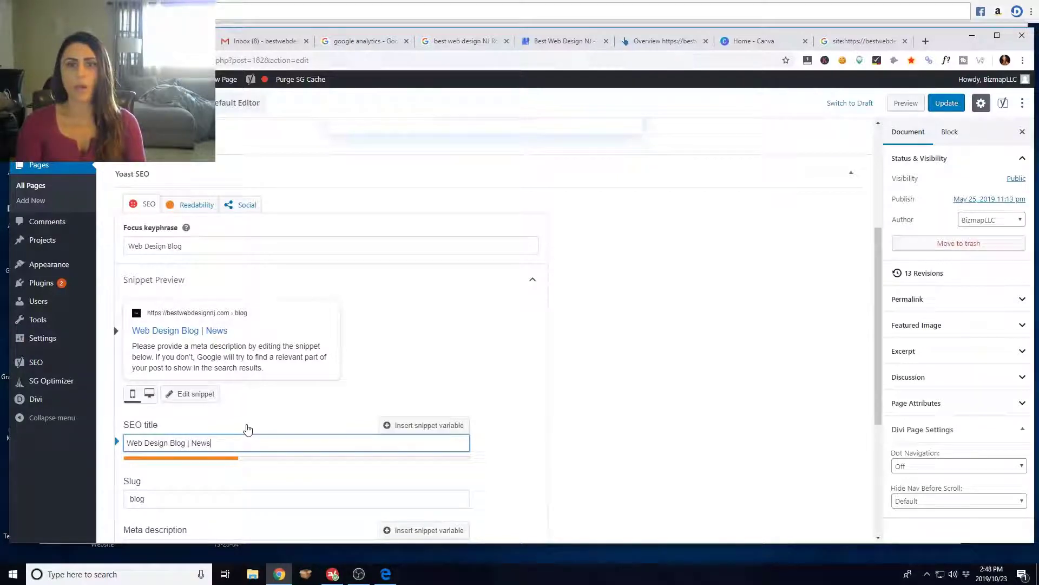
text( Trends and)
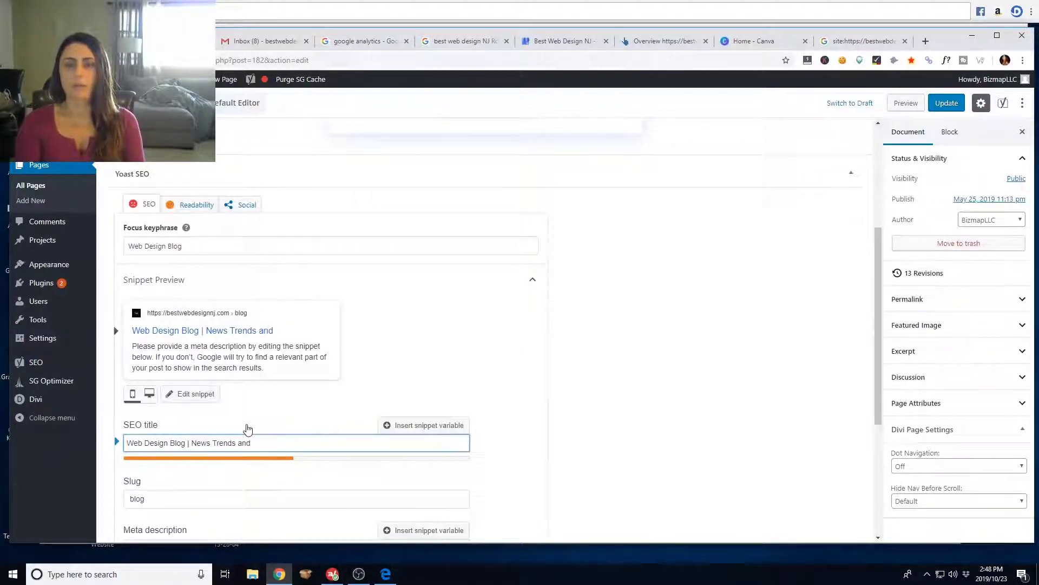
key(BackSpace)
key(BackSpace)
key(BackSpace)
key(BackSpace)
key(BackSpace)
key(BackSpace)
key(BackSpace)
key(BackSpace)
key(BackSpace)
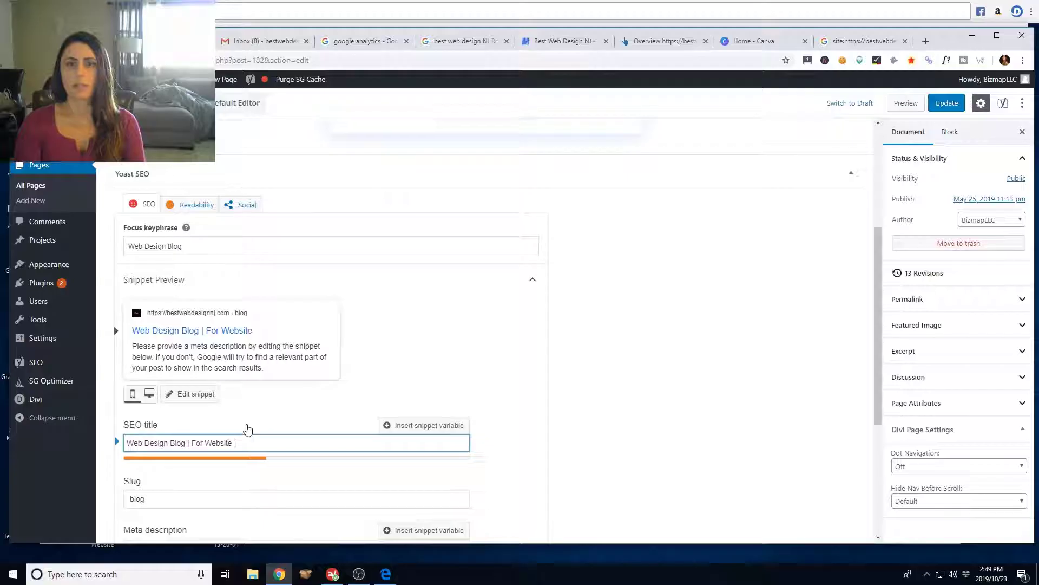
- Complete the SEO title so it reads "Web Design Blog | For Website Design News Trends and Information"
text(N)
key(BackSpace)
key(BackSpace)
text(Desig)
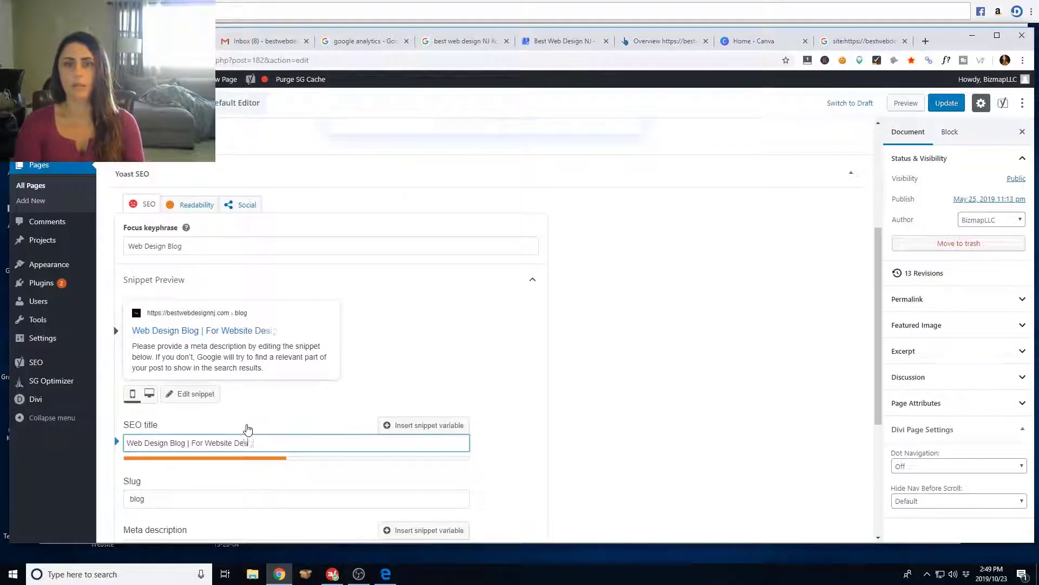
text(n News T)
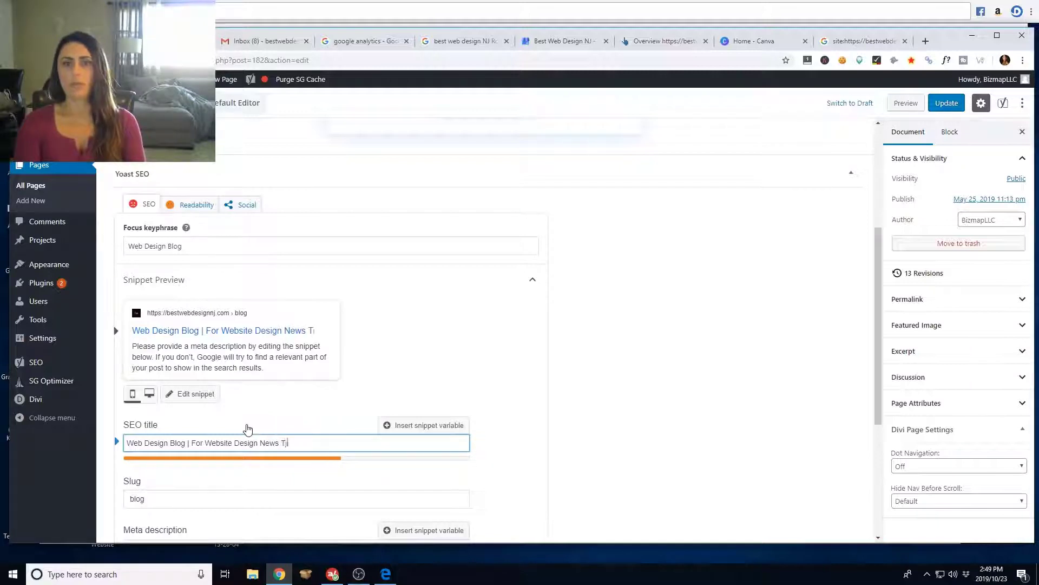
text(rends and Info)
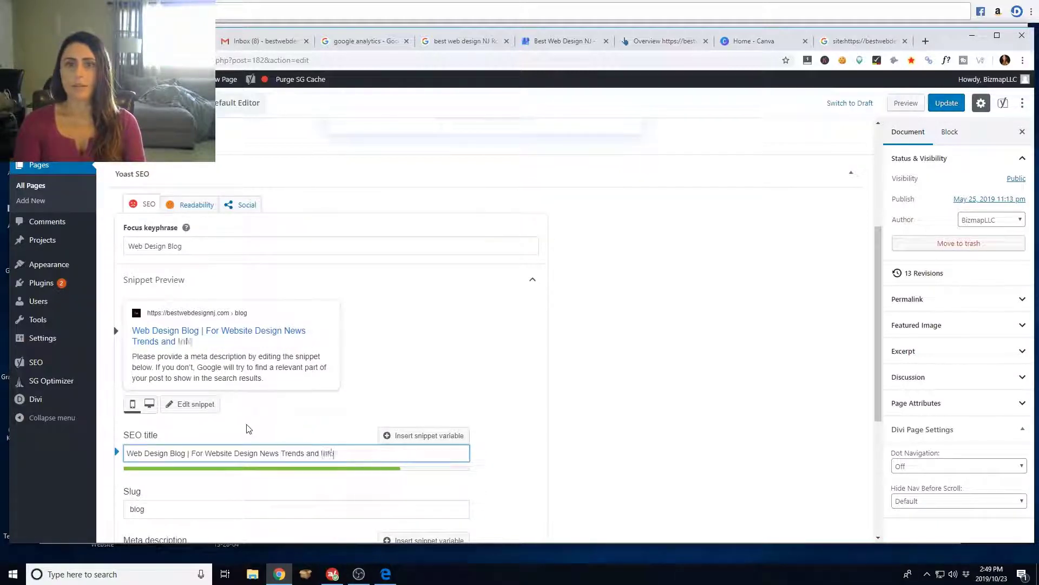
text(rmation)
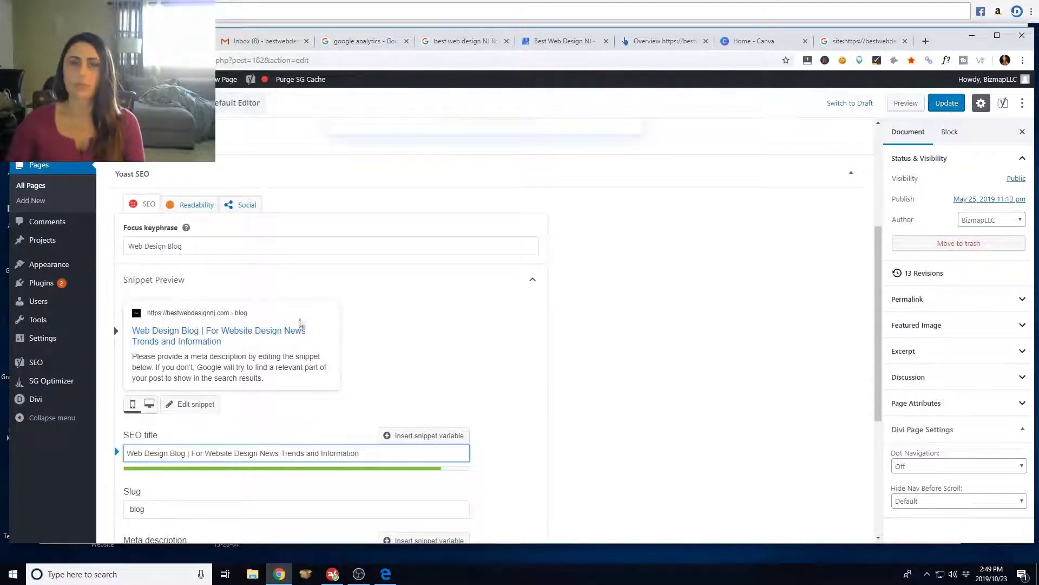
- Start the meta description with "Our web design blog publishes current information on web design news, trends and pertinent"
scroll(302, 353, down, 4)
click(154, 355)
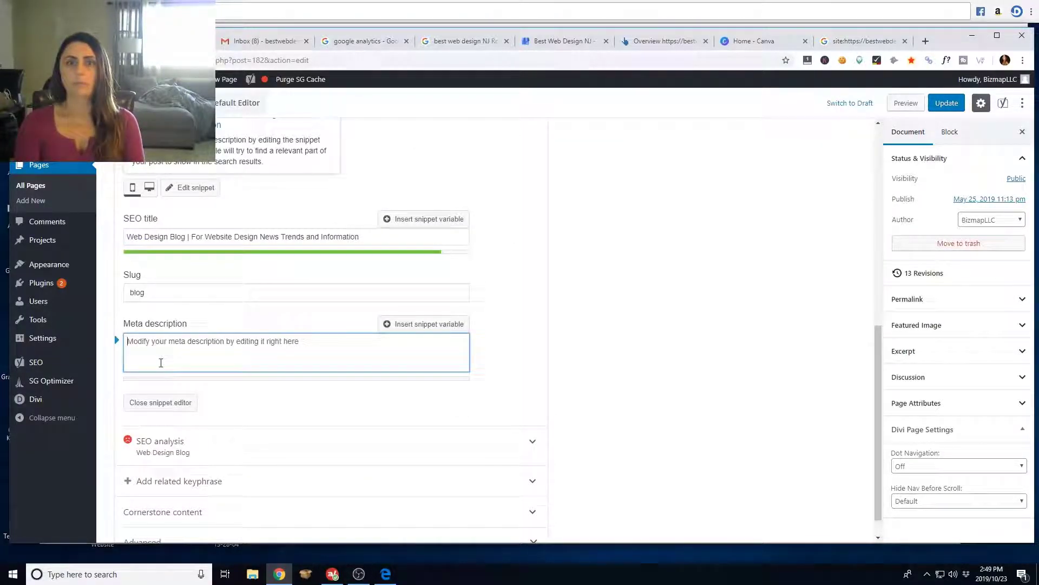
text(Our web desi)
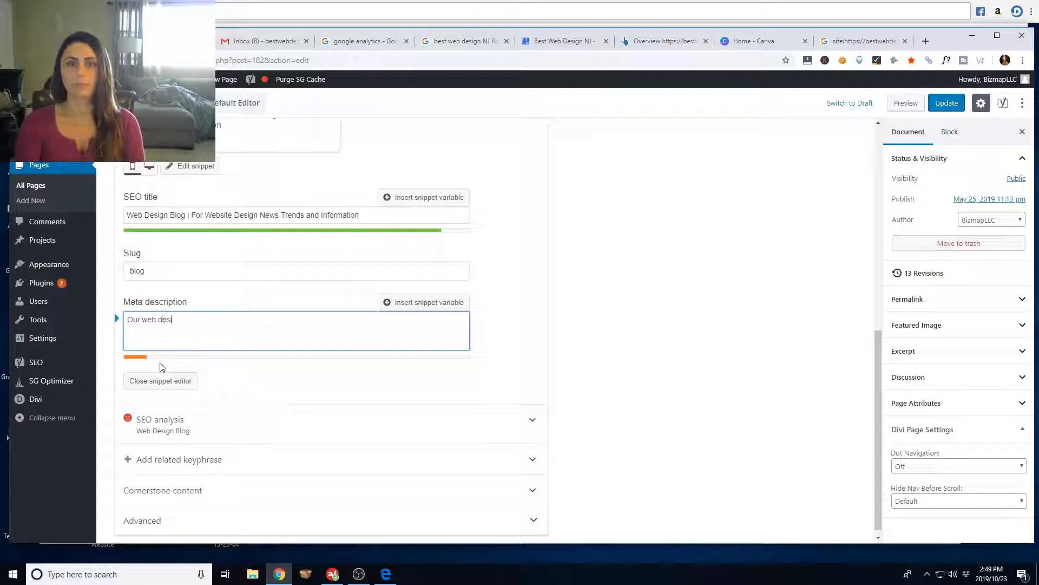
text(gn blog publi)
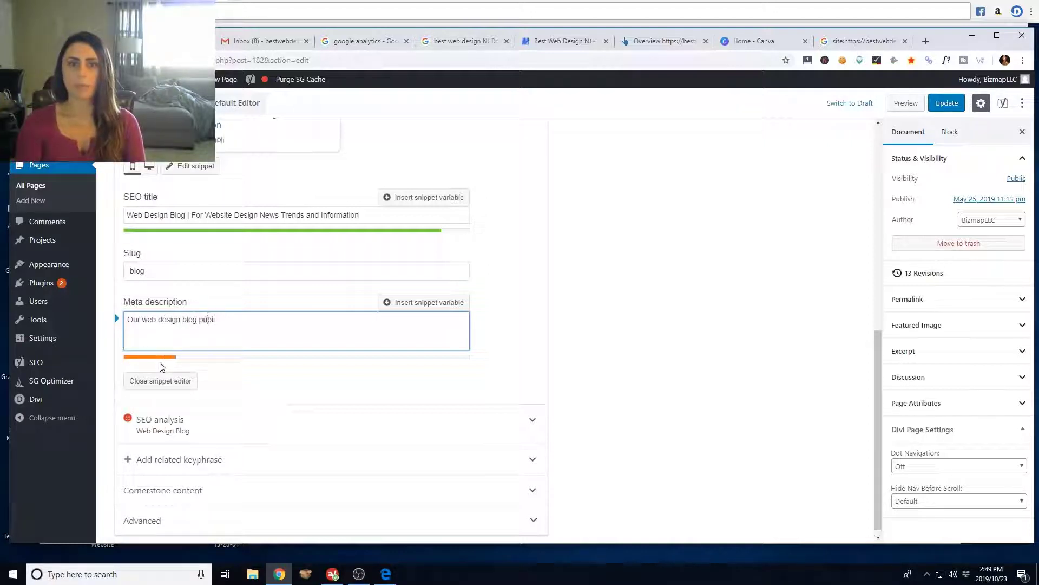
text(shes current informat)
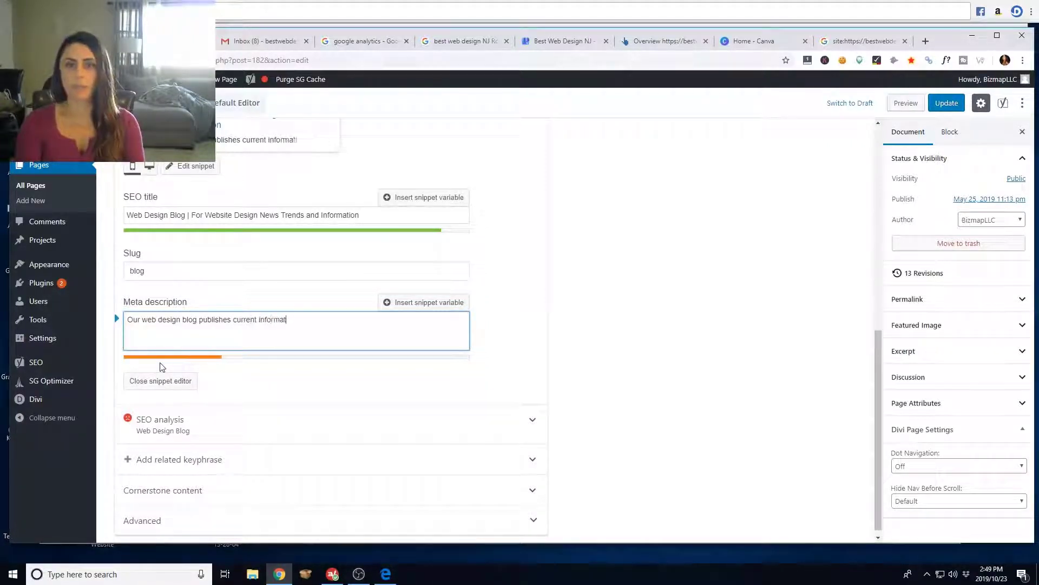
text(ion on web de)
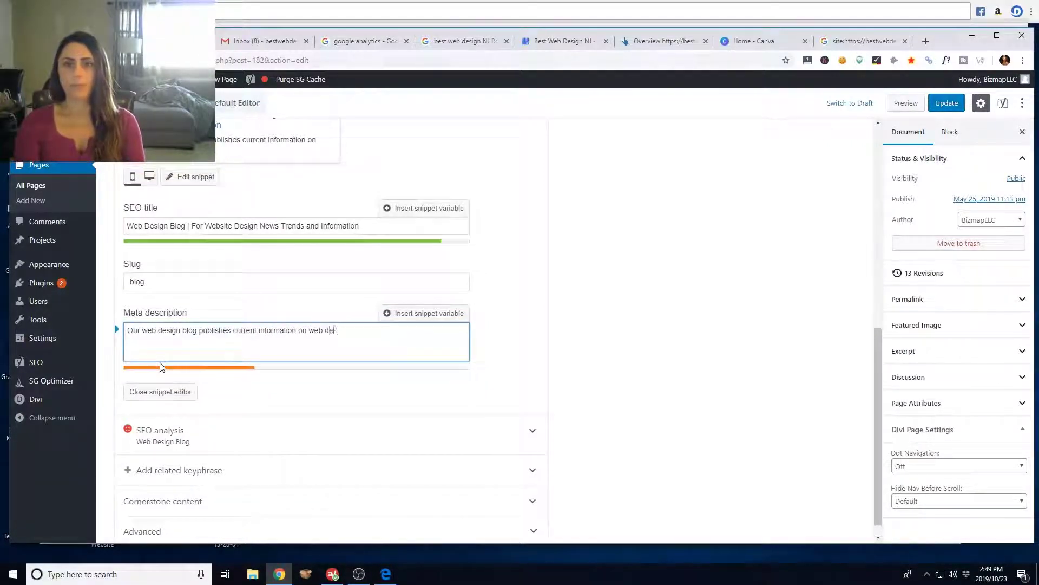
text(sign news, trends)
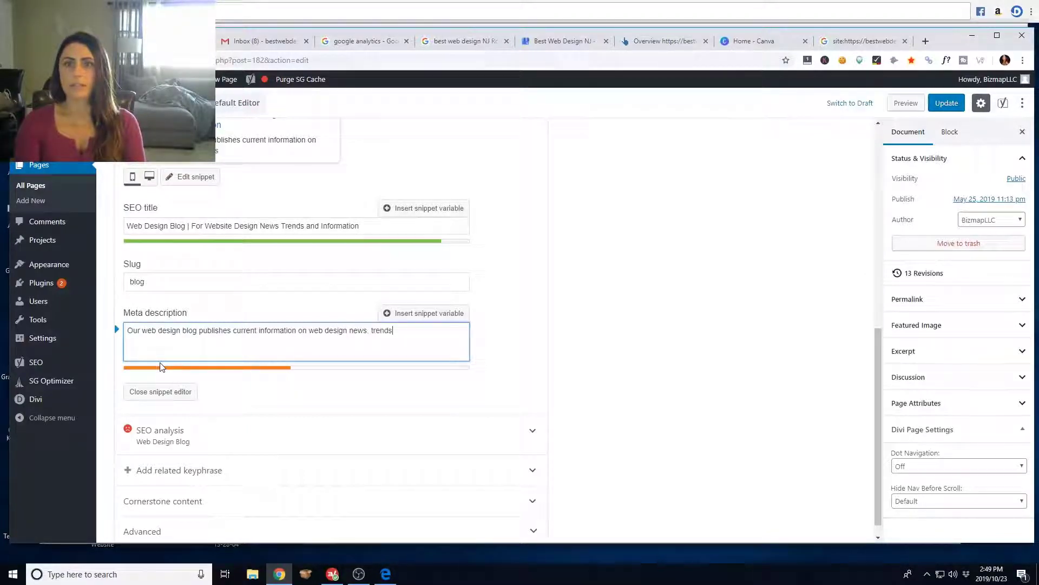
text( and)
text(per)
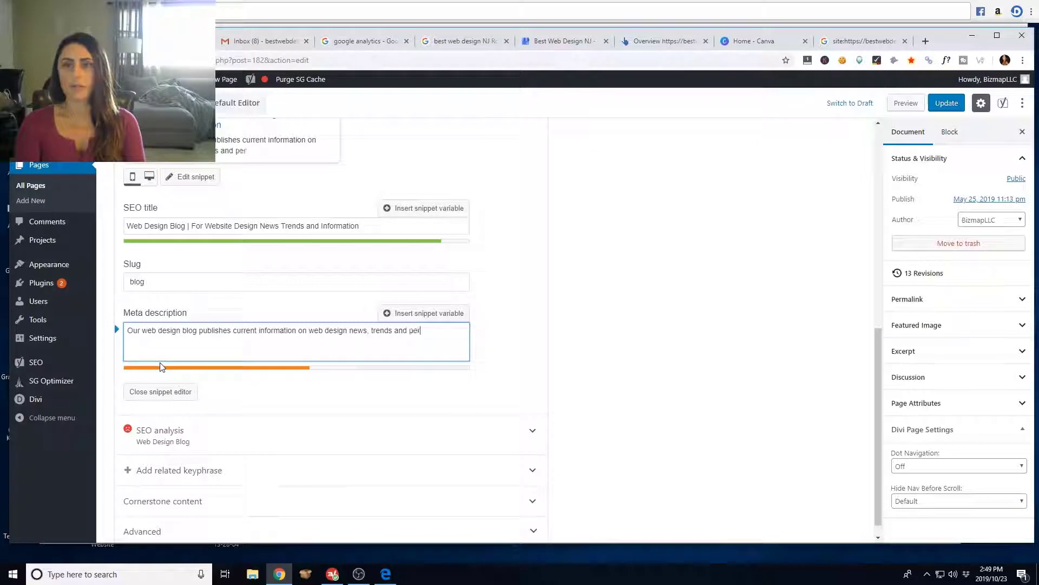
text(tinent)
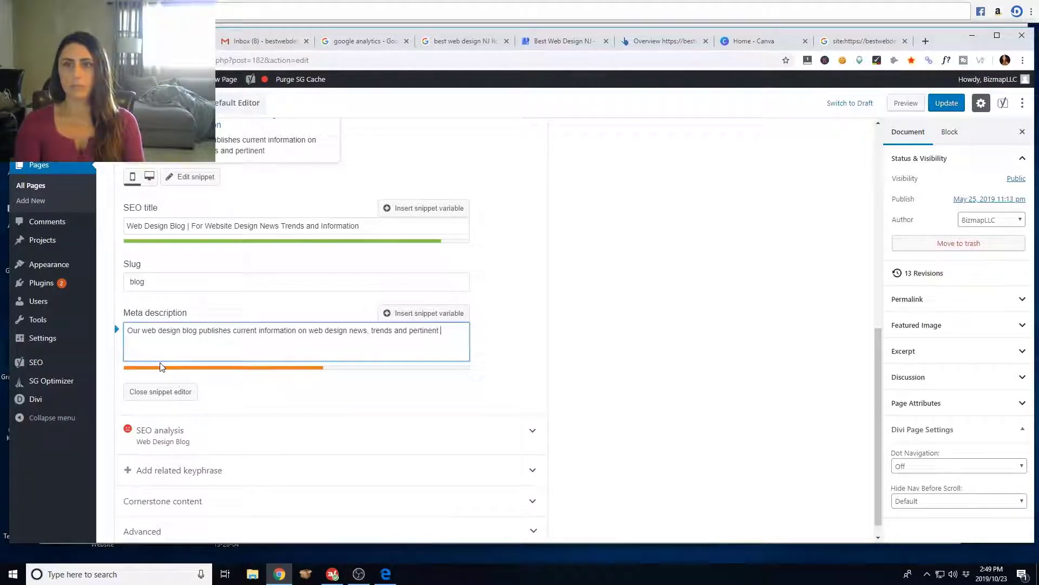
- Replace "pertinent" in the meta description with "important information." and add the closing sentence "Visit our blog for more info!"
key(BackSpace)
key(BackSpace)
key(BackSpace)
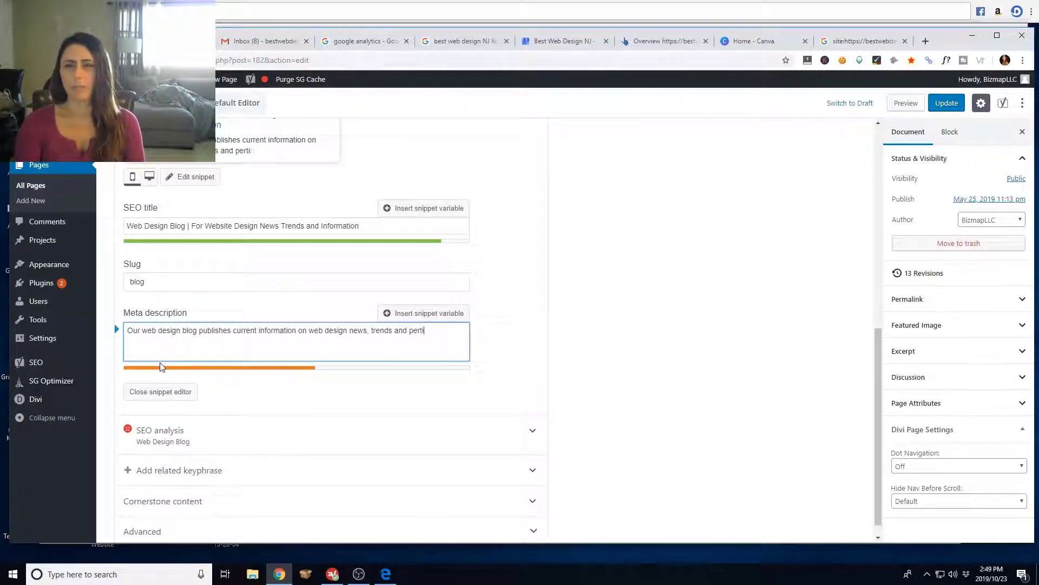
key(BackSpace)
key(BackSpace)
key(BackSpace)
text(im)
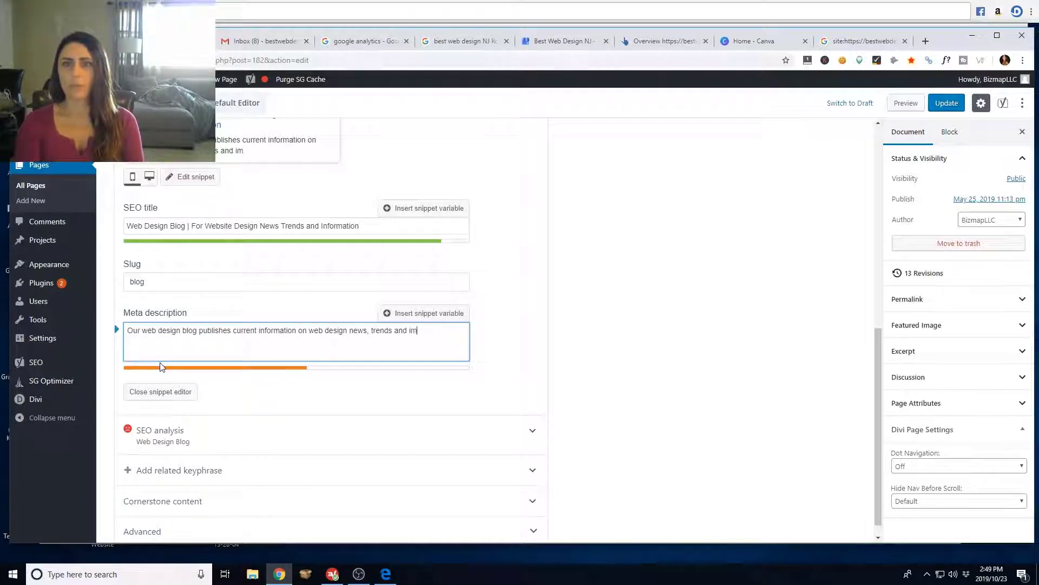
text(portant inf)
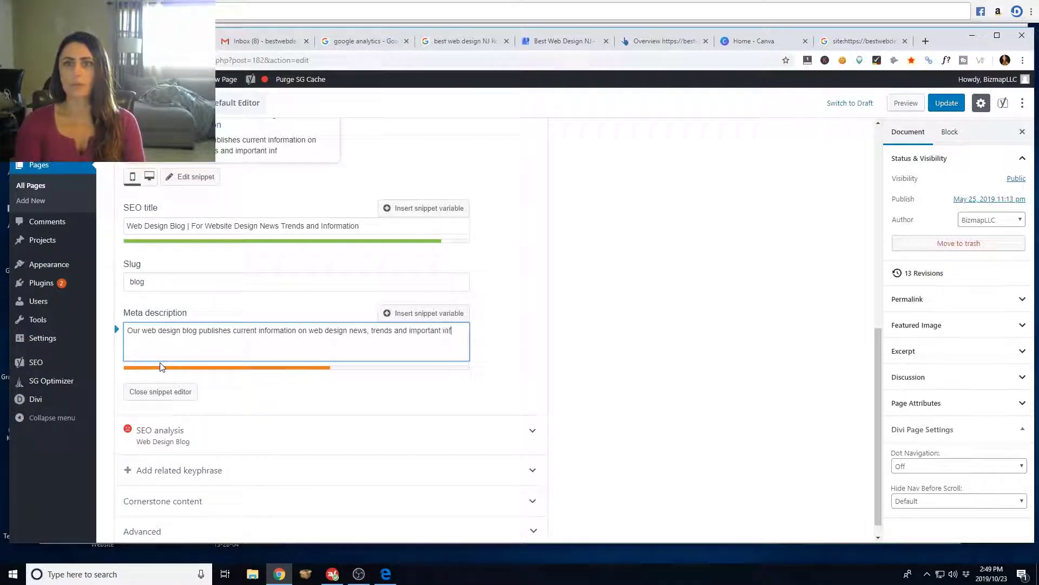
text(or)
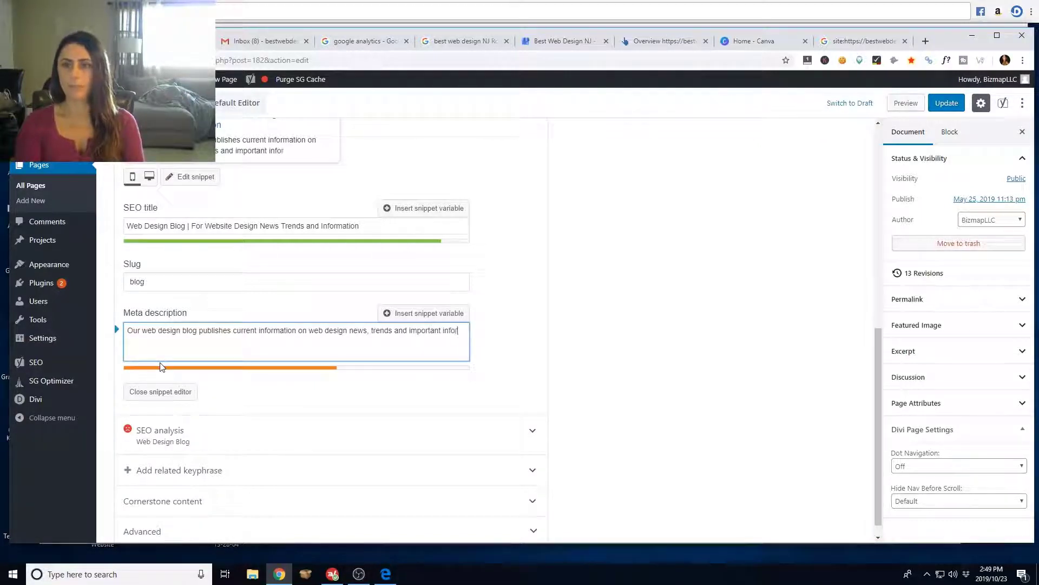
text(mation.  )
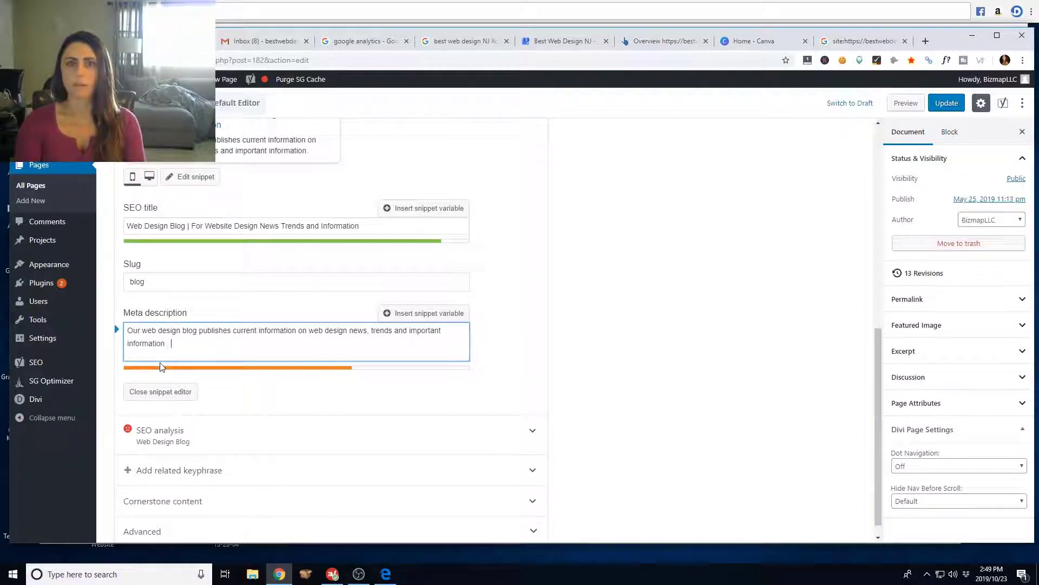
text(Visit our bl)
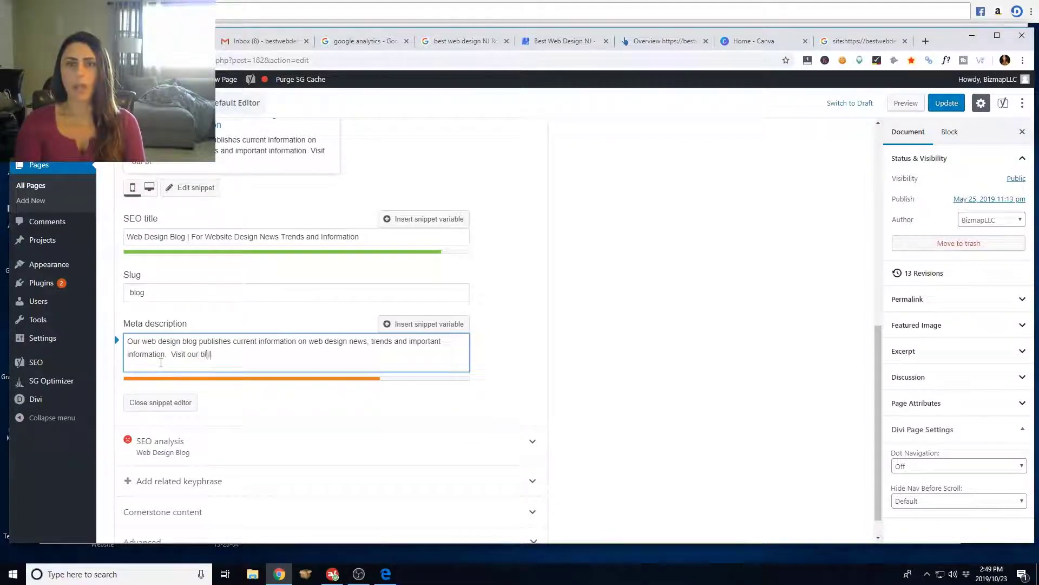
text(og for more info!)
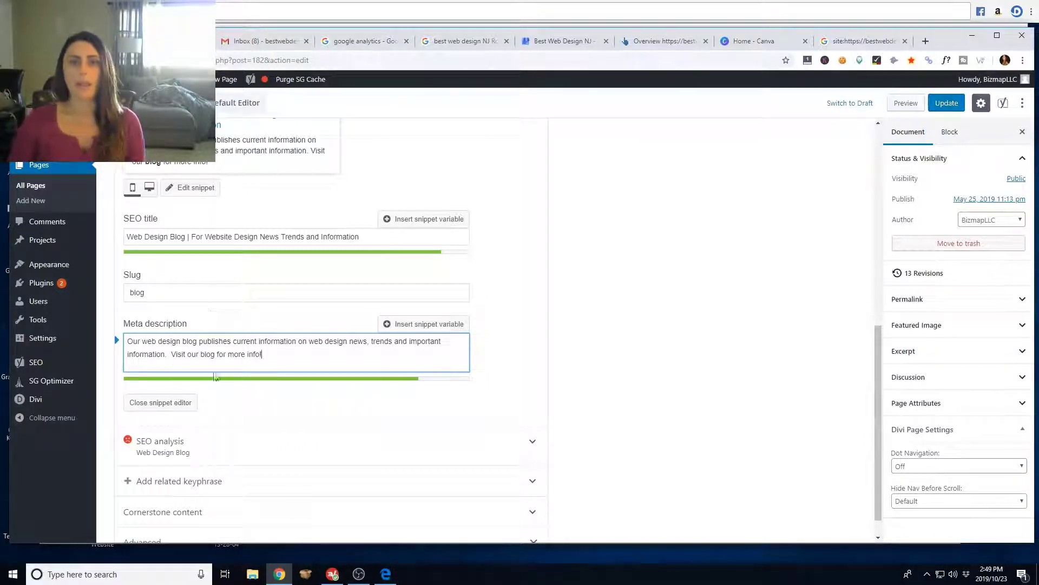
- Replace "Our" at the start of the meta description with "The Best Web Design NJ"
click(139, 344)
key(BackSpace)
key(BackSpace)
key(BackSpace)
key(BackSpace)
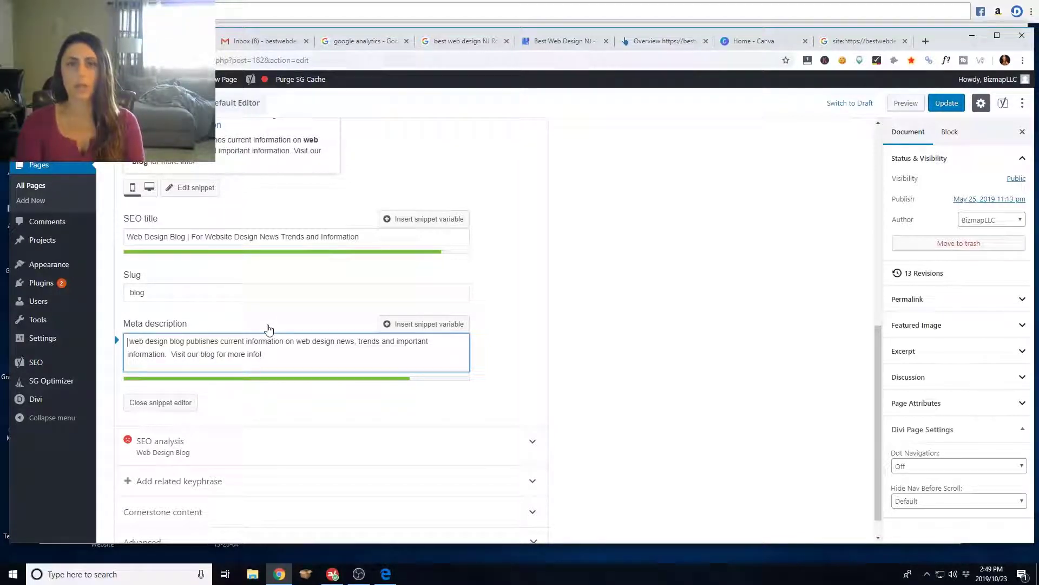
text(The Best Web)
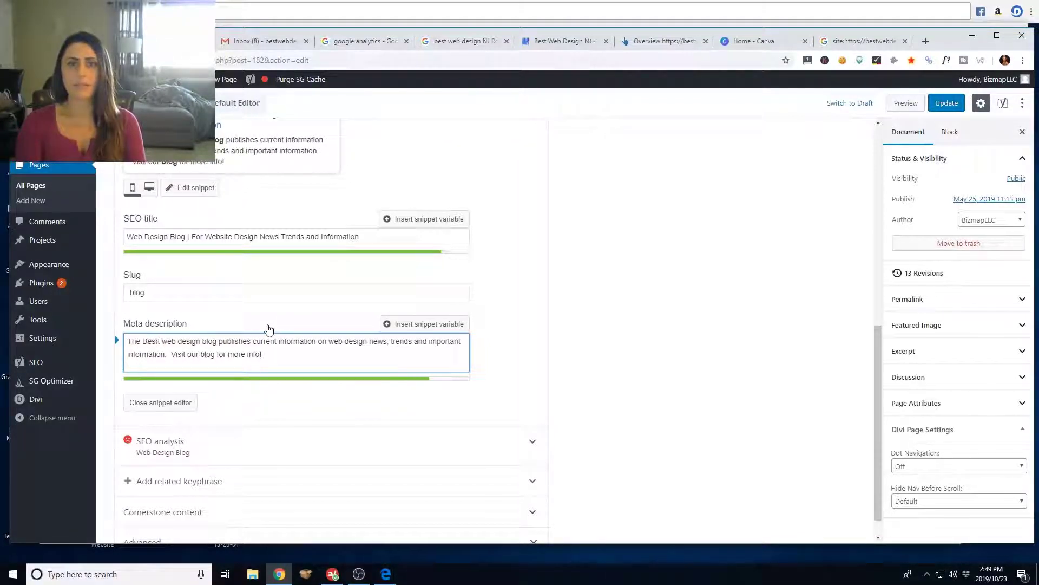
text( Design N)
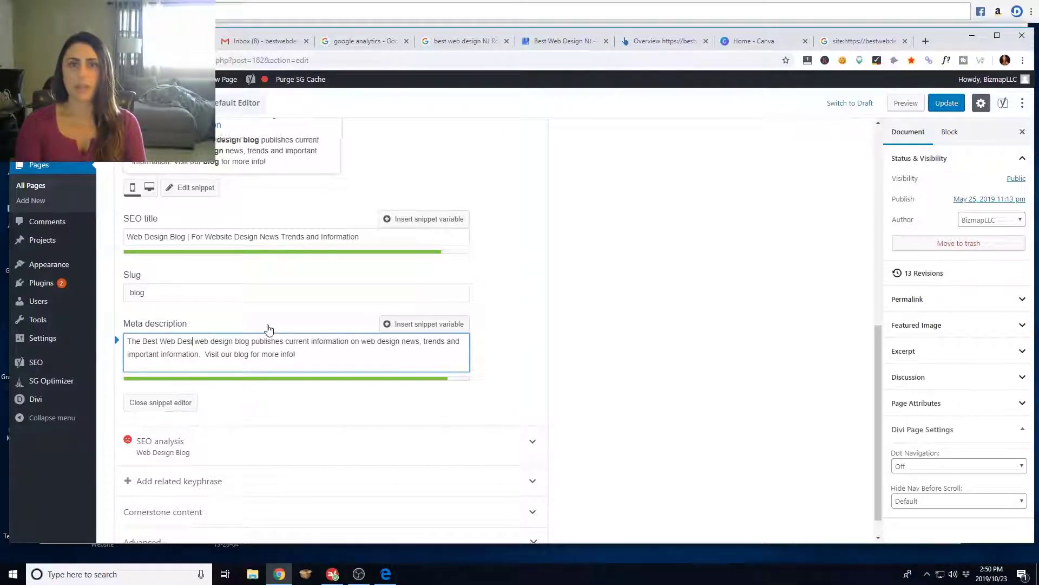
text(J)
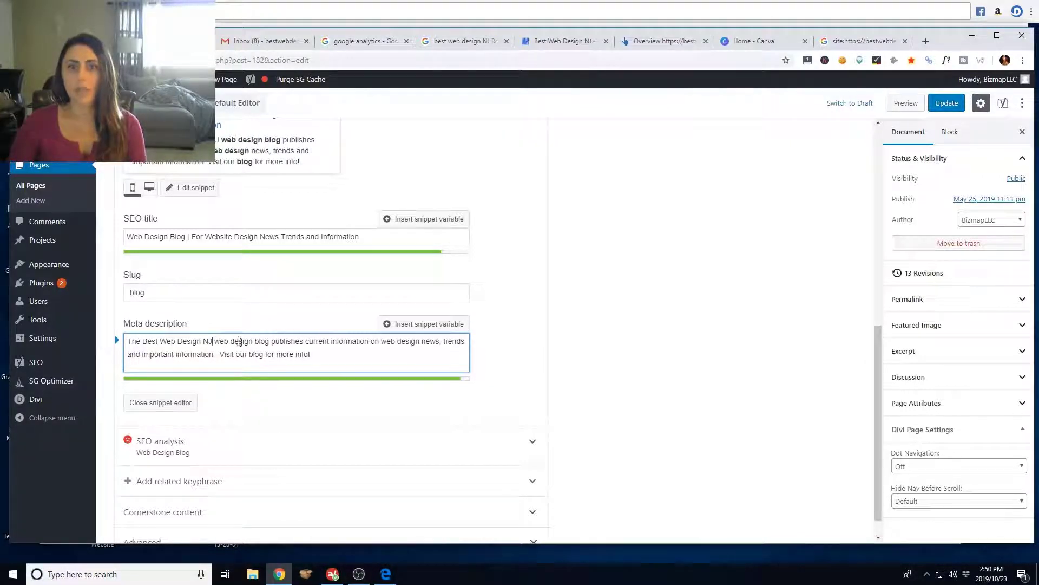
- Remove the repeated "web design" before "blog" and the word "current" from the meta description's first sentence
click(253, 341)
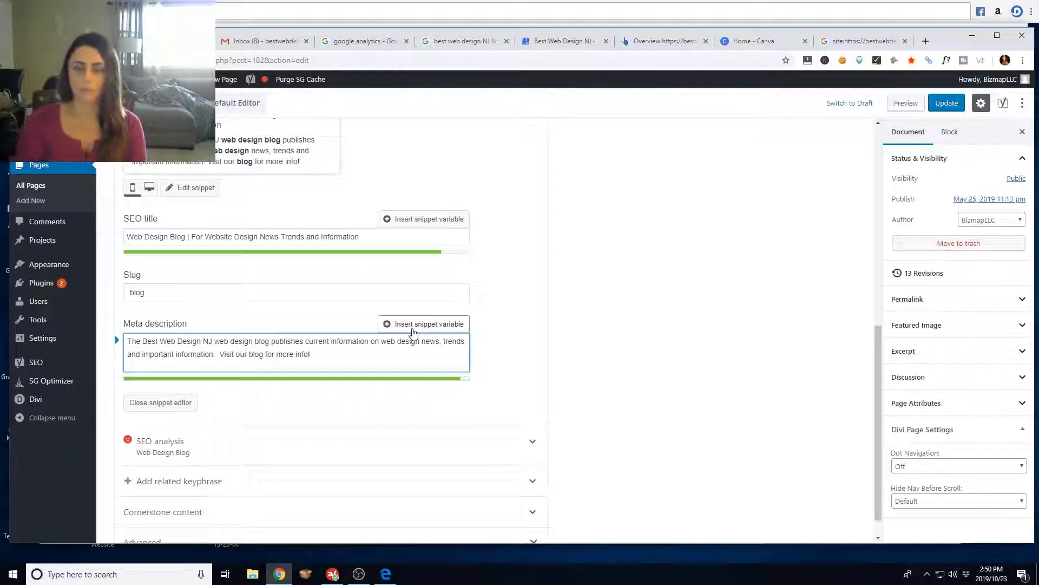
key(BackSpace)
key(BackSpace)
key(BackSpace)
key(BackSpace)
key(BackSpace)
key(BackSpace)
key(BackSpace)
key(BackSpace)
key(BackSpace)
key(BackSpace)
key(BackSpace)
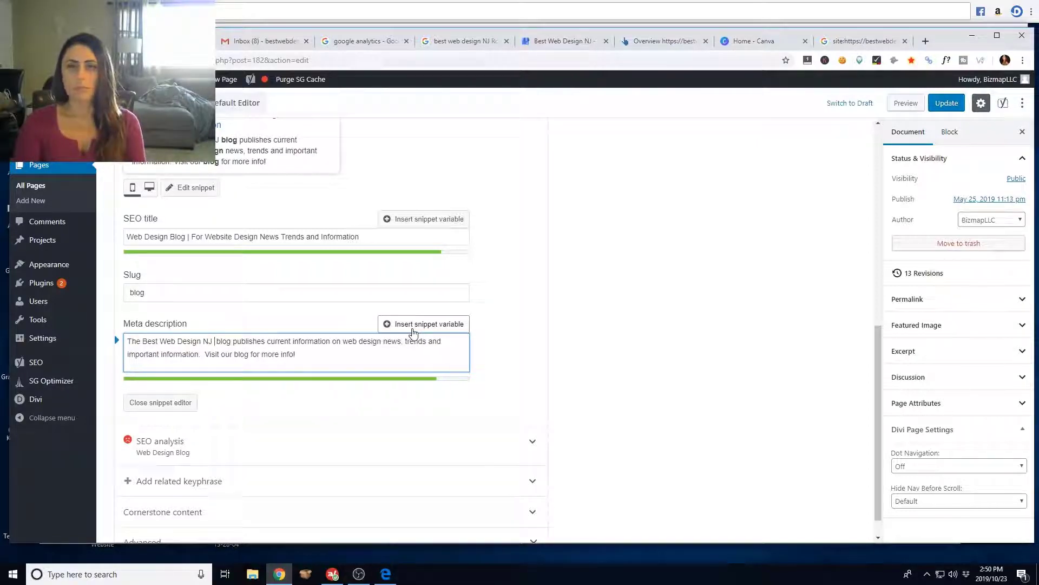
double_click(277, 342)
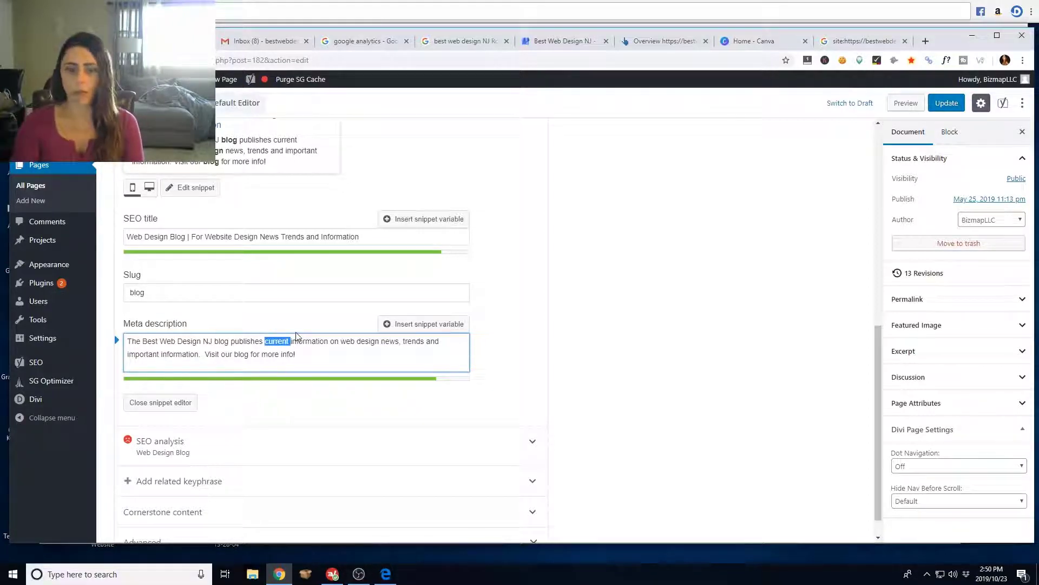
key(BackSpace)
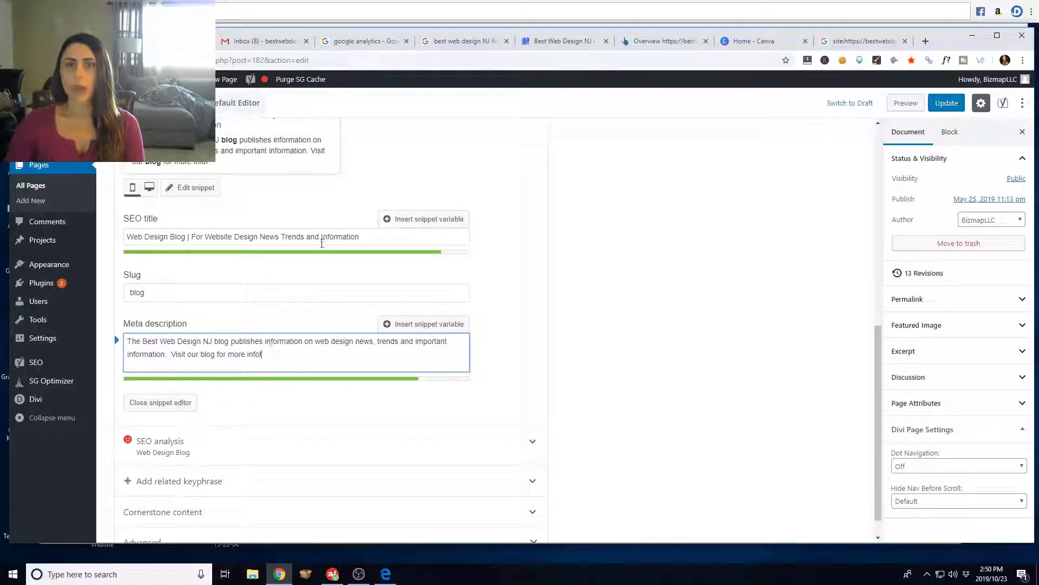
- Replace "Information" at the end of the SEO title with "Tips"
click(259, 238)
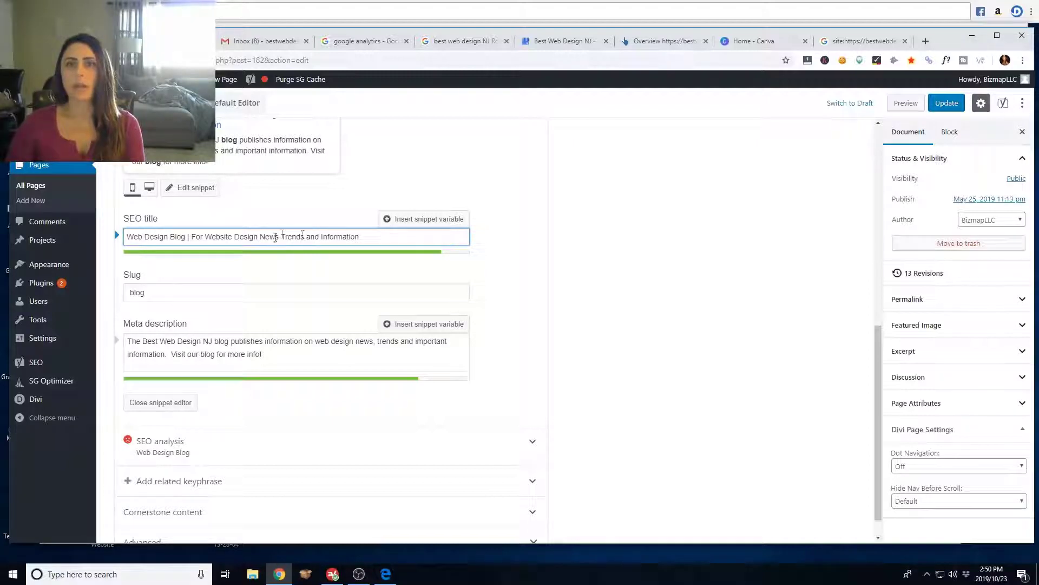
drag(320, 235, 399, 236)
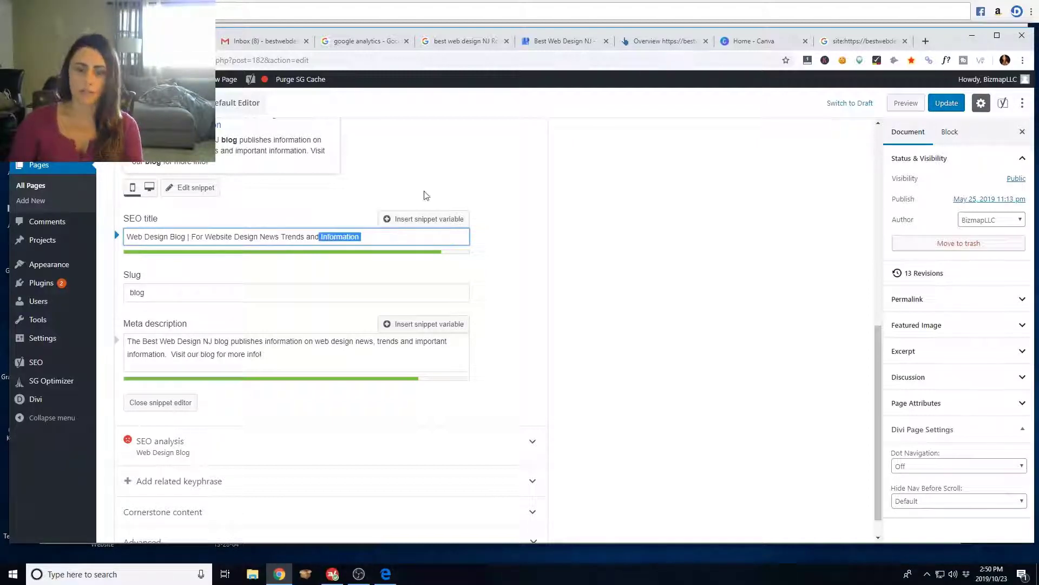
key(BackSpace)
text(Tips)
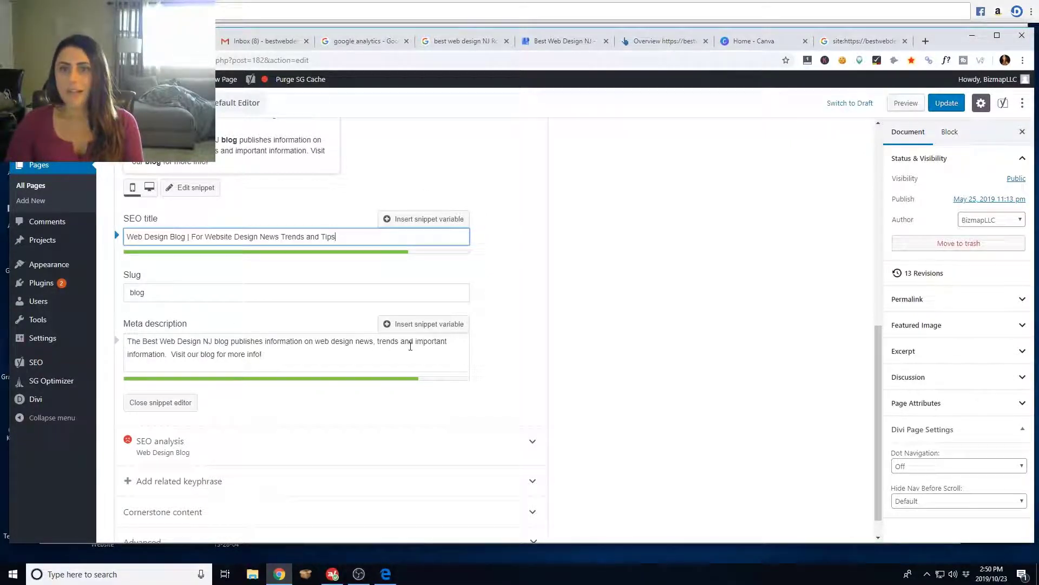
- Replace "important information" at the end of the meta description's first sentence with "actionable"
drag(415, 341, 455, 341)
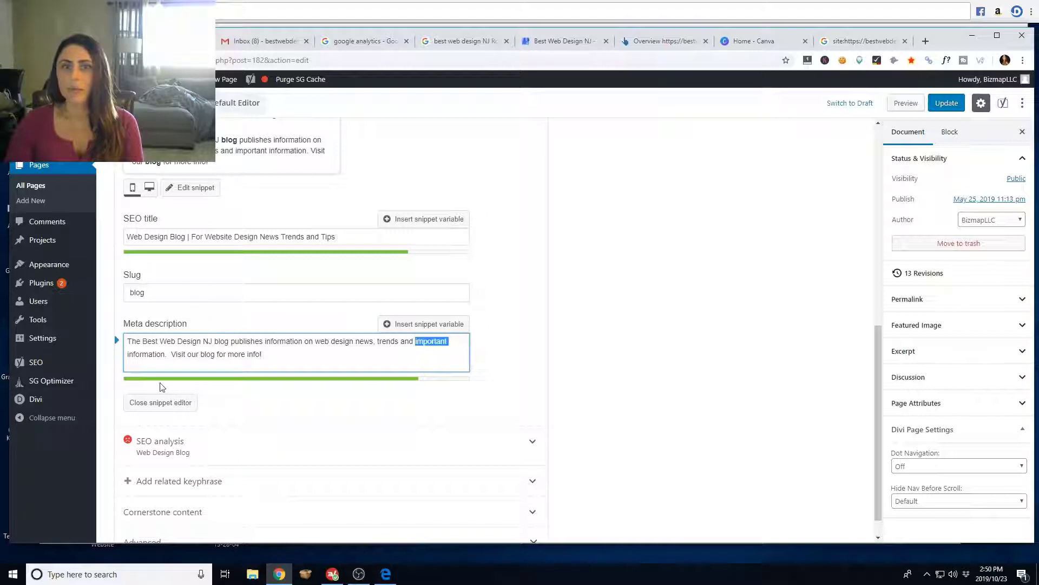
click(166, 355)
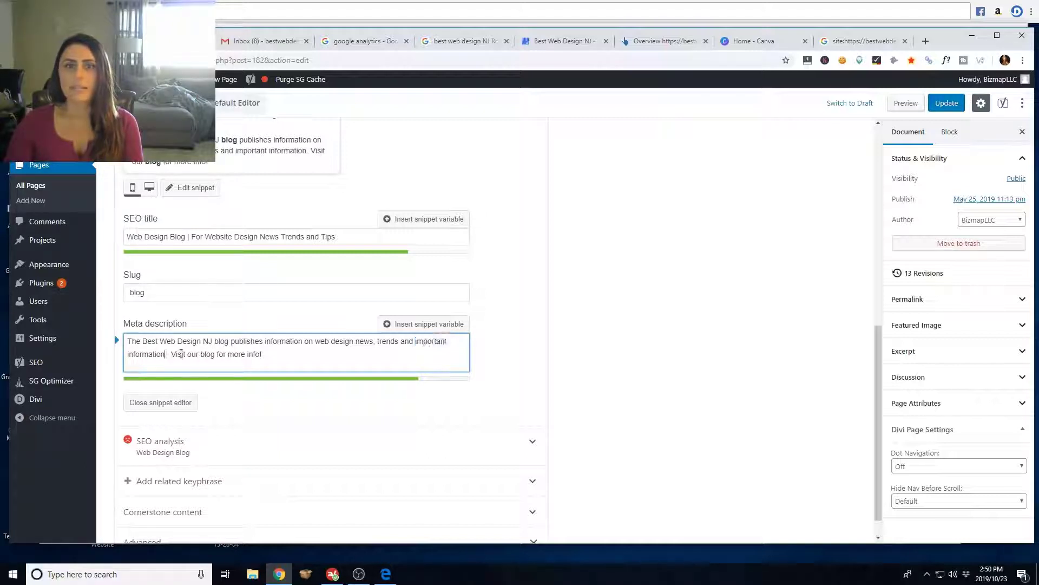
key(BackSpace)
key(BackSpace)
key(BackSpace)
key(BackSpace)
key(BackSpace)
key(BackSpace)
key(BackSpace)
key(BackSpace)
key(BackSpace)
key(BackSpace)
key(BackSpace)
key(BackSpace)
key(BackSpace)
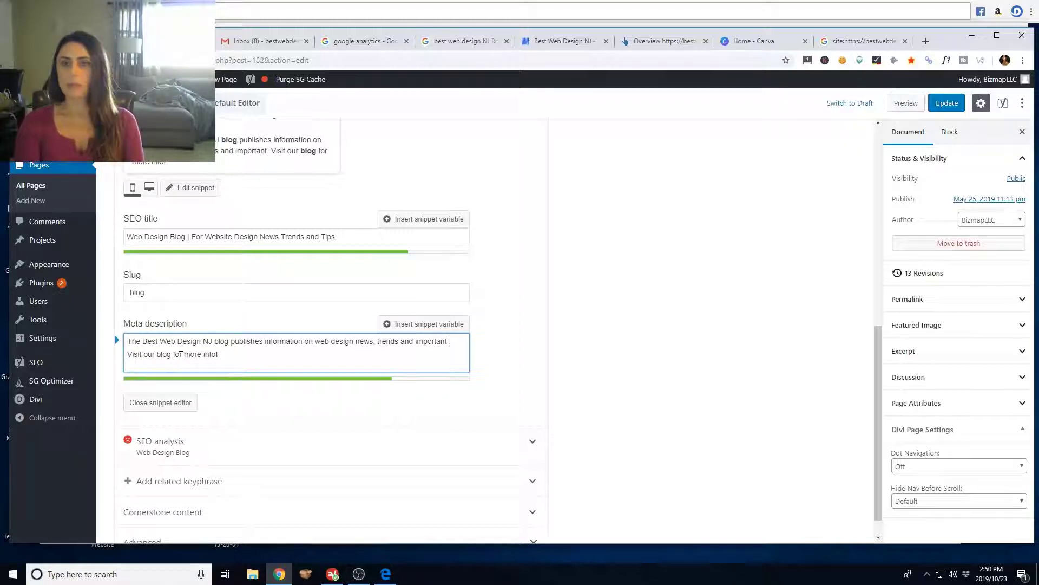
key(BackSpace)
key(BackSpace)
key(BackSpace)
key(BackSpace)
key(BackSpace)
key(BackSpace)
key(BackSpace)
key(BackSpace)
key(BackSpace)
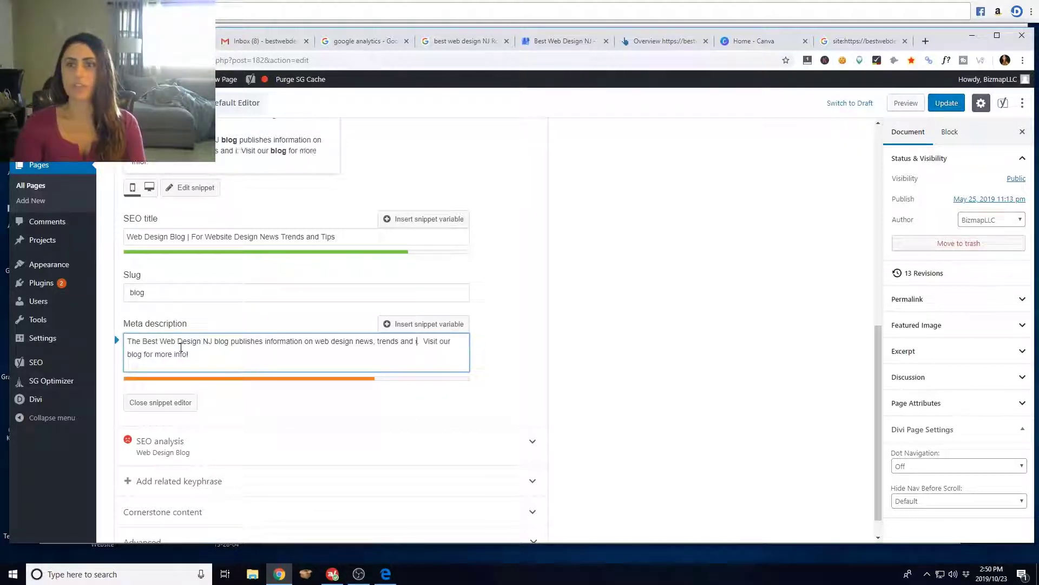
text(actionable)
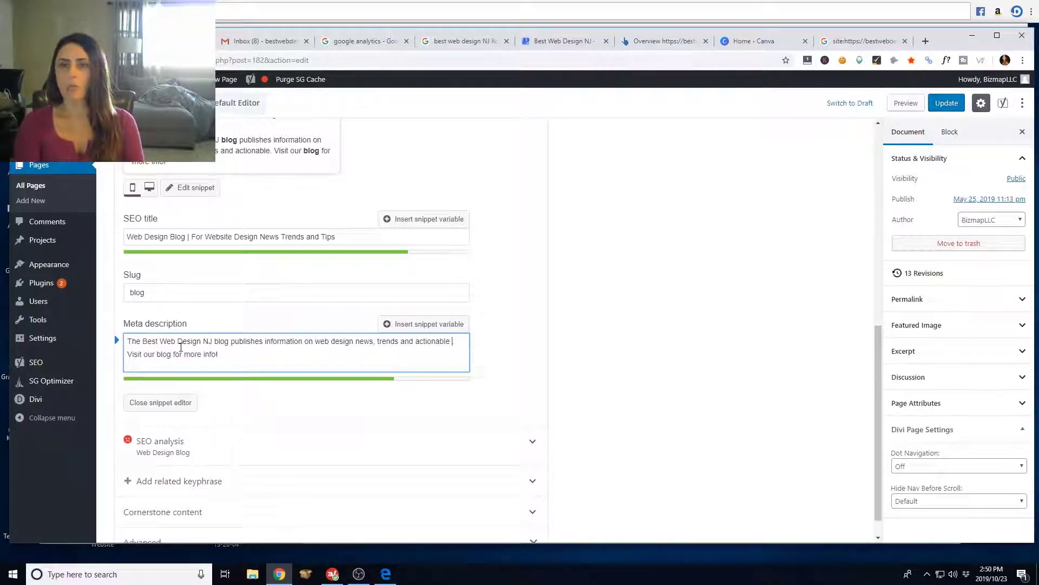
- Complete the first sentence of the Blog page's meta description with "tips" after "actionable"
text( tips)
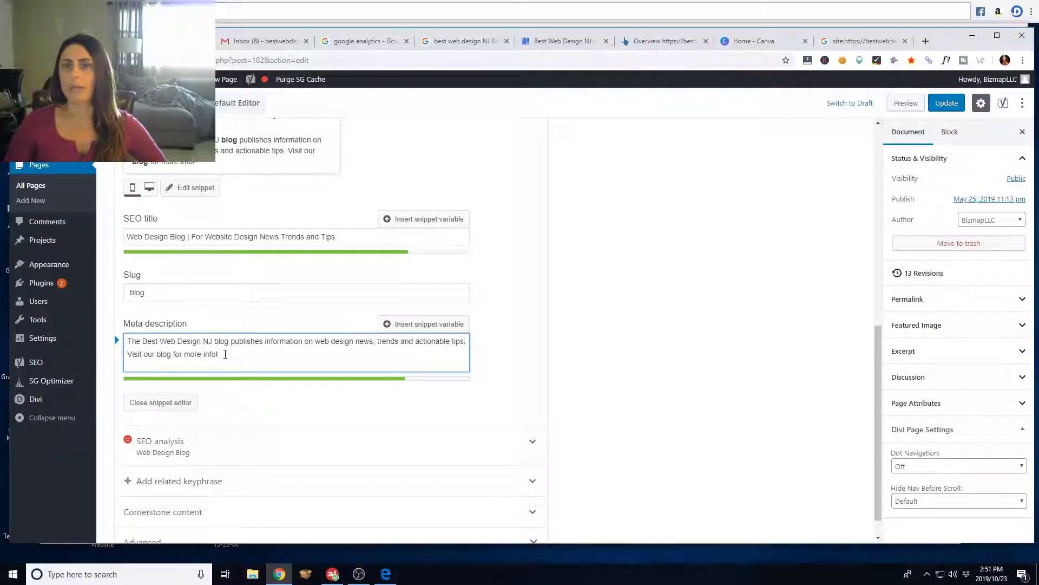
text(and)
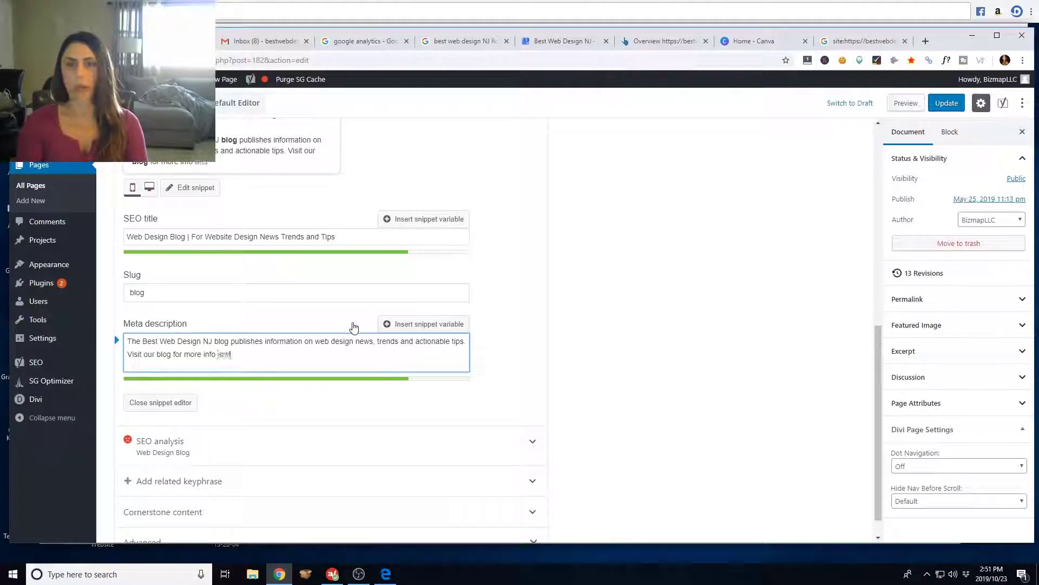
text( contact us )
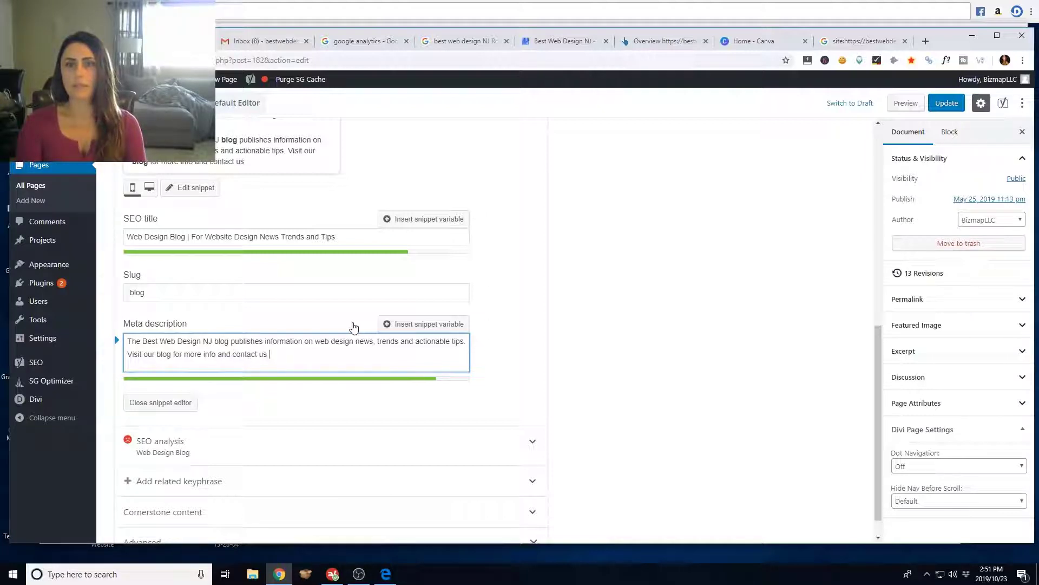
text(about cont)
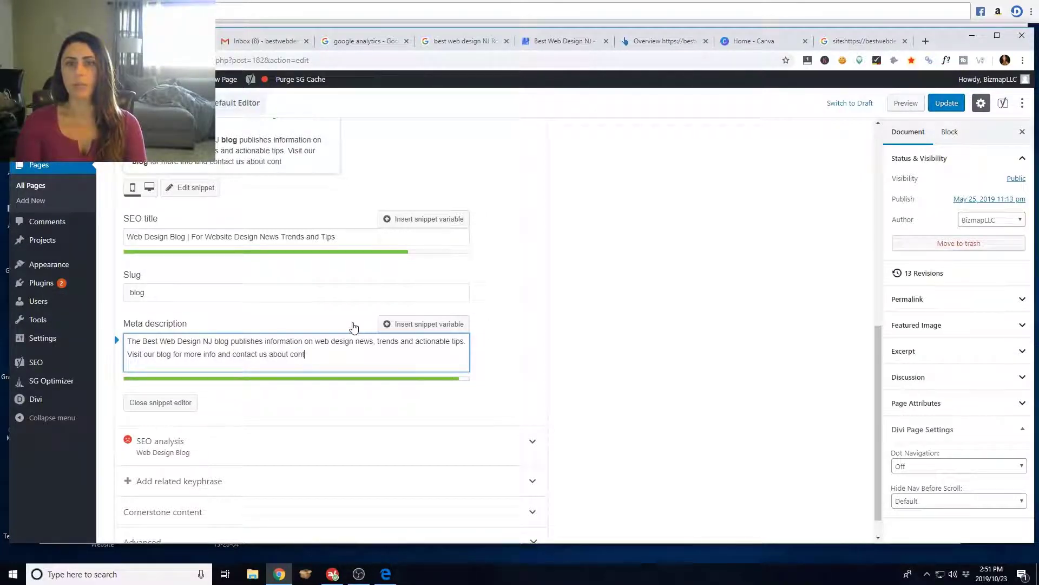
text(ributing!)
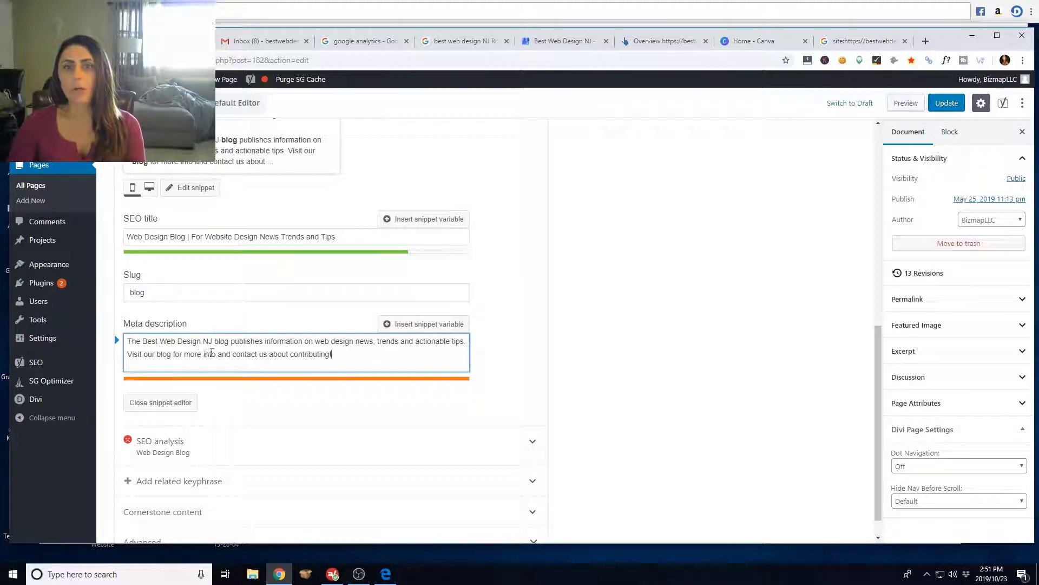
key(BackSpace)
key(BackSpace)
key(BackSpace)
key(BackSpace)
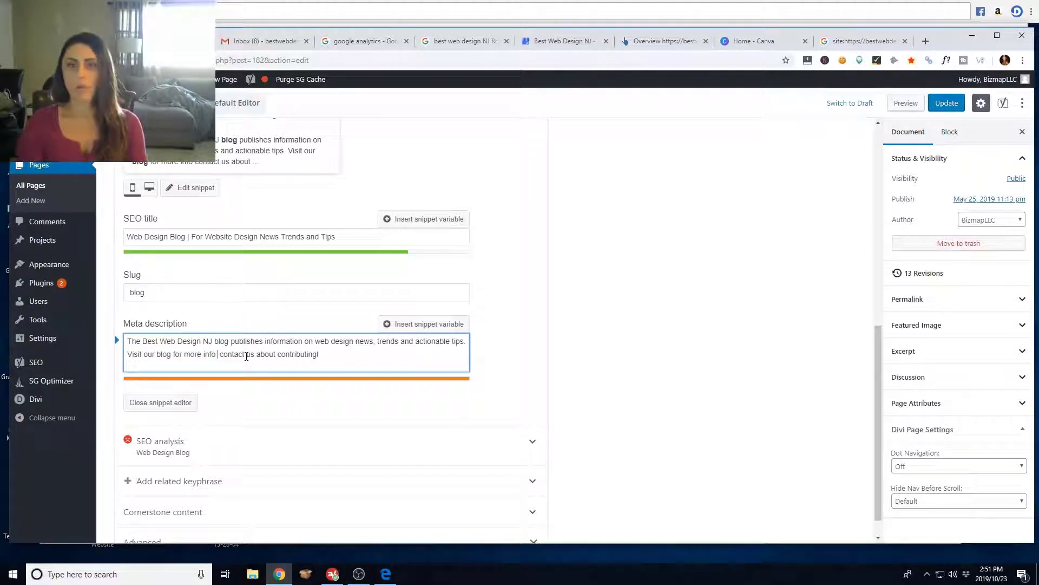
drag(220, 354, 340, 360)
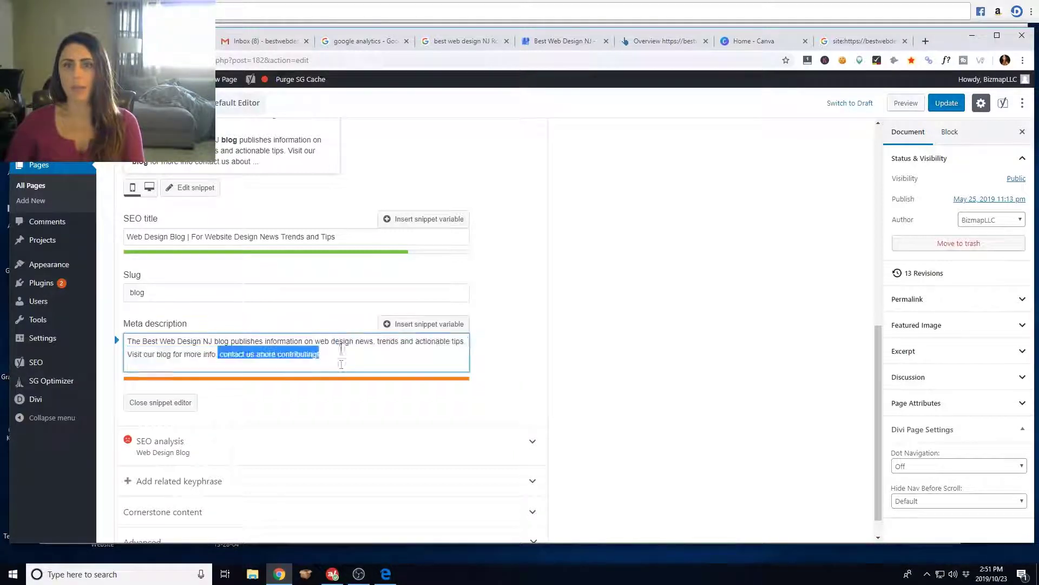
key(BackSpace)
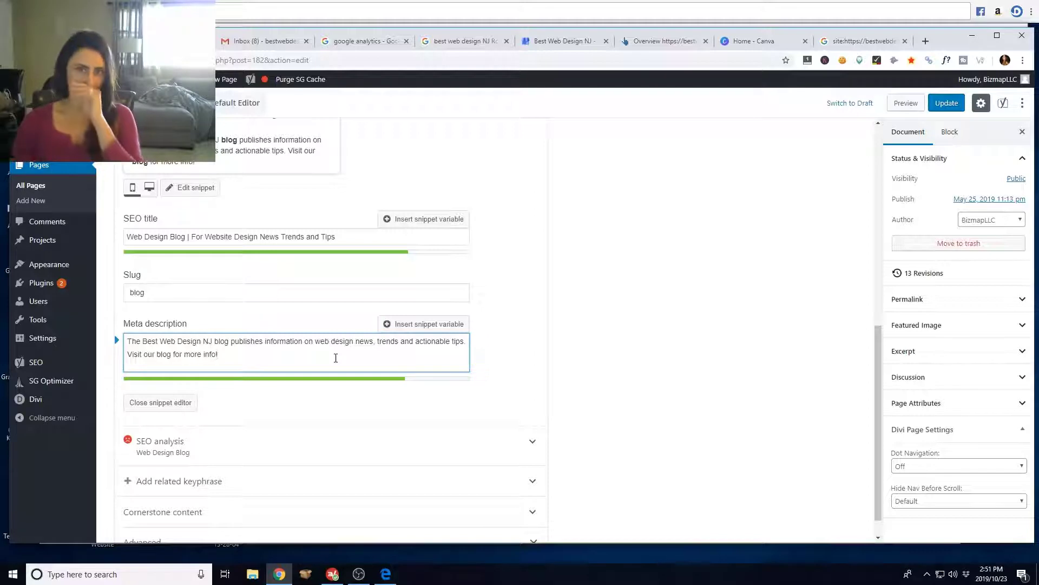
- Review the Blog page's search snippet and update the page with the new SEO title and meta description
scroll(300, 248, up, 4)
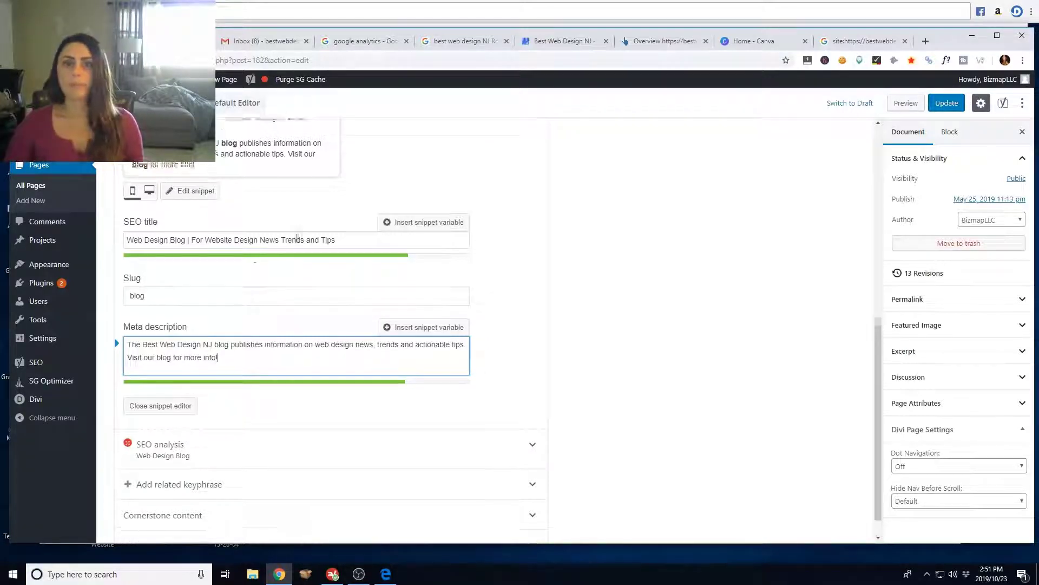
scroll(300, 248, down, 4)
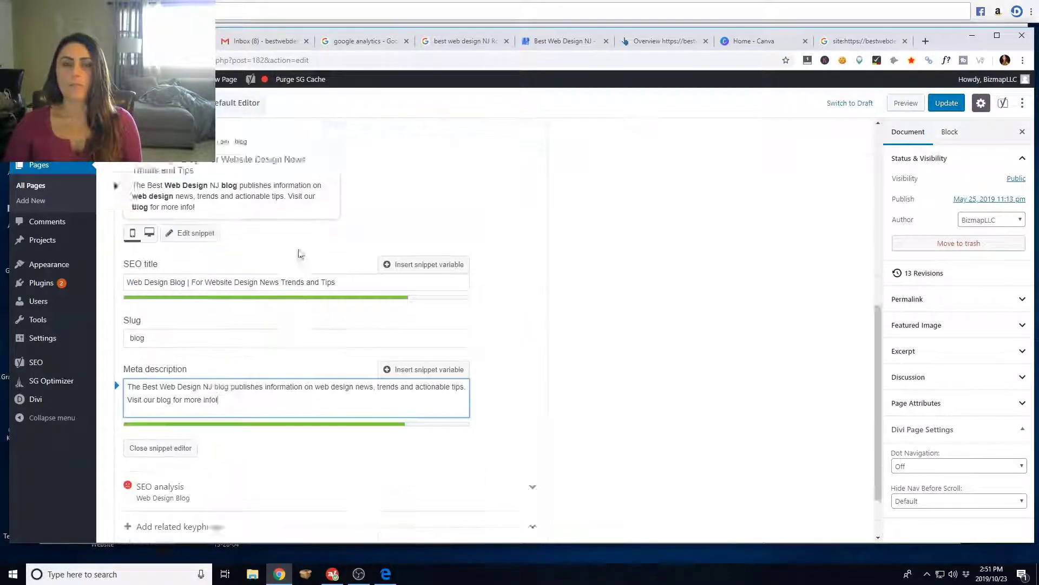
scroll(363, 310, up, 3)
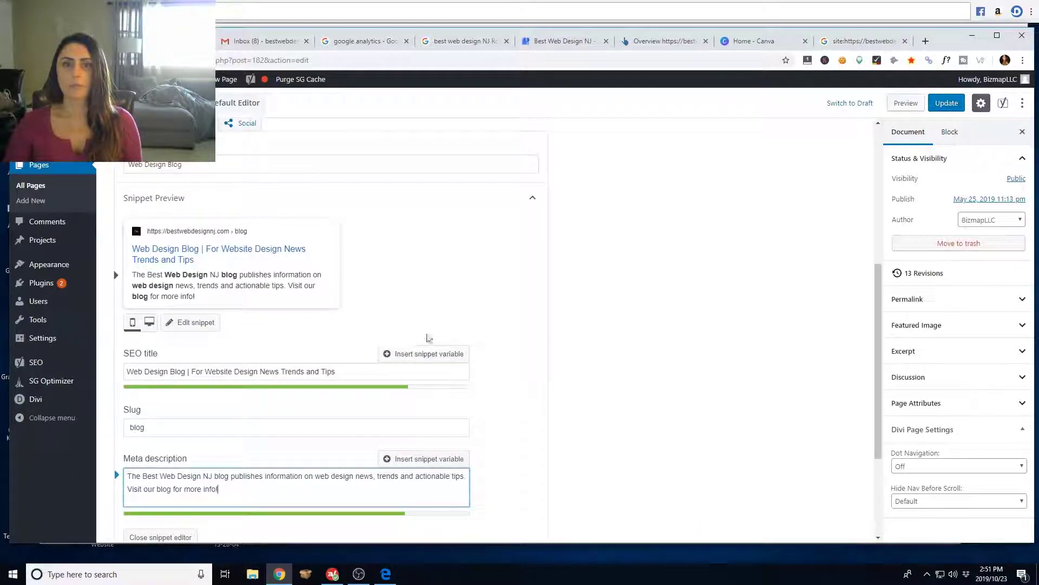
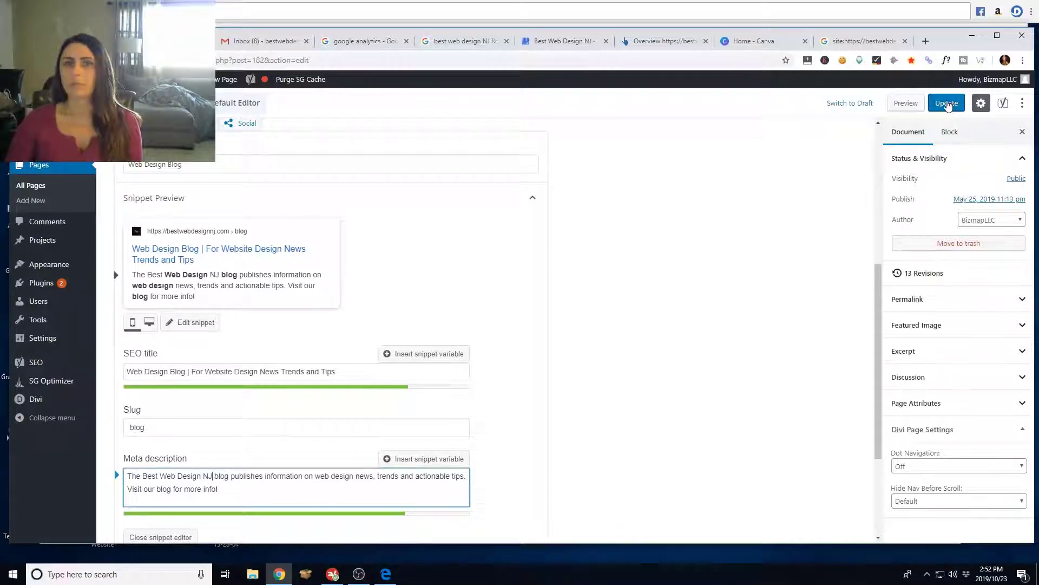
click(948, 104)
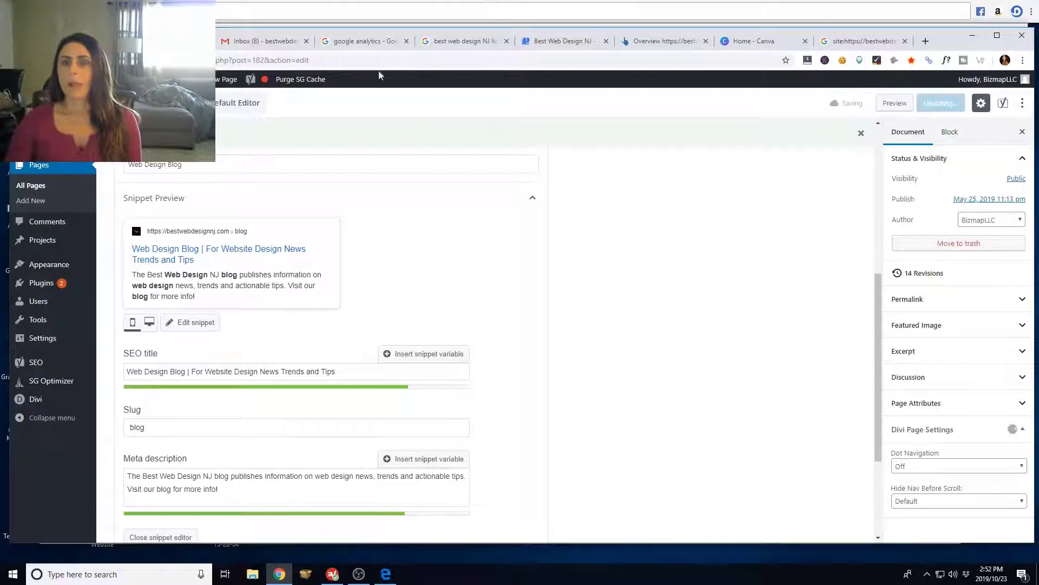
- Return to the list of all pages, open the Contact page for editing and start editing its search snippet
click(34, 188)
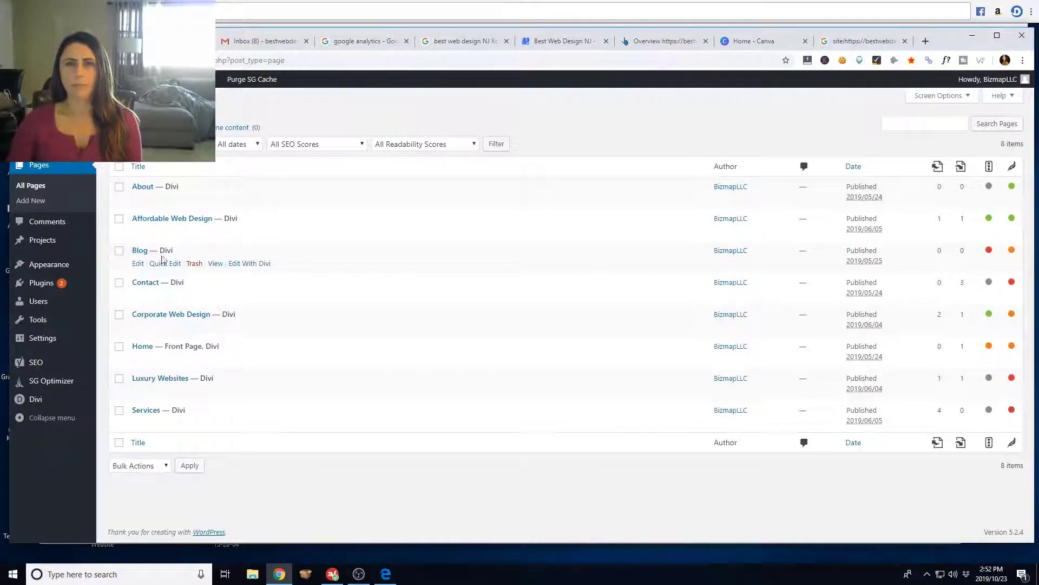
click(138, 296)
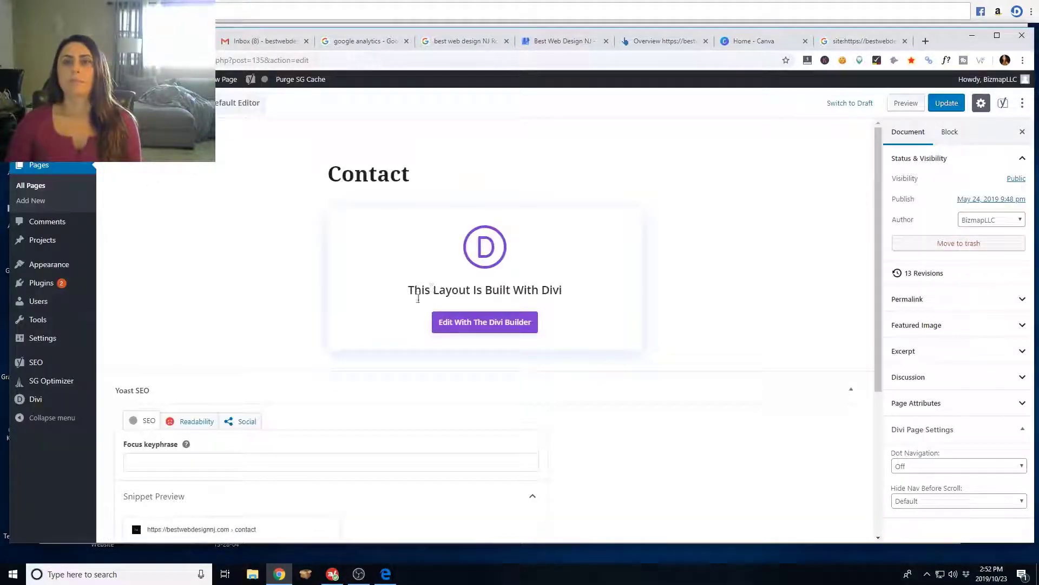
scroll(233, 387, down, 4)
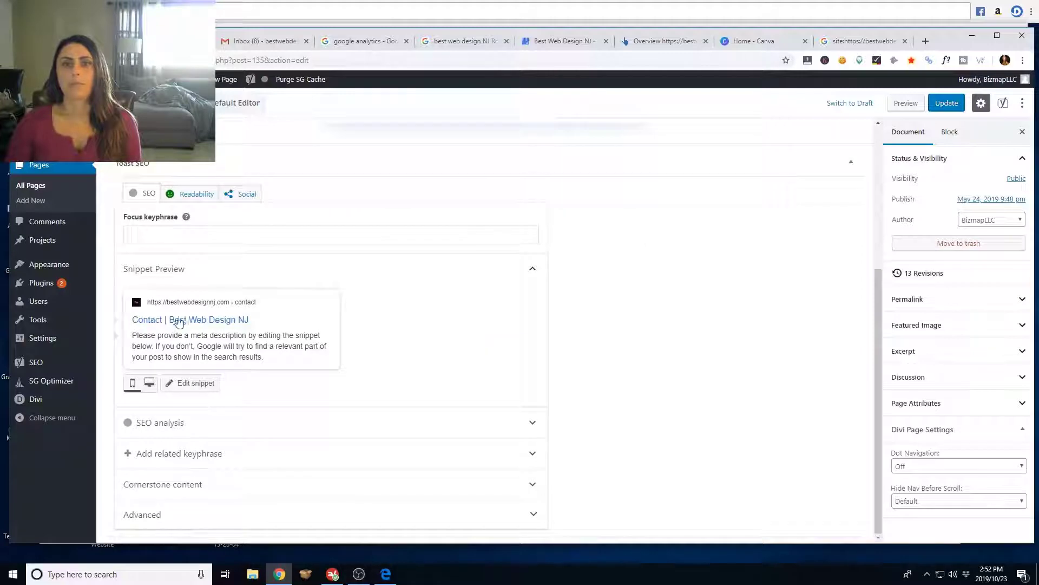
click(174, 321)
- Replace the Title variable in the Contact page's SEO title with "Contact Us Today", keeping the Page, Separator and Site title variables
click(145, 438)
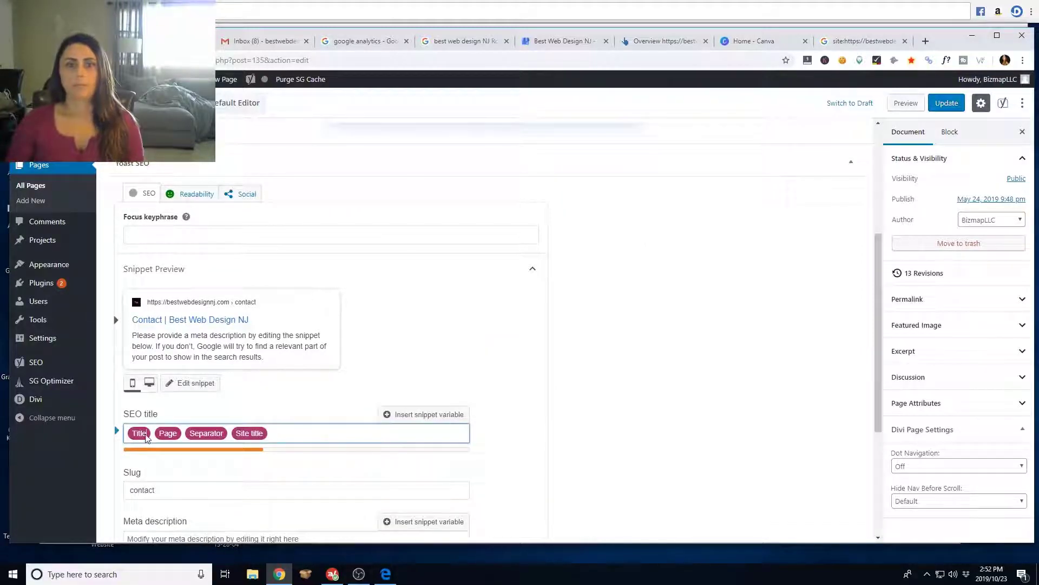
key(BackSpace)
text(Contact)
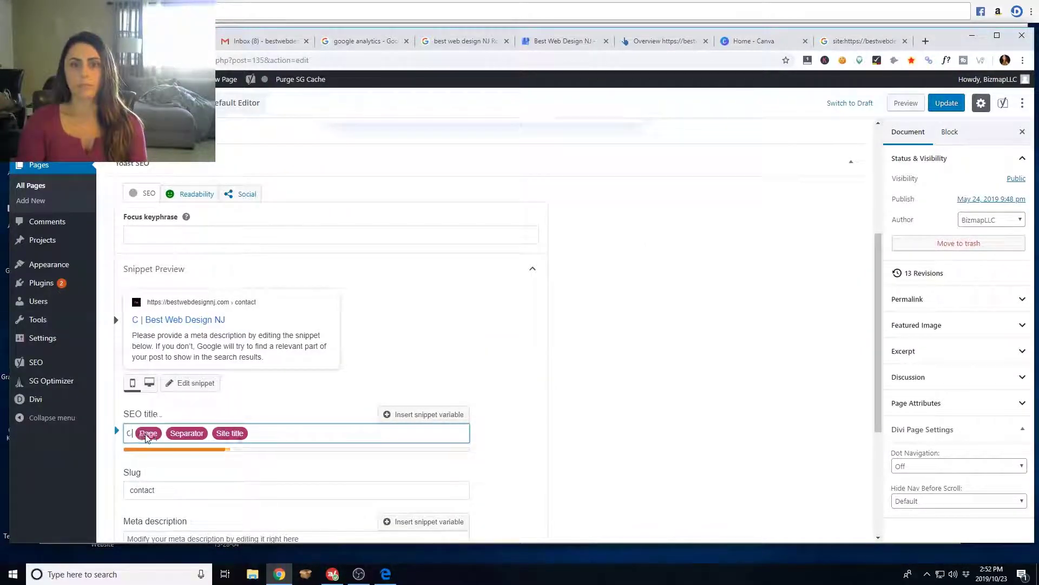
text( Us)
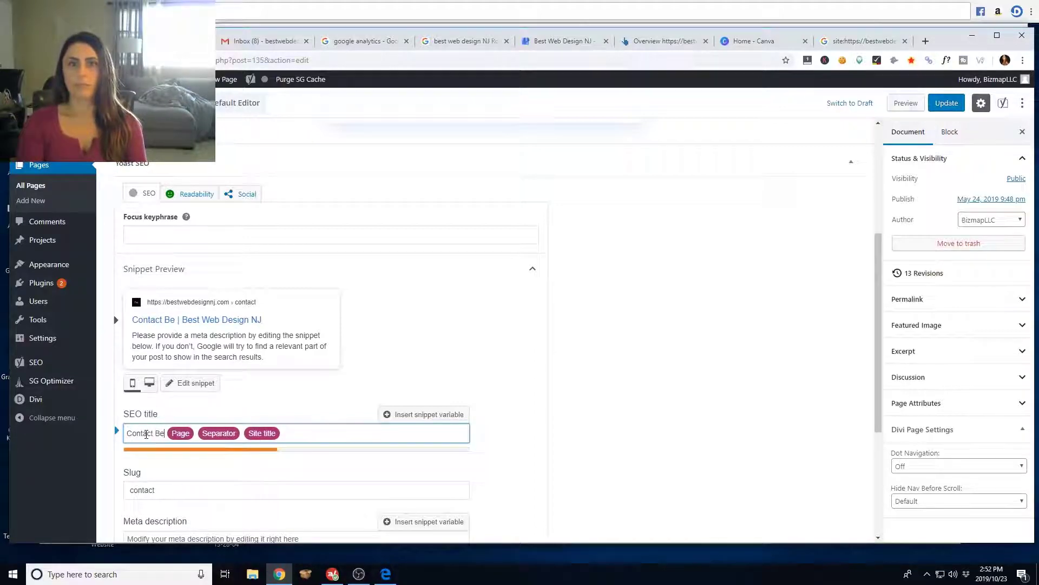
text( Today)
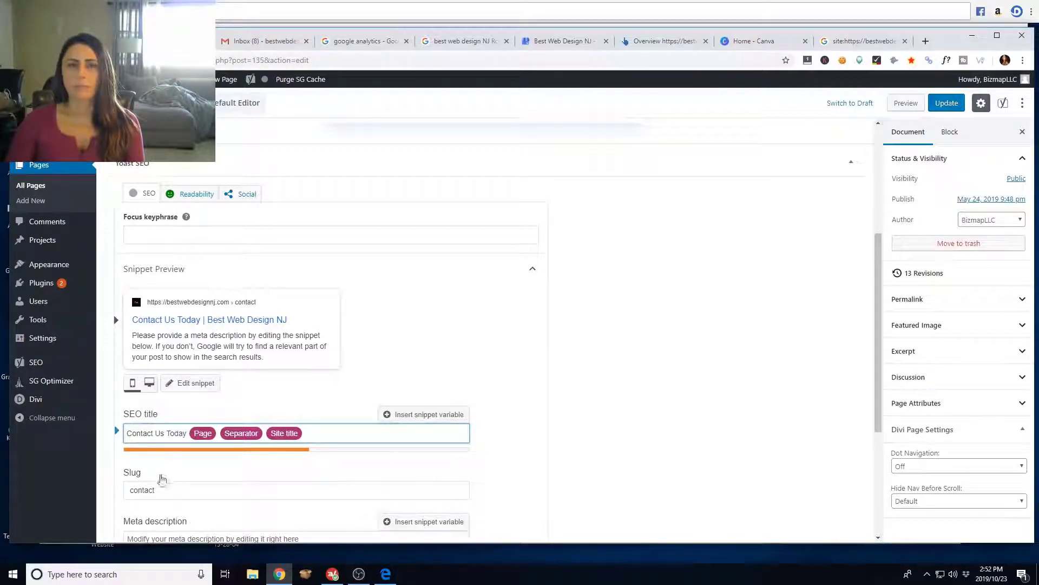
- Begin the Contact page's meta description with "Contact Best Web Design NJ today and request a free quote for services."
scroll(318, 415, down, 4)
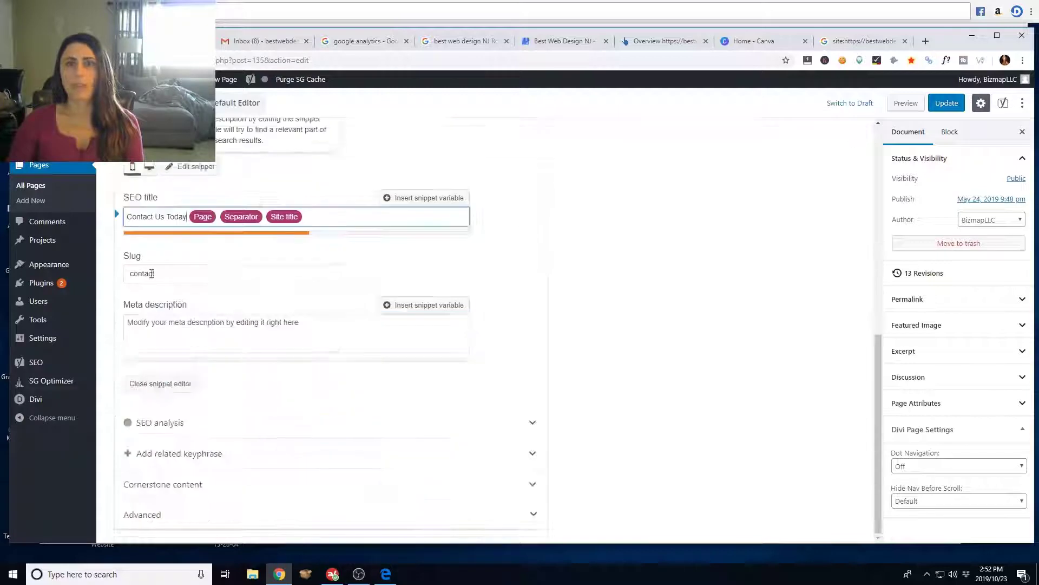
click(144, 323)
text(Con)
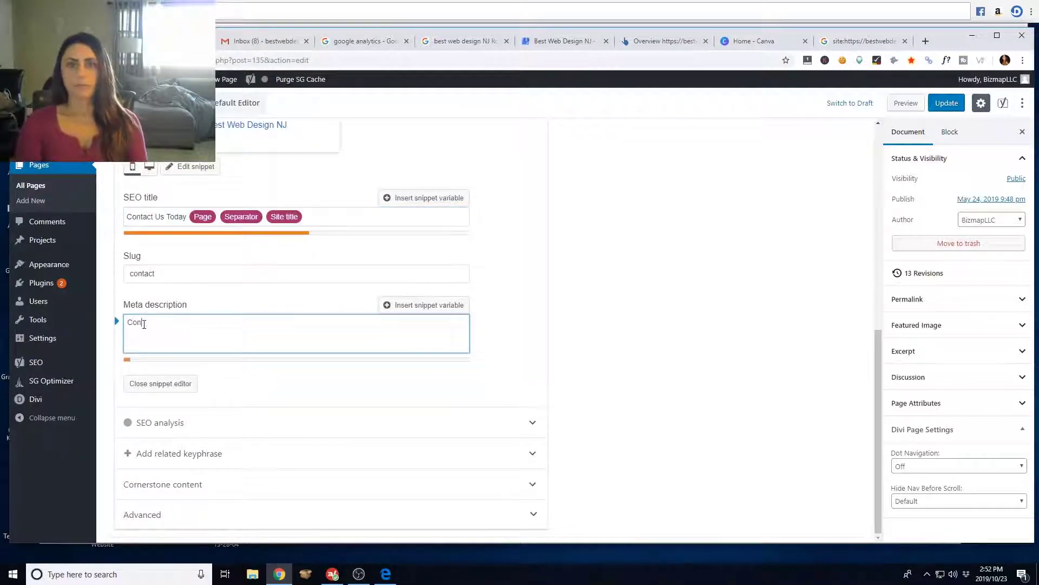
text(tact Best W)
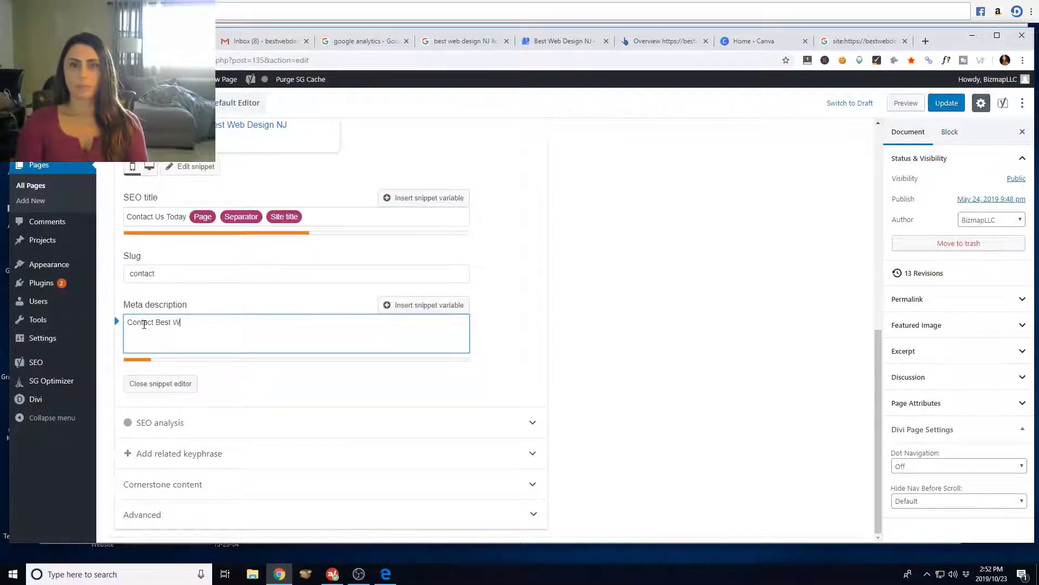
text(eb Design N)
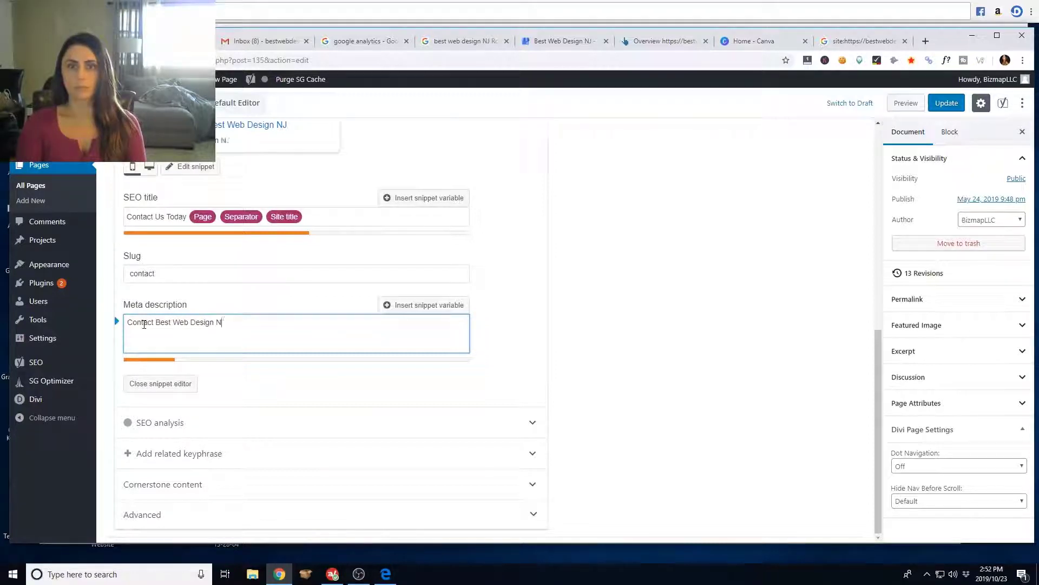
text(J toda)
text(d )
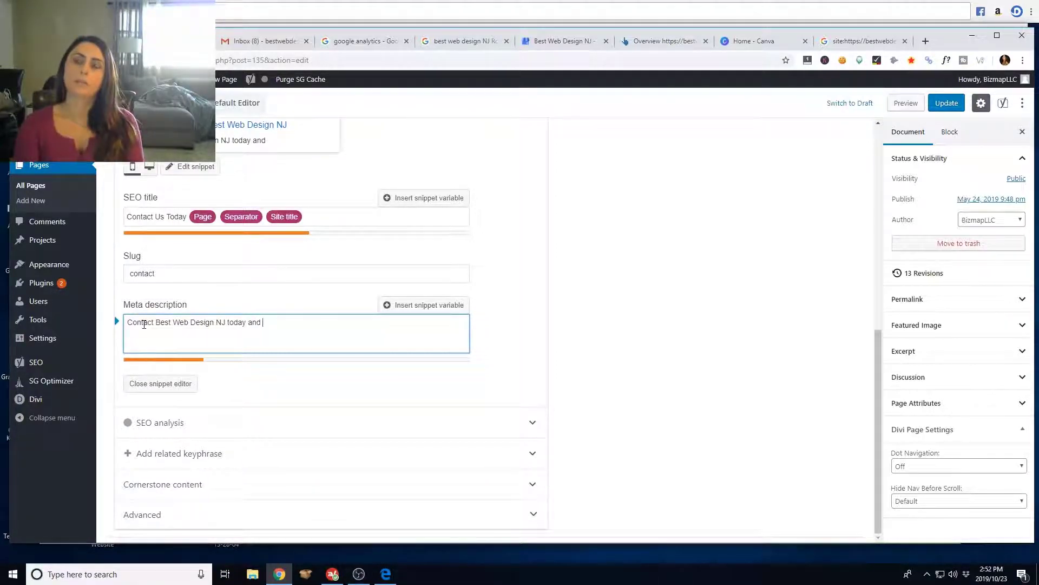
text(request a free )
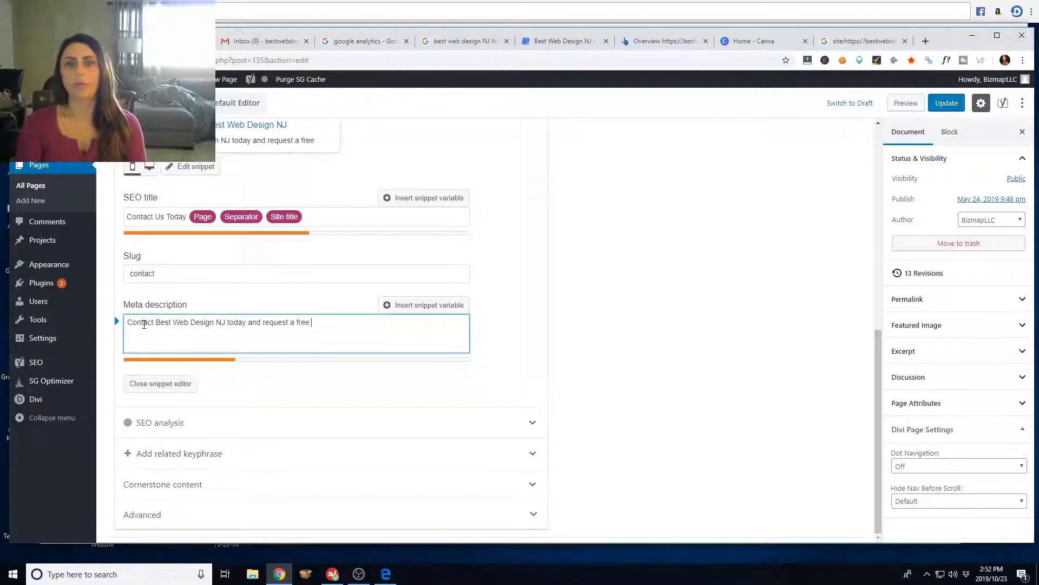
text(quote for servi)
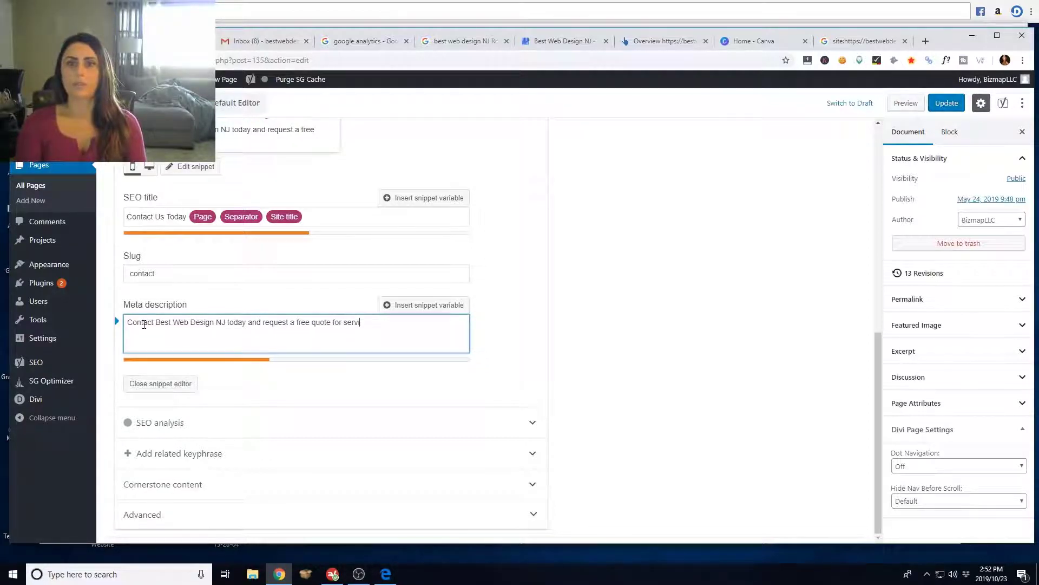
text(ces.  We are a)
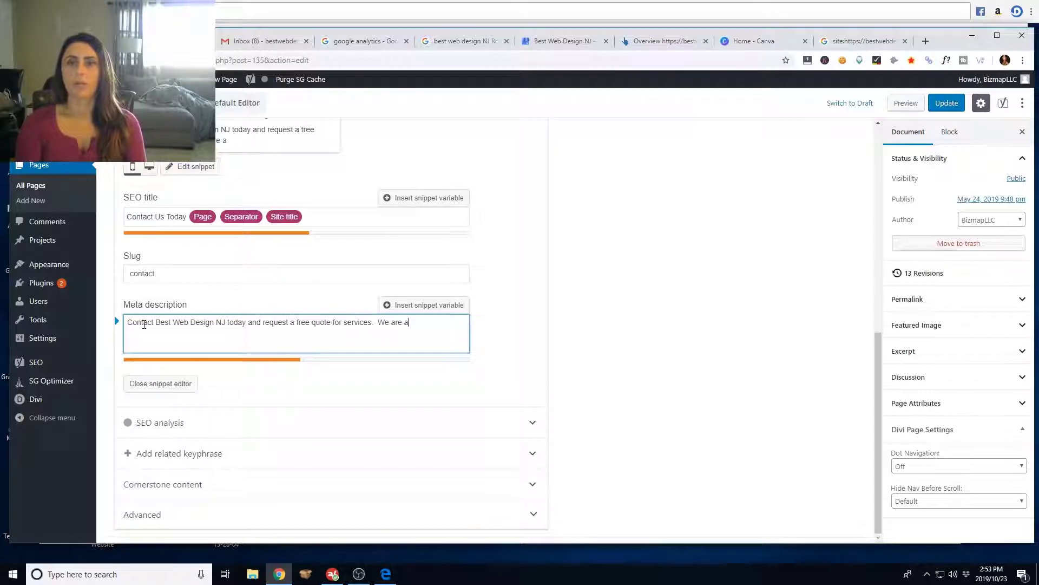
- Finish the meta description's second sentence as "We are available 24/7 to address customer needs!" and add "We look forward to hearing from you"
text(vailable)
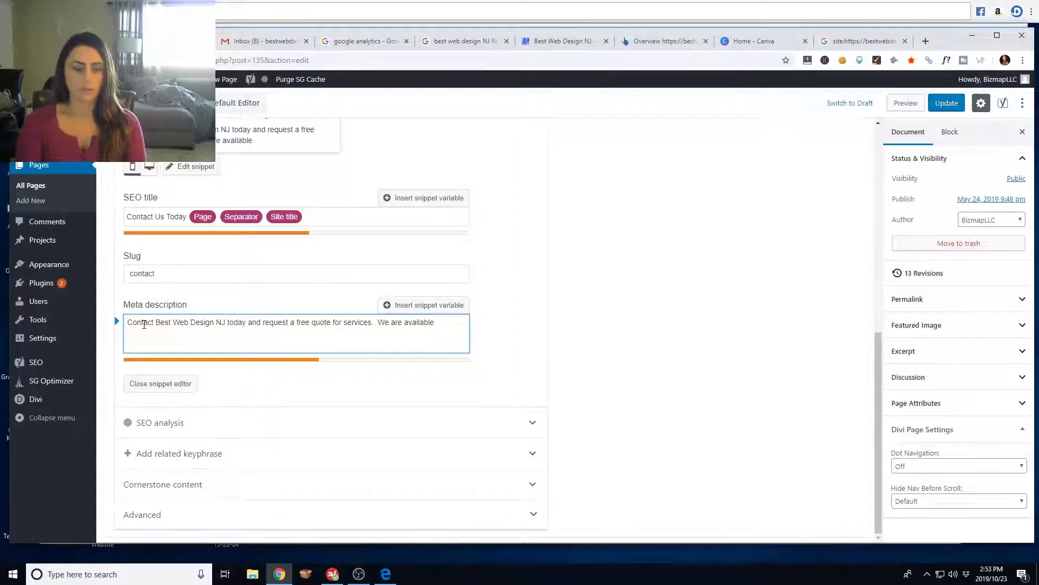
text( 24/7 )
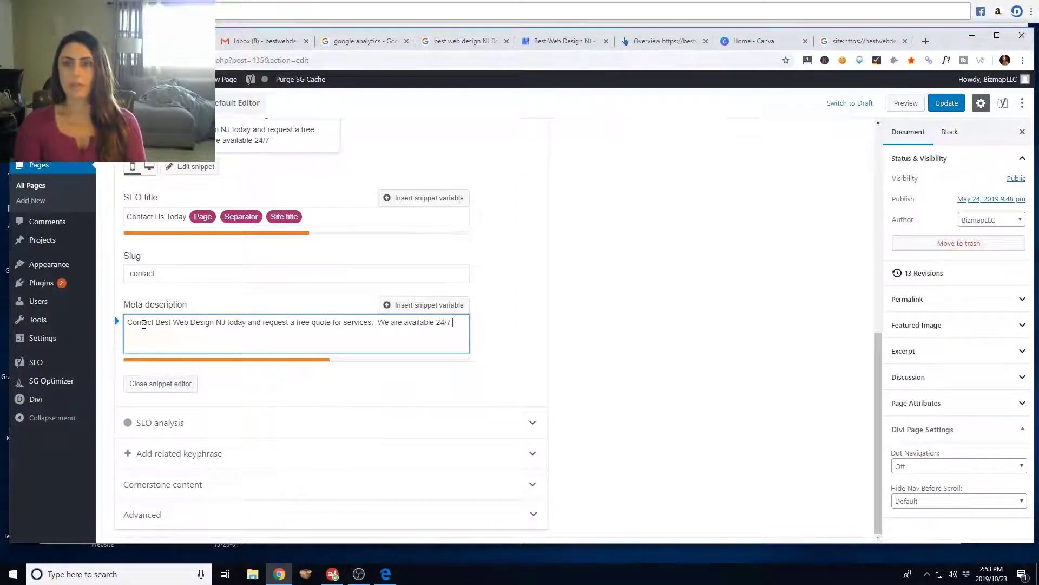
text(to addre)
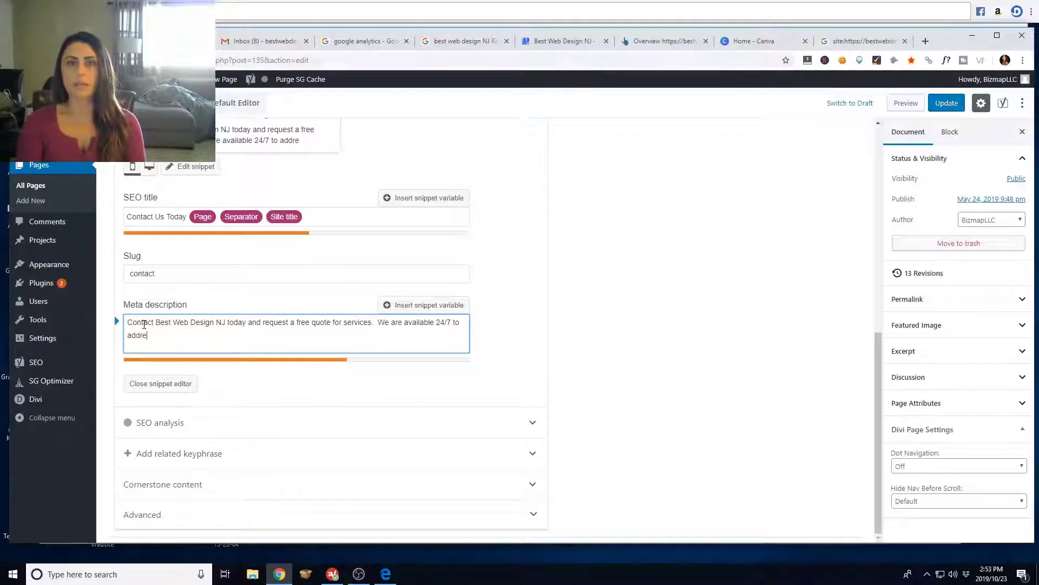
text(ss customer needs!)
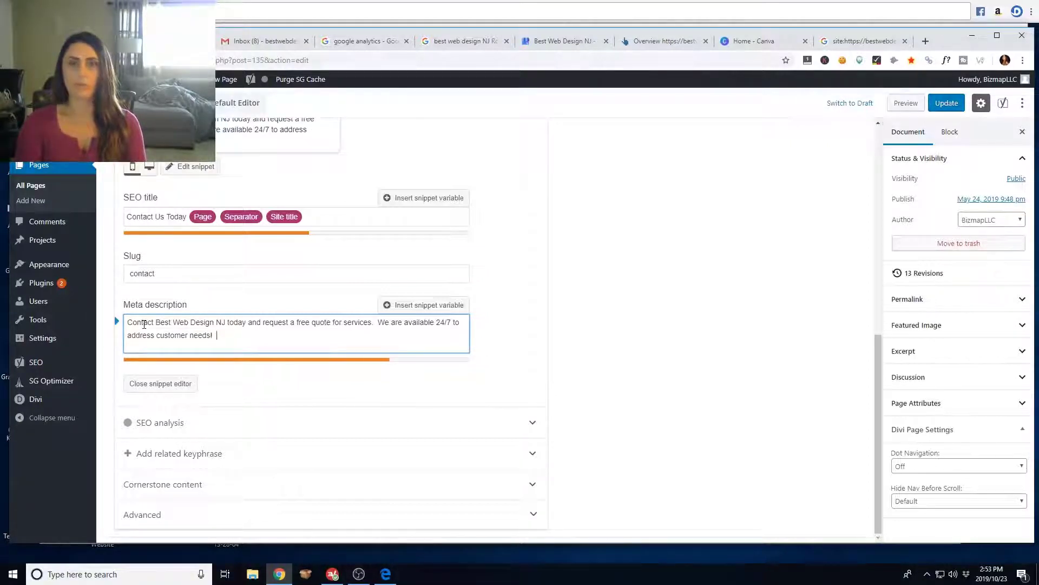
text(  We look forwa)
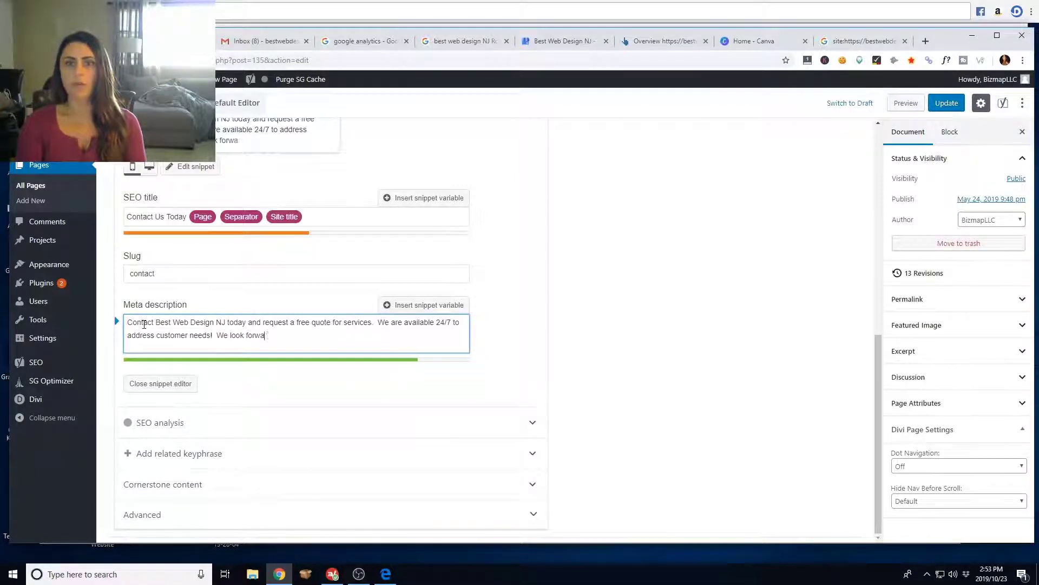
text(rd to hearing from you)
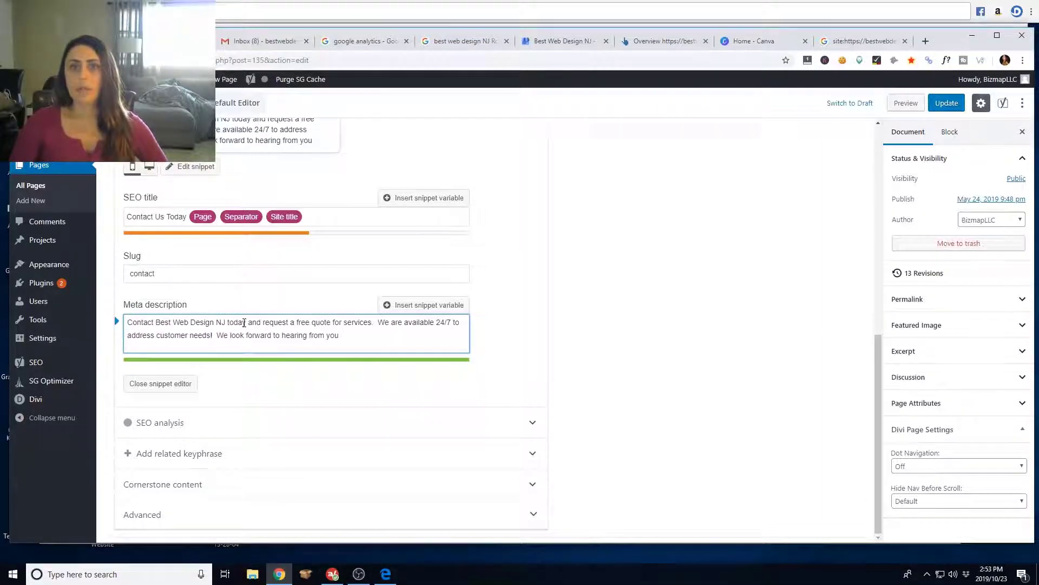
key(BackSpace)
key(BackSpace)
key(BackSpace)
key(BackSpace)
key(BackSpace)
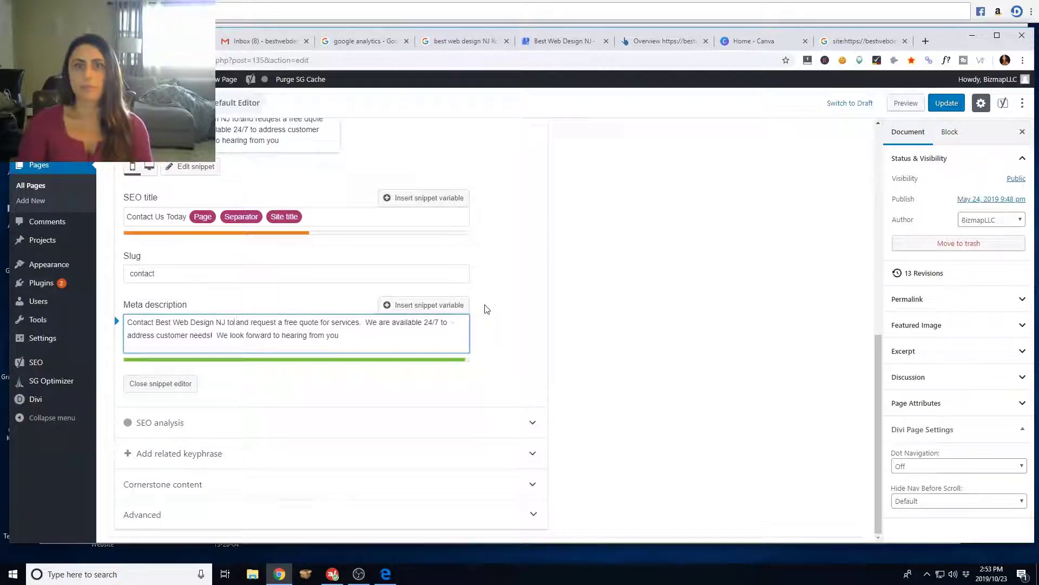
key(BackSpace)
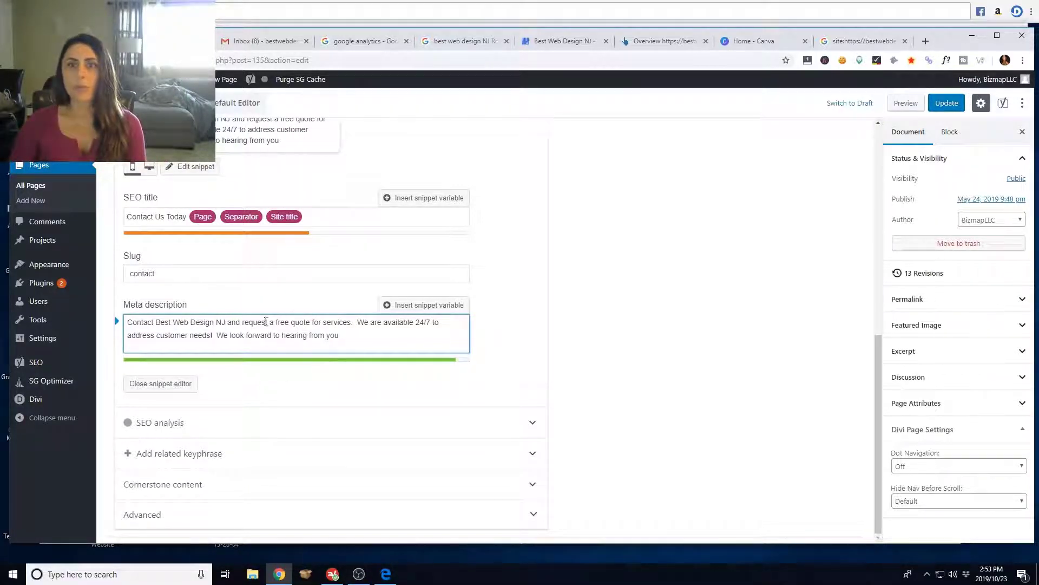
text(today)
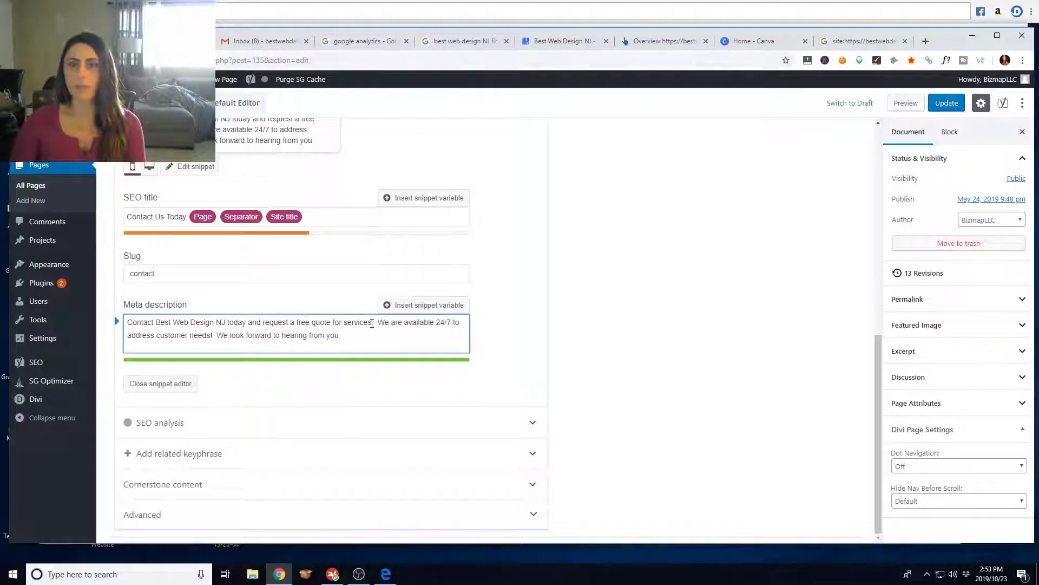
- Replace "quote for services" with "design analysis" in the first sentence of the Contact page's meta description
key(BackSpace)
key(BackSpace)
key(BackSpace)
key(BackSpace)
key(BackSpace)
key(BackSpace)
key(BackSpace)
key(BackSpace)
key(BackSpace)
key(BackSpace)
key(BackSpace)
key(BackSpace)
key(BackSpace)
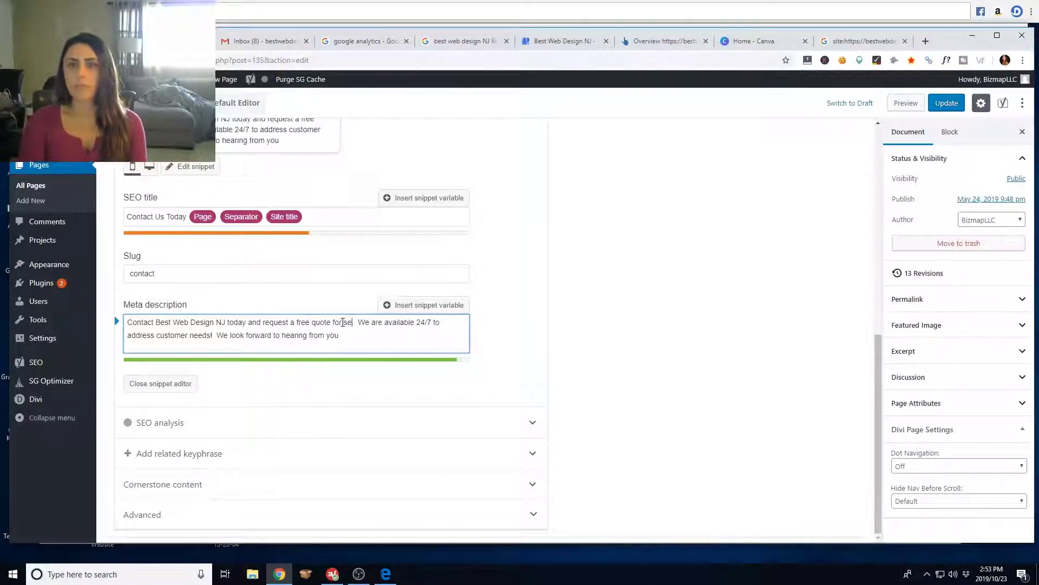
key(BackSpace)
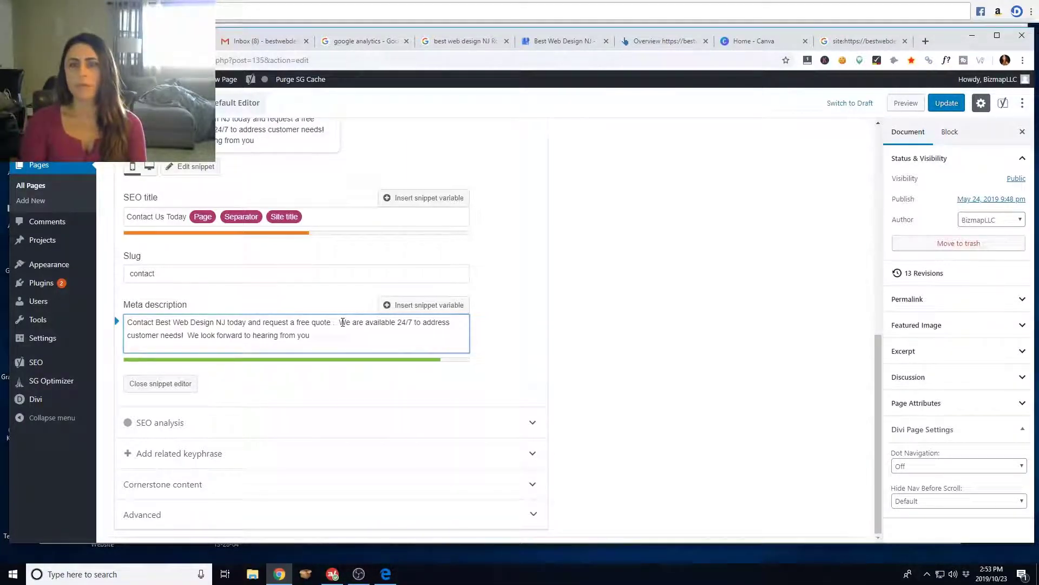
key(BackSpace)
key(BackSpace)
key(BackSpace)
key(BackSpace)
key(BackSpace)
key(BackSpace)
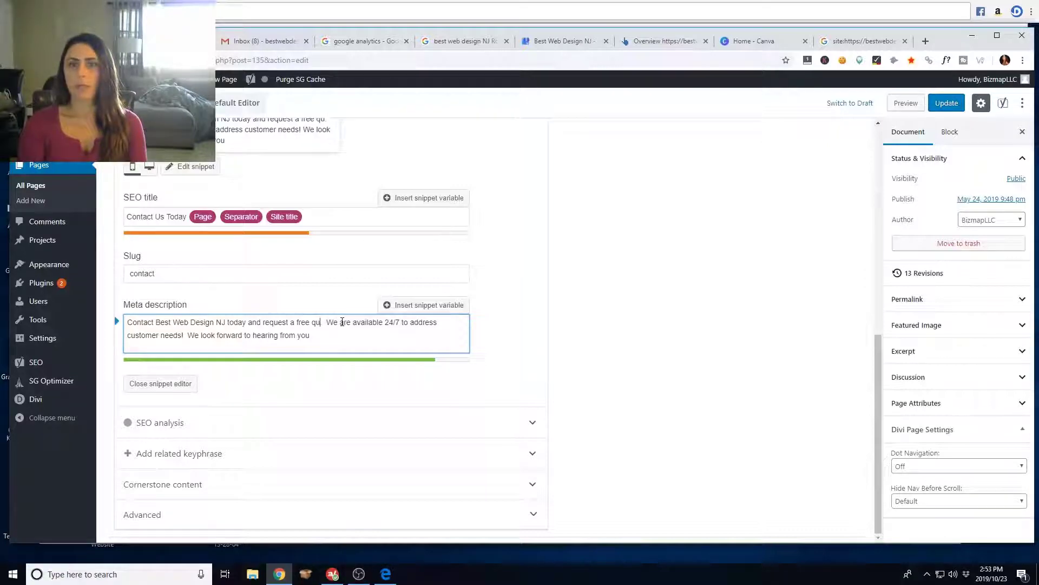
text(desing)
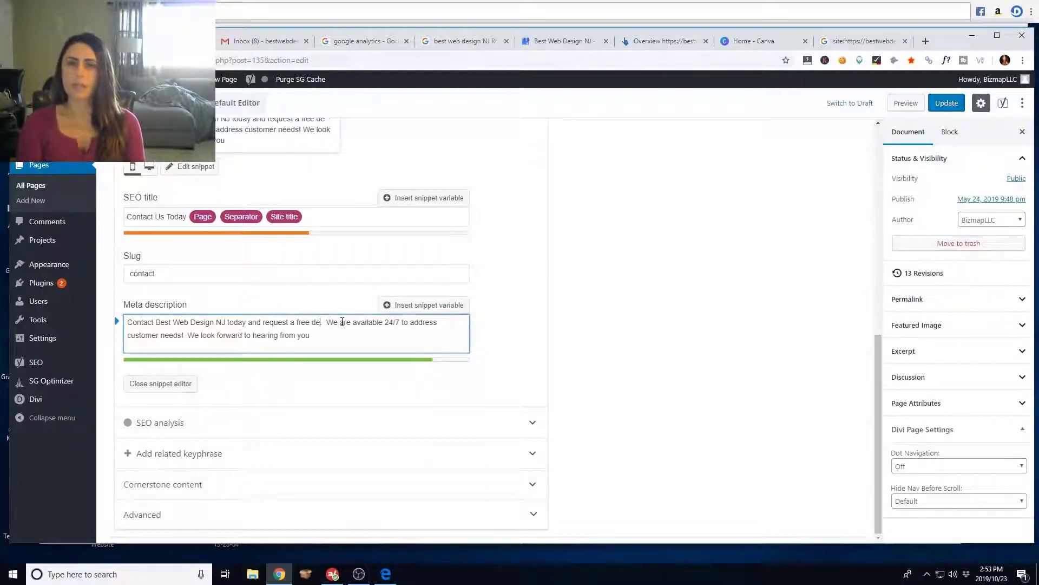
key(BackSpace)
key(BackSpace)
text(gn and)
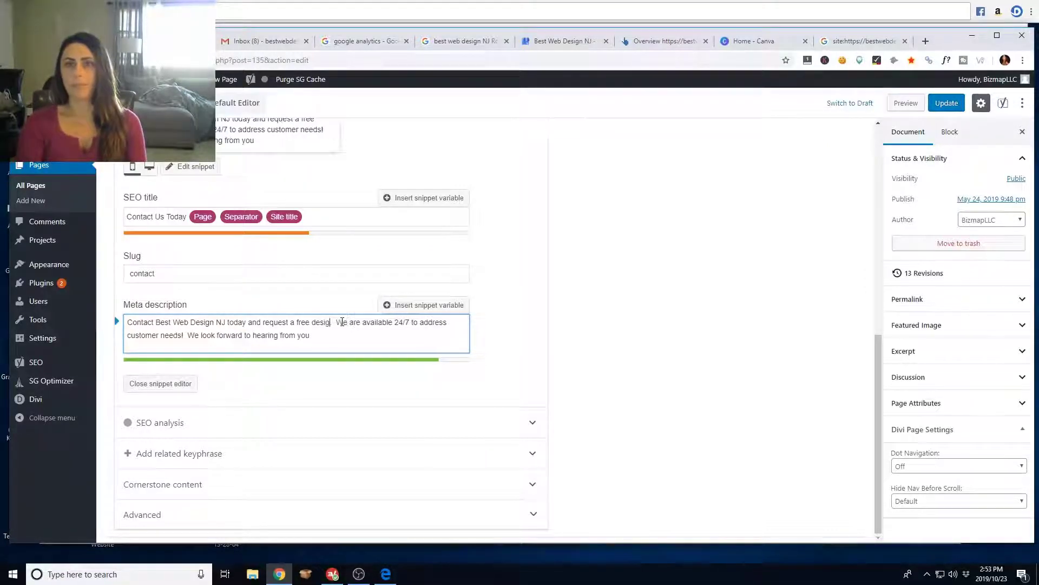
text(lays)
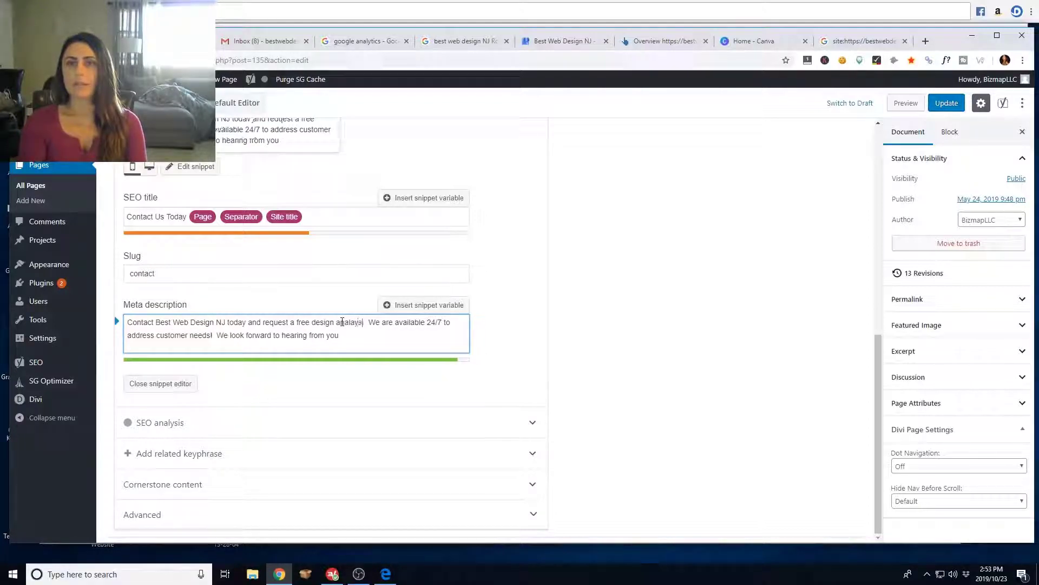
key(BackSpace)
key(BackSpace)
key(BackSpace)
text(ysis)
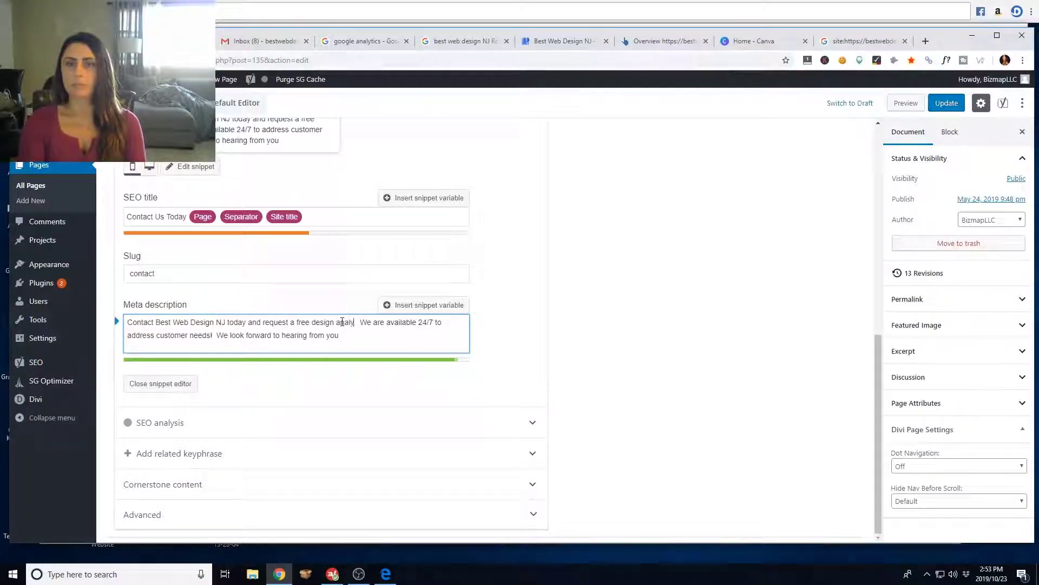
- Punctuate the meta description, closing its last sentence with an exclamation mark, and update the Contact page
text(.)
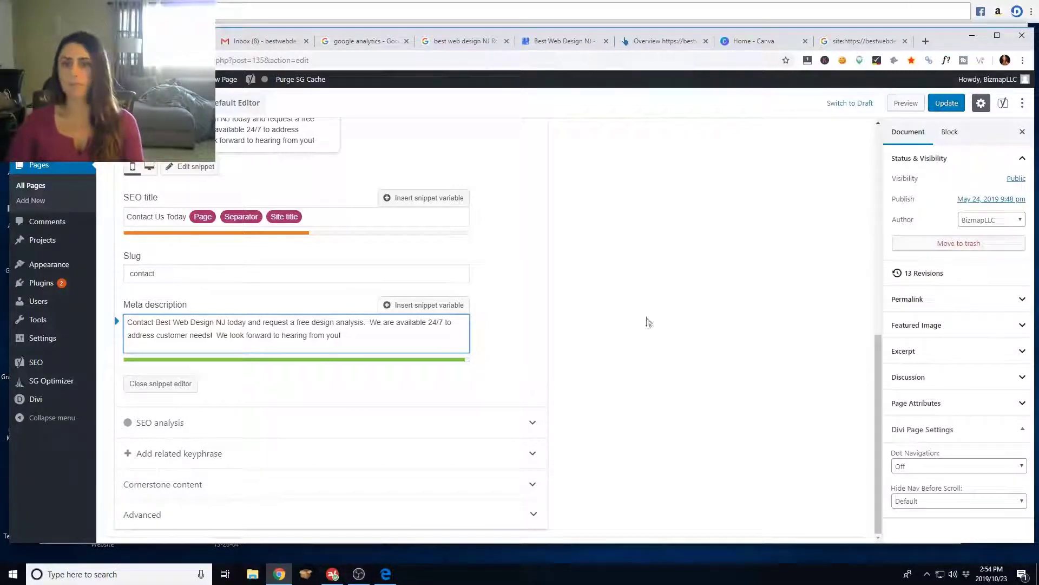
click(947, 103)
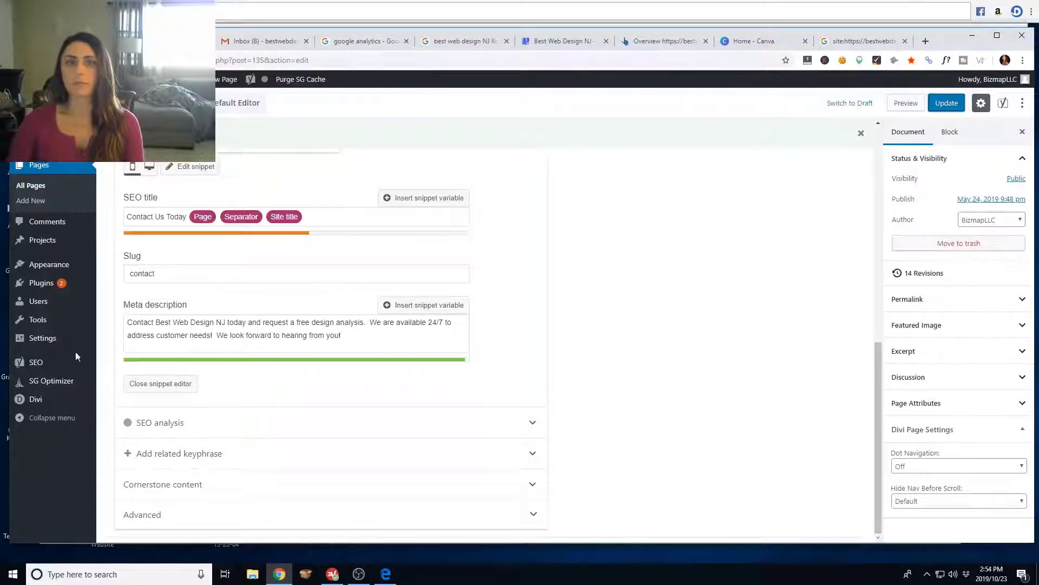
- Open the Corporate Web Design and Home pages from the page list in turn and review each one's search snippet
scroll(440, 274, up, 10)
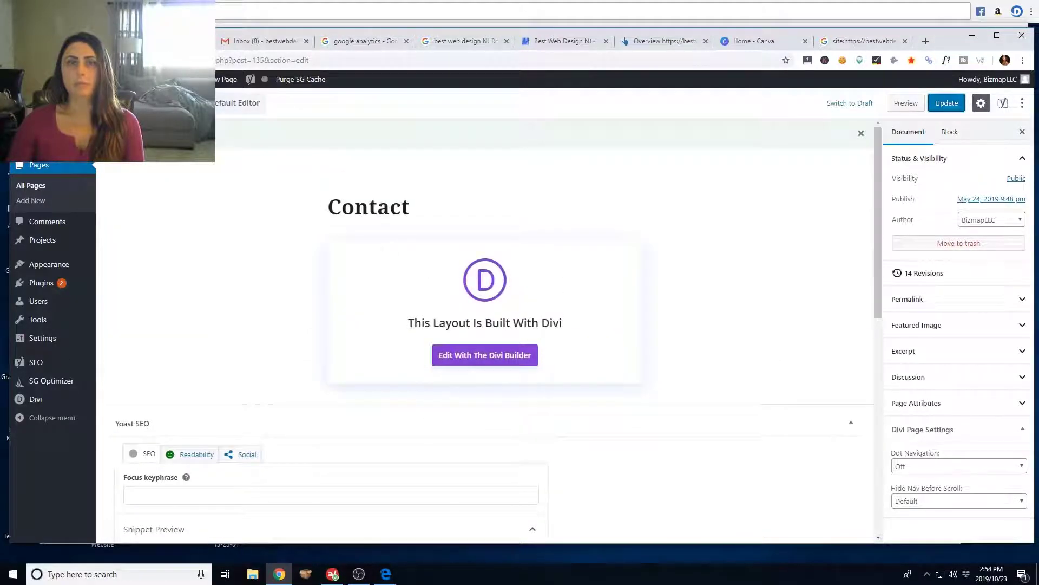
click(33, 186)
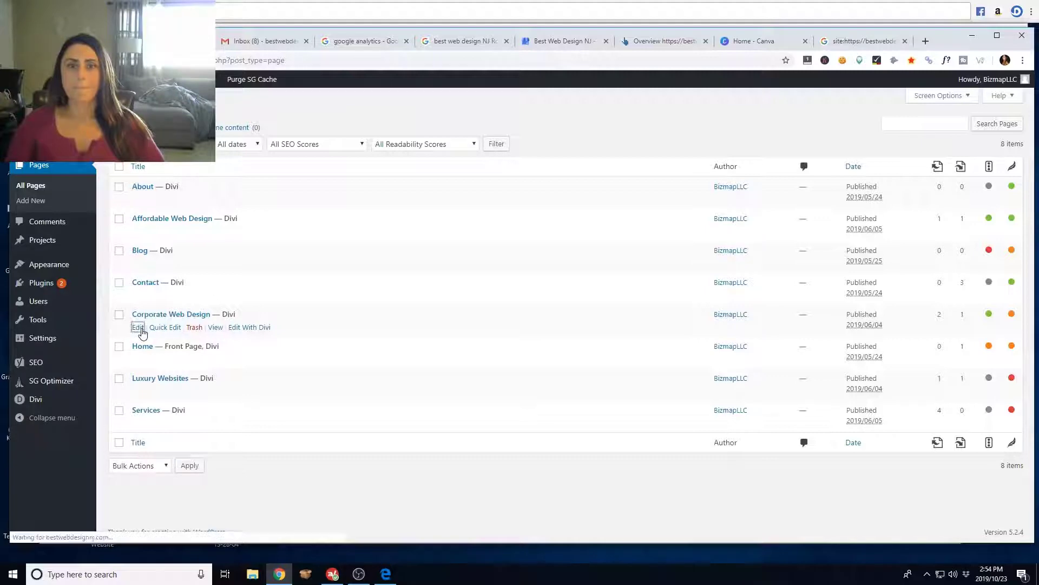
click(150, 314)
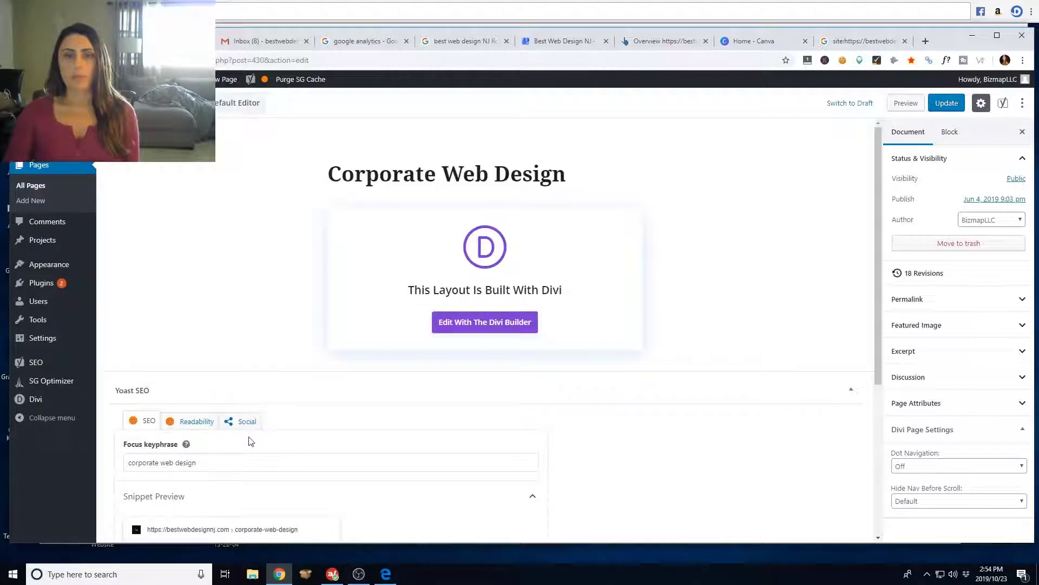
scroll(223, 453, down, 4)
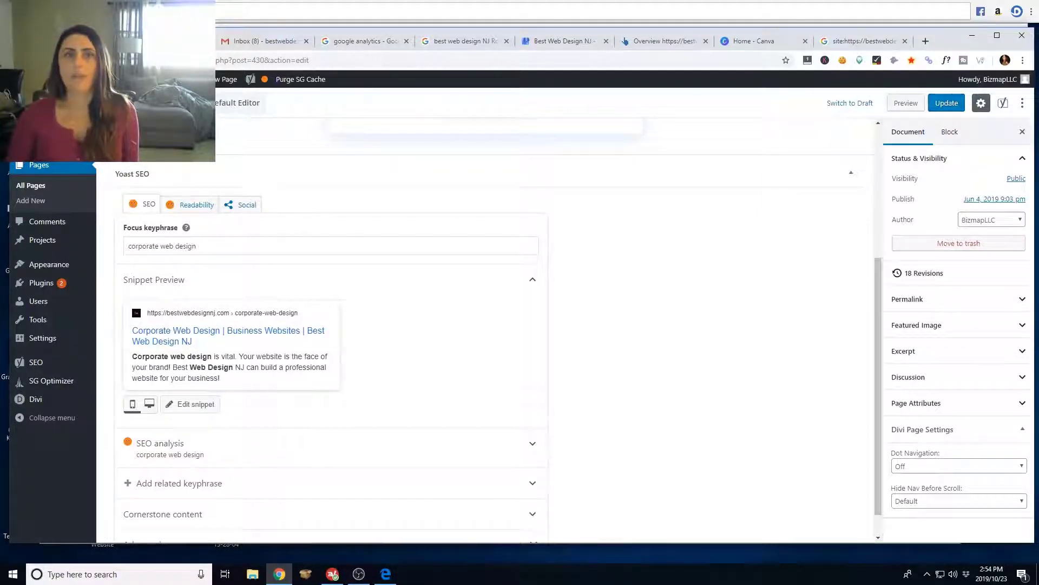
click(35, 188)
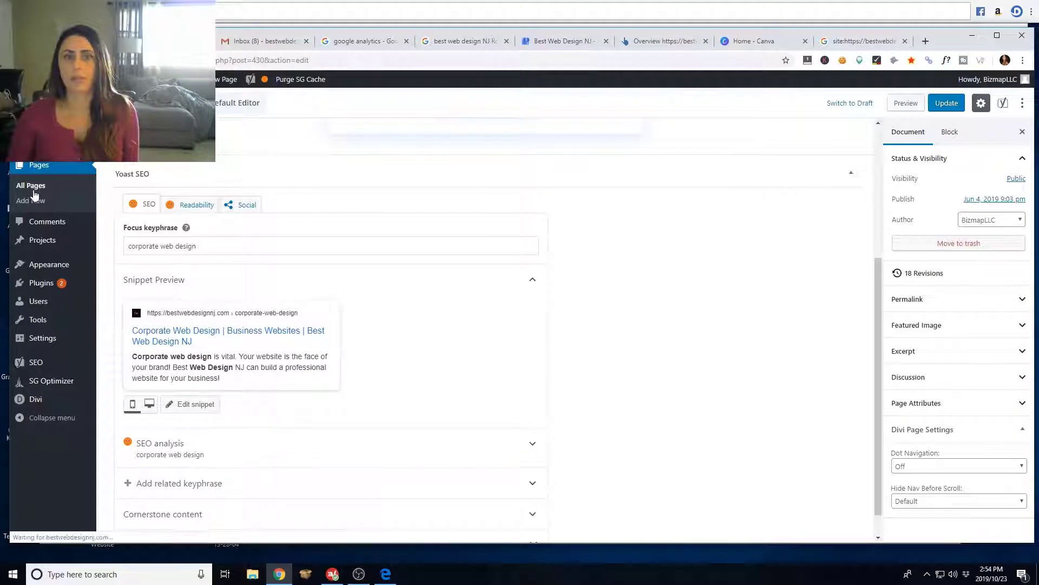
mouse_move(173, 357)
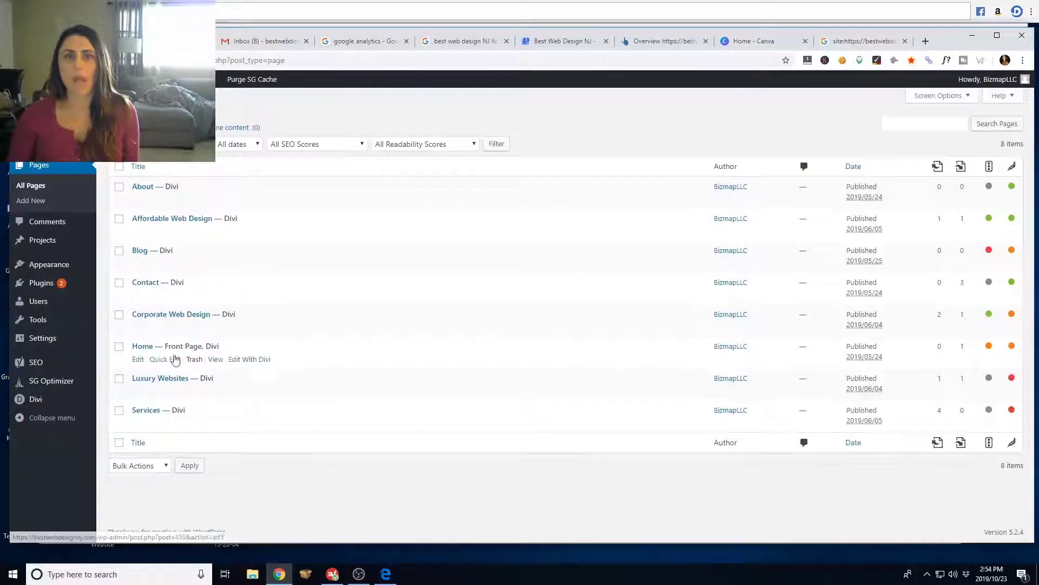
click(137, 360)
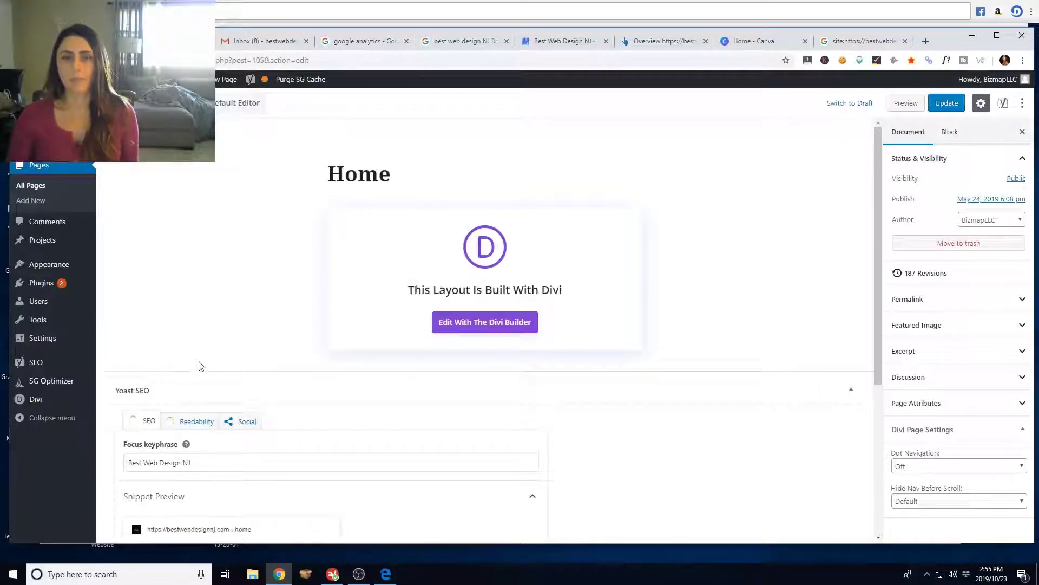
scroll(199, 364, down, 4)
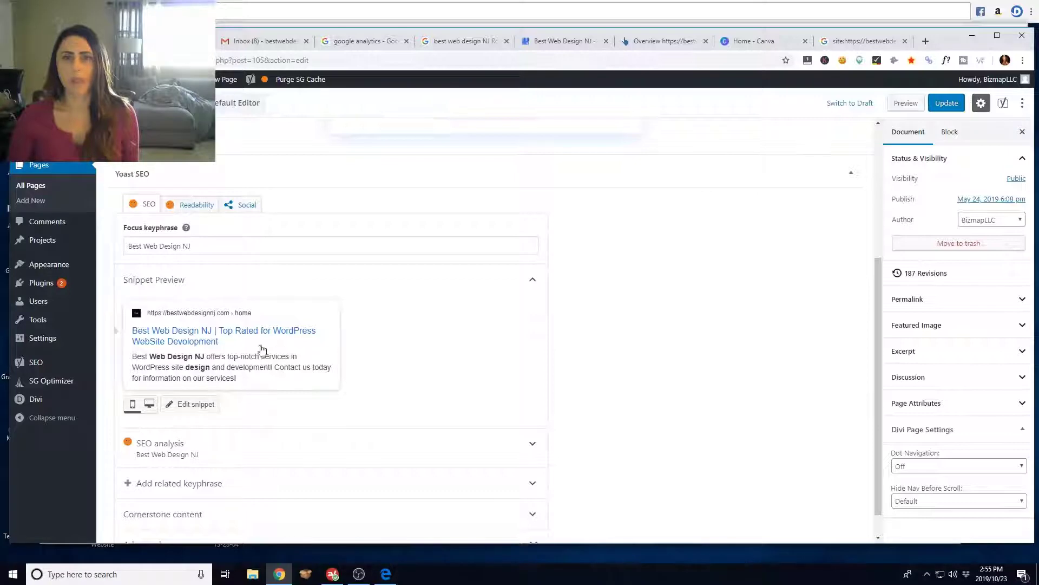
scroll(263, 352, up, 4)
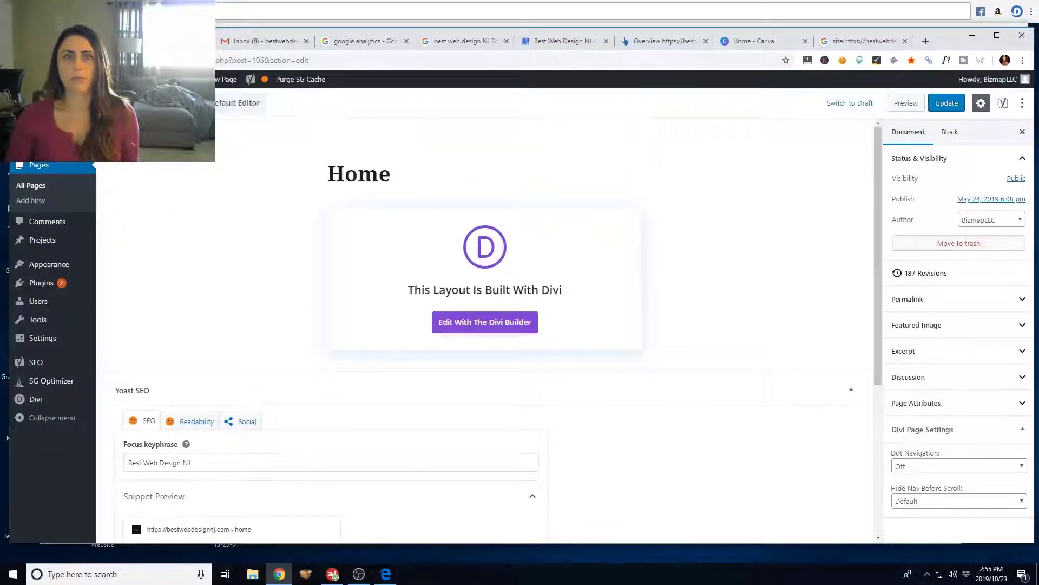
- Return to the list of all pages, open the Luxury Websites page for editing and set its focus keyphrase to "luxury websites"
click(31, 186)
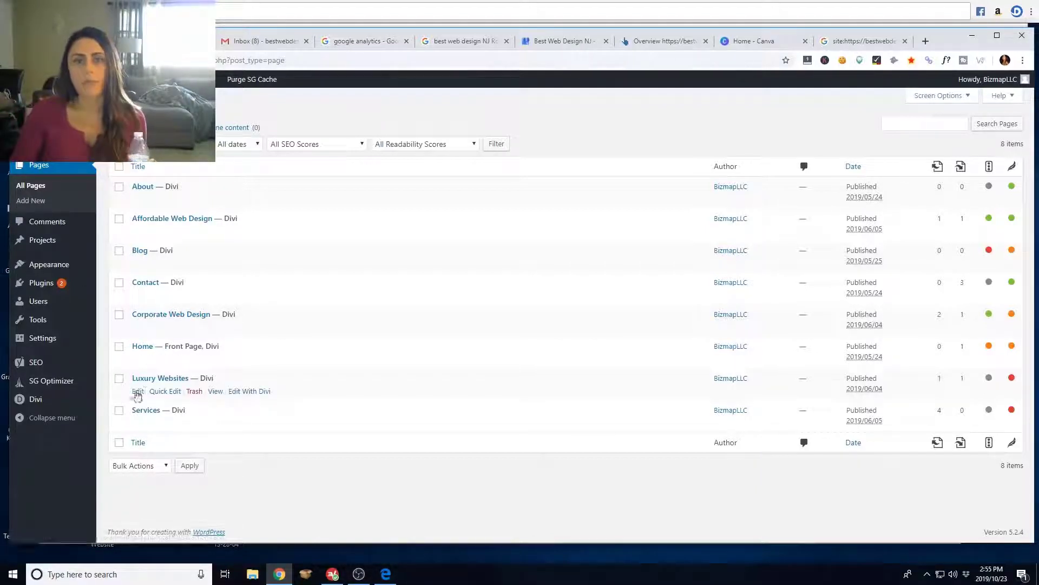
click(137, 392)
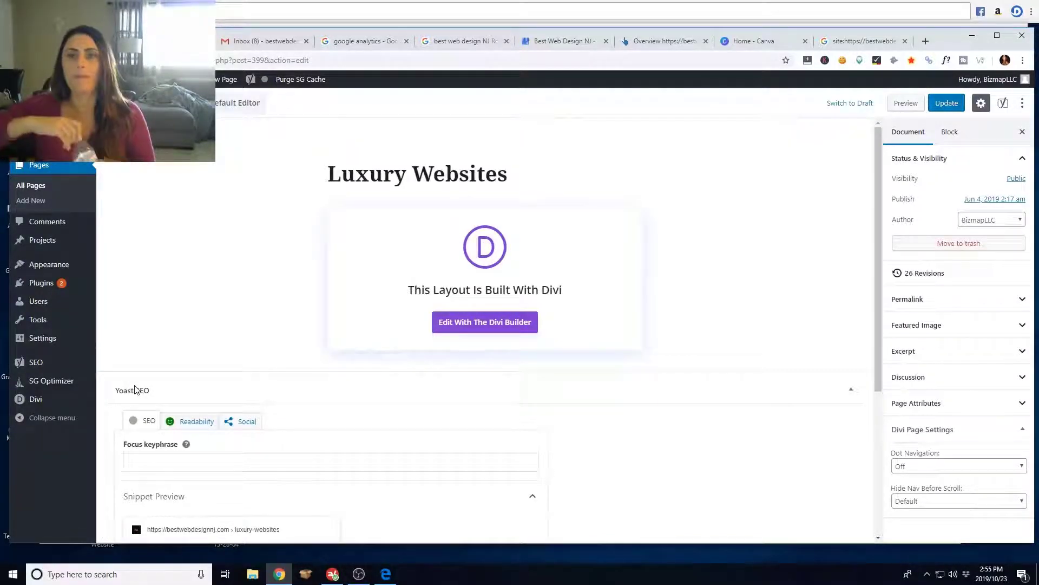
click(177, 470)
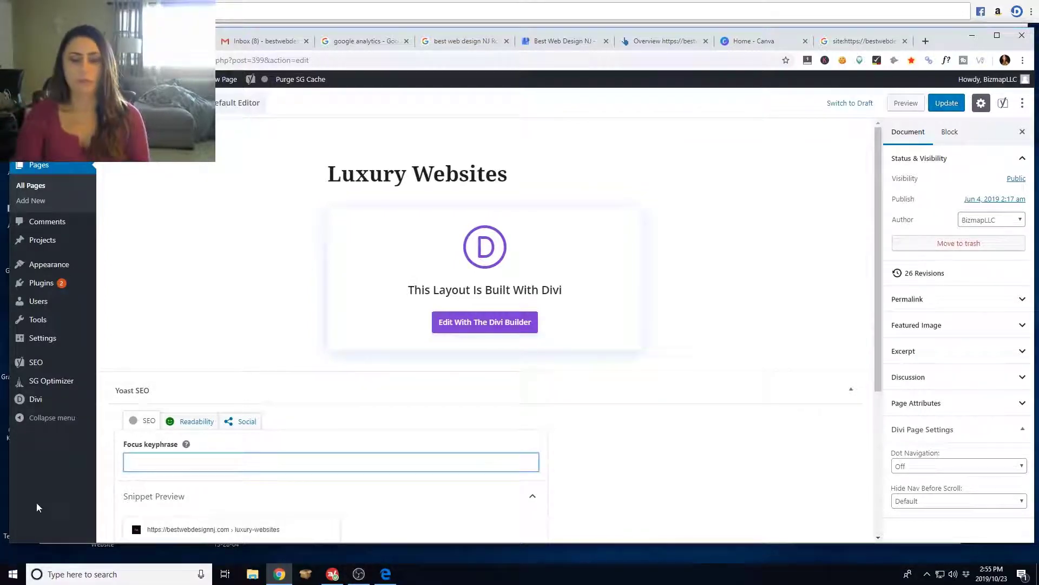
text(lux)
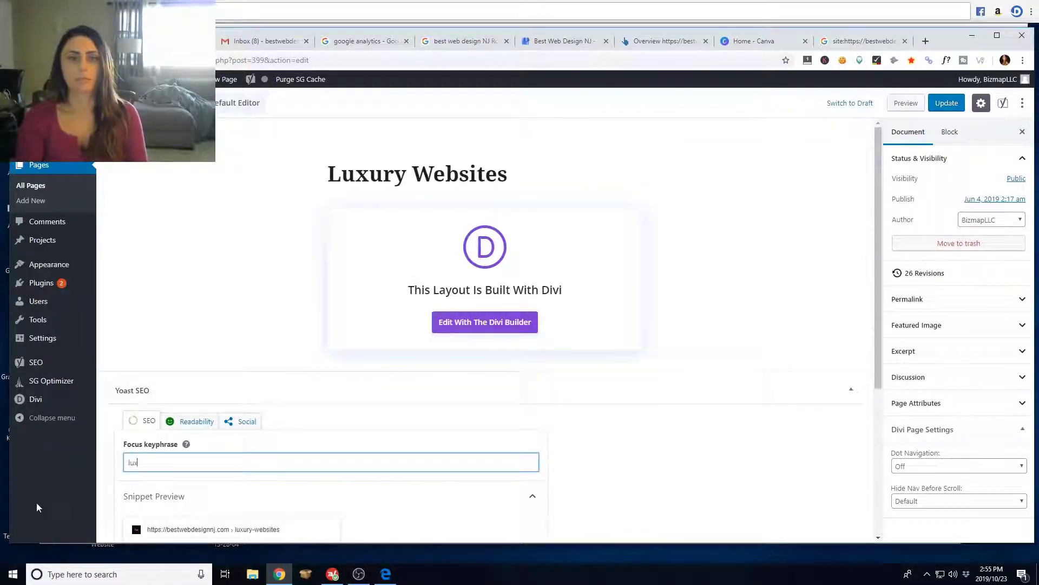
text(ury websit)
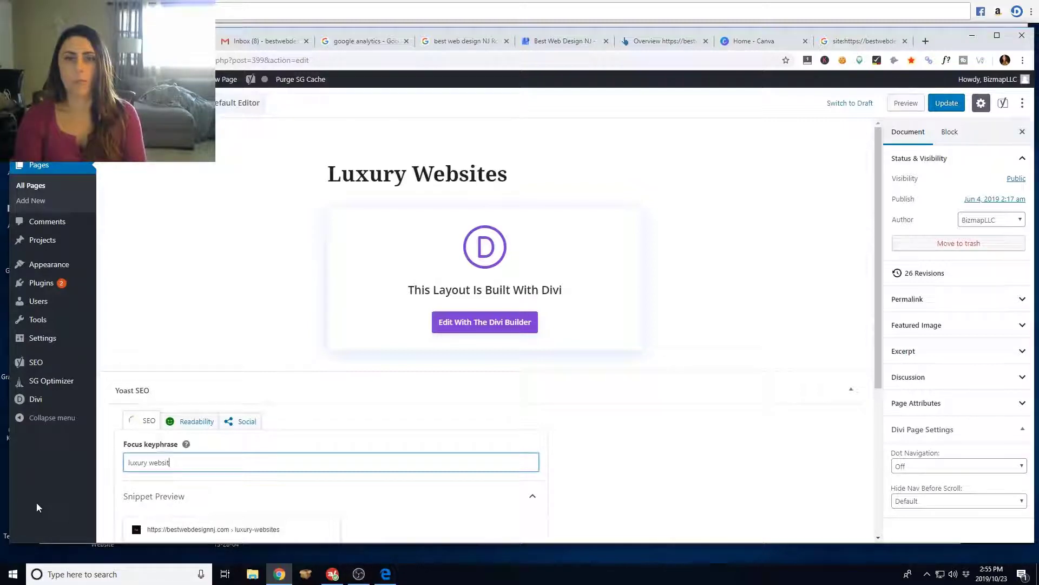
text(es)
- Replace the Luxury Websites page's default SEO title variables with "Luxury Websites | Sleek, Responsive WordPress Sites"
scroll(361, 417, down, 4)
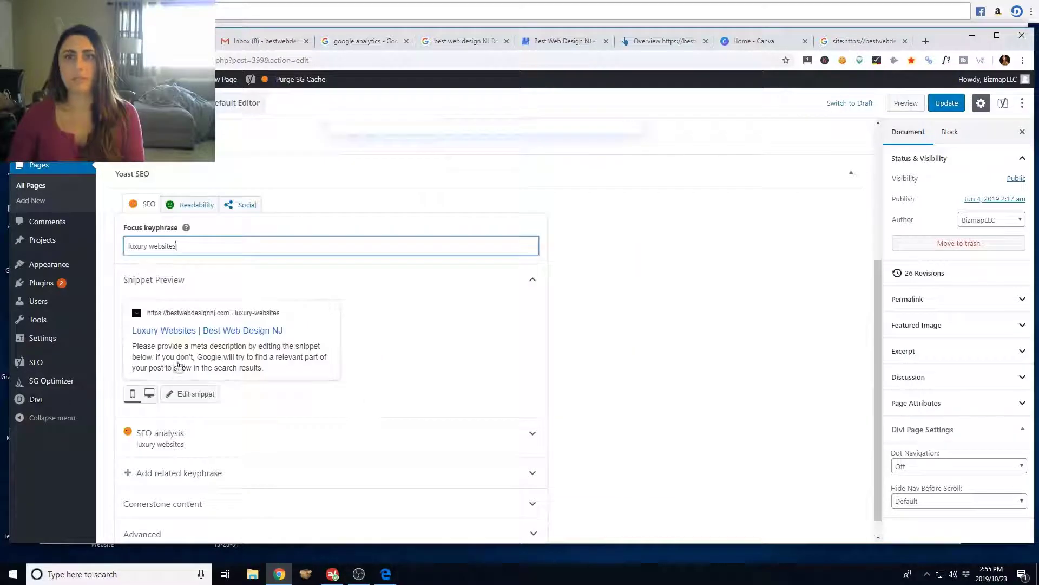
click(236, 331)
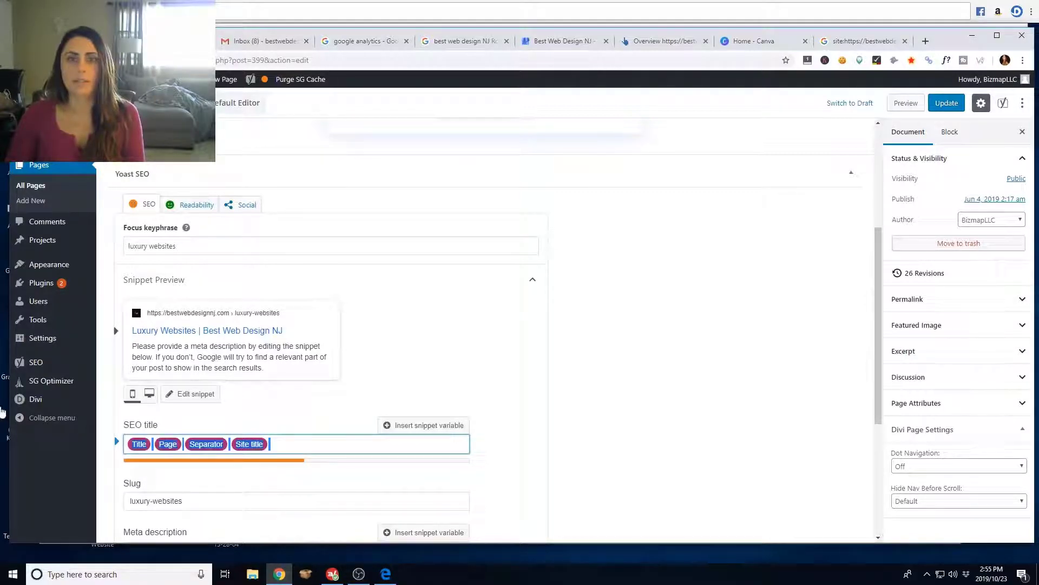
key(ctrl+a)
key(BackSpace)
text(Luxu)
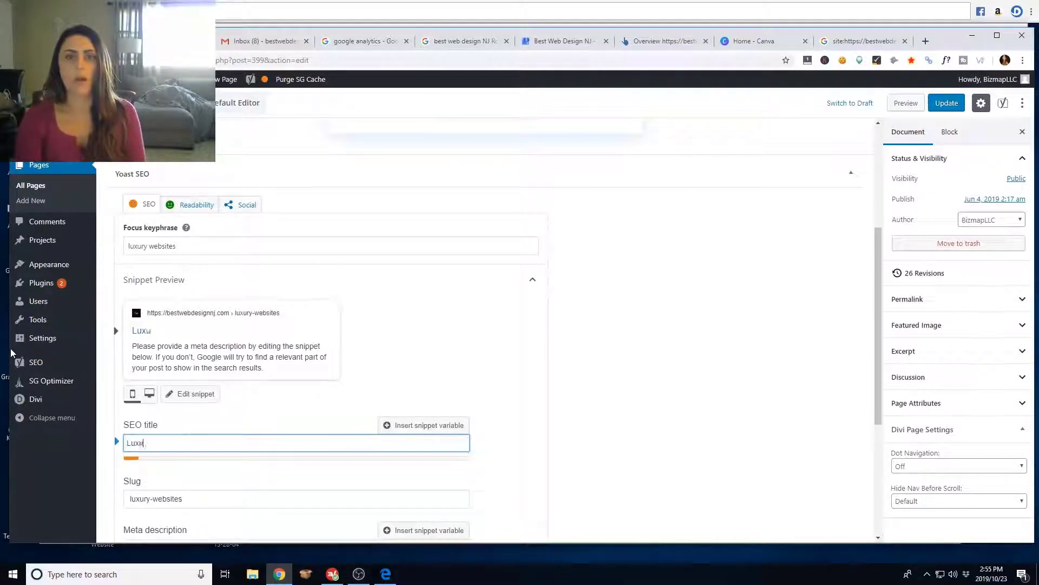
text(ry Webs)
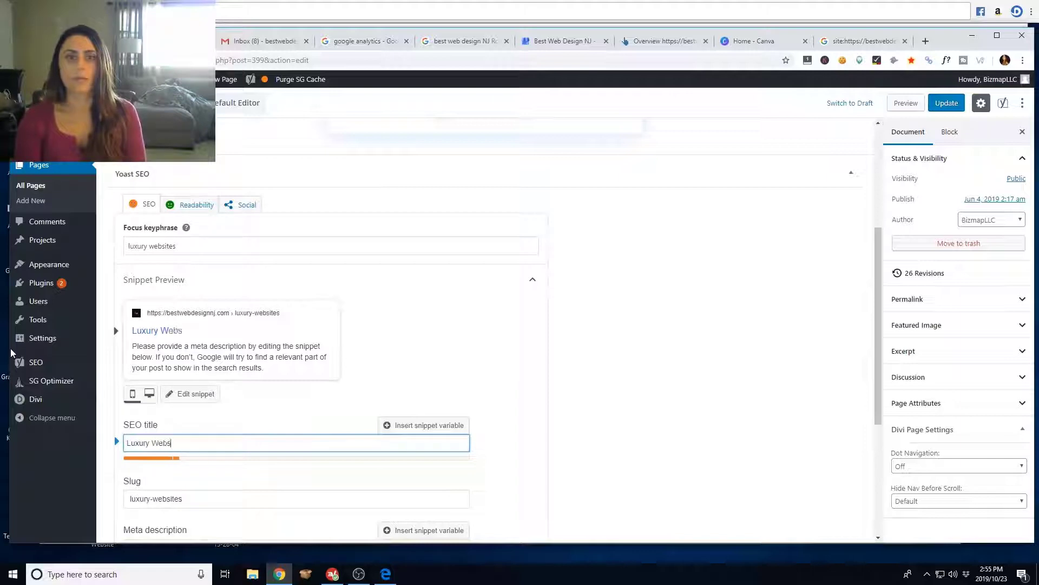
text(ites |)
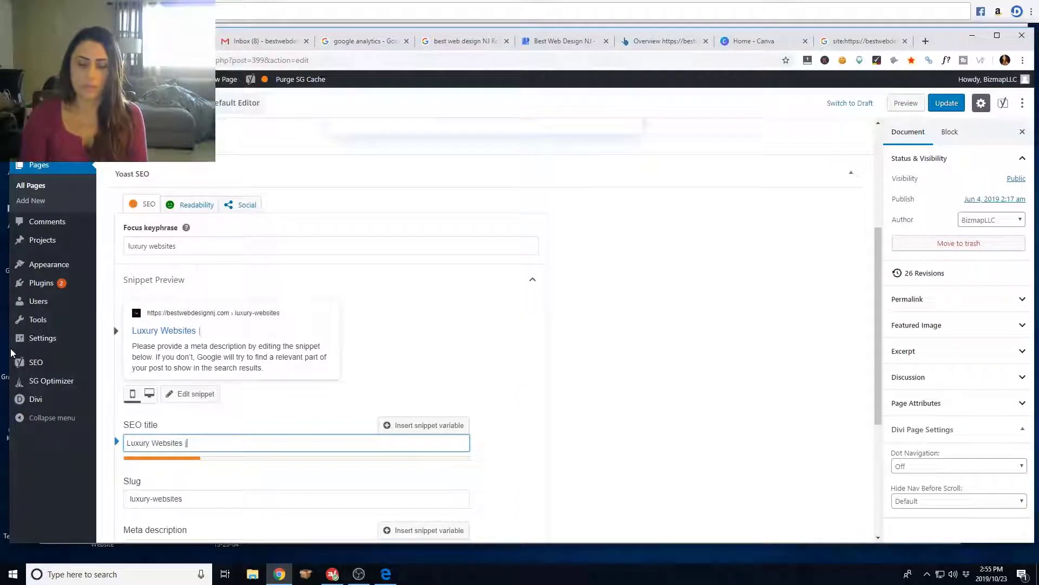
text( Seleek, )
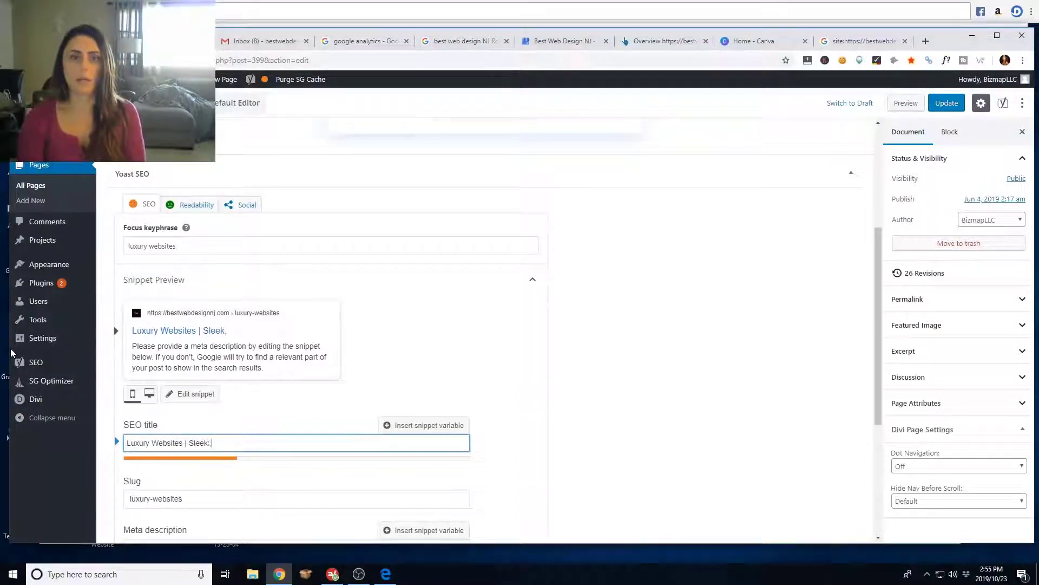
text(Responsive )
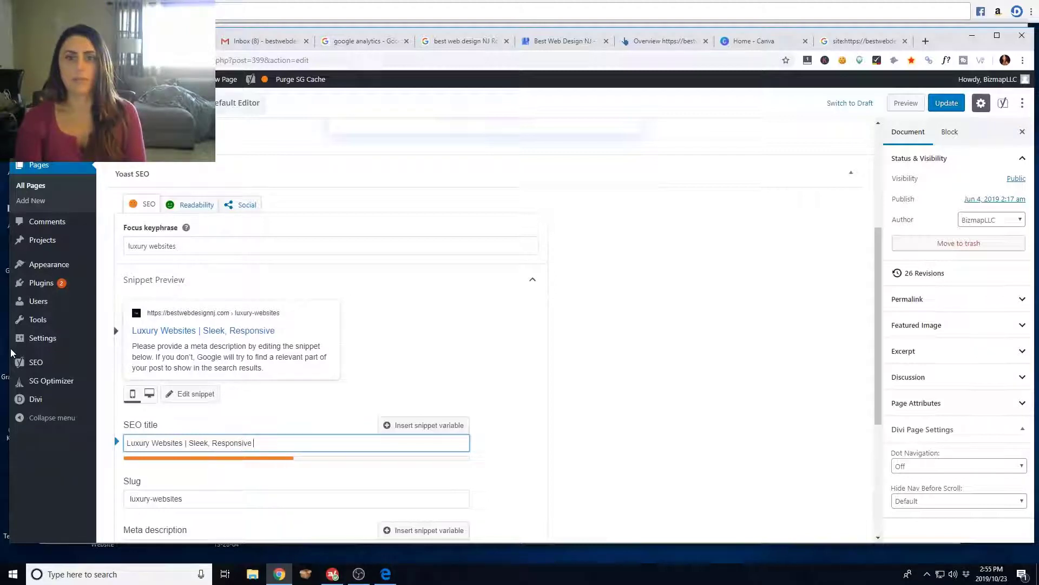
text(Wr)
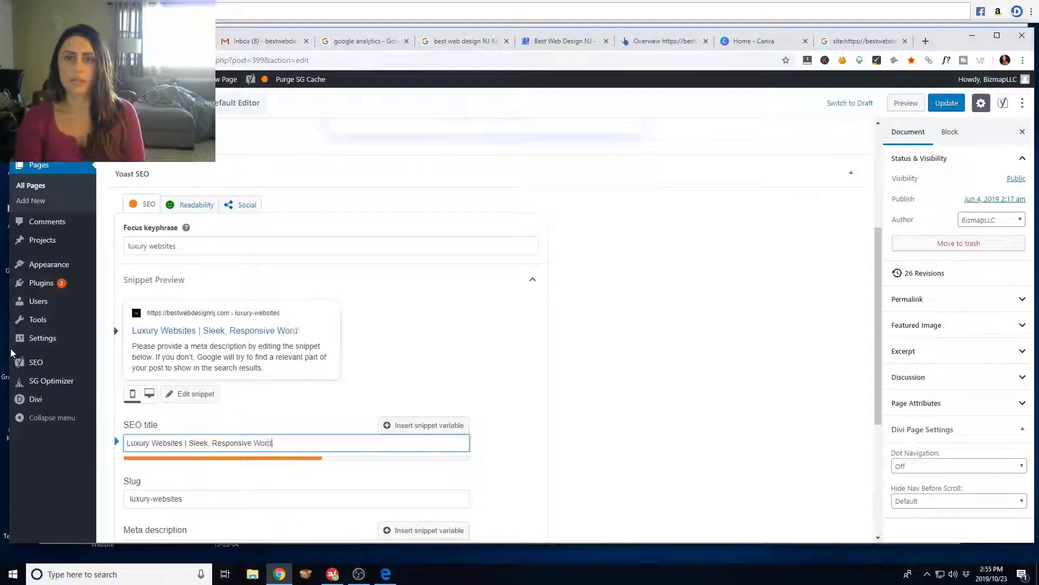
text(rdPress S)
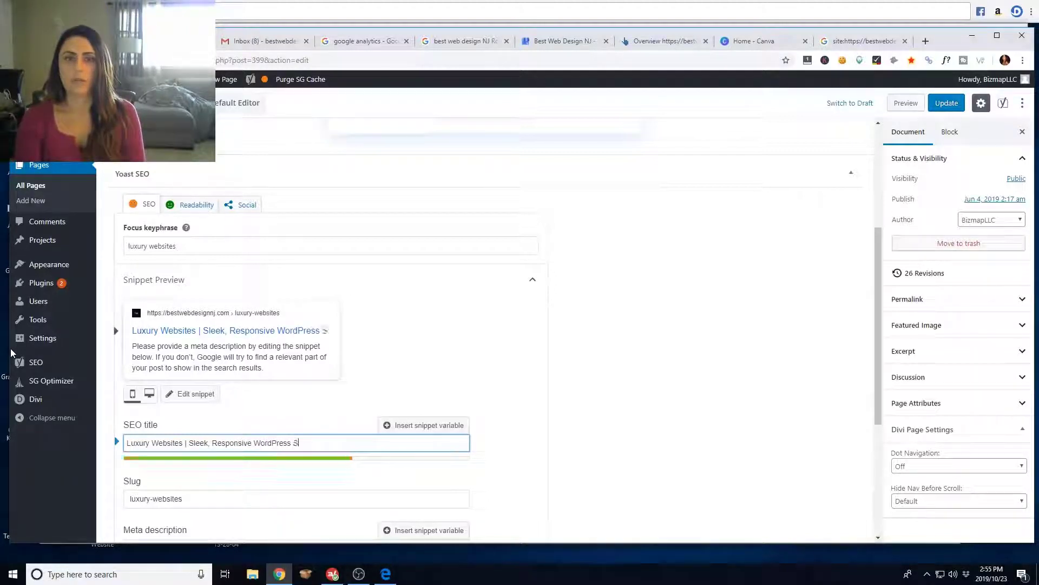
text(ites)
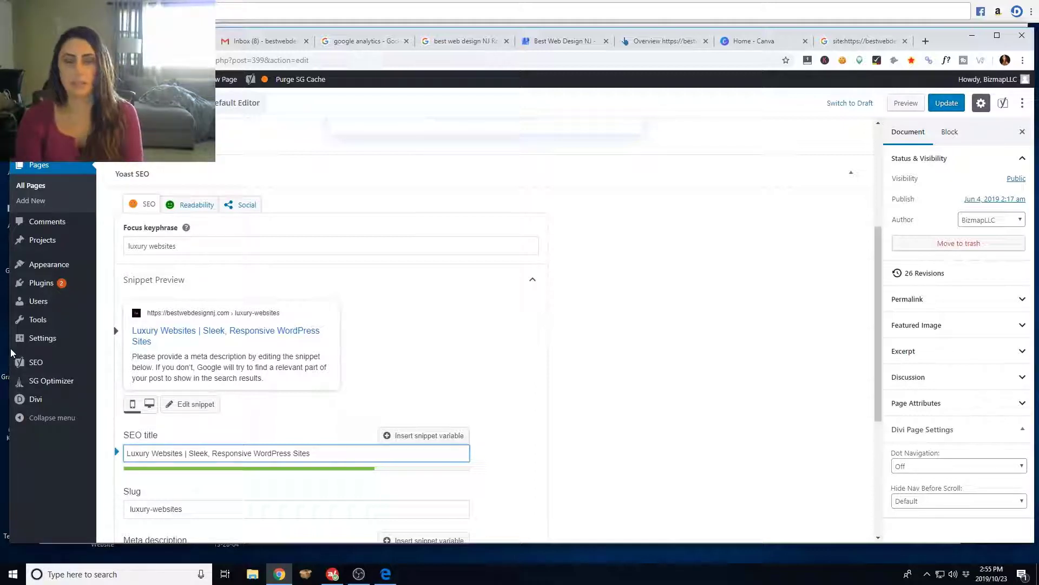
- Extend the end of the SEO title with "To Enhance Your Brand"
text(o)
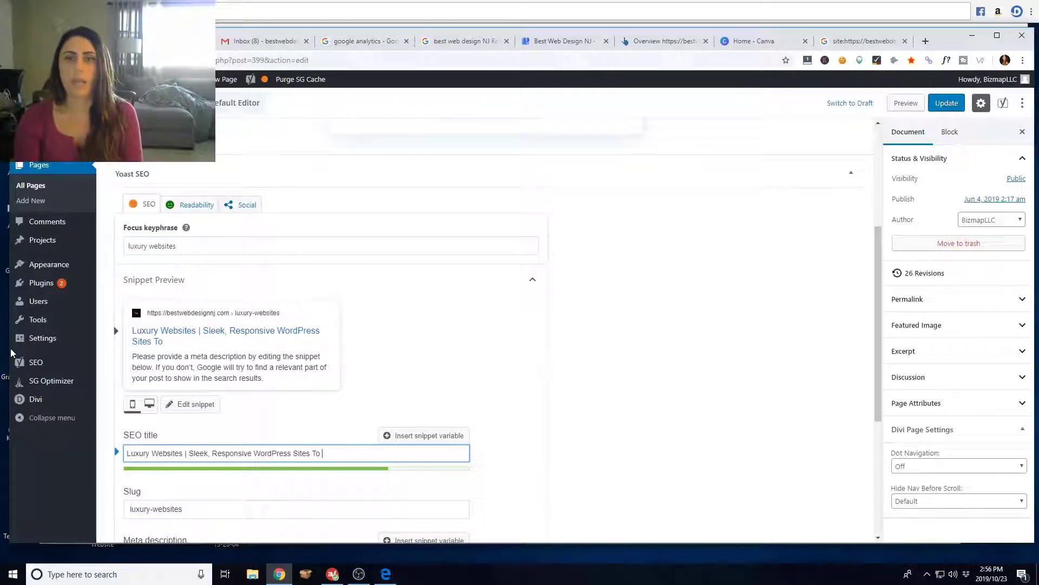
text( Enhance You)
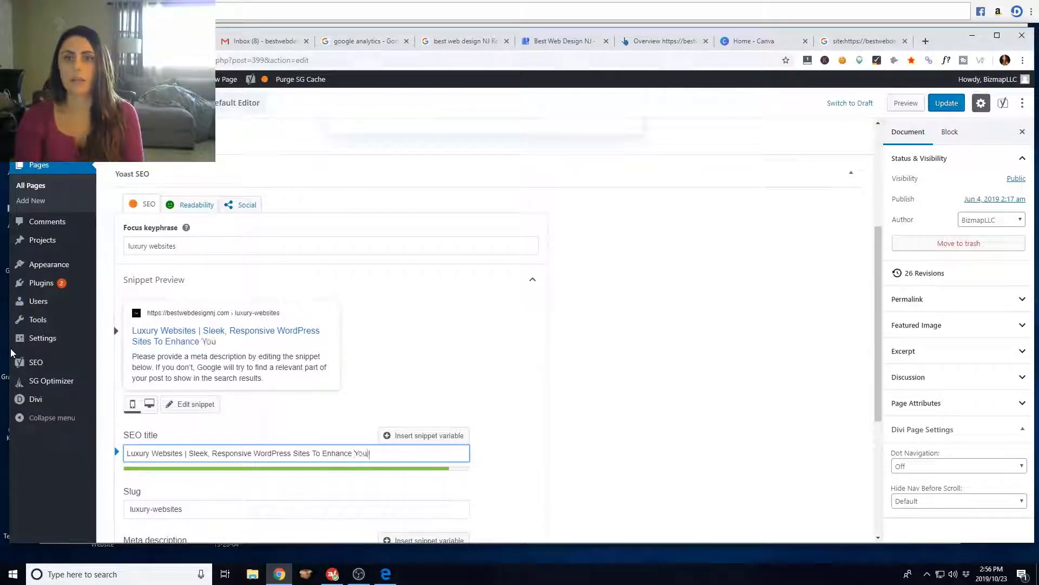
text(r Brand)
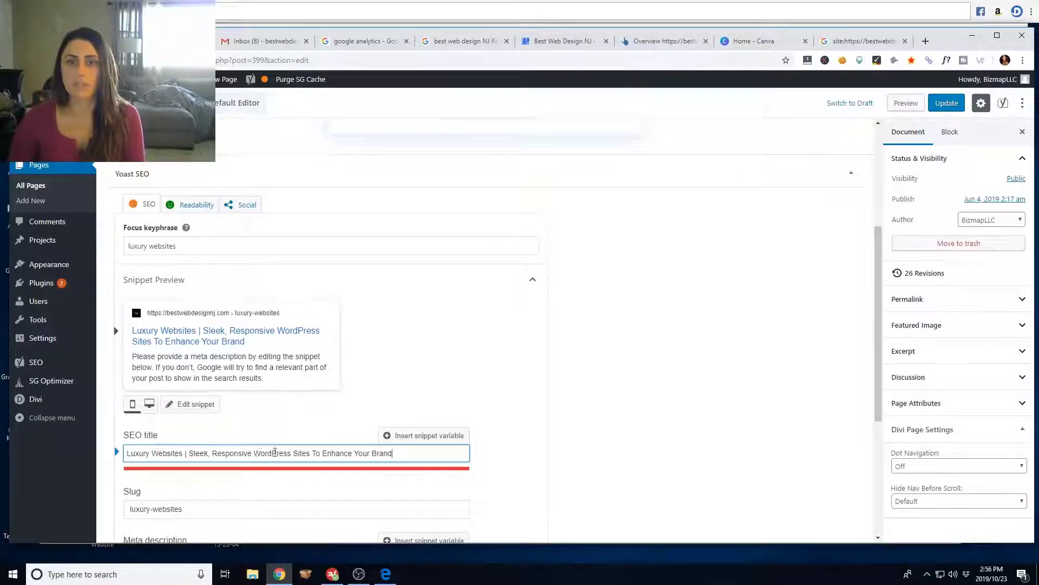
- Shorten the SEO title by removing "WordPress" and make it end with "Your Brand Image"
drag(293, 454, 254, 451)
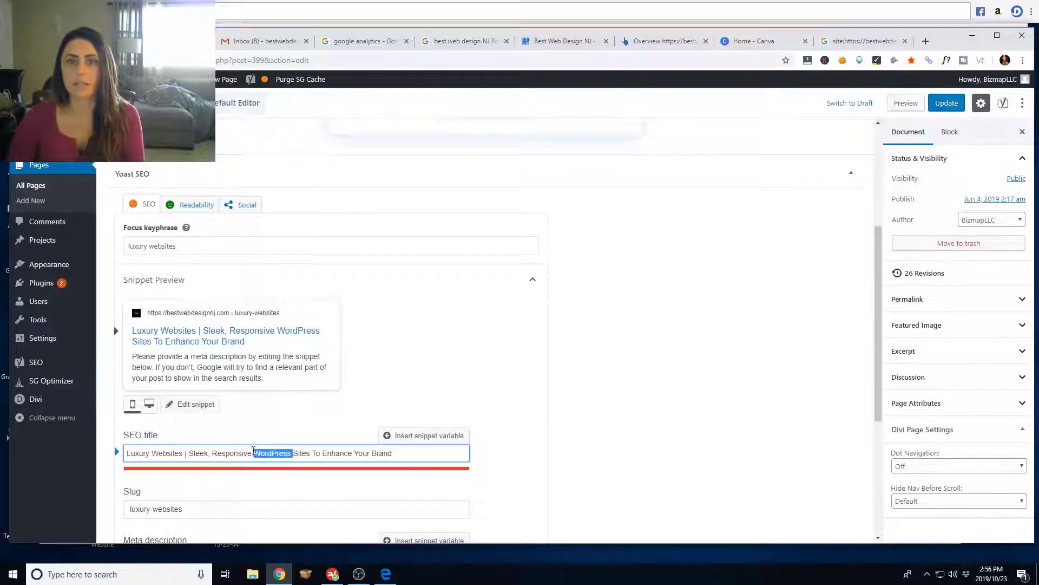
key(BackSpace)
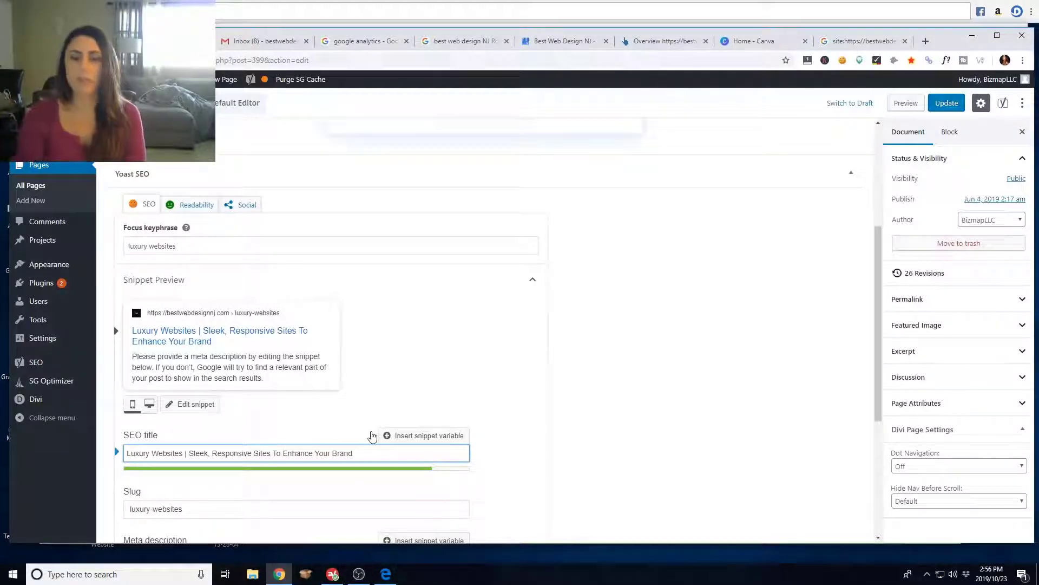
text(mage)
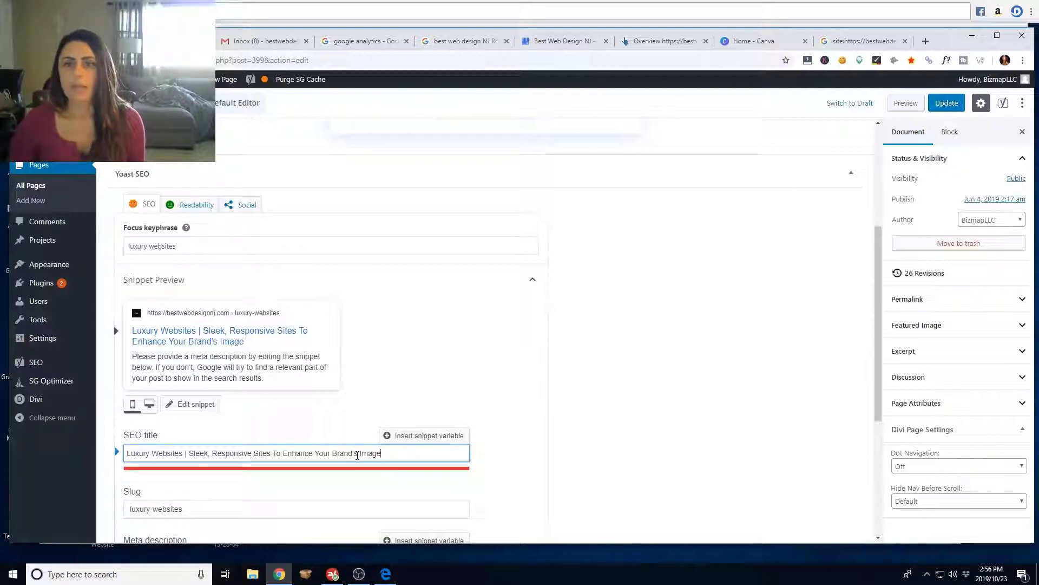
key(BackSpace)
key(BackSpace)
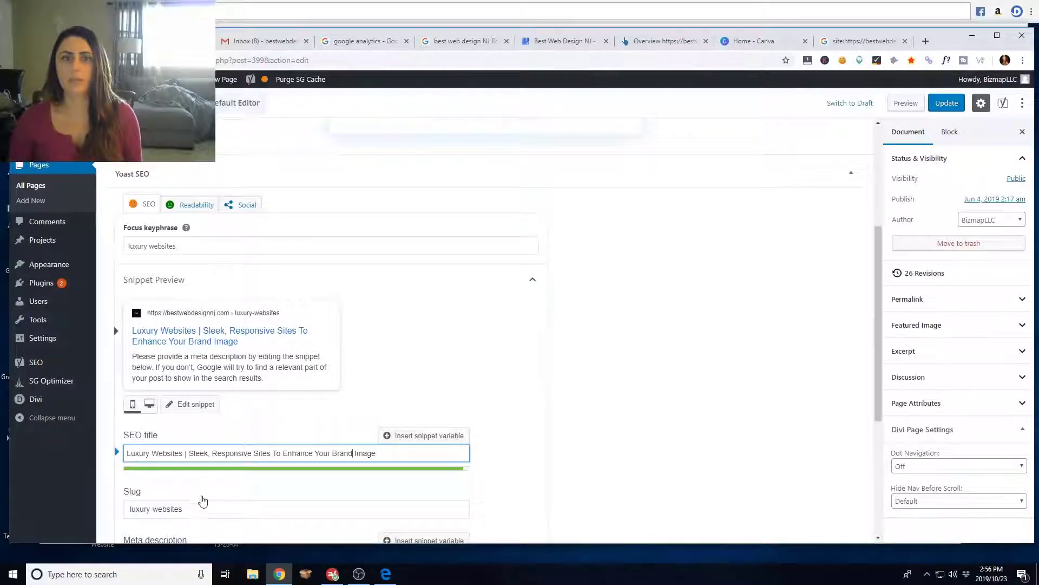
- Begin the page's meta description with "Do you want a luxury website that makes your brand pop?"
scroll(202, 499, down, 4)
click(169, 344)
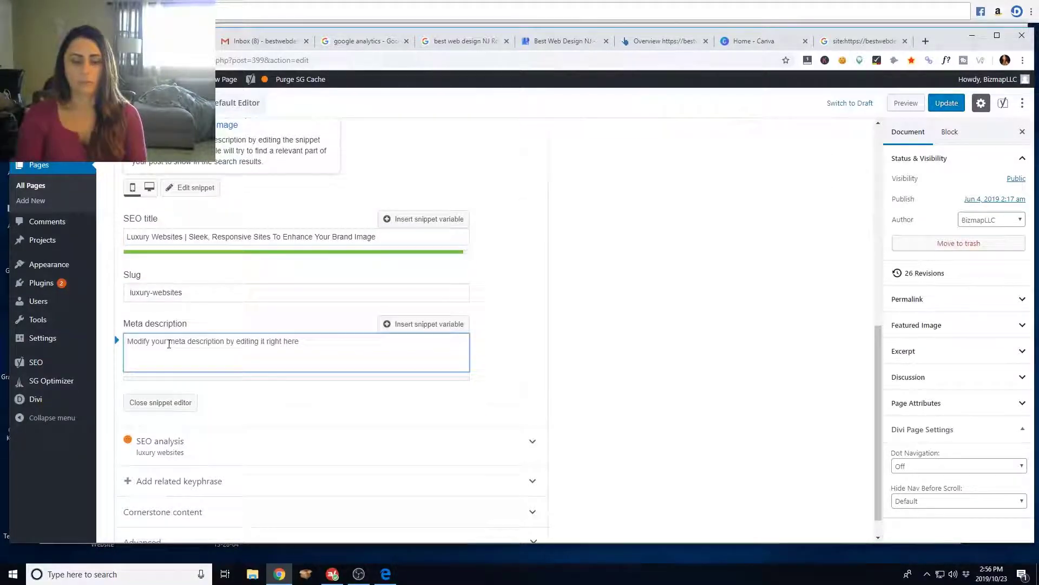
text(Do you wan)
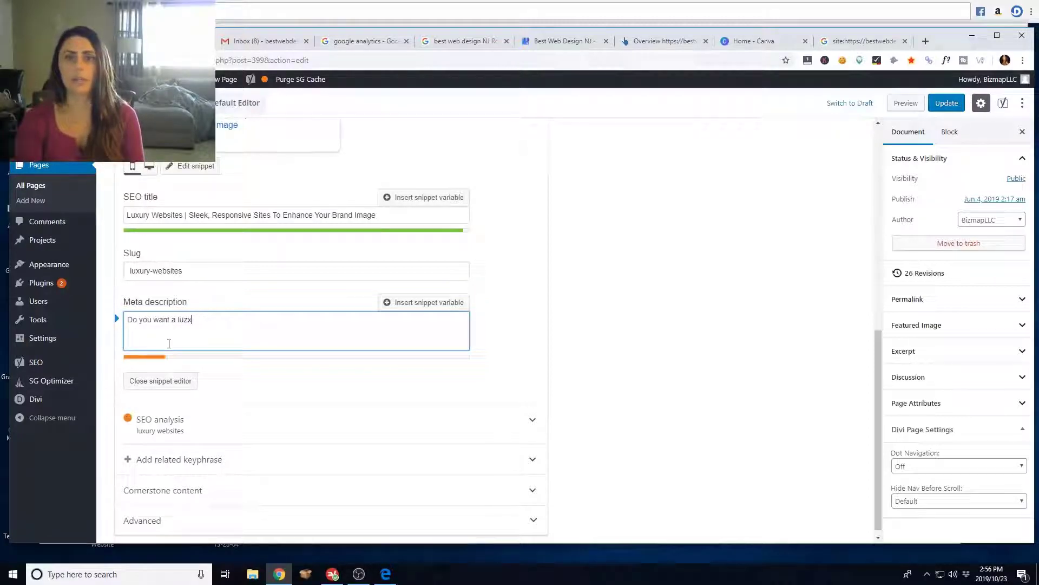
text(t a luxury webs)
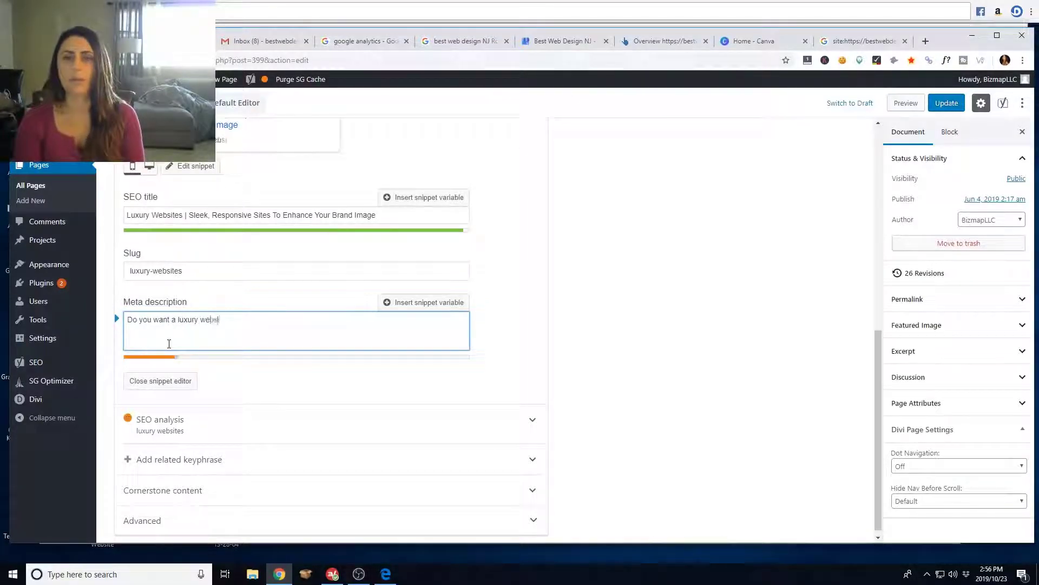
text(ite that make)
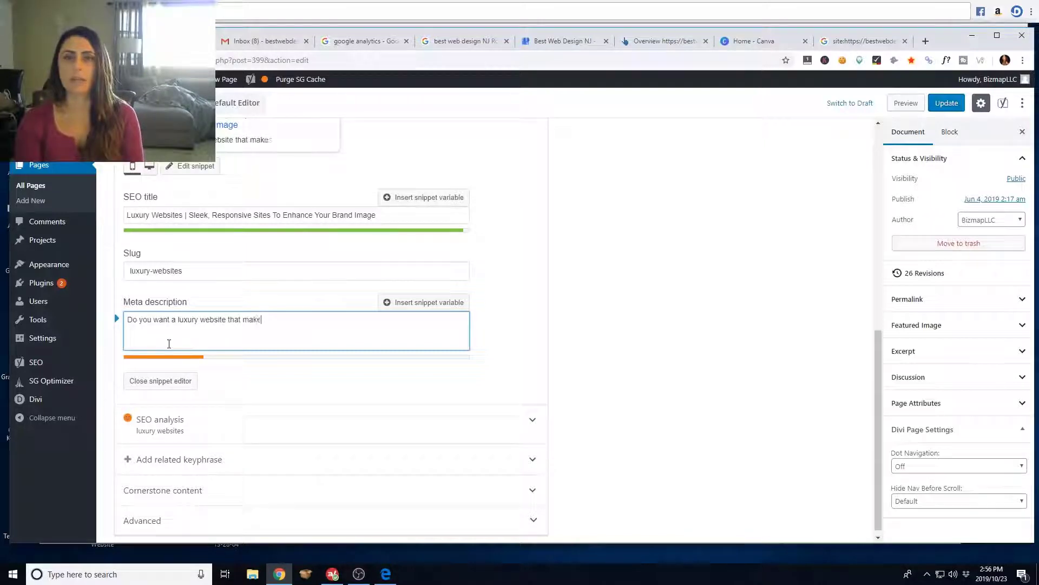
text(s your brand )
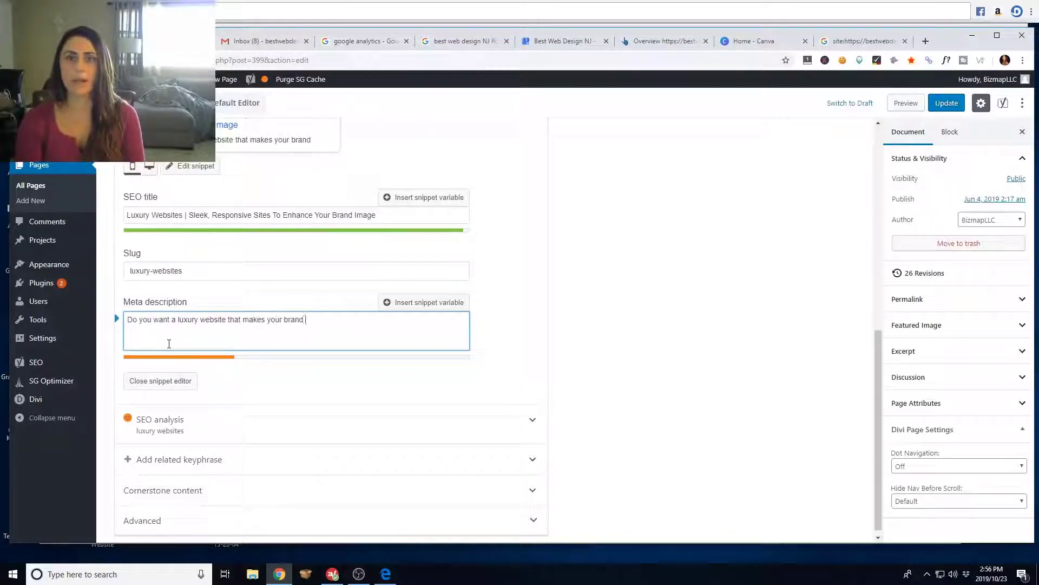
text(pop?)
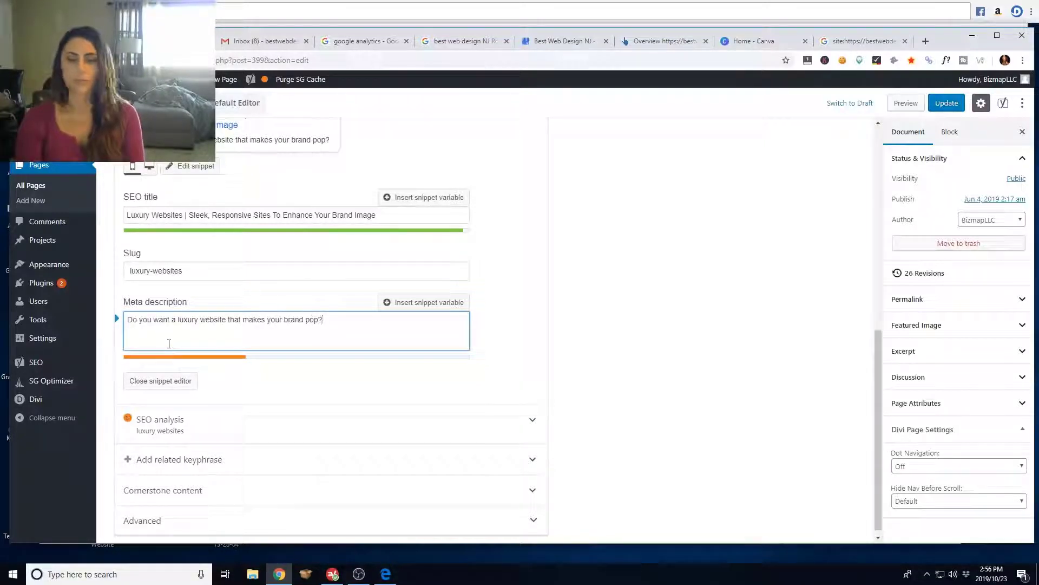
- Add "Hire Best Web Design NJ for a sleek and luxurious website" as the second sentence of the meta description
text(  Hire a)
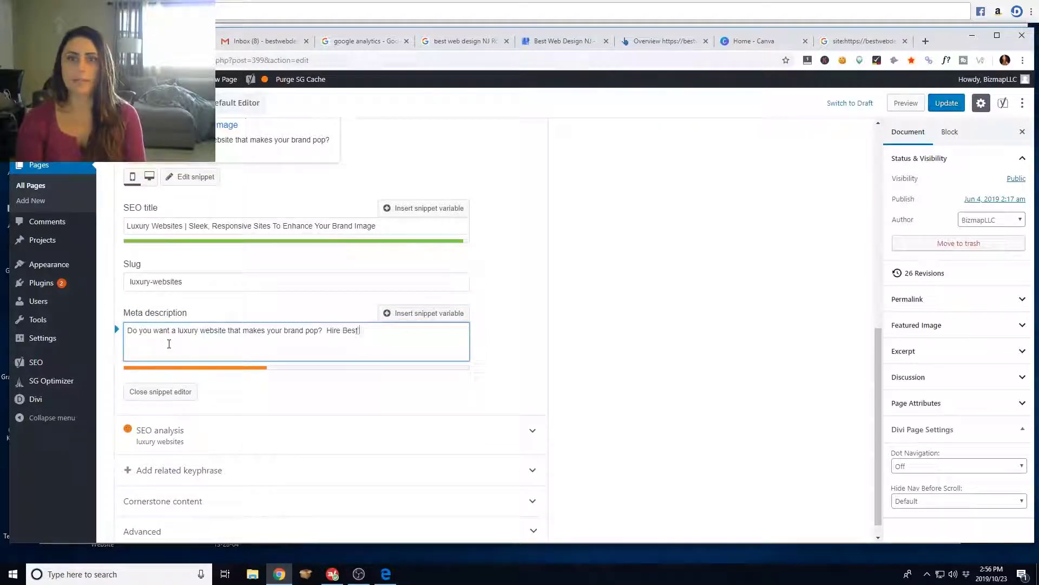
text(est Web Design)
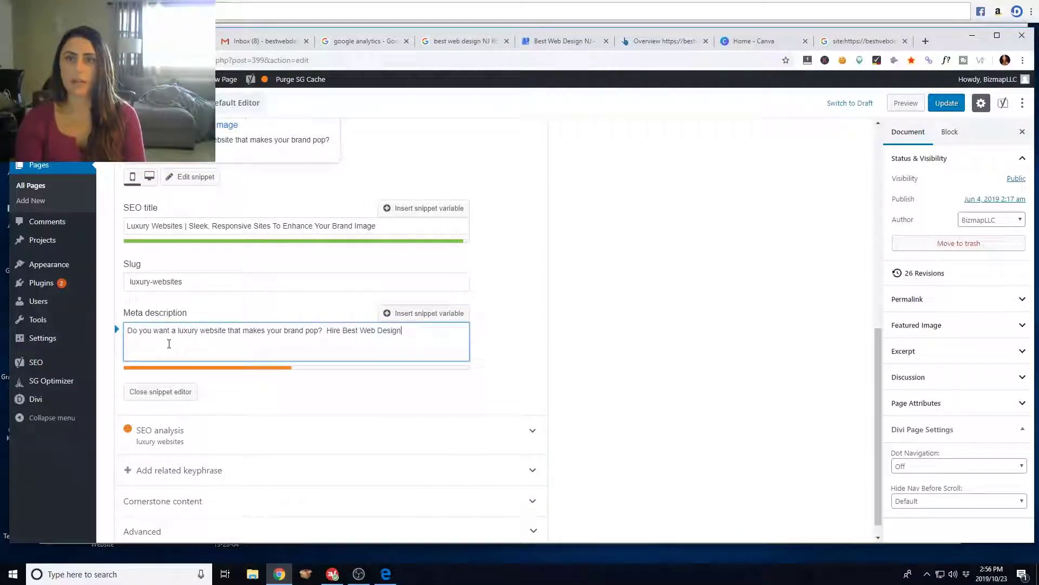
text( NJ for a)
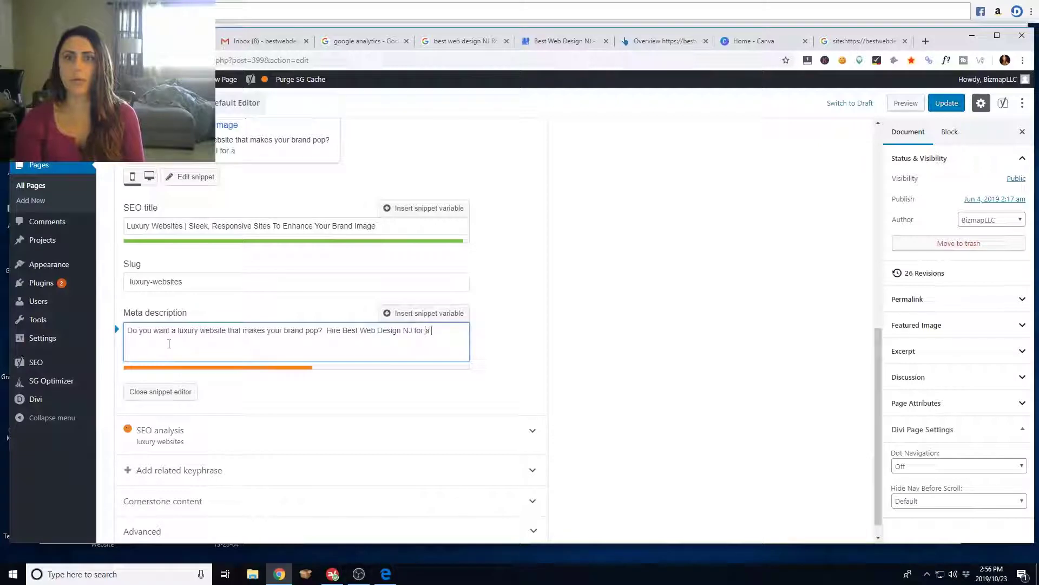
text(slee)
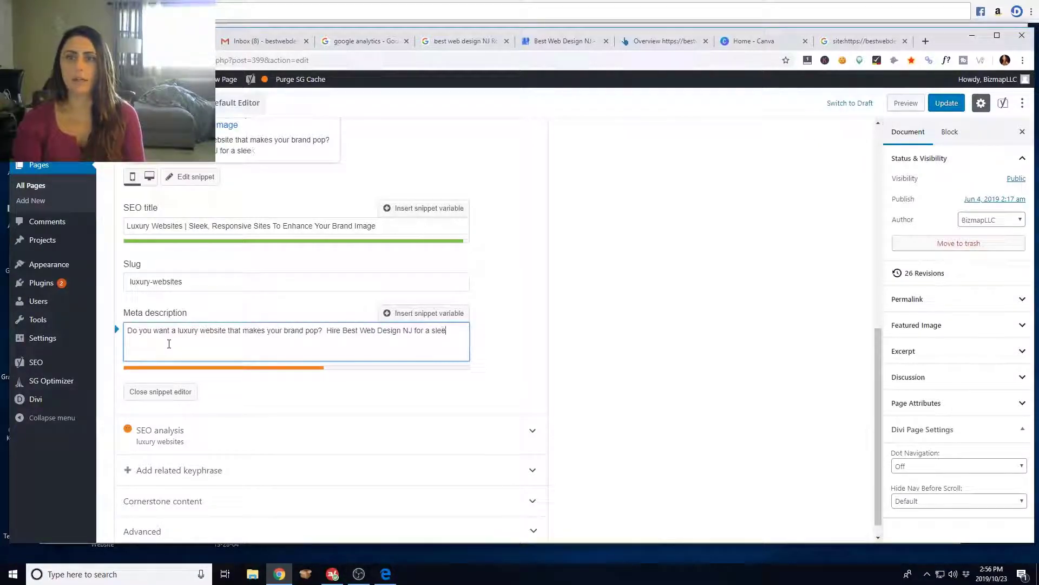
text(k and luxuri)
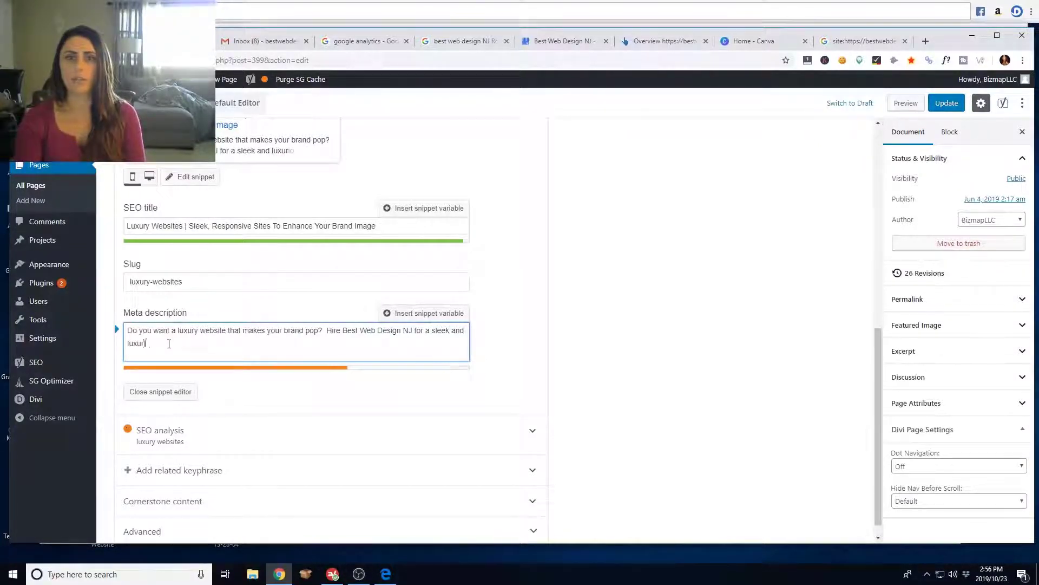
text(ous we)
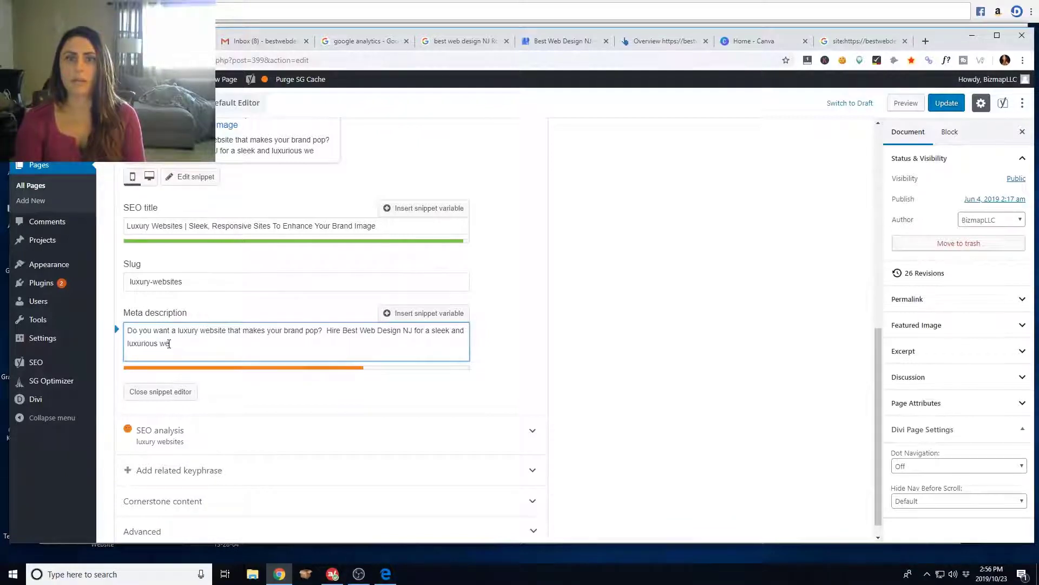
text(bsite)
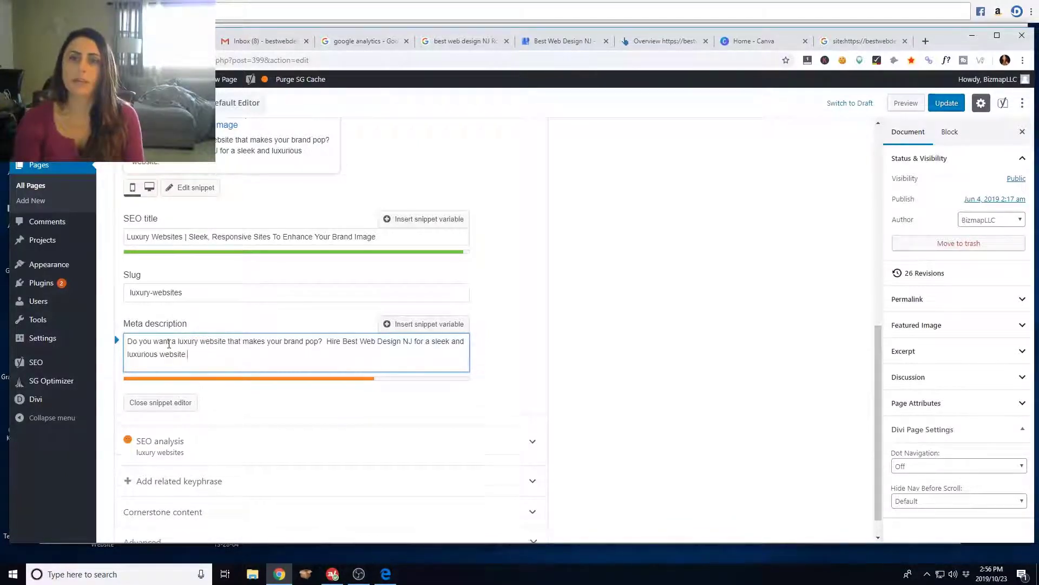
- End the meta description with "We are the Bentley of web developers!" and update the Luxury Websites page
text(.  We are)
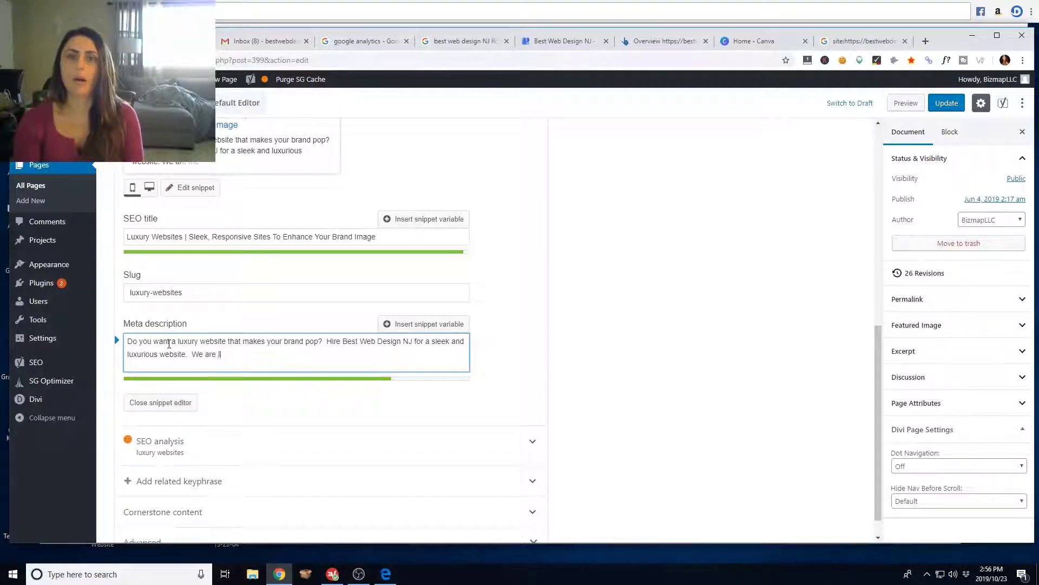
text( the )
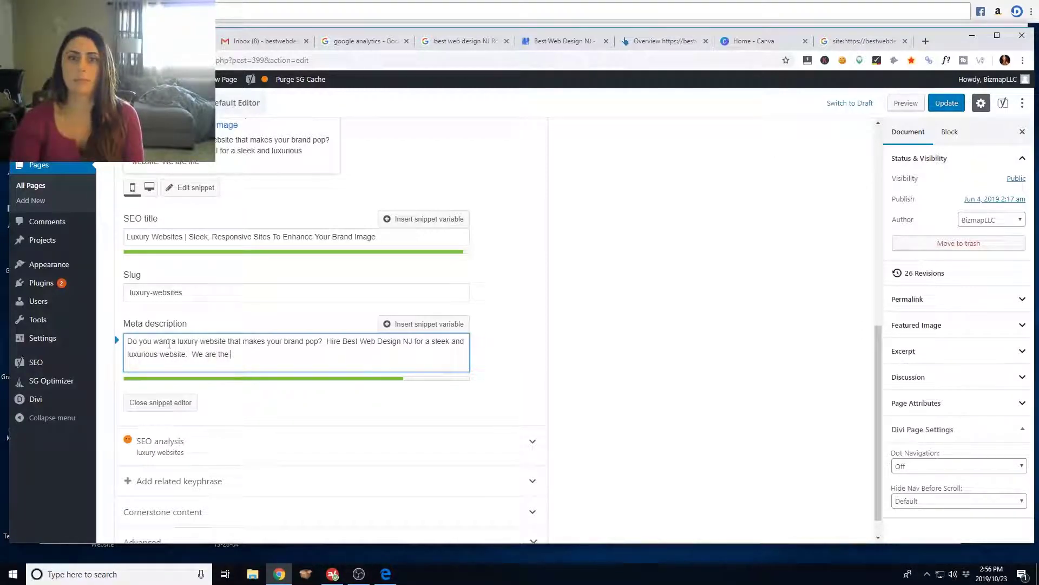
text(benen)
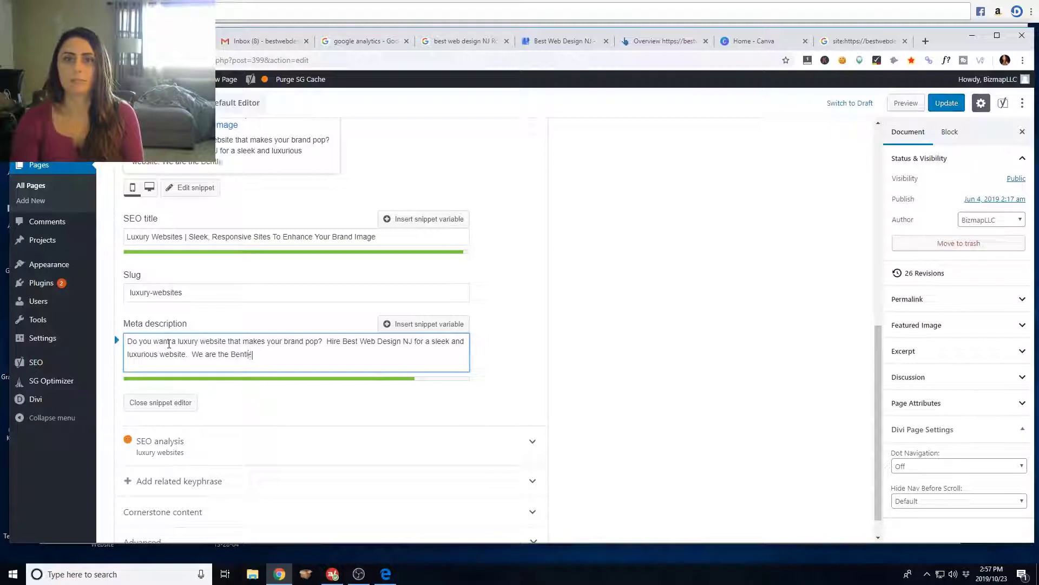
text(tley of w)
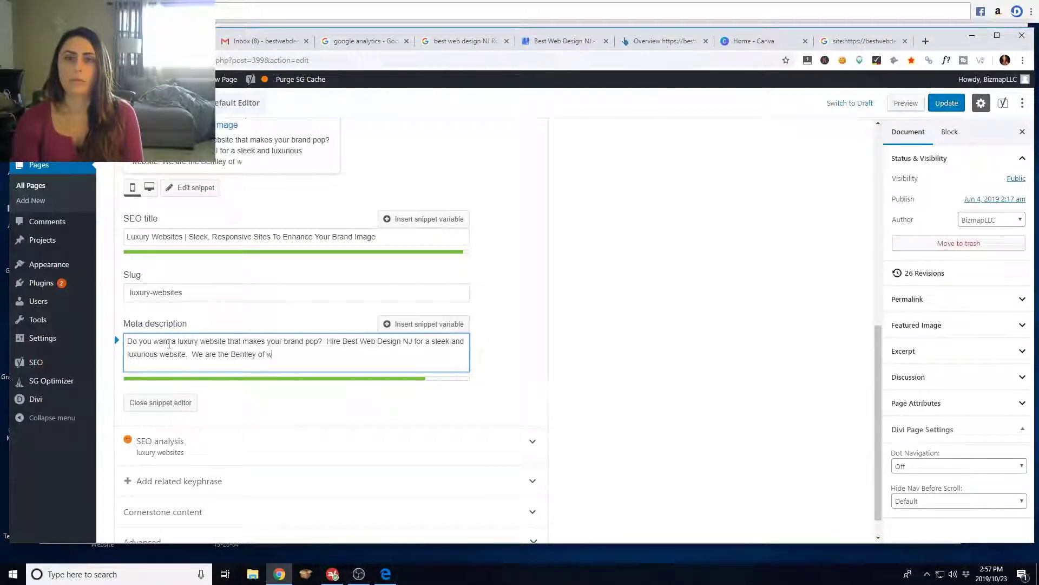
text(e)
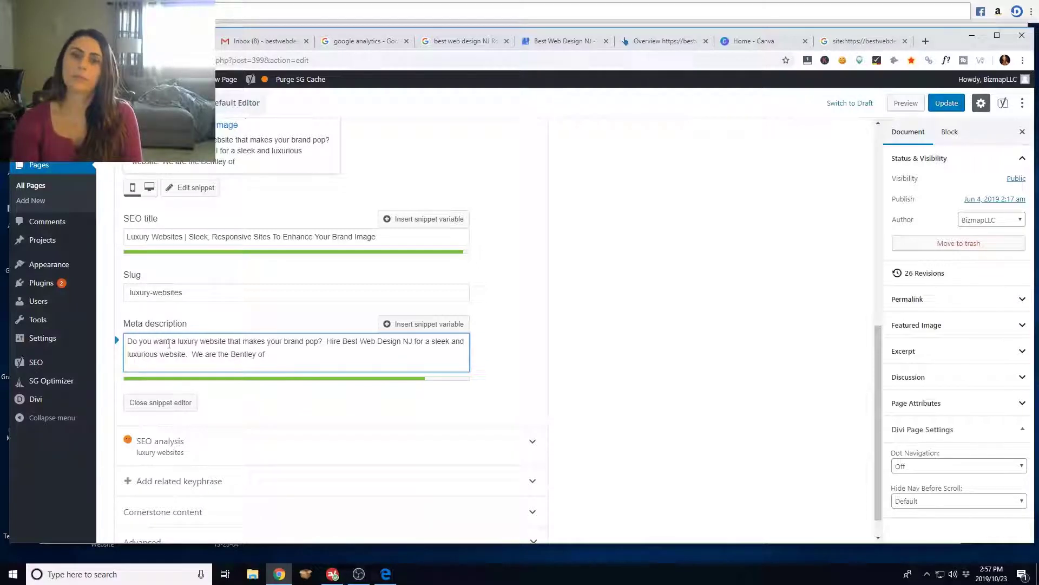
text(b develop)
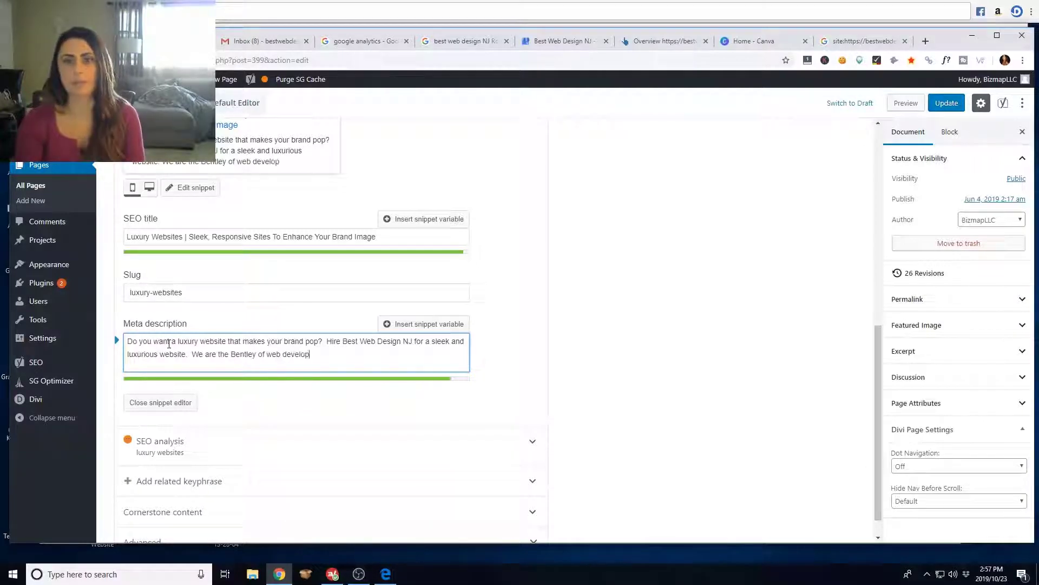
text(ers!)
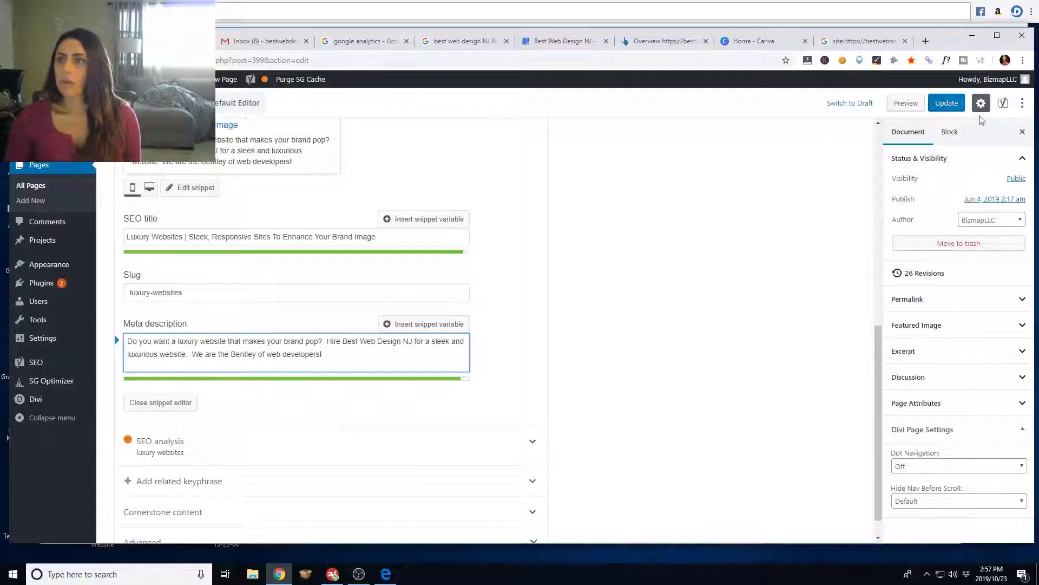
click(947, 103)
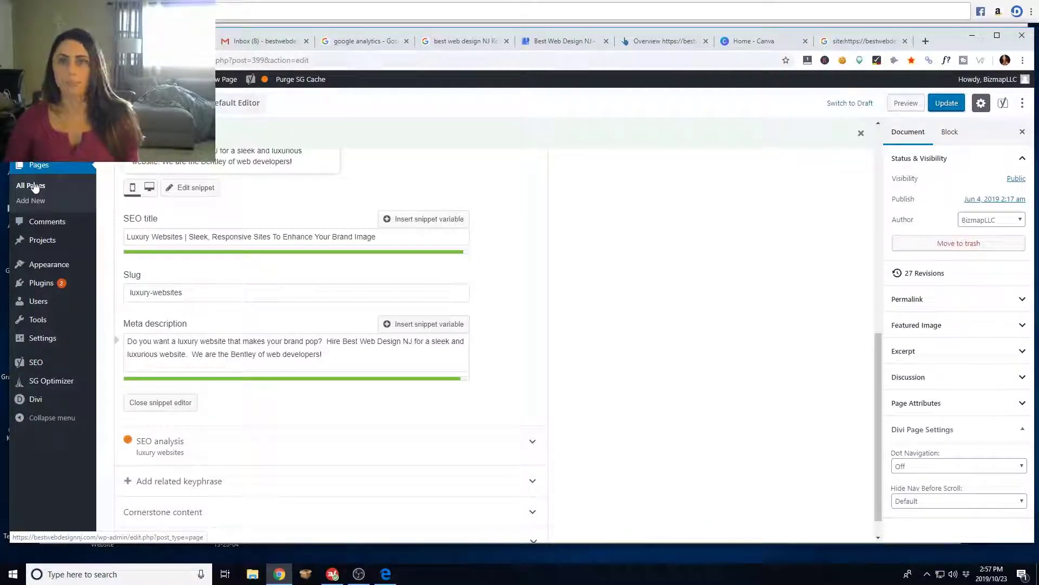
- Open the Services page for editing and set its focus keyphrase to "Web Design Services"
click(35, 187)
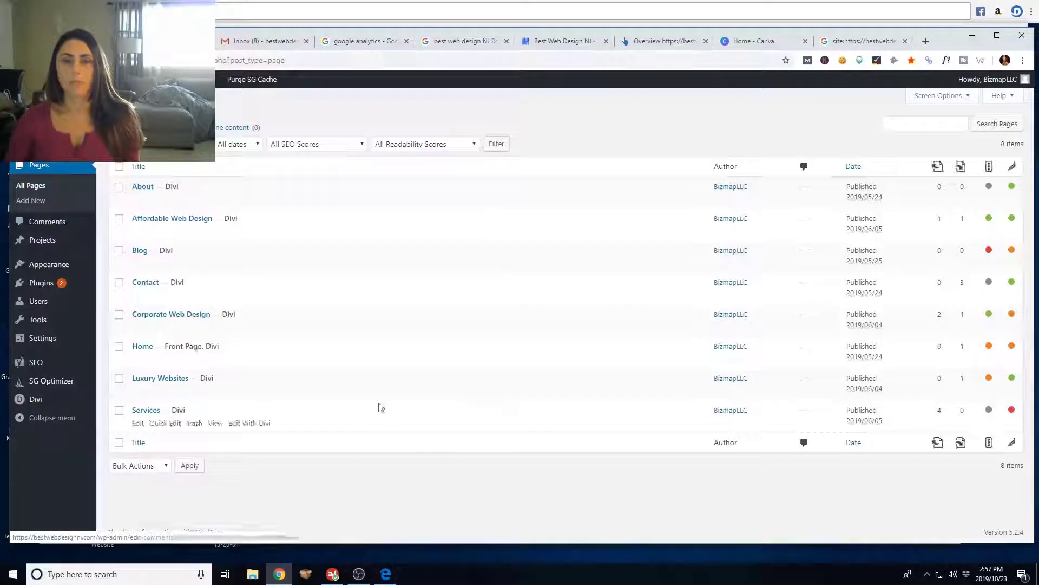
click(138, 422)
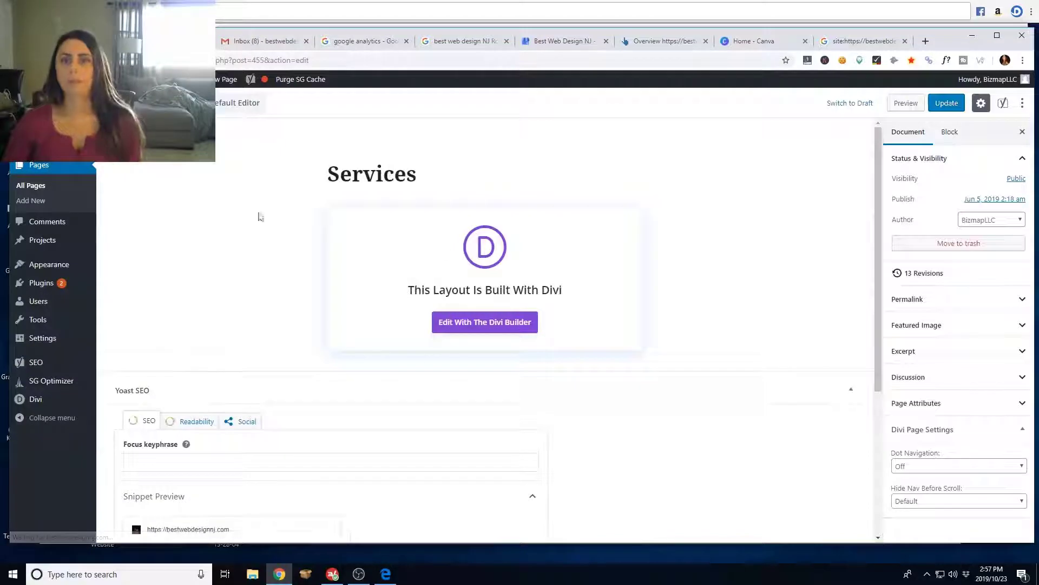
click(153, 454)
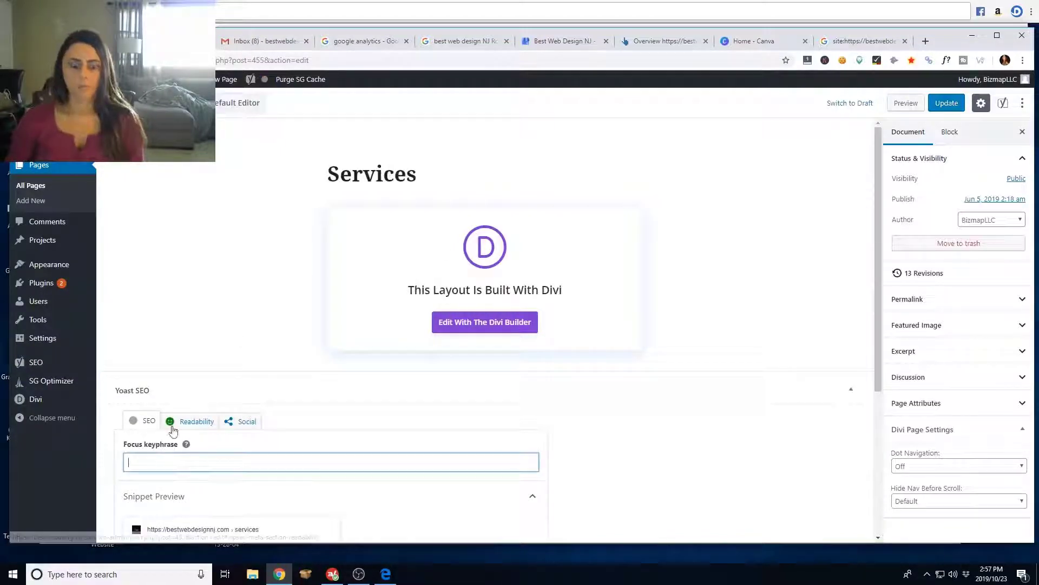
text(Web )
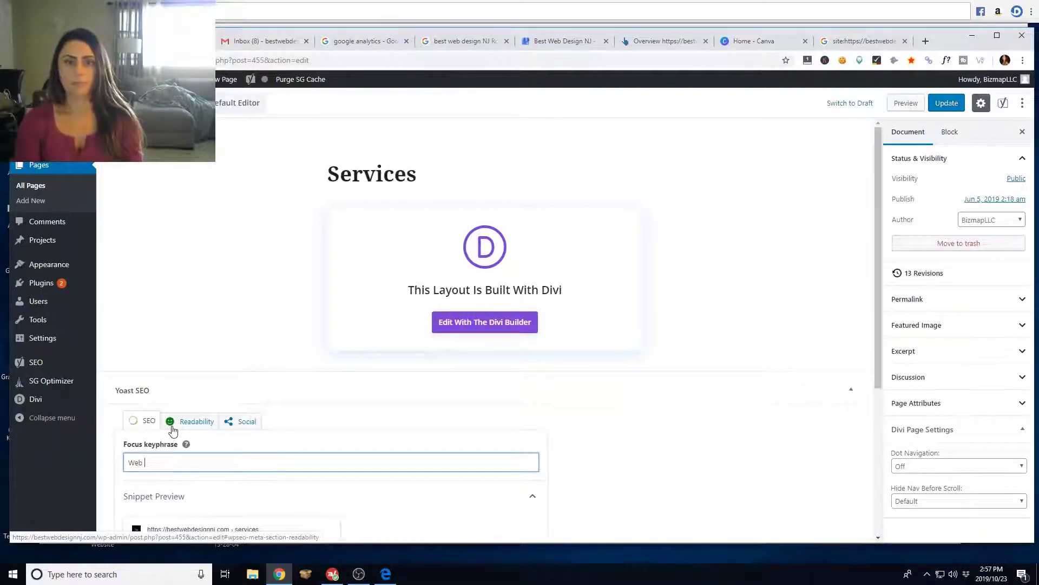
text(Design Services)
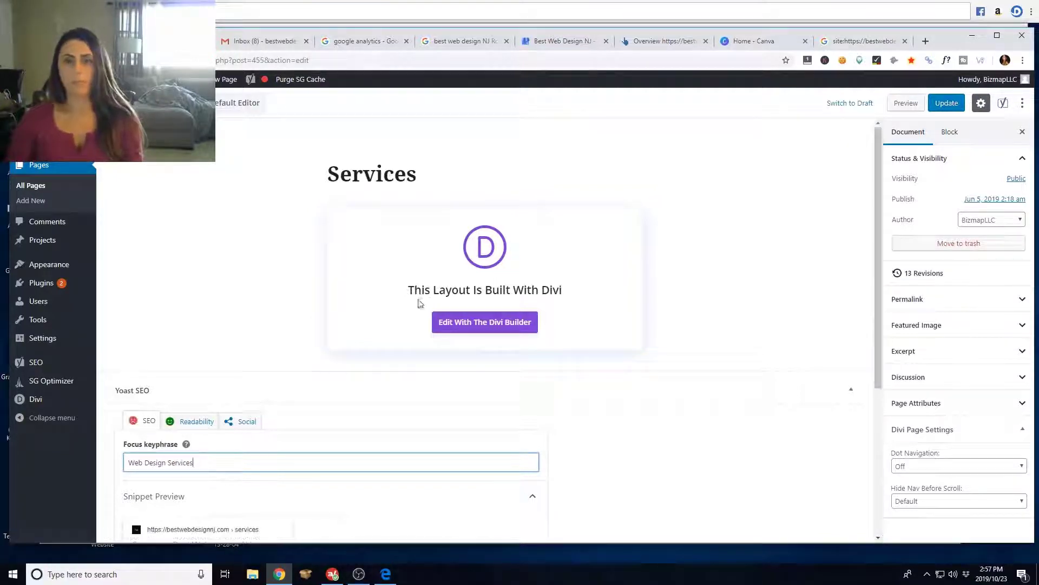
- Replace the Title variable at the start of the SEO title with "Our Services"
scroll(156, 419, down, 3)
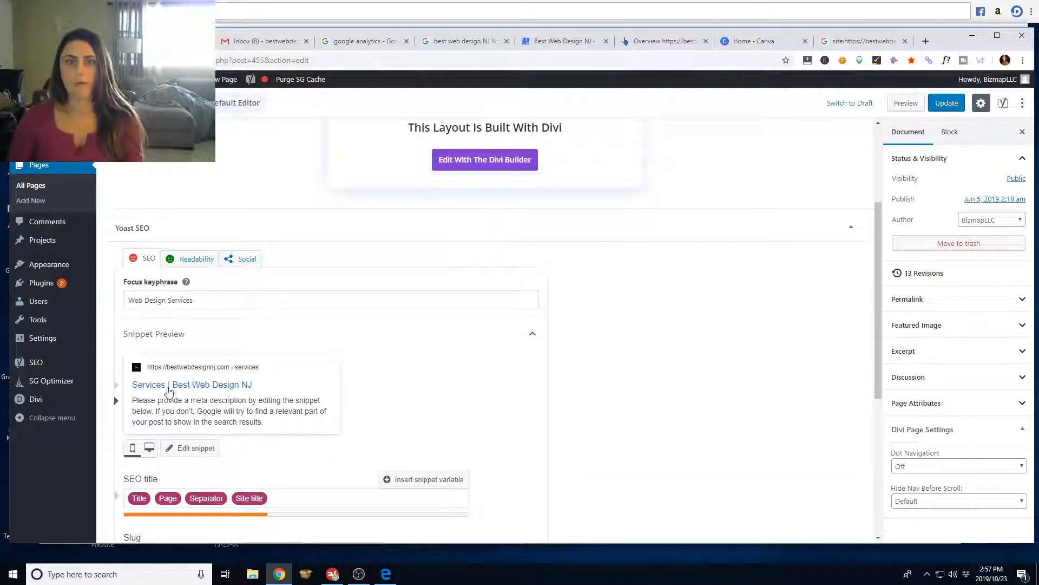
click(158, 493)
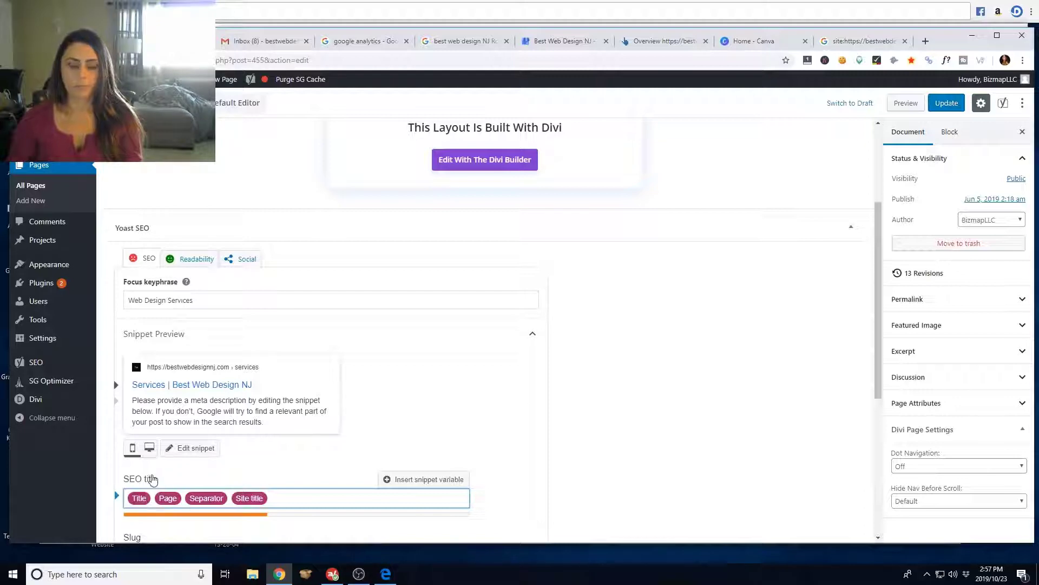
key(BackSpace)
text(Our)
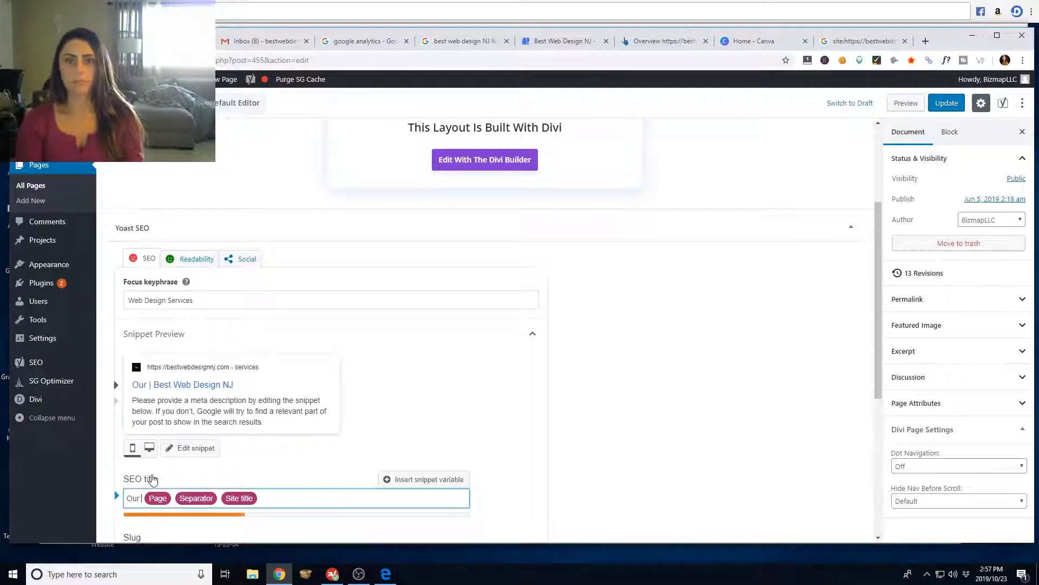
text( Services)
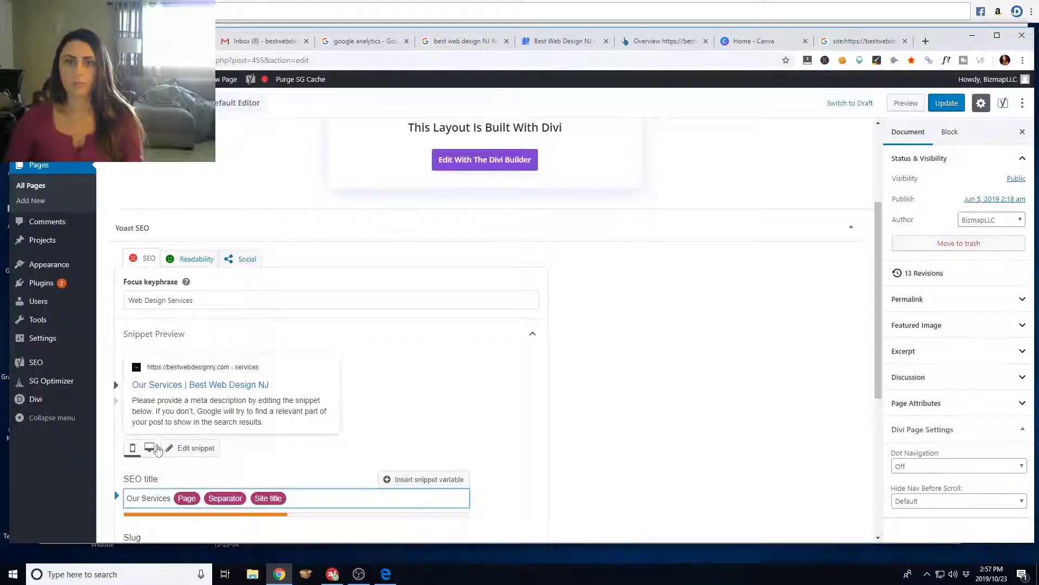
- Begin the Services page's meta description with "Best Web Design NJ offers services for every type of business and brand."
click(159, 414)
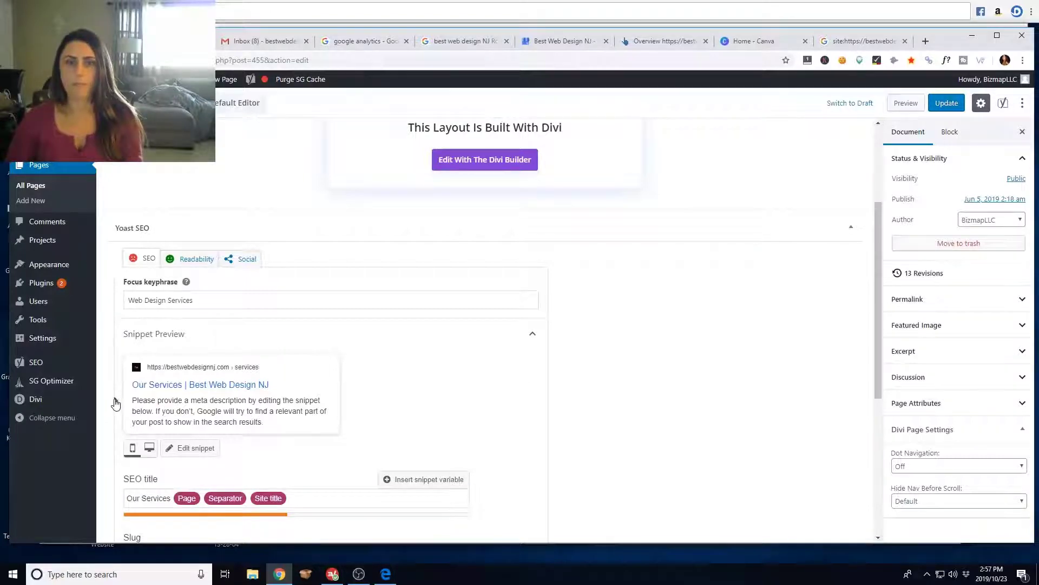
click(165, 406)
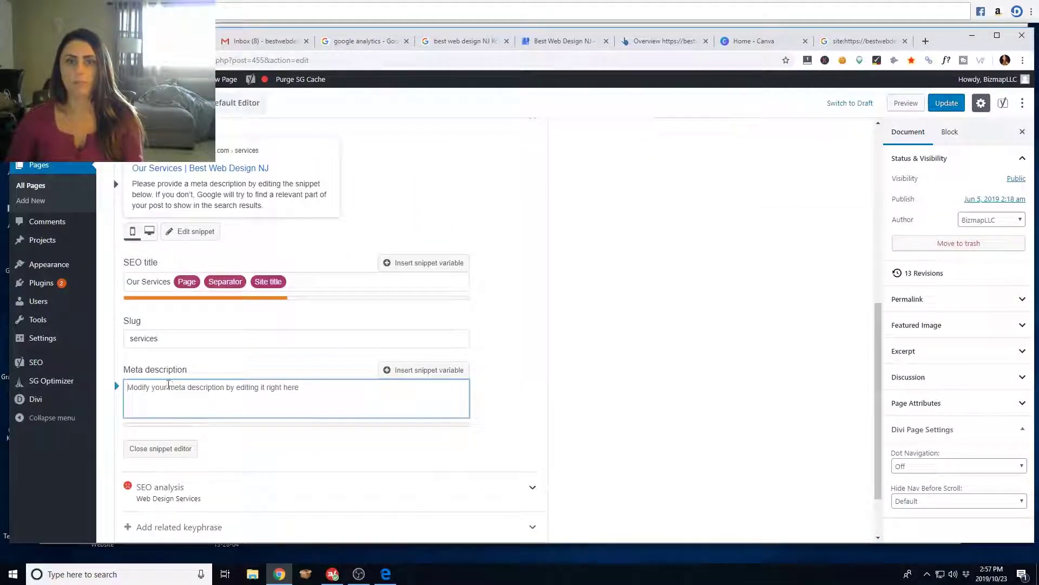
text(Best We)
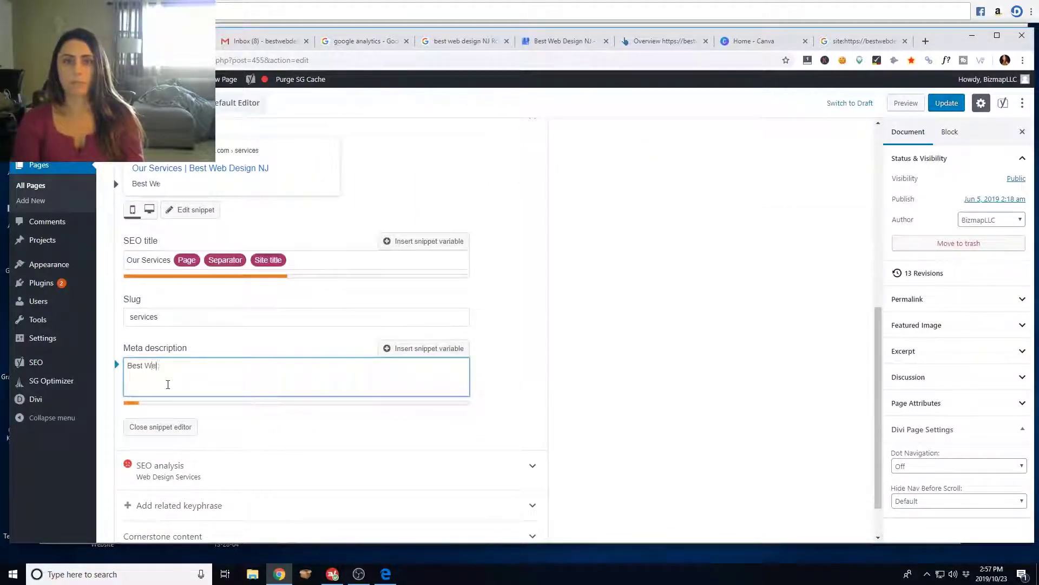
text(b Design NJ)
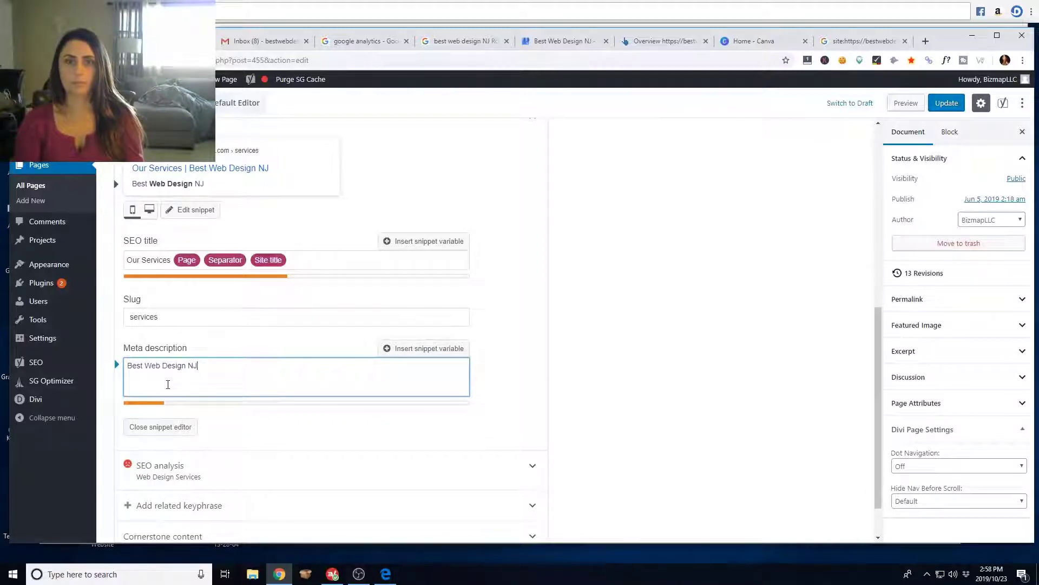
text( offers servic)
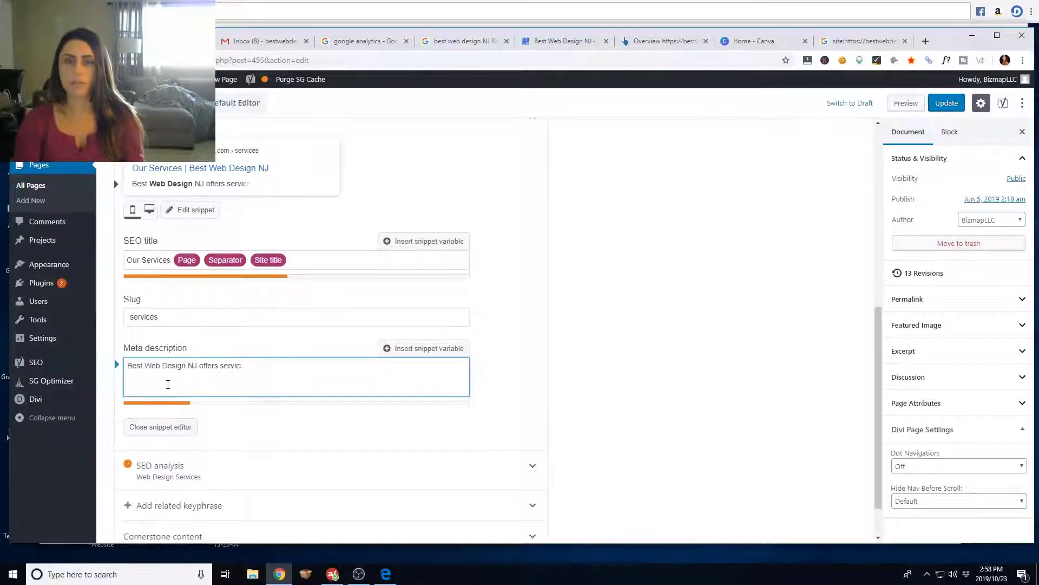
text(es for every ty)
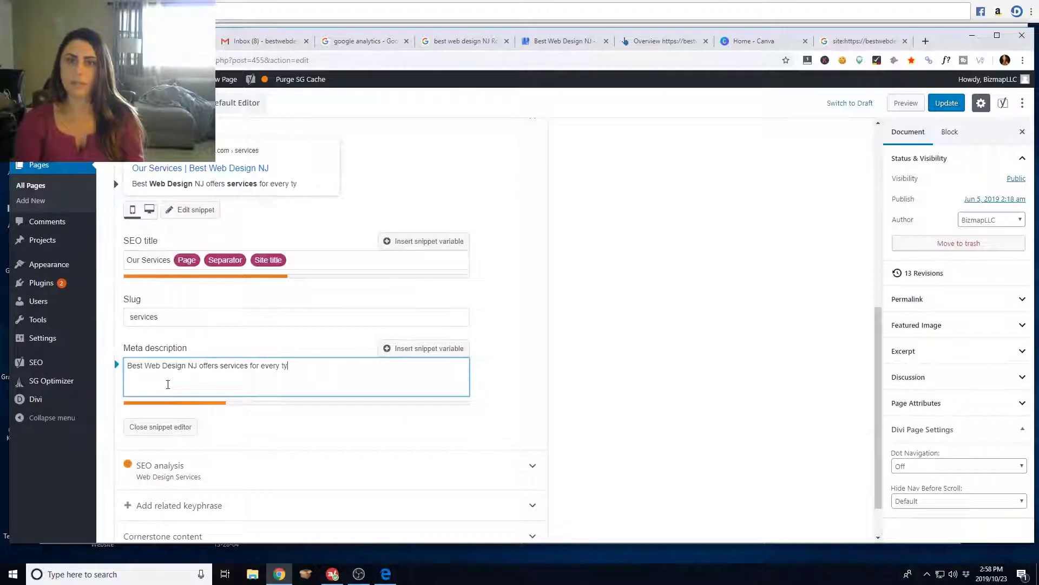
text(pe of business )
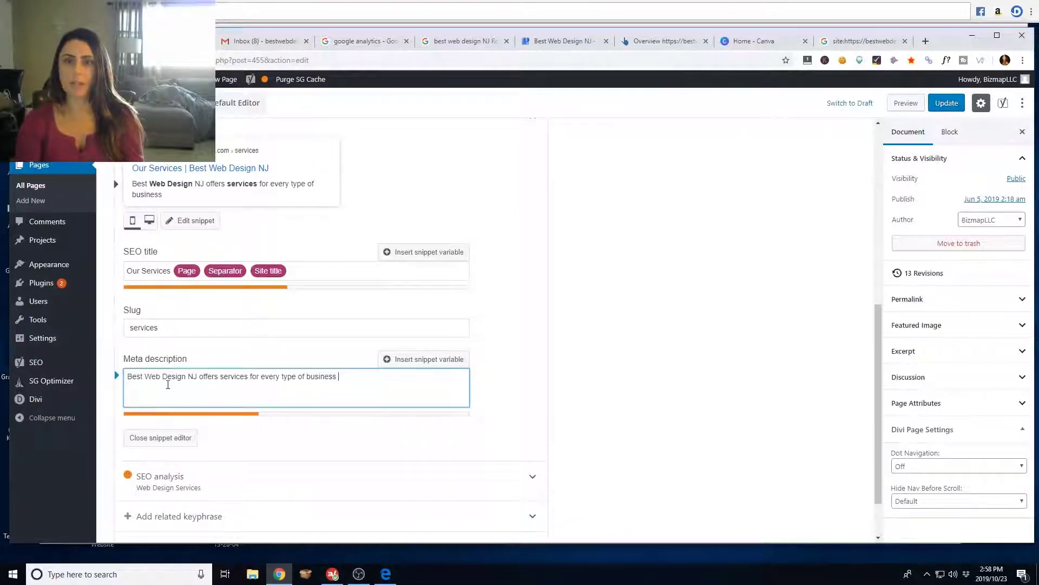
text(and brand.  Fro)
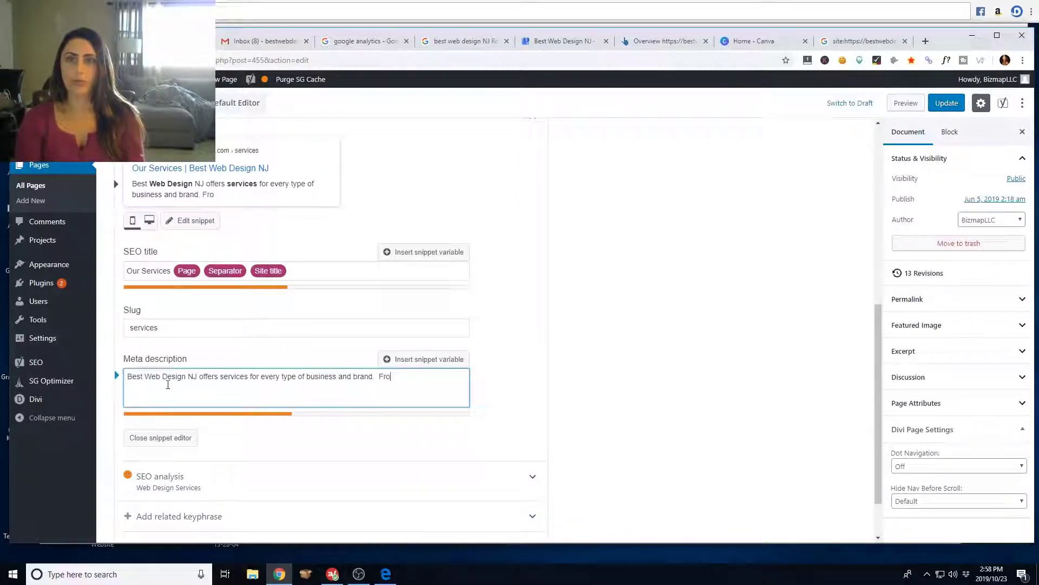
- Complete the meta description's second sentence as "From corporate websites to e commerce sites to influencers websites- we do it all!"
text(m corporate we)
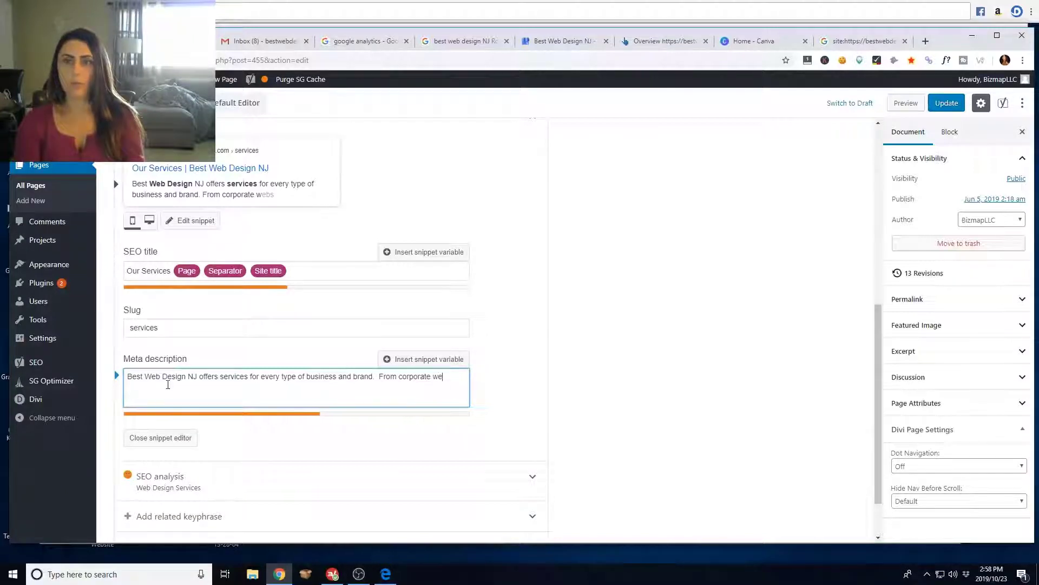
text(bsites to e)
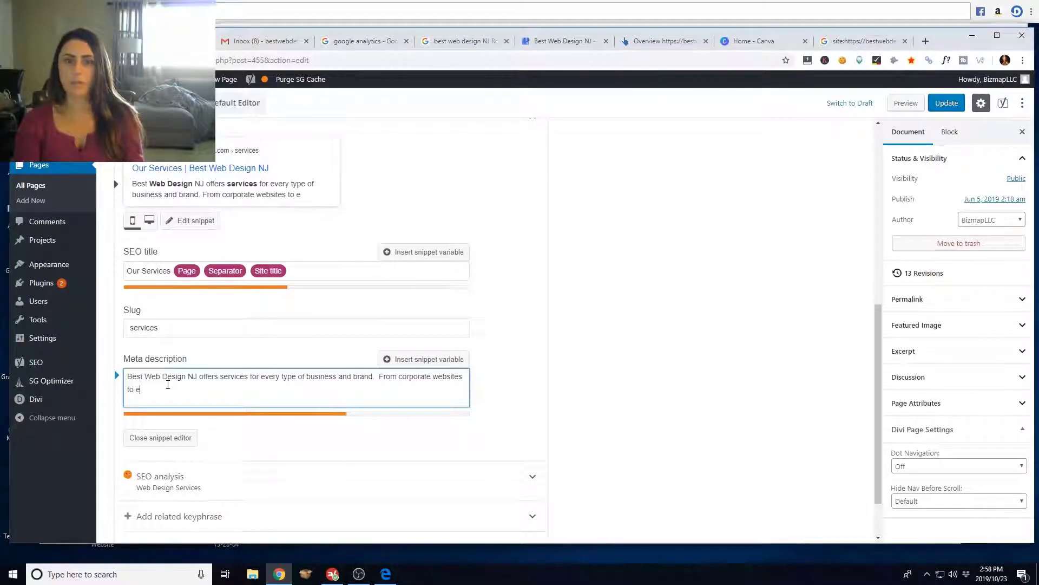
text( commerc)
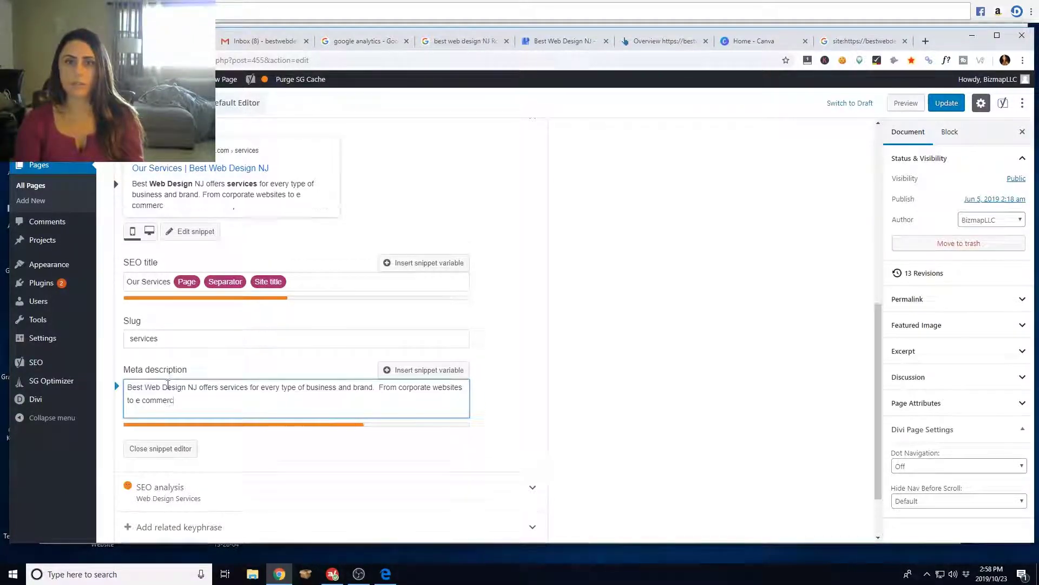
text(e sites )
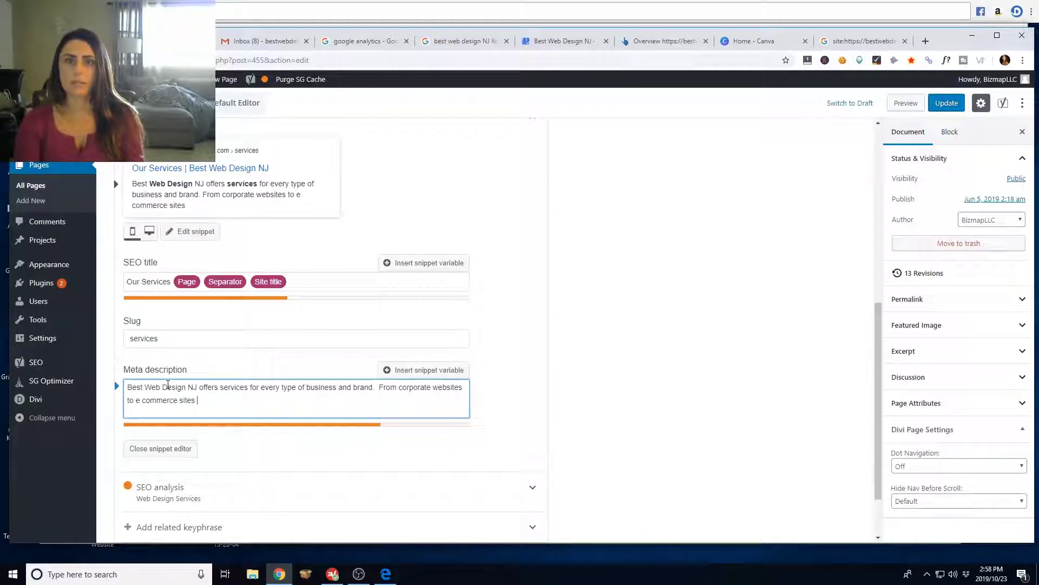
text(to influencers)
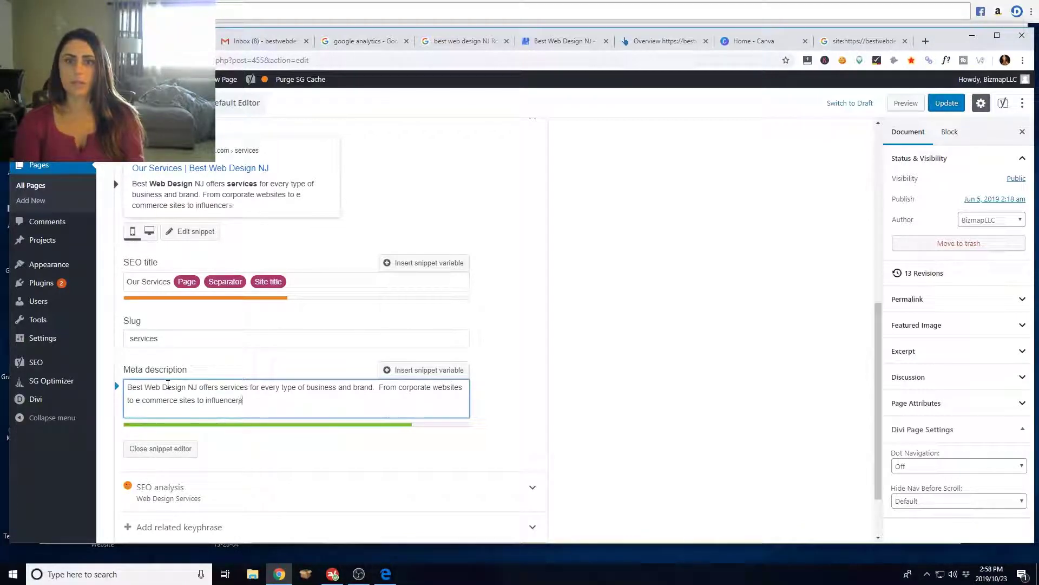
text( websites)
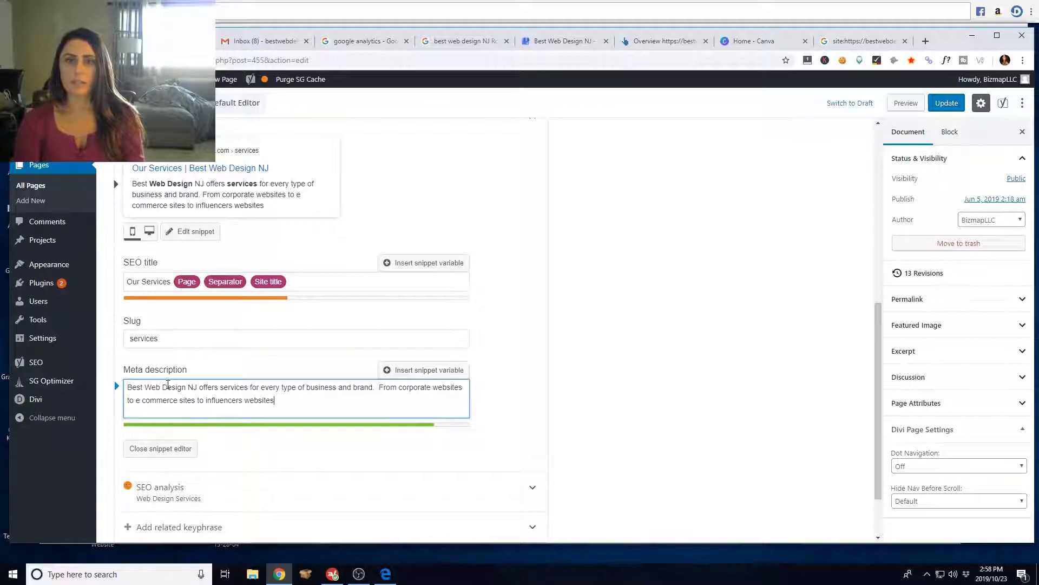
text(- we do it all!)
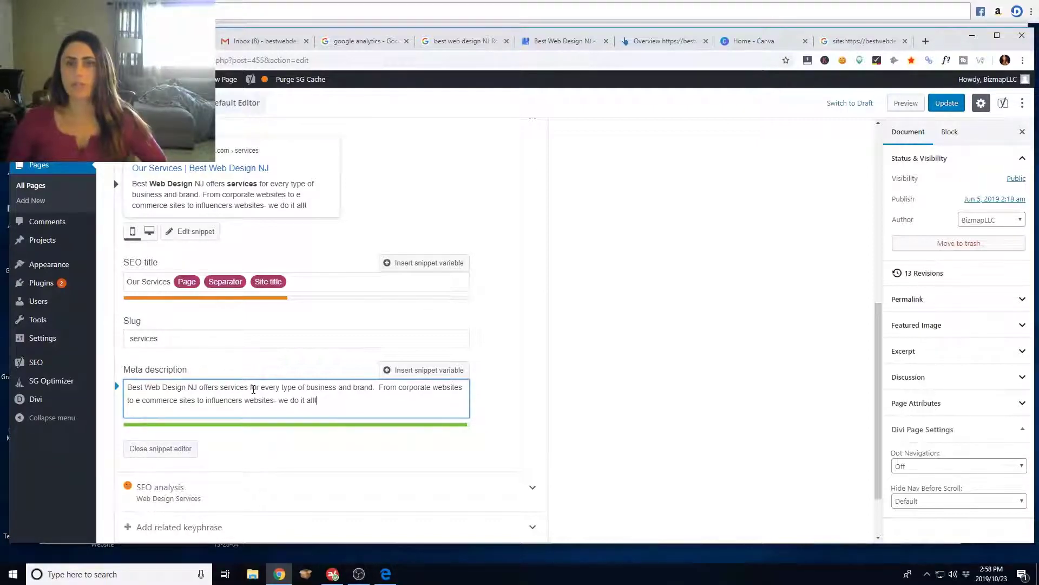
- Reword "business and brand" in the meta description's first sentence to "business or brand"
click(352, 387)
key(BackSpace)
key(BackSpace)
key(BackSpace)
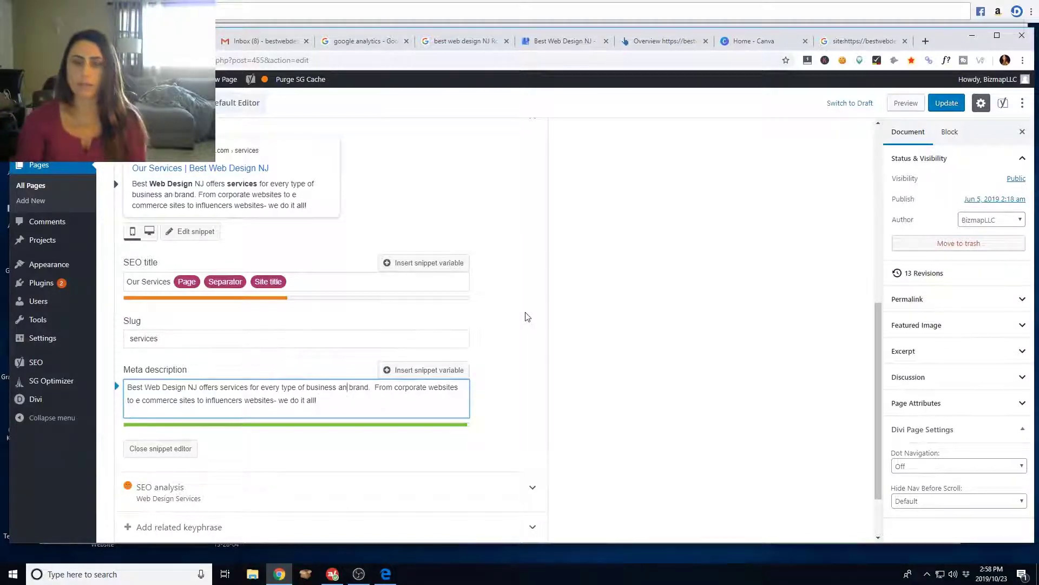
text(or)
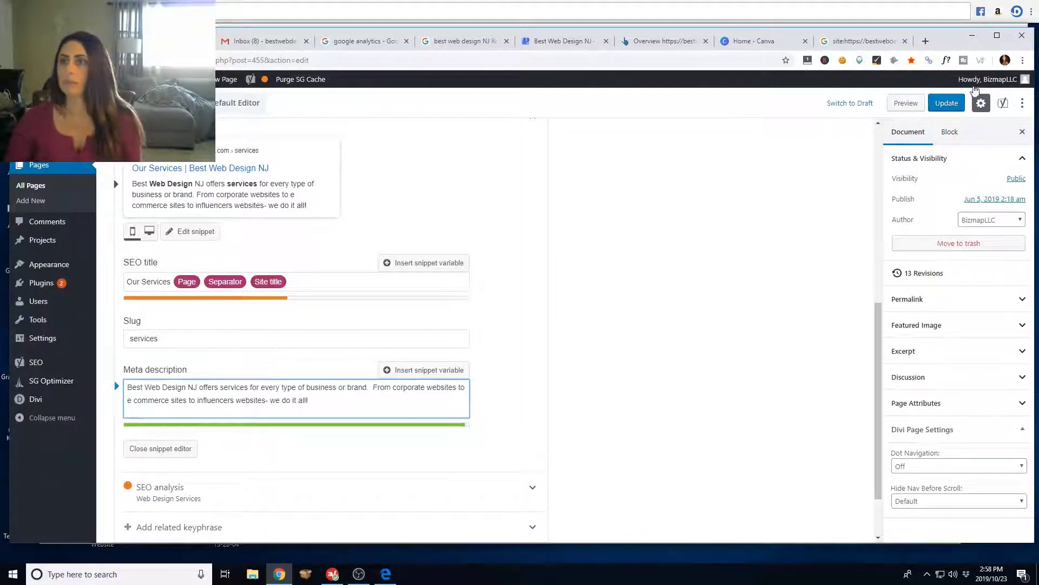
mouse_move(974, 81)
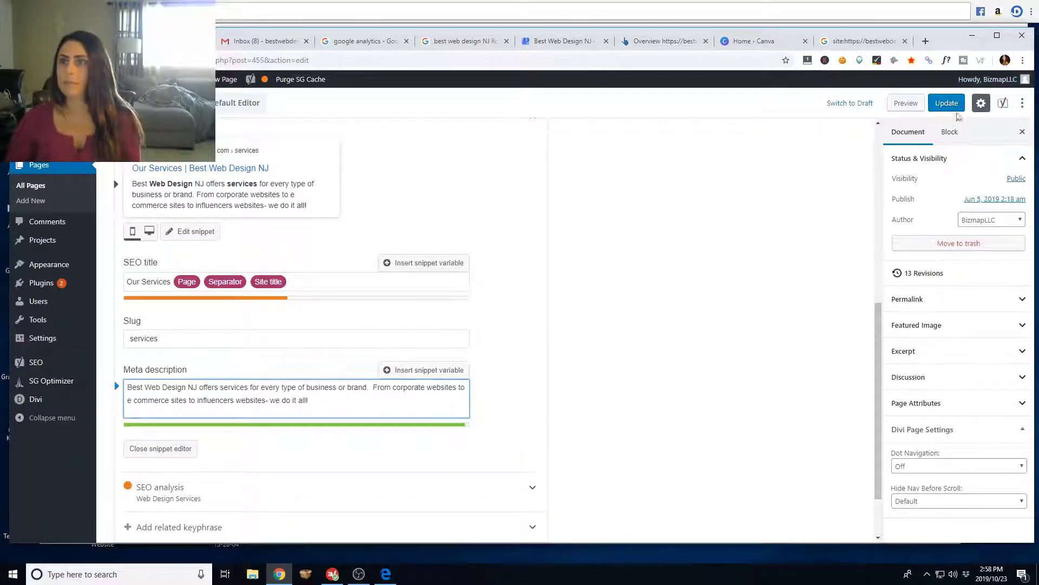
- Update the Services page to save its new SEO title and meta description, and purge the SG cache
click(946, 109)
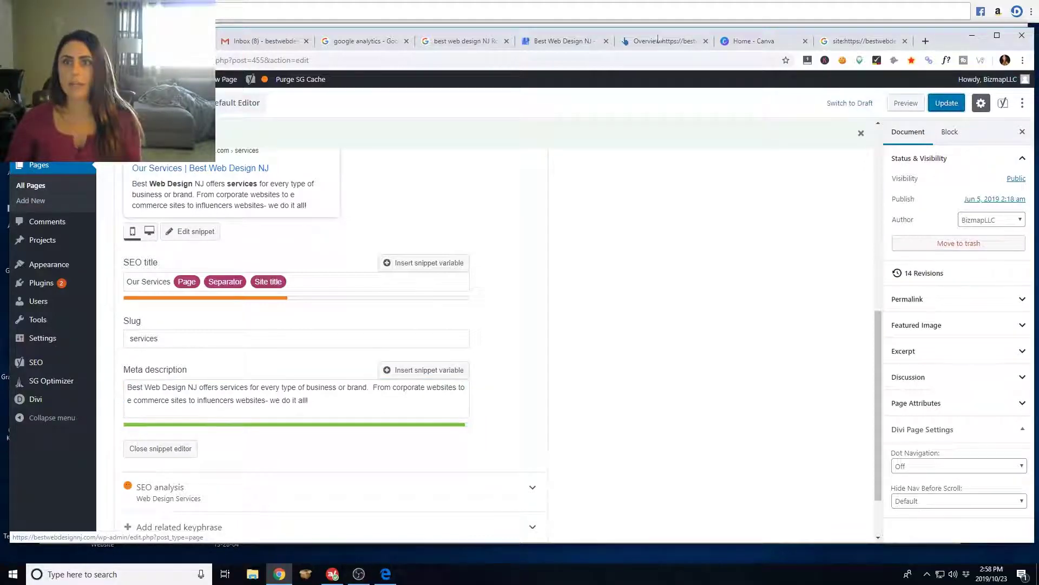
click(864, 42)
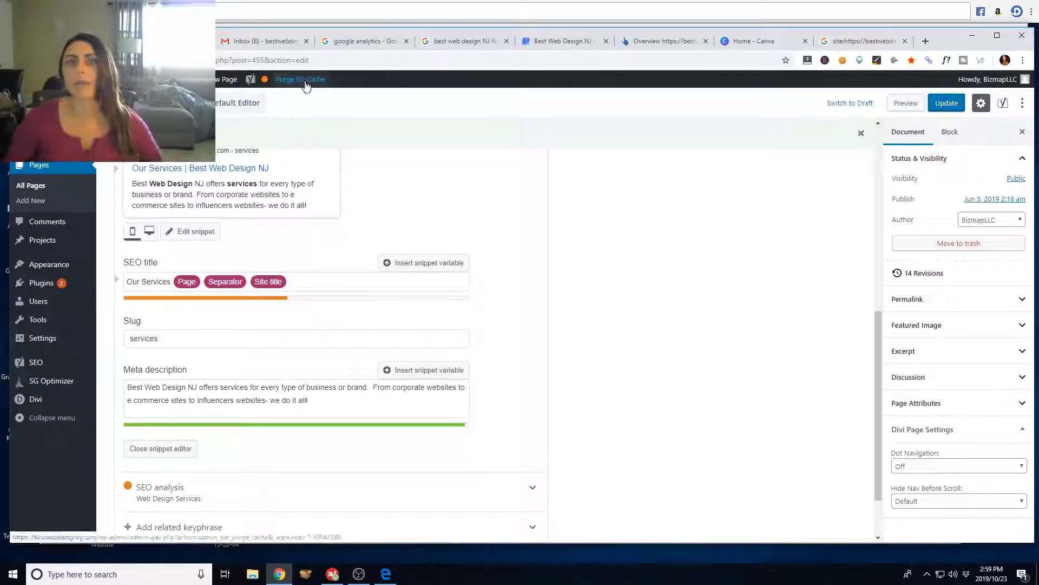
click(304, 81)
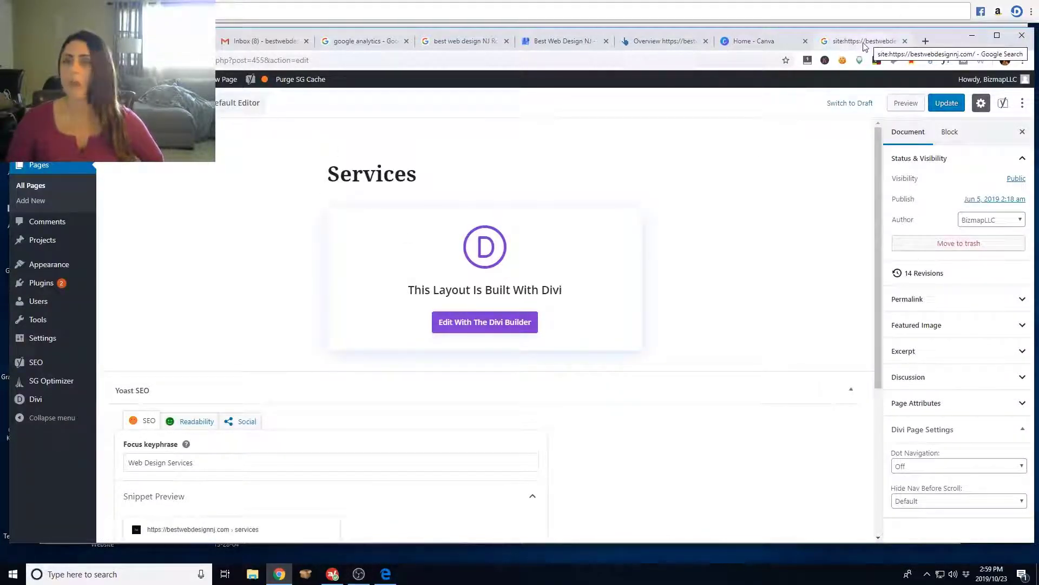
- Review the Google site: search listings for bestwebdesignnj.com, view the live website's home page and return to the Services page editor
click(865, 44)
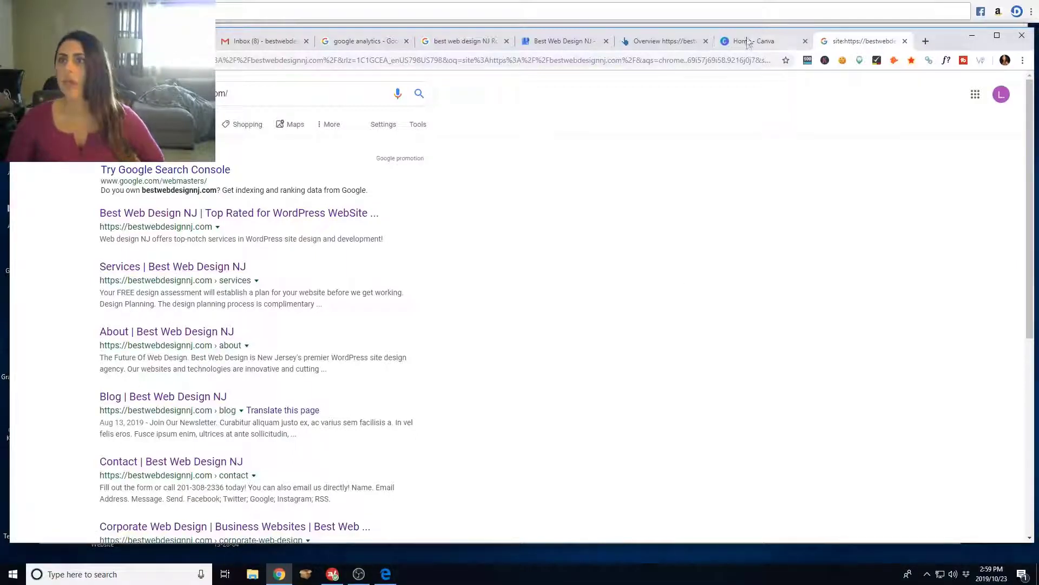
click(184, 41)
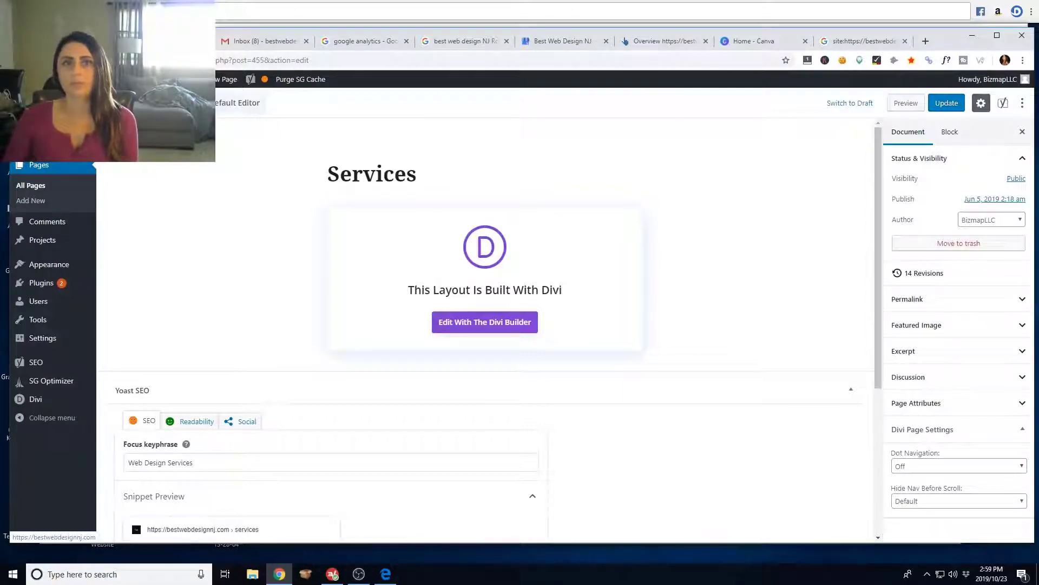
click(81, 79)
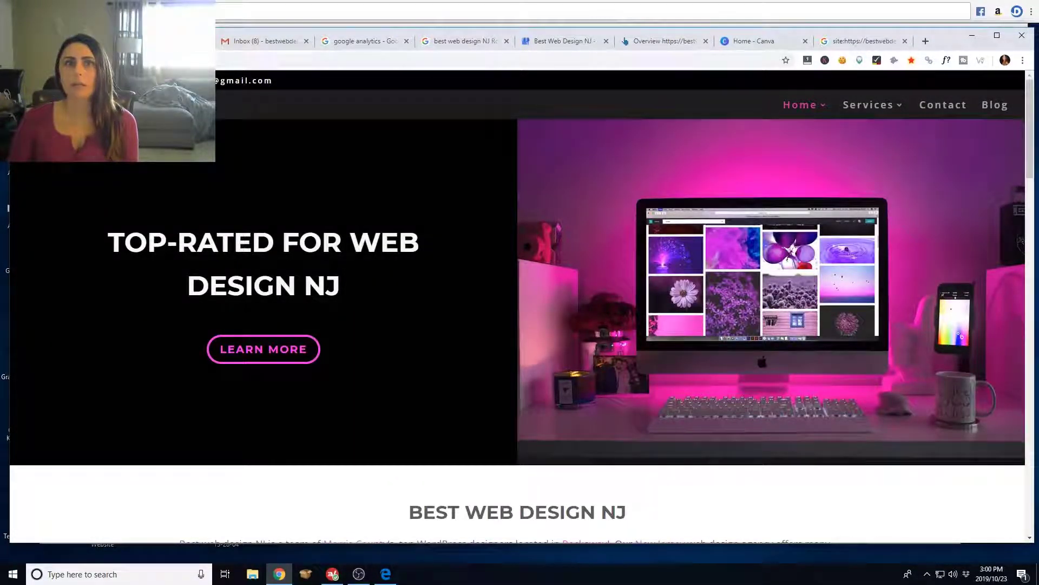
key(alt+Left)
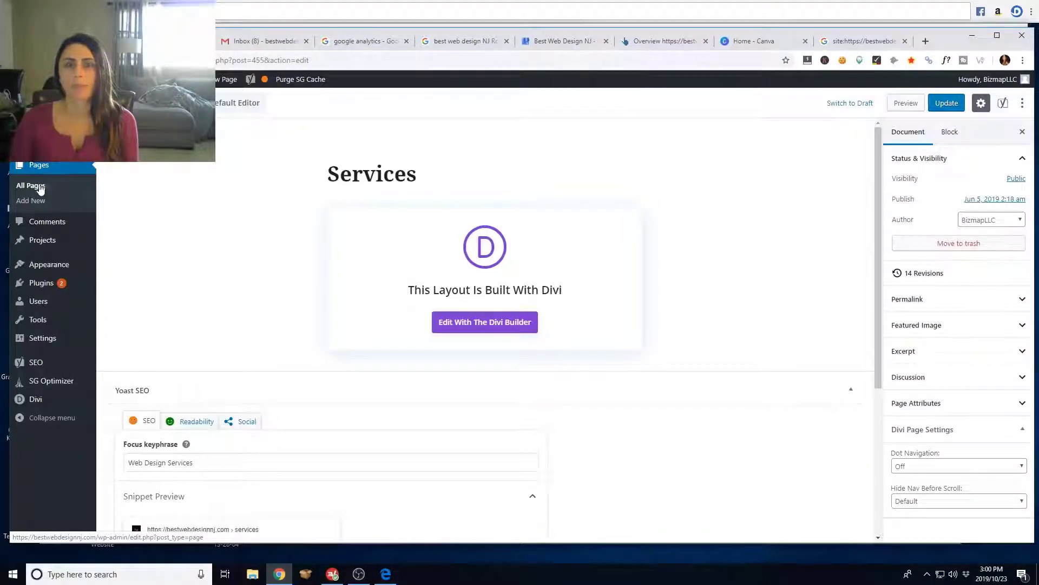
- Open the Affordable Web Design page in the Divi builder and check the heading level of its "Affordable web design services" hero text
click(32, 186)
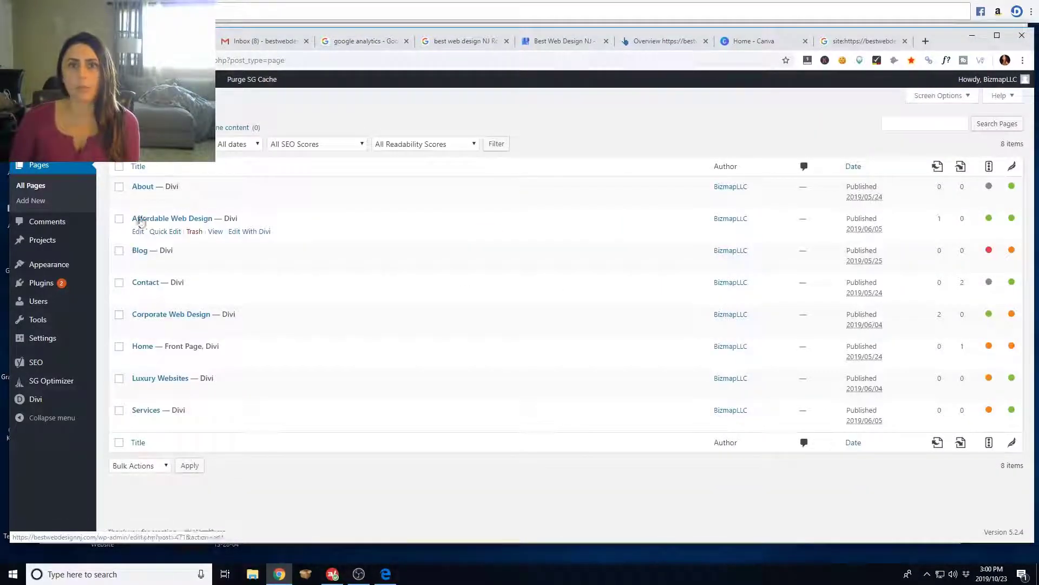
click(249, 232)
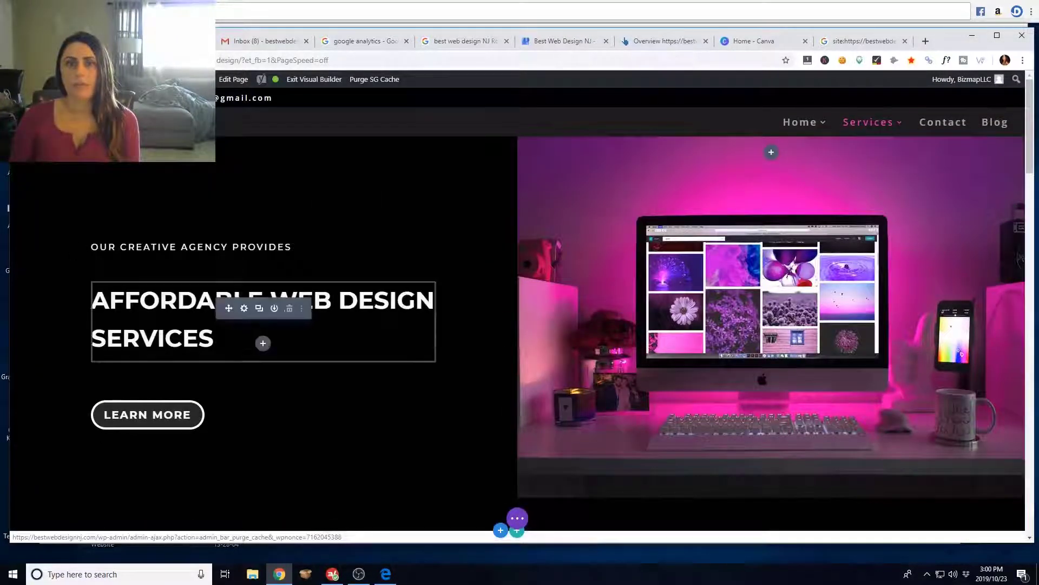
click(244, 308)
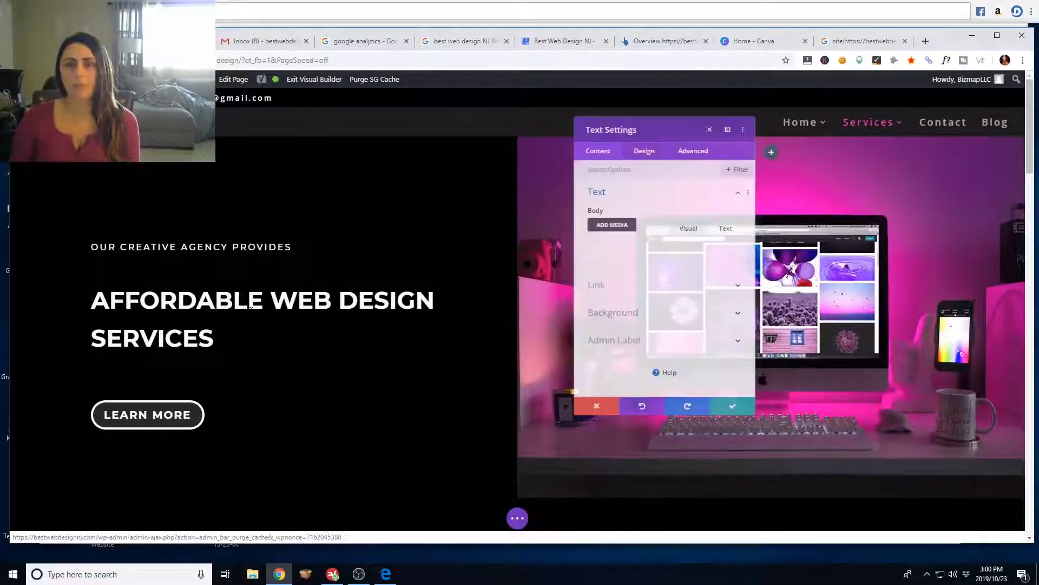
click(715, 338)
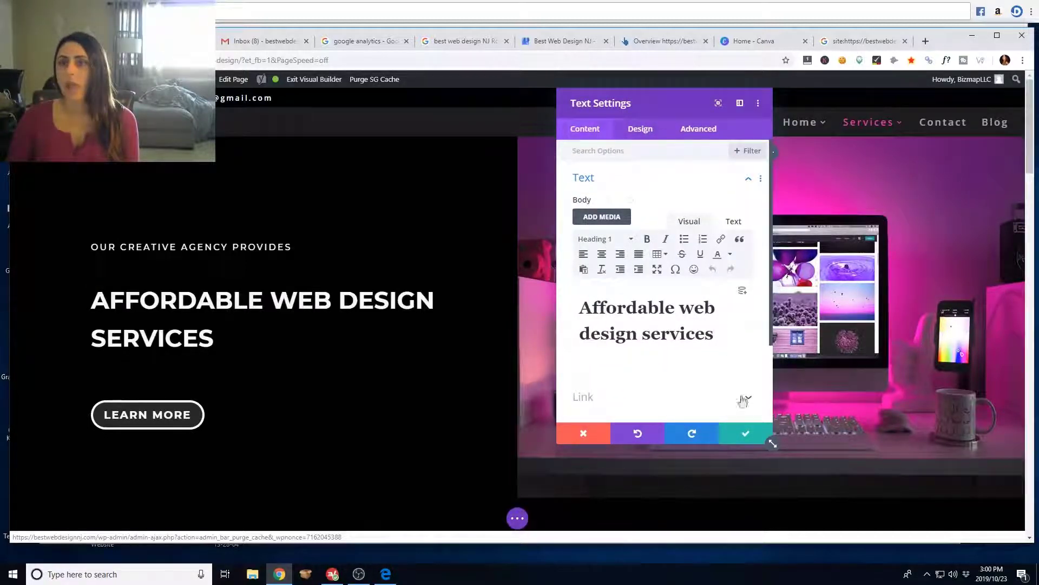
click(747, 435)
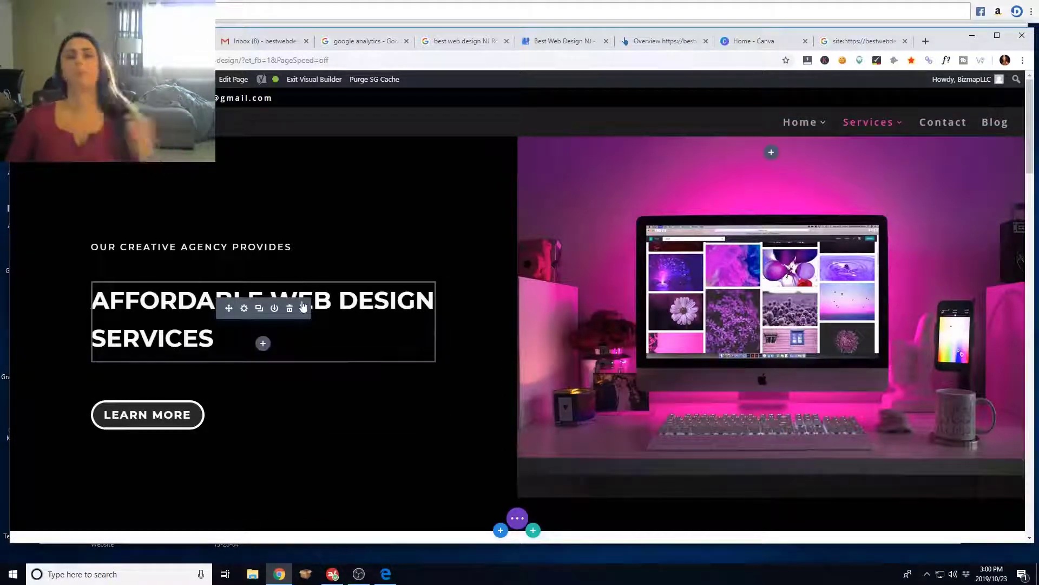
- Remove the stray space before the "Affordable Web Design Solutions For Everyone!" heading, review the module's paragraphs and save the text module
scroll(311, 318, down, 10)
scroll(533, 336, up, 5)
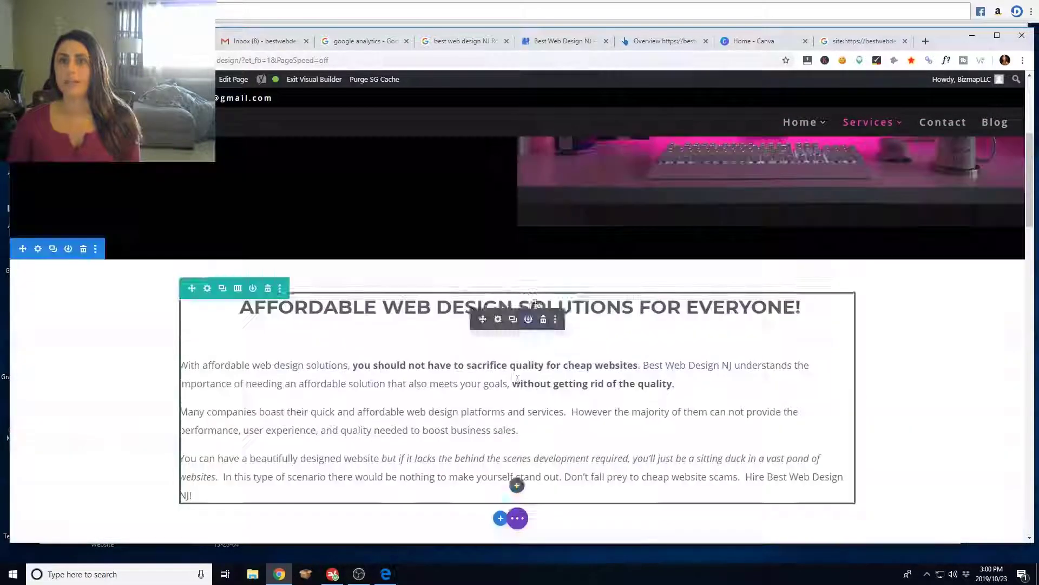
click(497, 318)
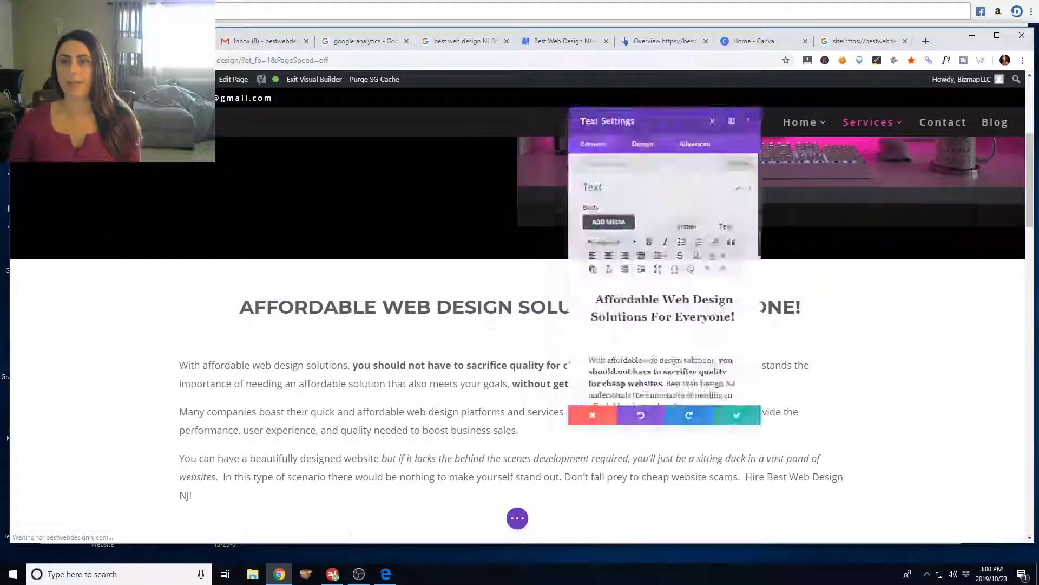
click(589, 304)
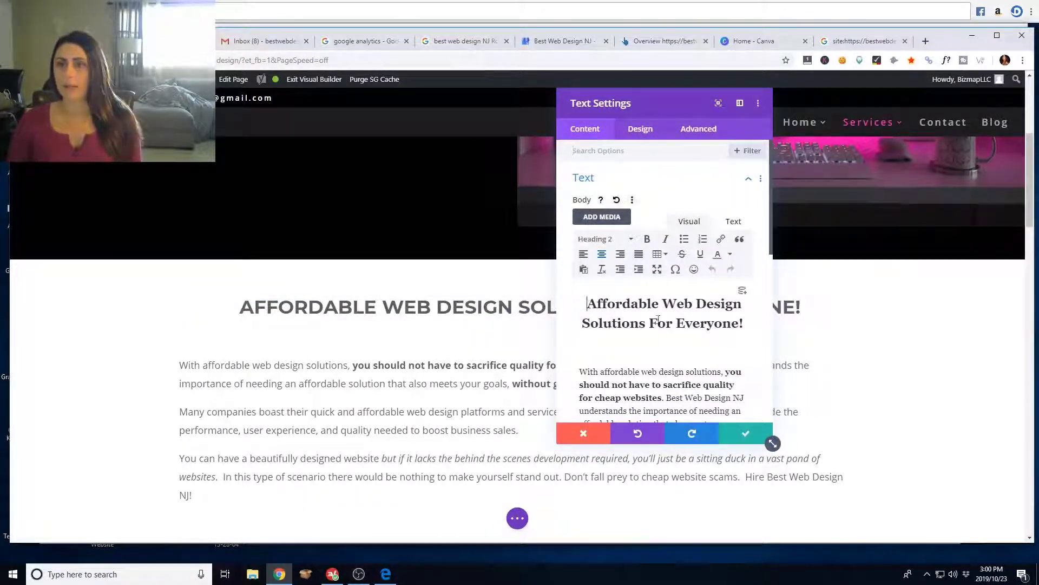
key(BackSpace)
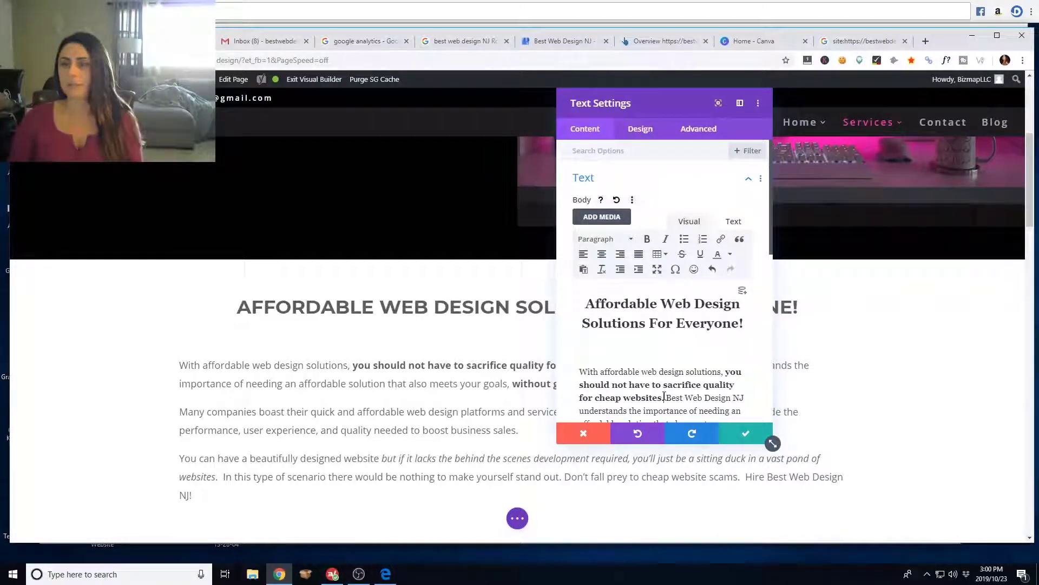
click(664, 397)
scroll(676, 374, down, 3)
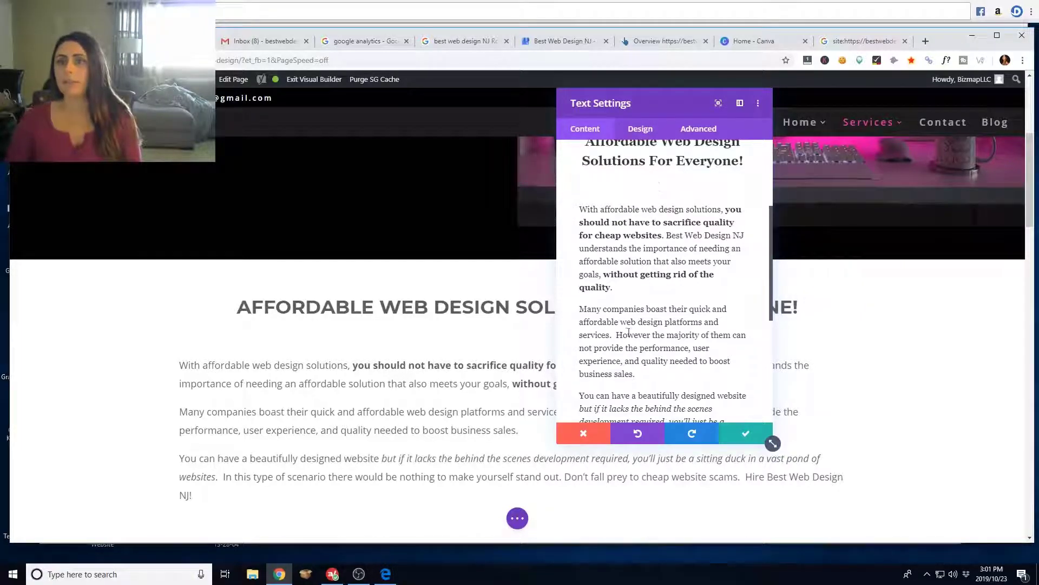
scroll(705, 314, down, 2)
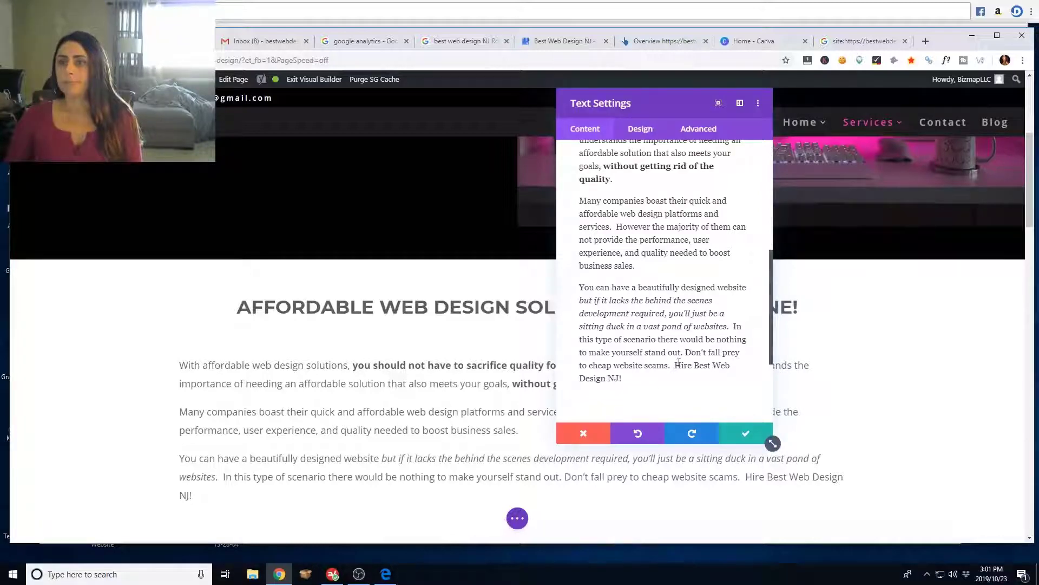
click(746, 436)
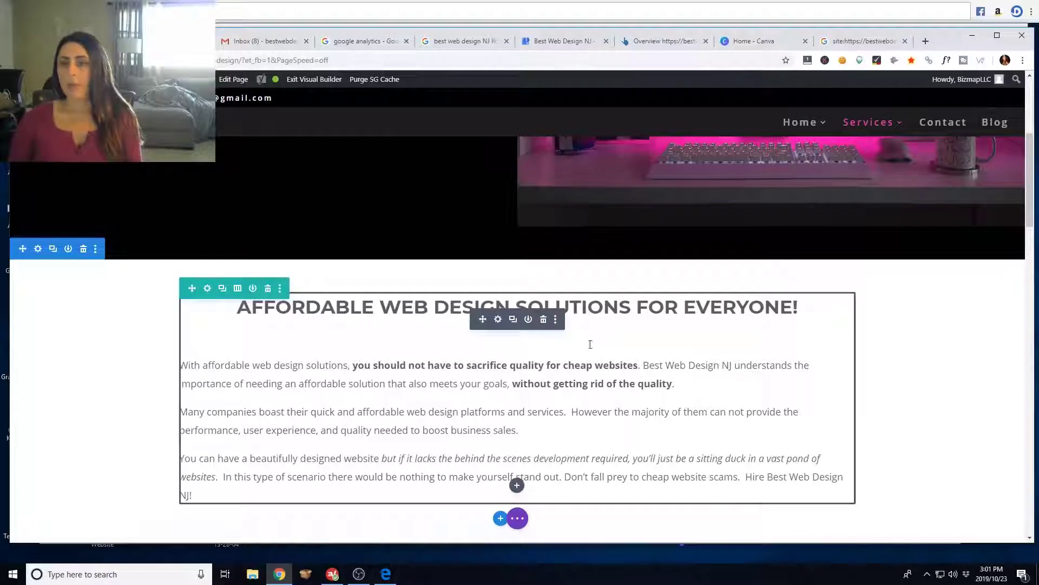
- Examine the Affordable Web Design page's sections for keyword use in headings and body text, from the intro through the closing section
scroll(897, 387, down, 3)
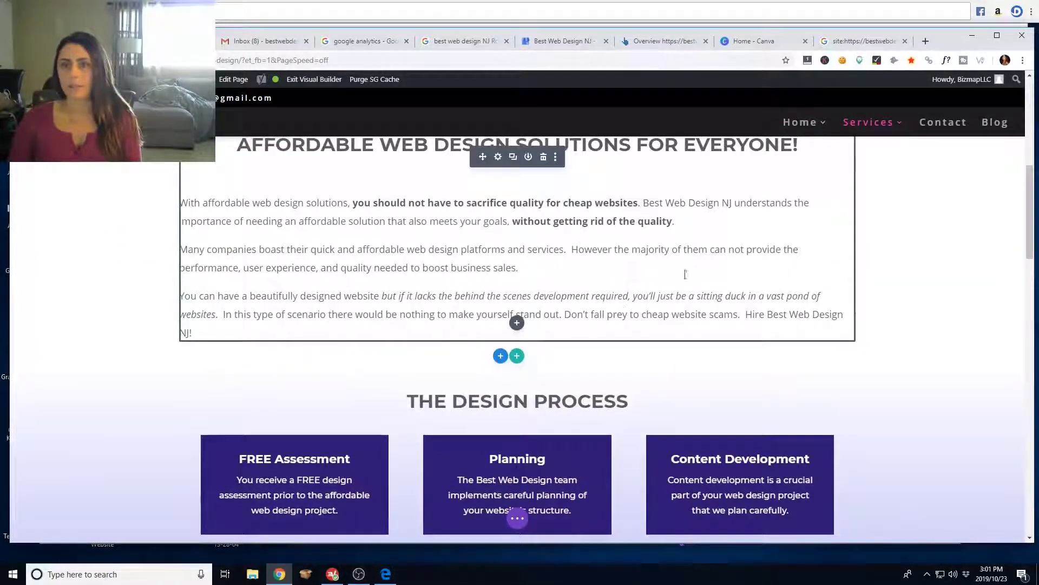
scroll(359, 437, up, 2)
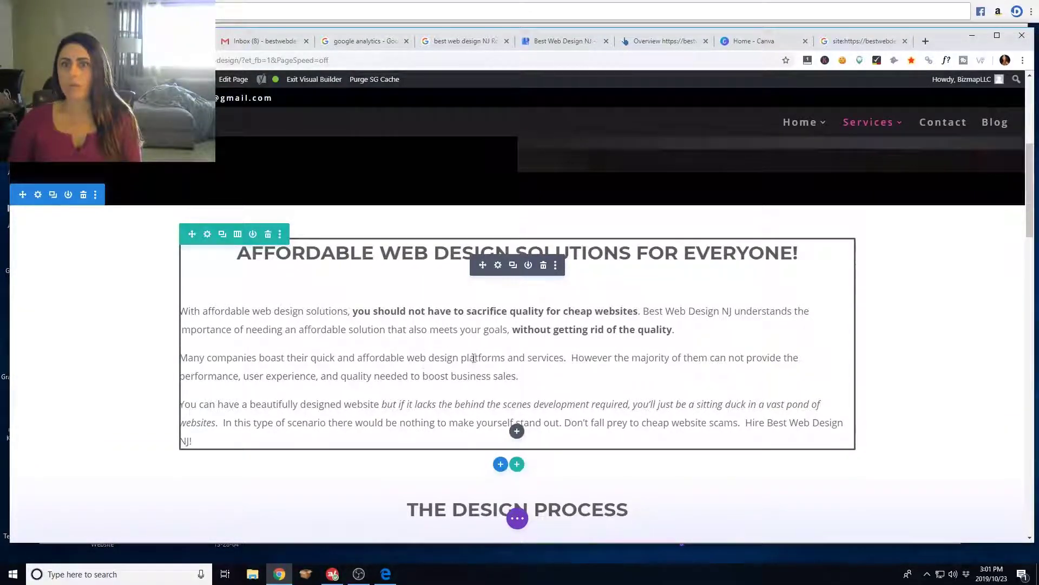
scroll(594, 362, down, 10)
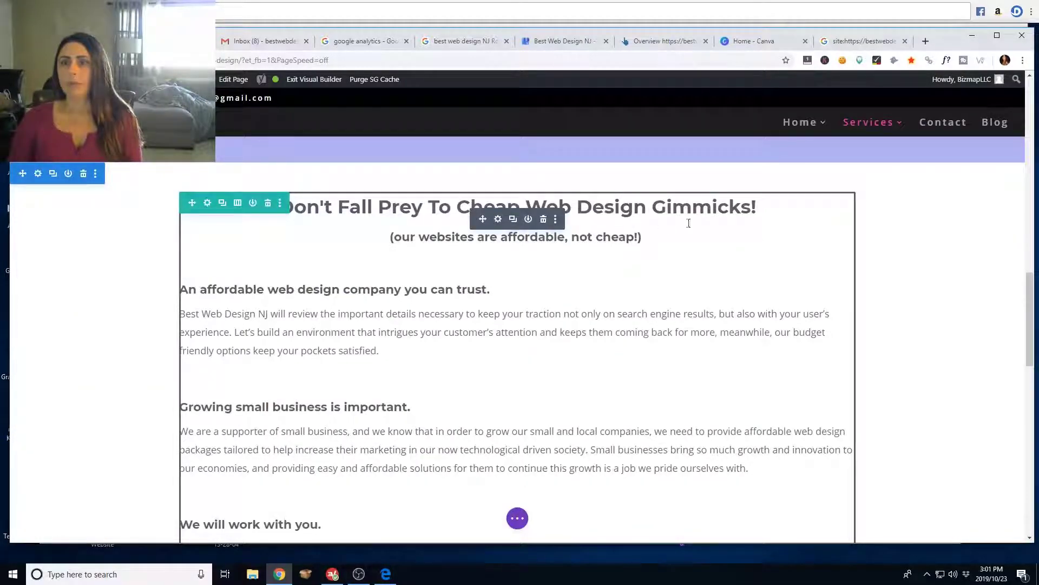
scroll(424, 256, up, 7)
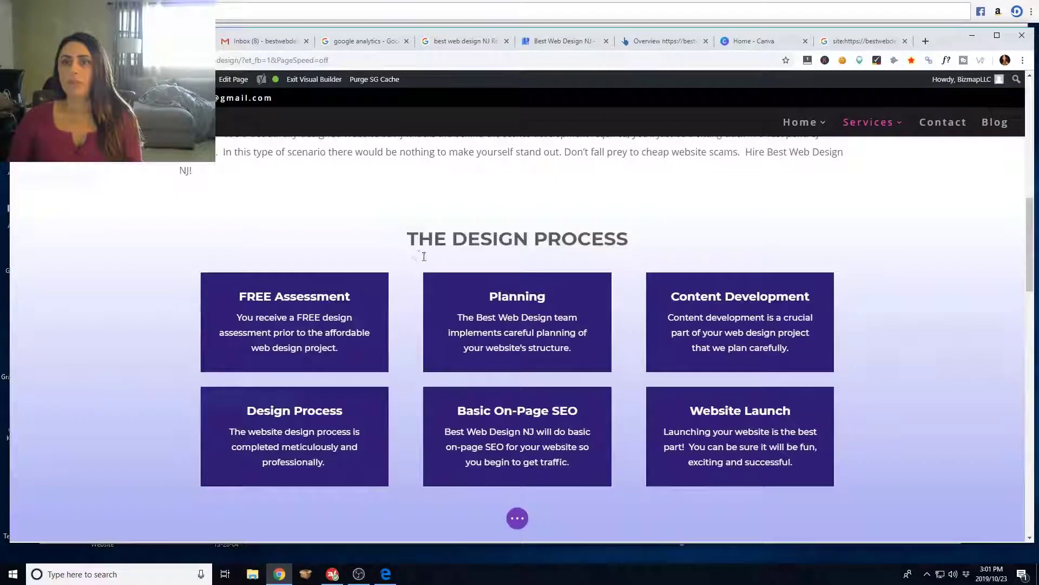
scroll(424, 256, up, 5)
scroll(427, 274, down, 10)
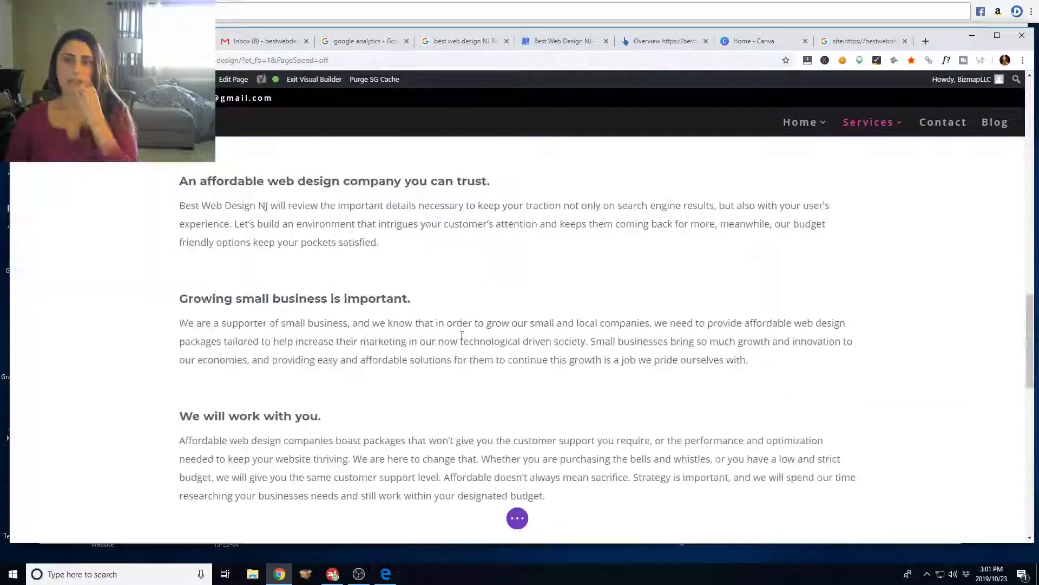
scroll(462, 335, down, 10)
scroll(432, 323, up, 6)
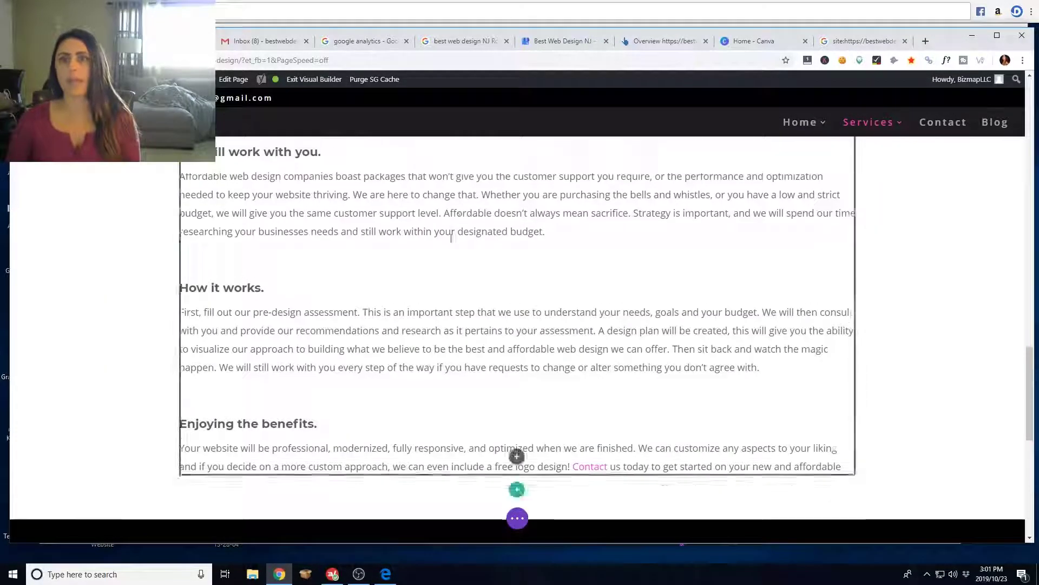
scroll(451, 237, up, 8)
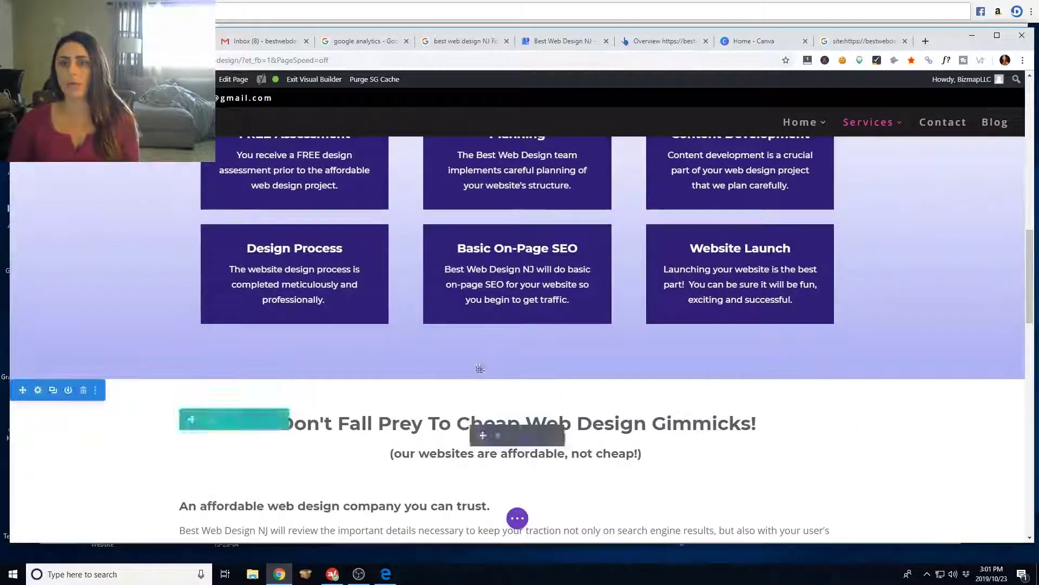
scroll(480, 368, up, 10)
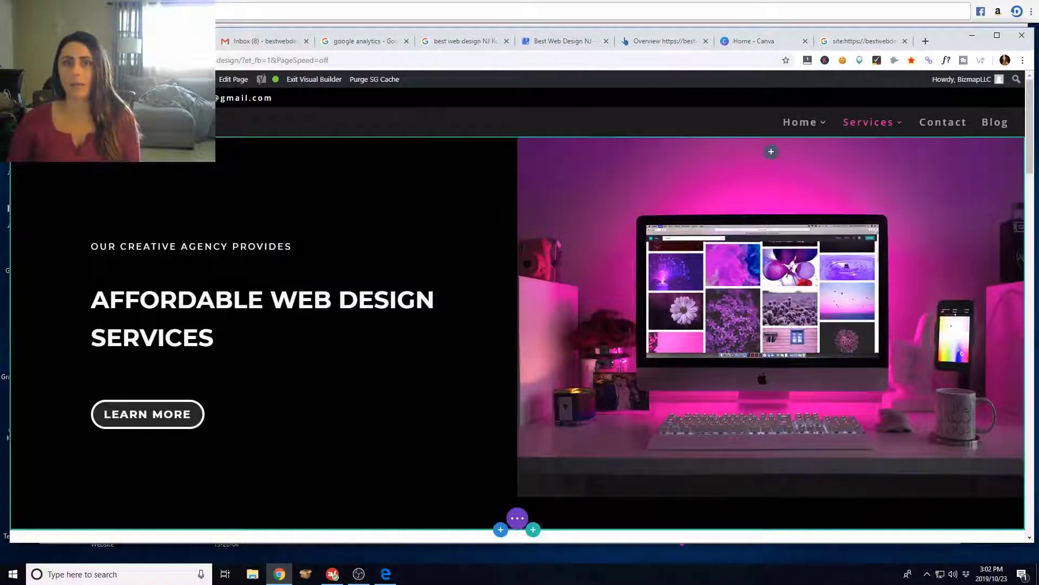
- Check the alt text of the hero row's Column 2 background image, web-design-mack-desktop-pink-image.jpg, reapply the image and save the row settings
click(714, 238)
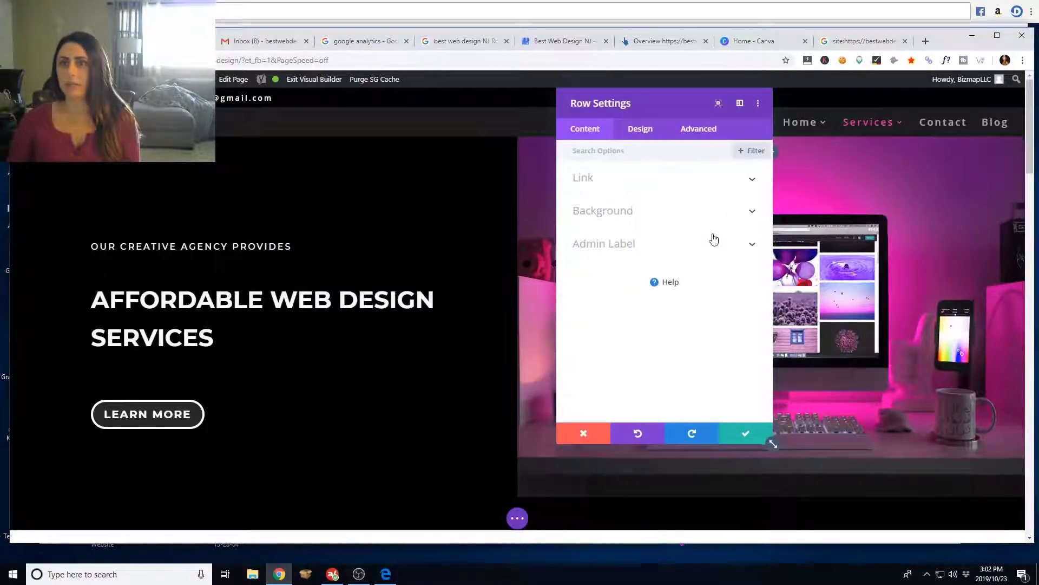
click(712, 216)
scroll(715, 249, down, 3)
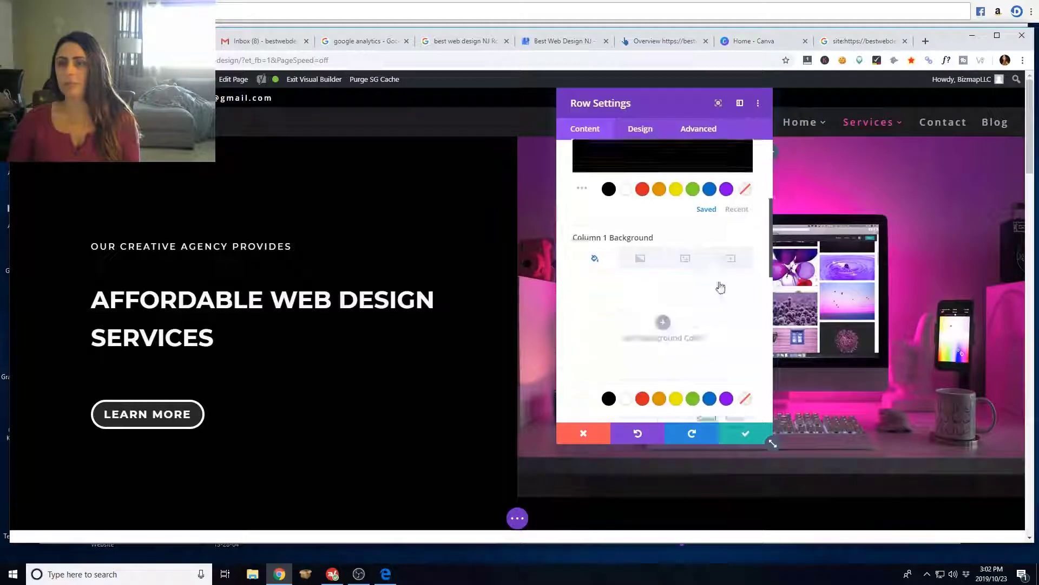
scroll(711, 282, up, 3)
scroll(699, 297, down, 3)
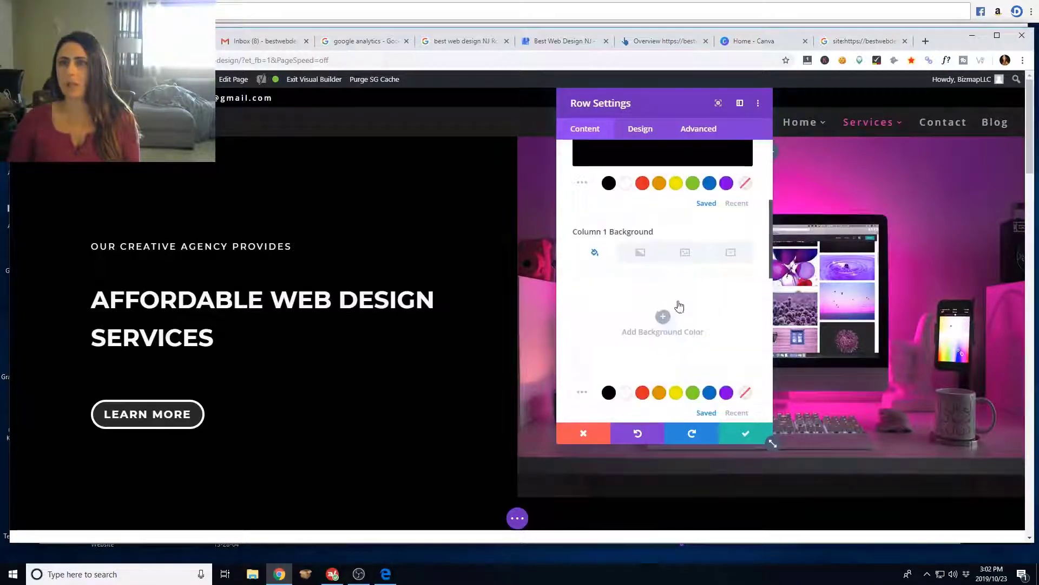
scroll(654, 315, down, 3)
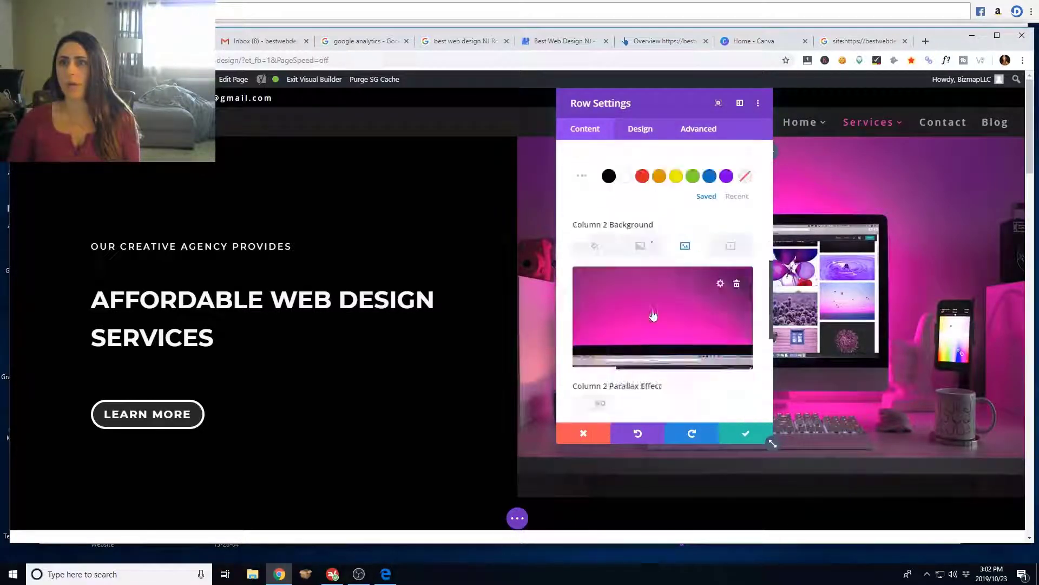
click(720, 284)
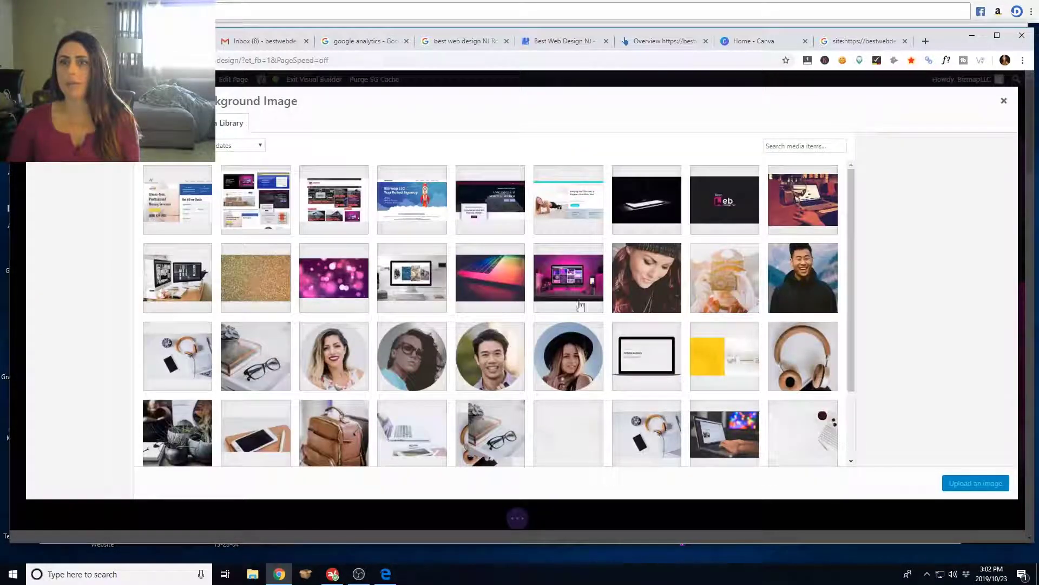
click(580, 306)
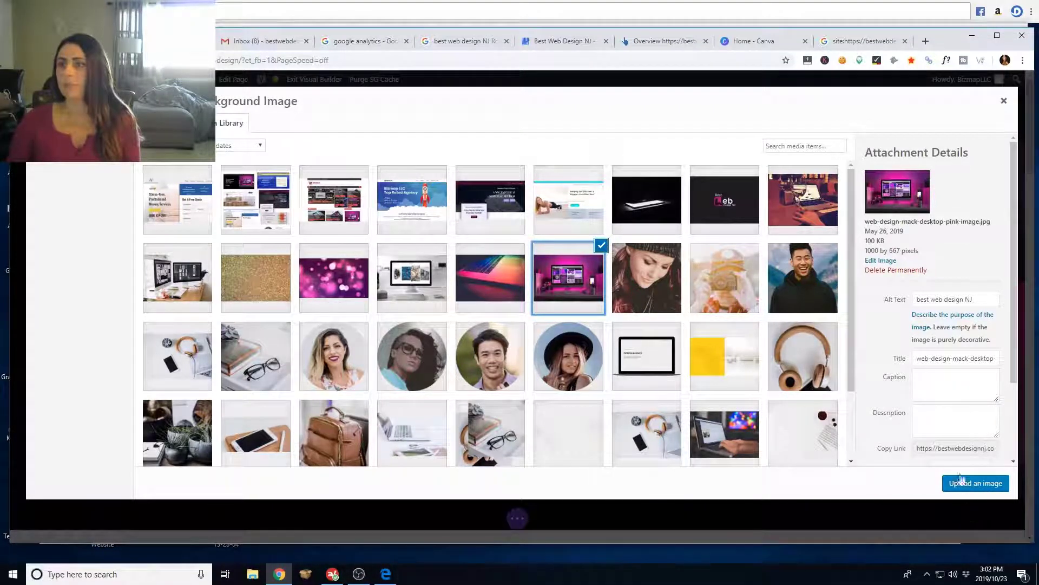
click(974, 482)
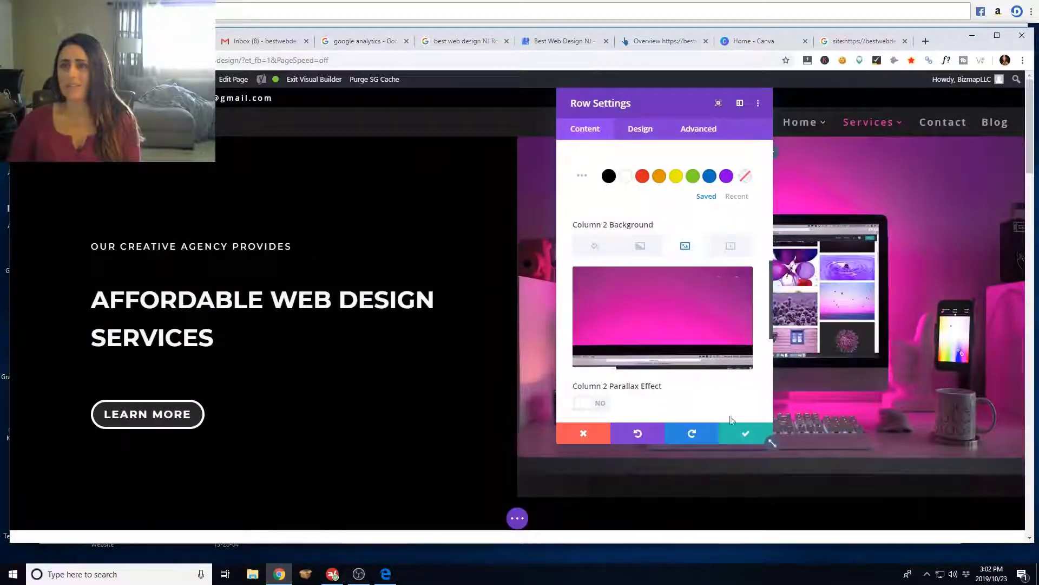
click(756, 437)
scroll(559, 331, down, 5)
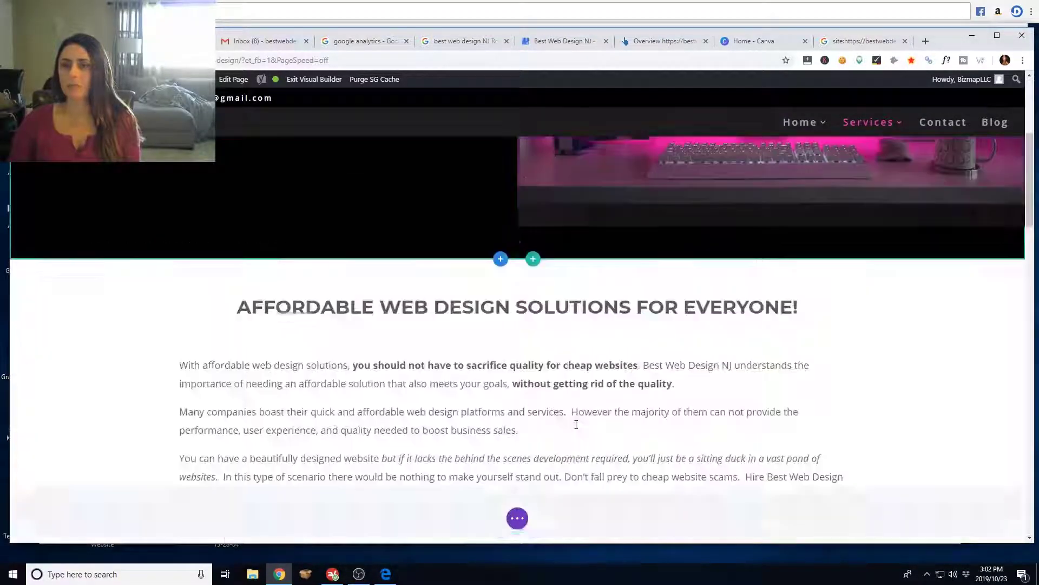
- Insert the saved "picture left, text ri..." section from the library between the intro text and The Design Process section
scroll(503, 336, down, 3)
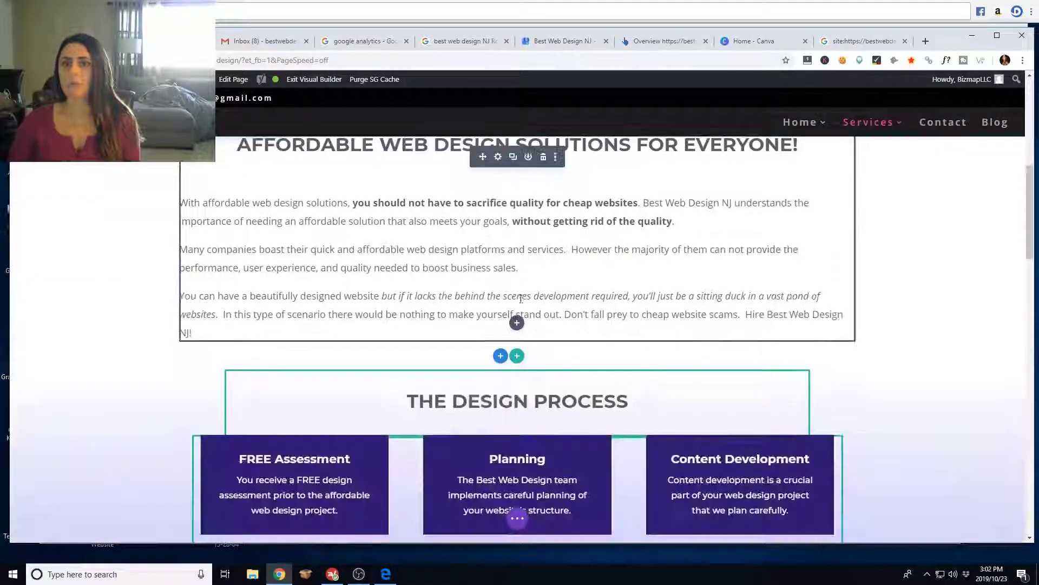
click(499, 356)
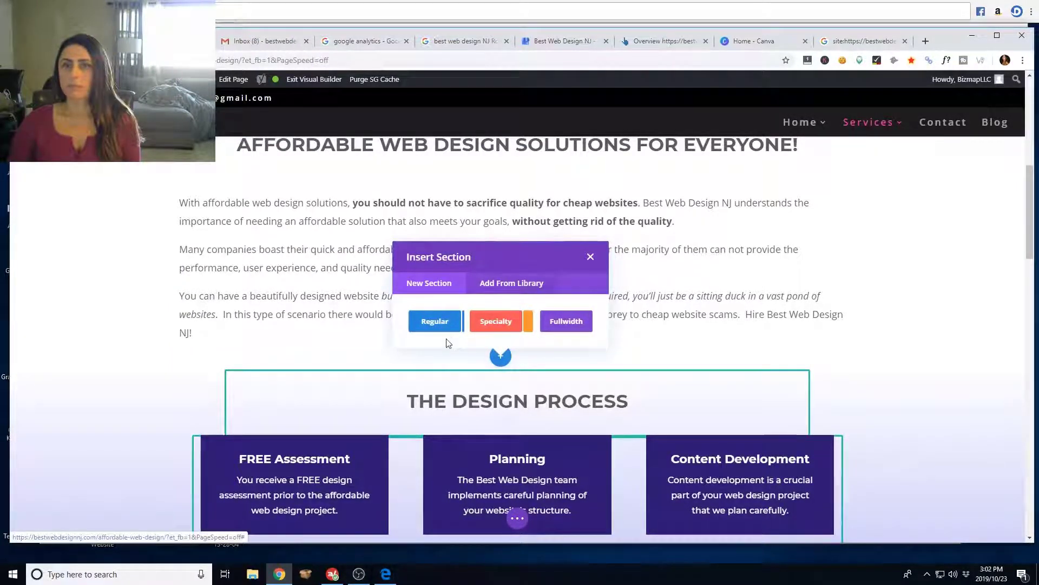
click(506, 284)
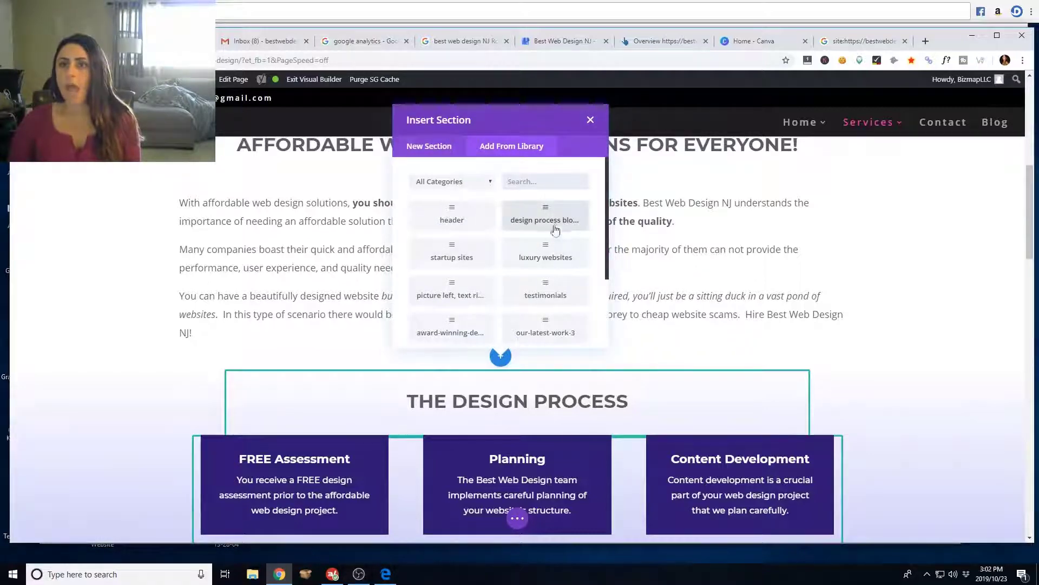
click(451, 292)
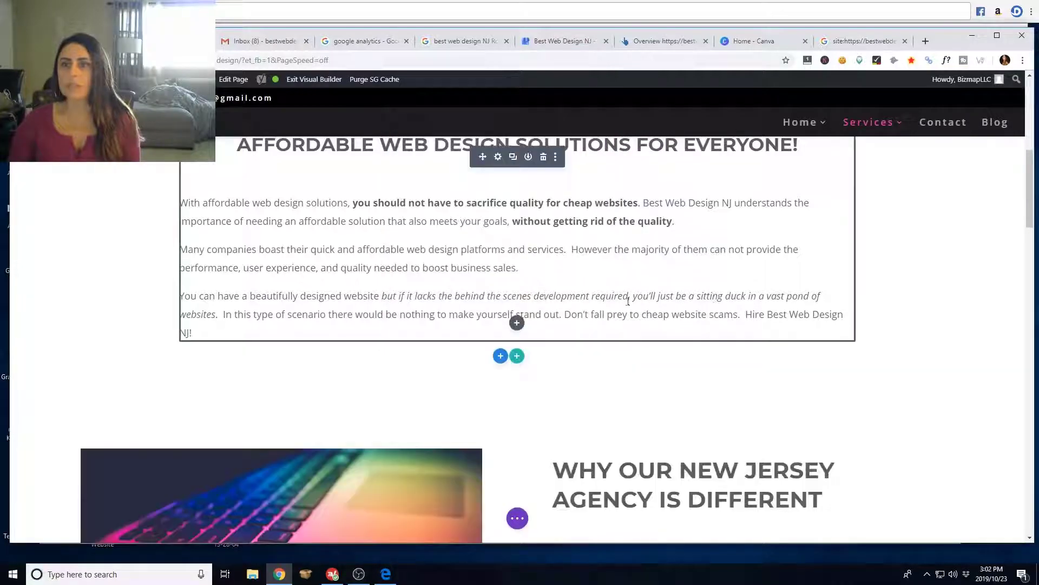
- Replace the colorful laptop image's alternative text with "Affordable Web Design Services" in the "Why Our New Jersey Agency Is Different" section
scroll(604, 301, up, 6)
scroll(610, 304, down, 7)
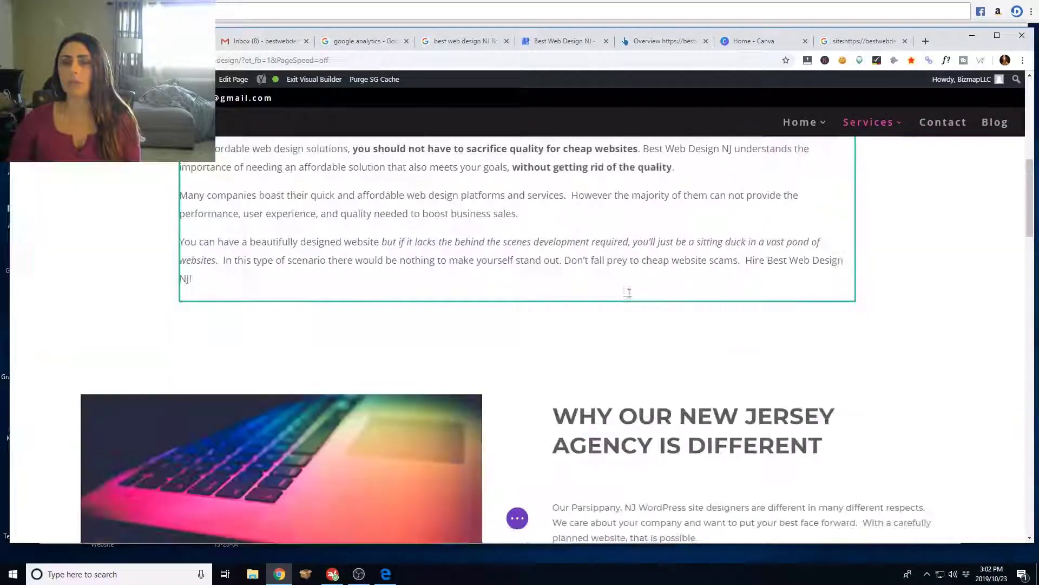
scroll(562, 352, down, 5)
scroll(515, 326, up, 3)
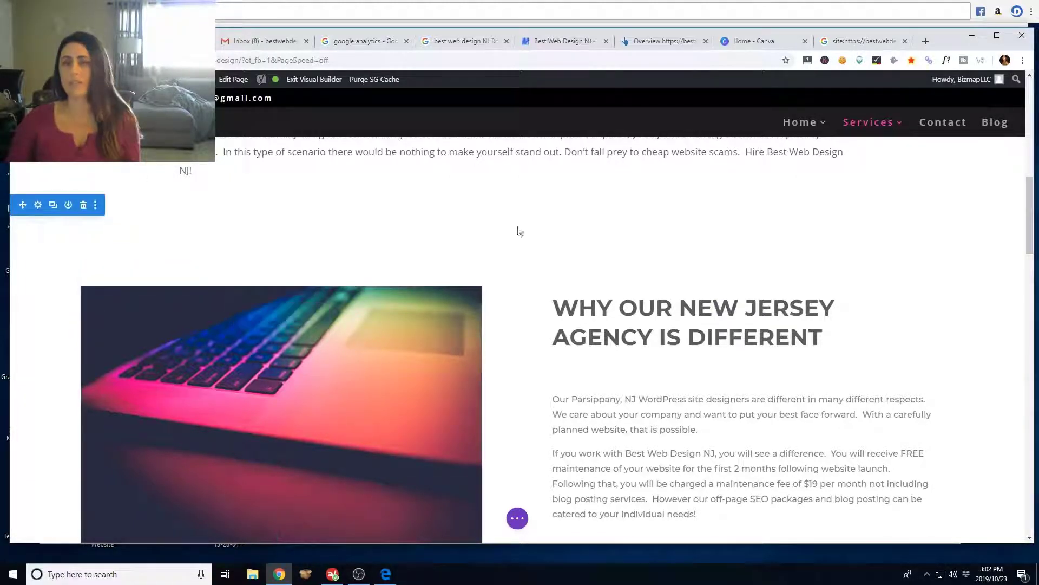
scroll(521, 138, up, 10)
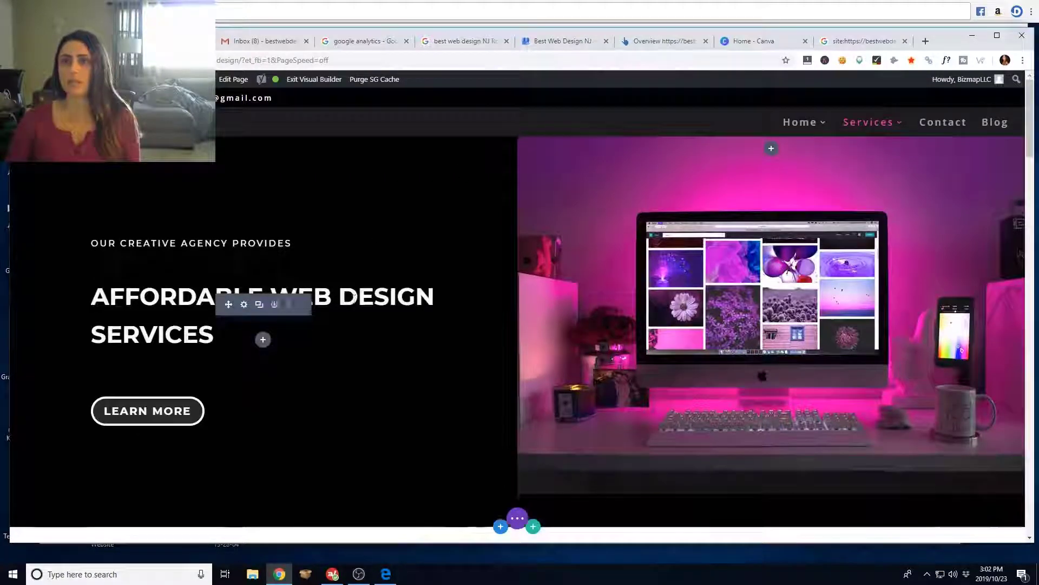
scroll(346, 334, down, 12)
scroll(345, 334, up, 5)
scroll(347, 332, down, 3)
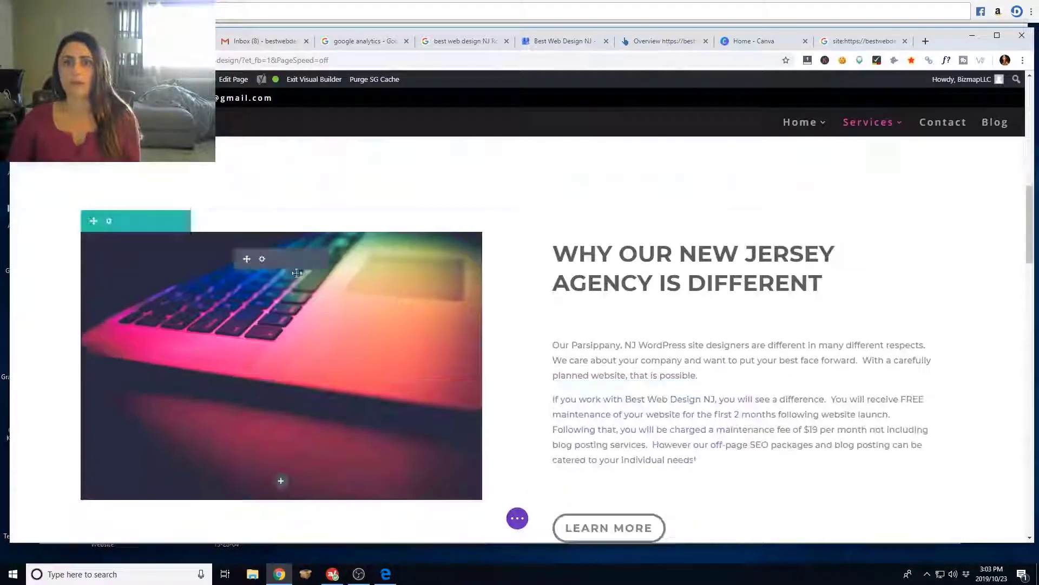
click(262, 259)
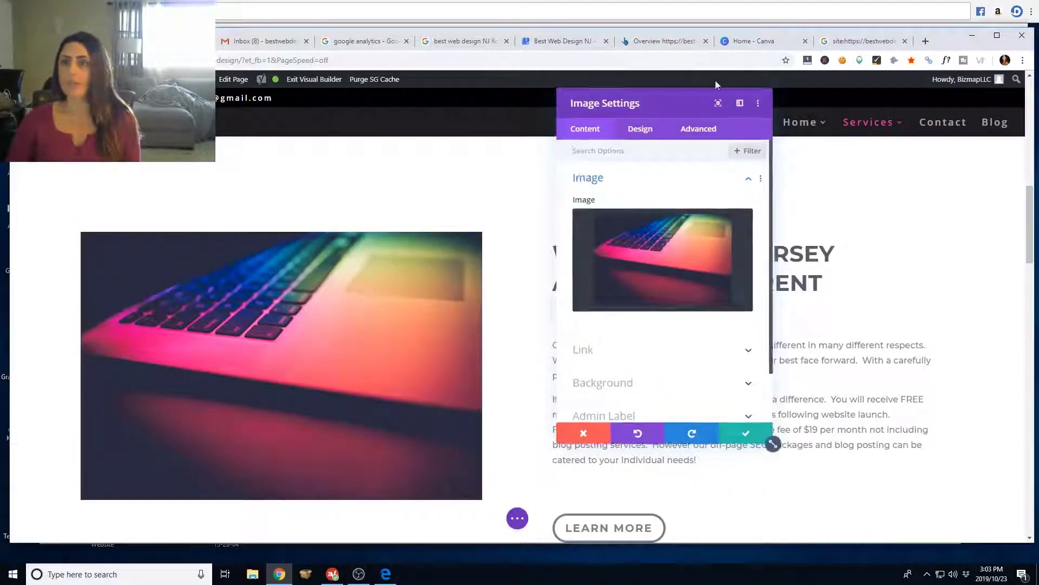
click(703, 131)
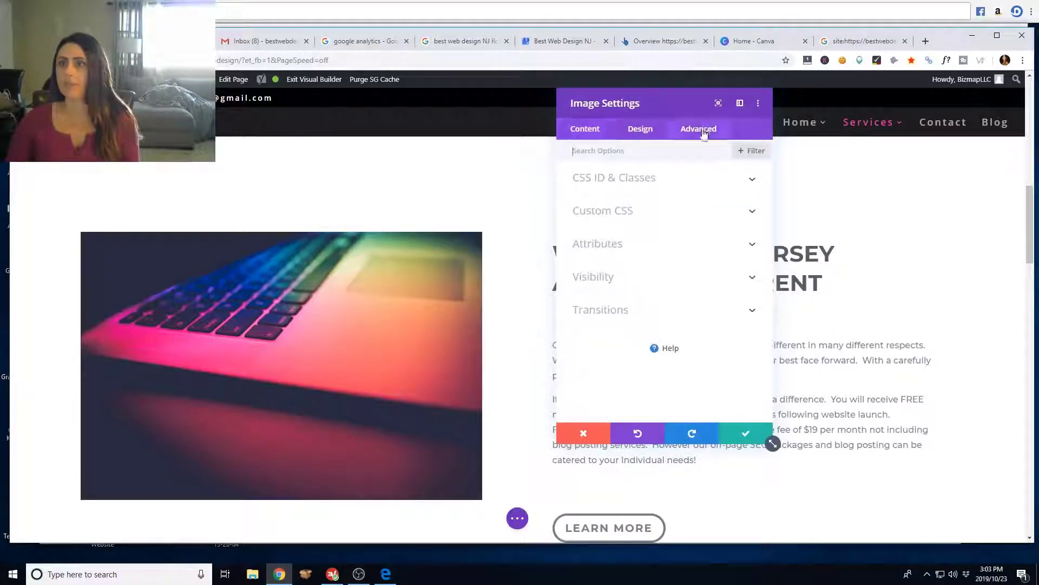
click(620, 253)
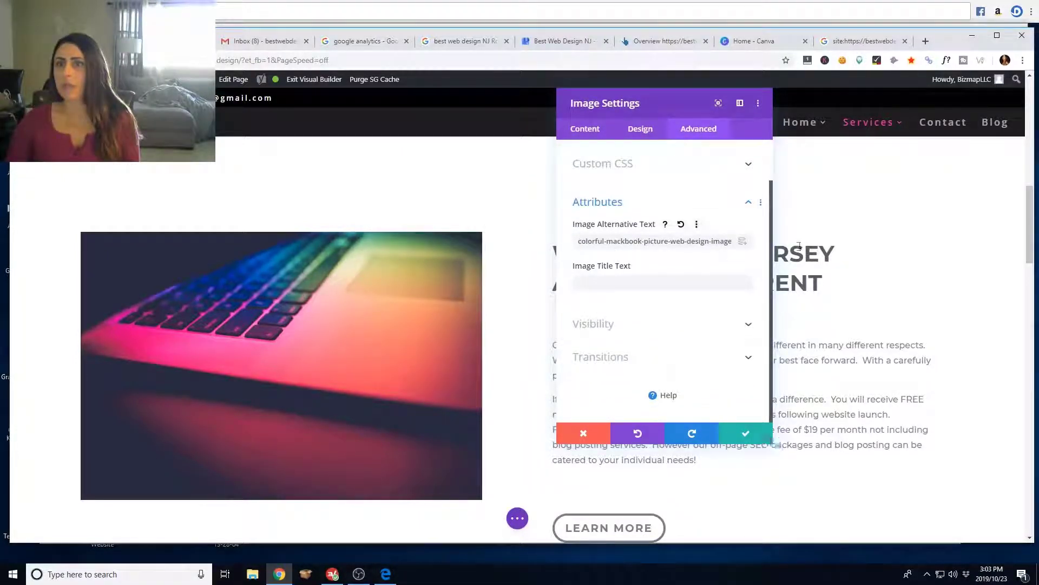
drag(578, 241, 733, 242)
key(BackSpace)
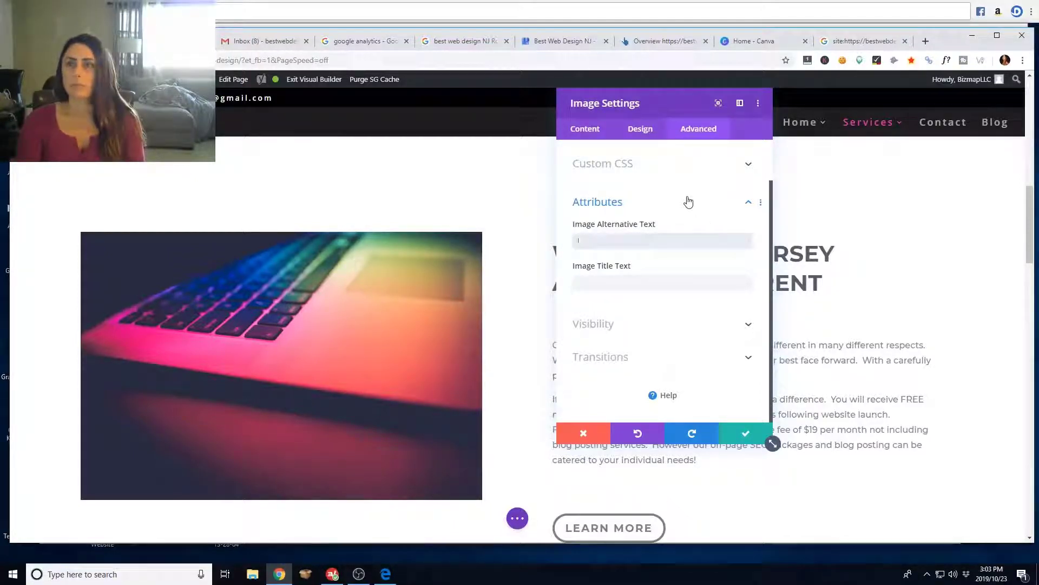
text(Affordable W)
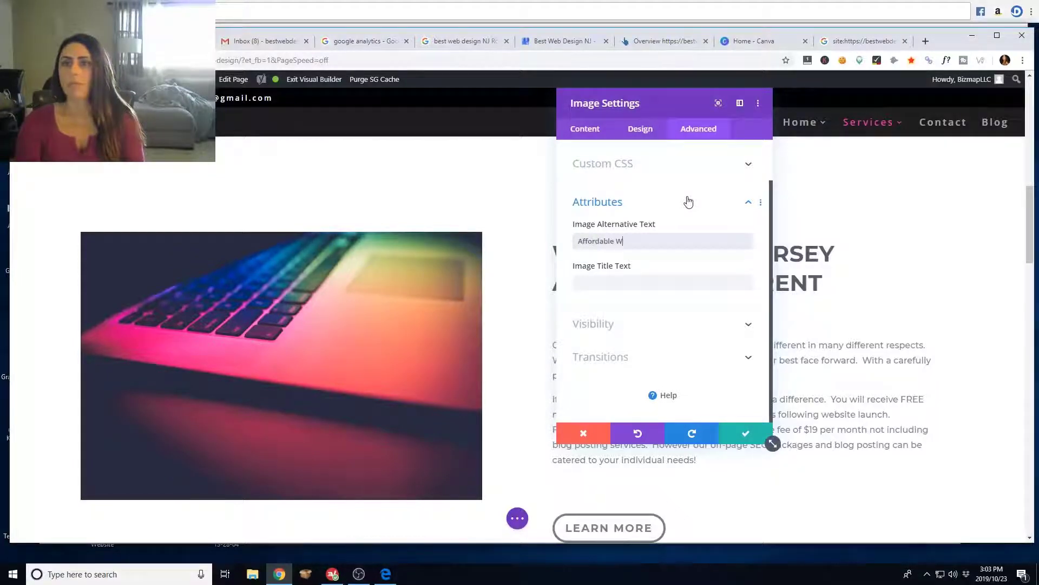
text(eb Design )
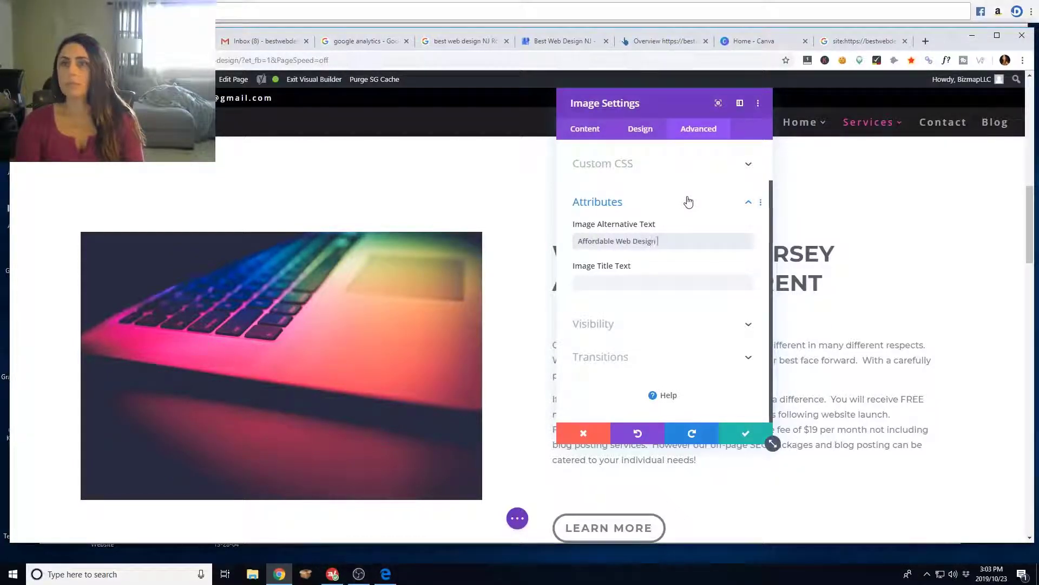
text(Services)
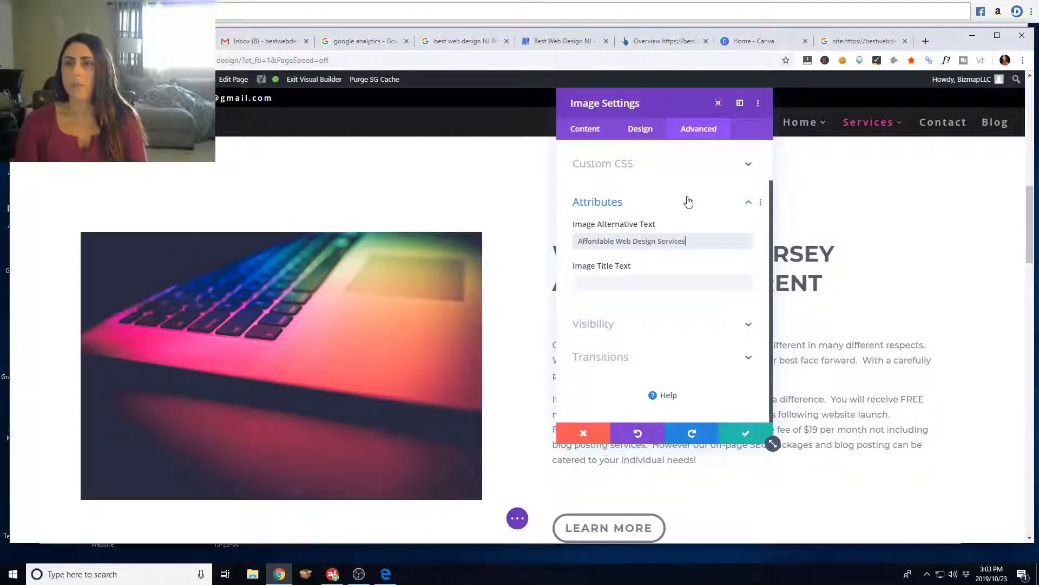
- Set the laptop image's title text to "colorful-image-macbook" and save the image settings
click(628, 282)
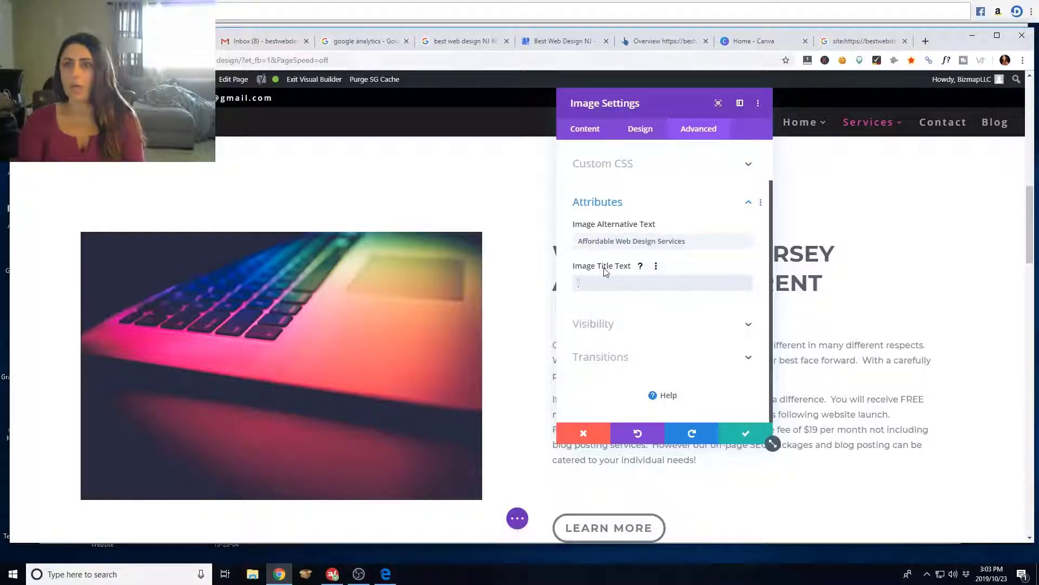
text(colorful)
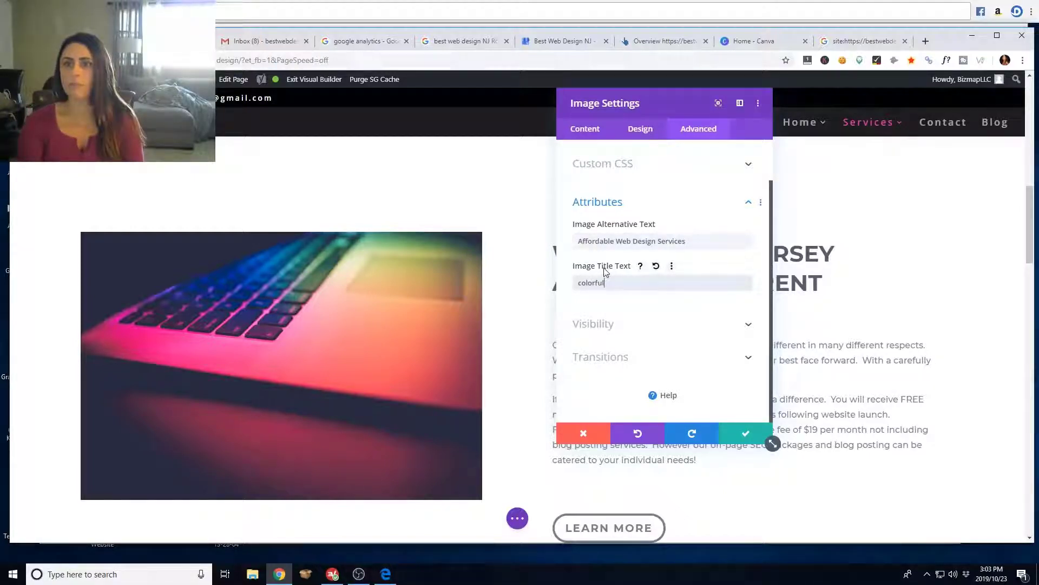
text(-iamge)
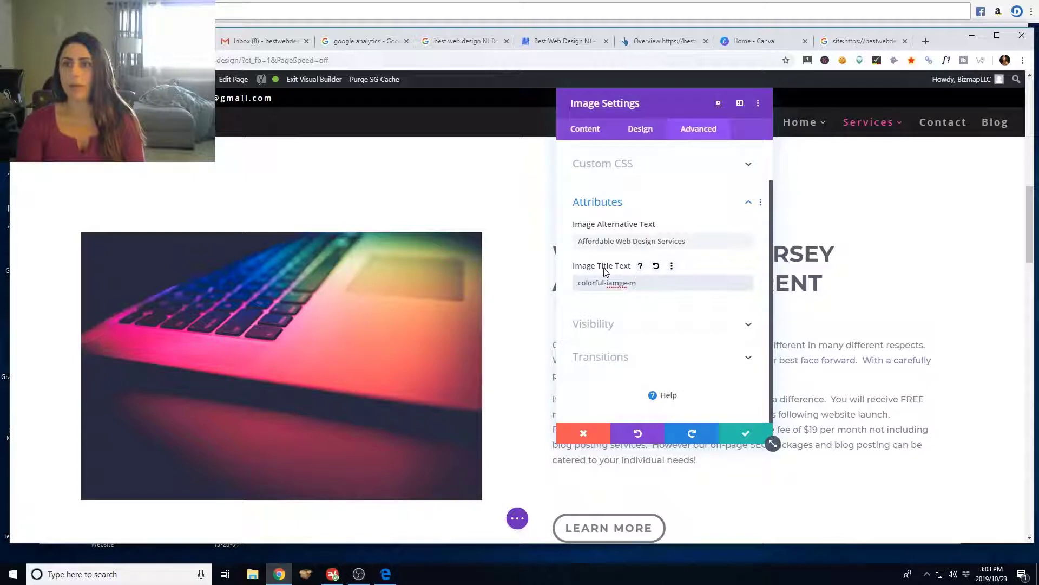
text(-m)
key(BackSpace)
key(BackSpace)
key(BackSpace)
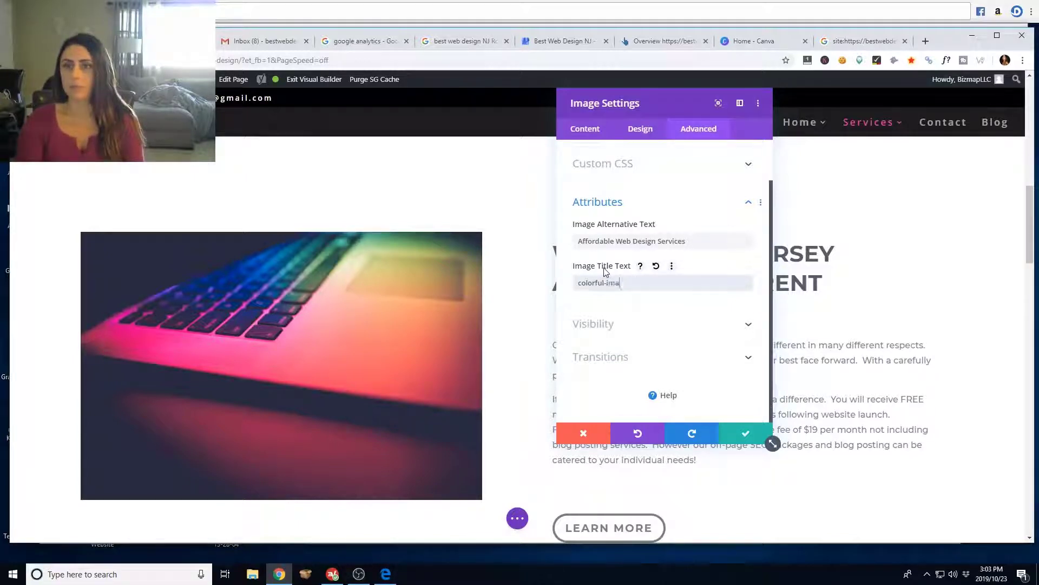
text(e-maj)
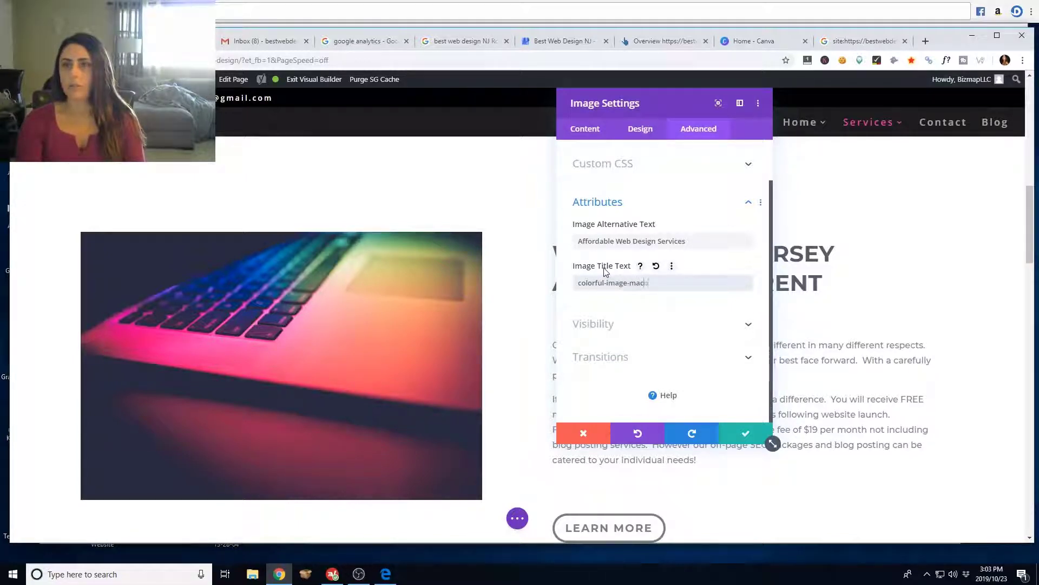
text(book)
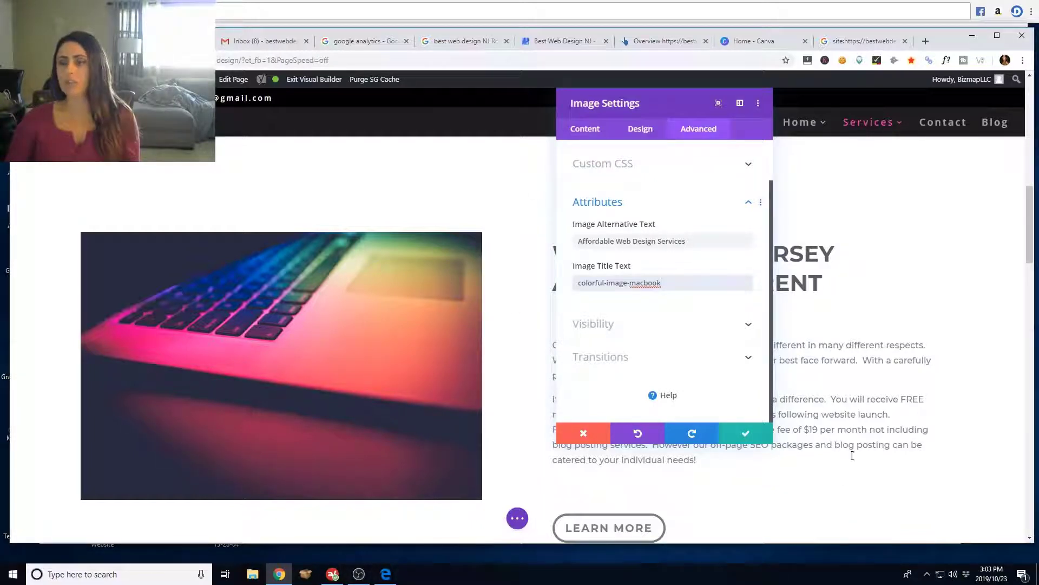
click(742, 435)
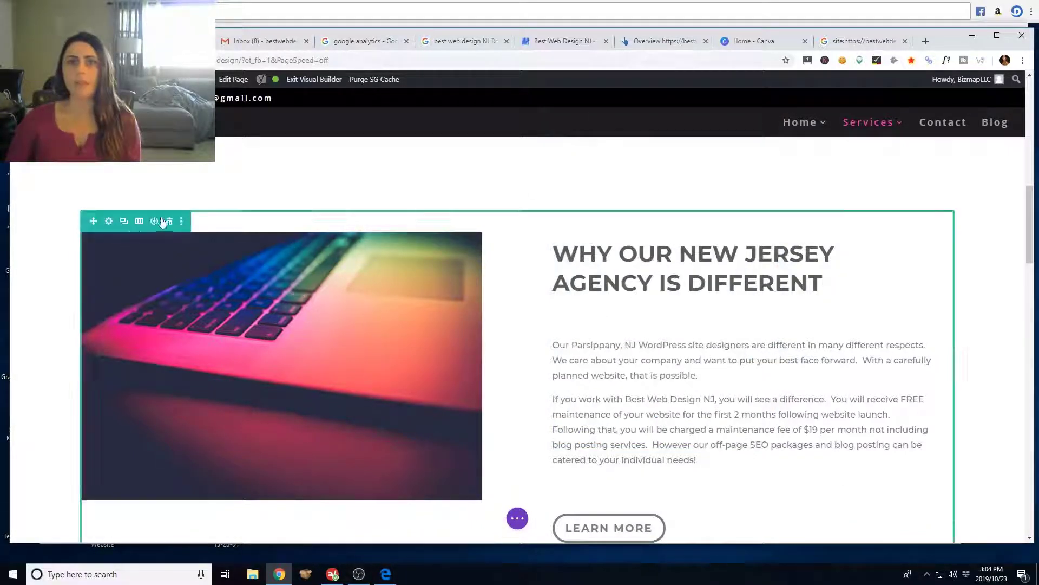
- Delete the "Why Our New Jersey Agency Is Different" row and its leftover empty section, and save the page
click(170, 222)
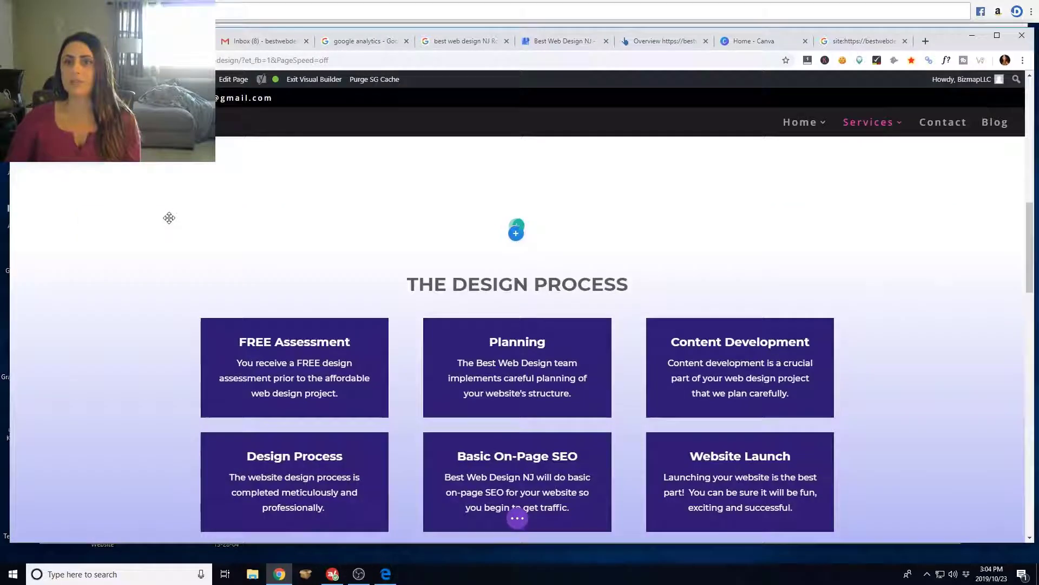
scroll(504, 382, down, 15)
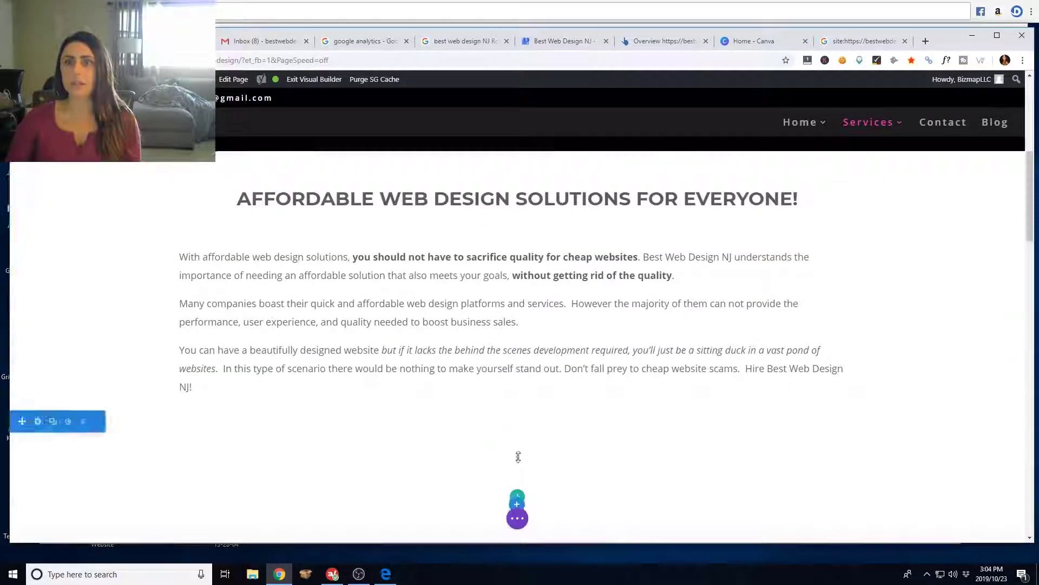
scroll(97, 368, down, 1)
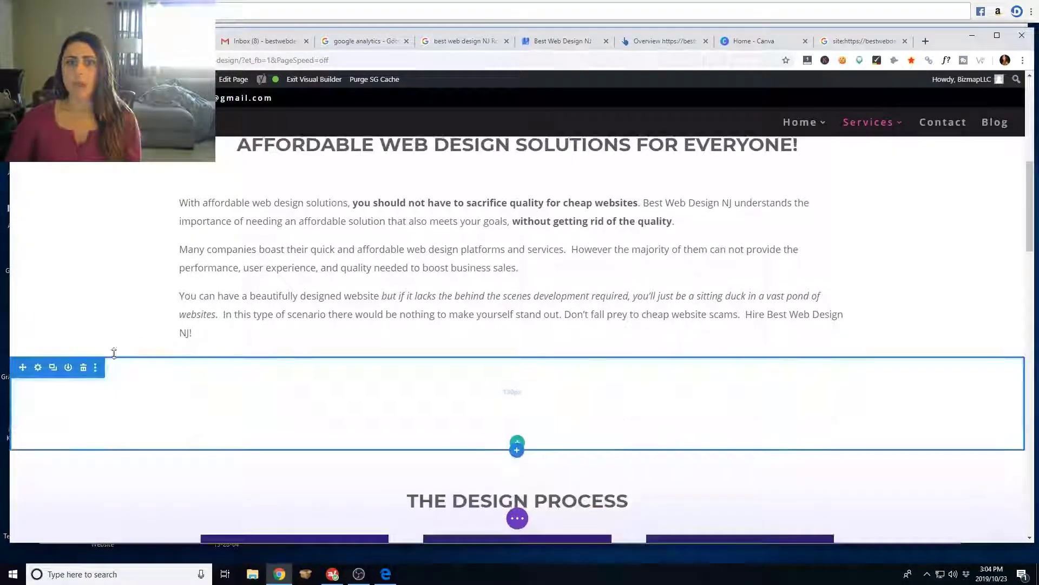
click(83, 368)
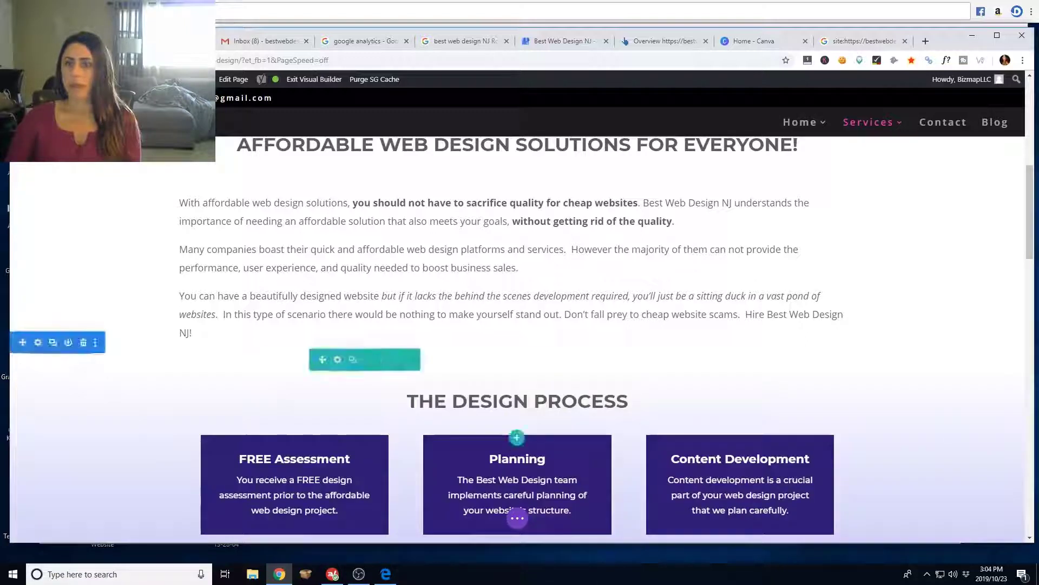
click(518, 519)
click(995, 519)
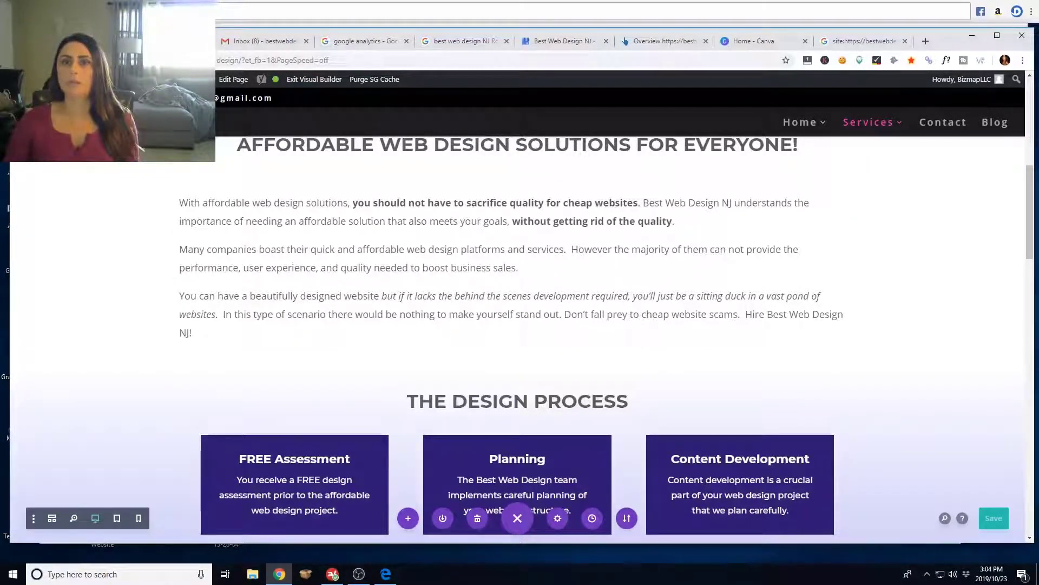
- Switch to Google My Business and examine the Best Web Design NJ home dashboard, including performance, reviews and the recommended task plan
key(ctrl+Tab)
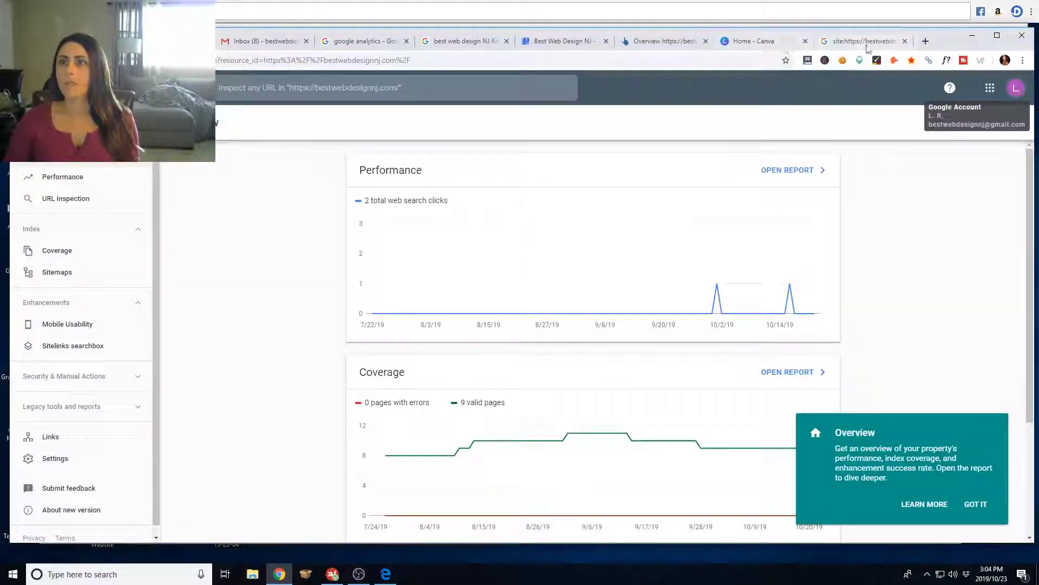
click(563, 41)
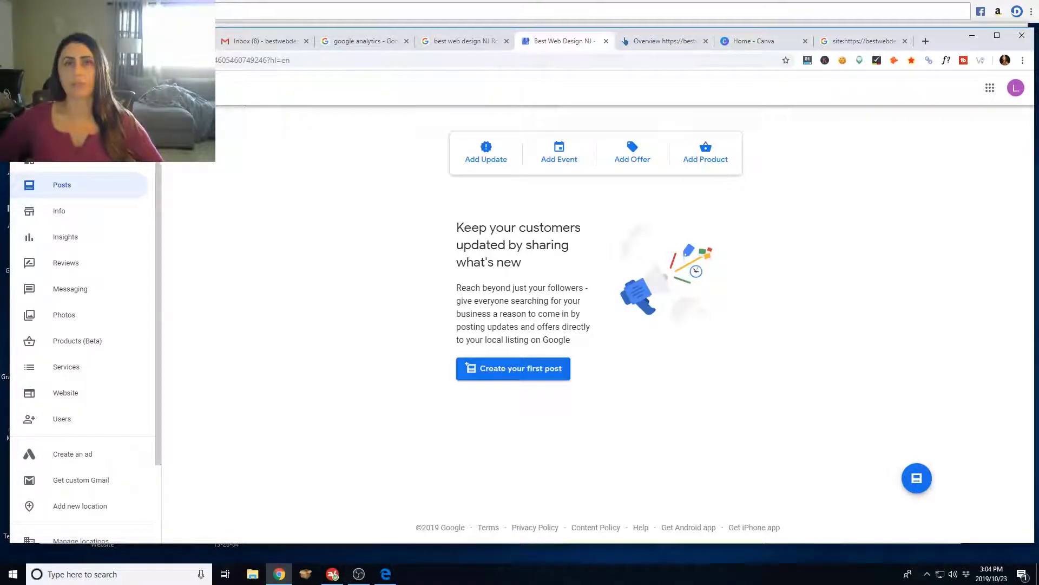
click(61, 164)
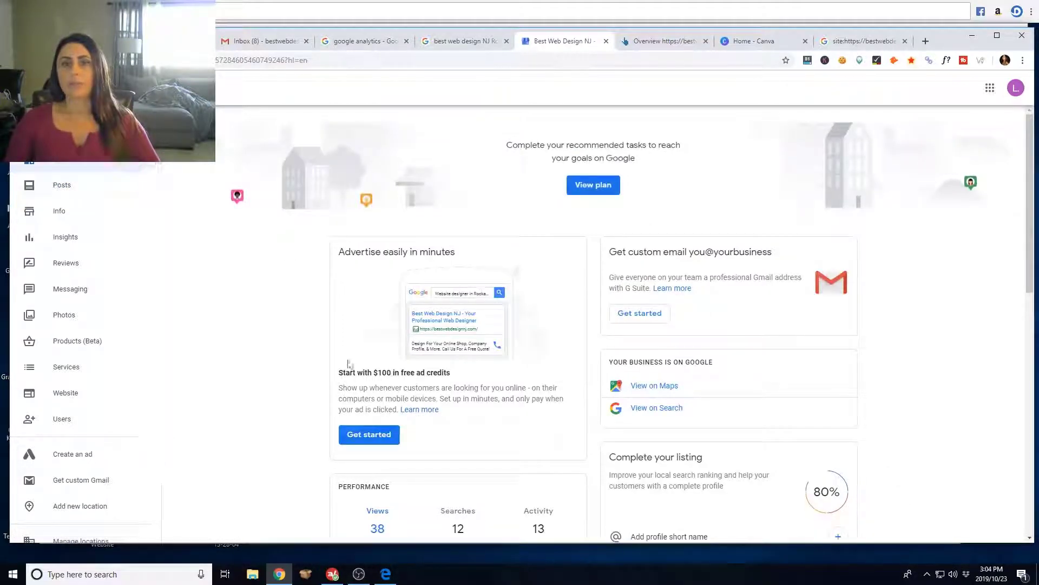
scroll(62, 342, down, 2)
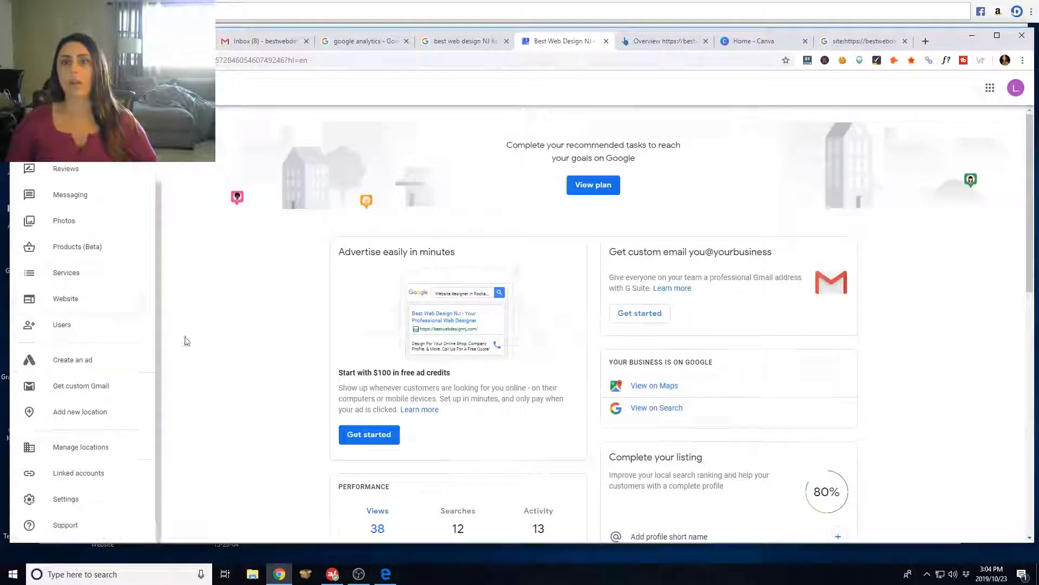
scroll(186, 341, down, 6)
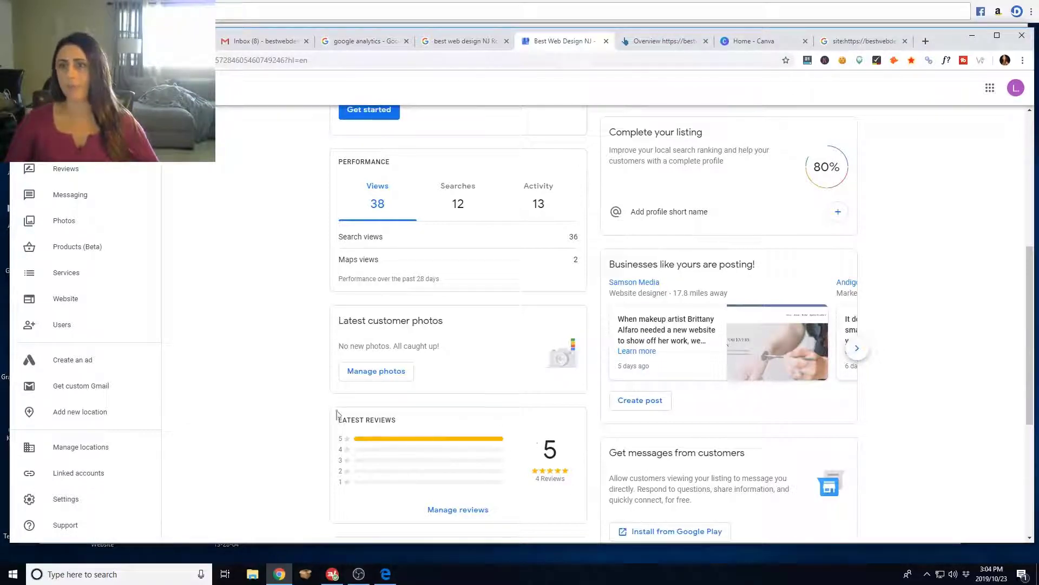
scroll(259, 244, down, 5)
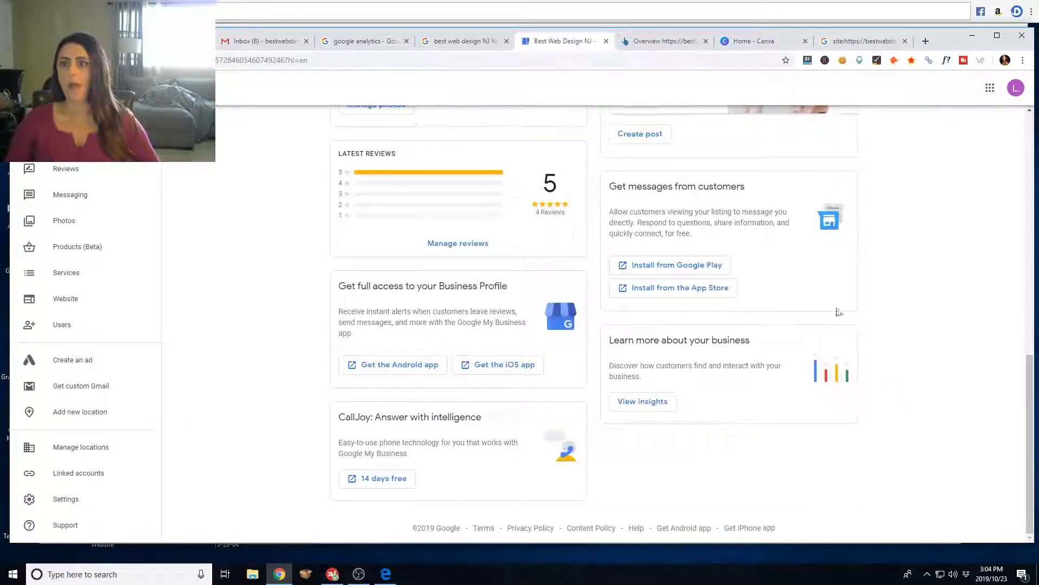
scroll(838, 312, up, 11)
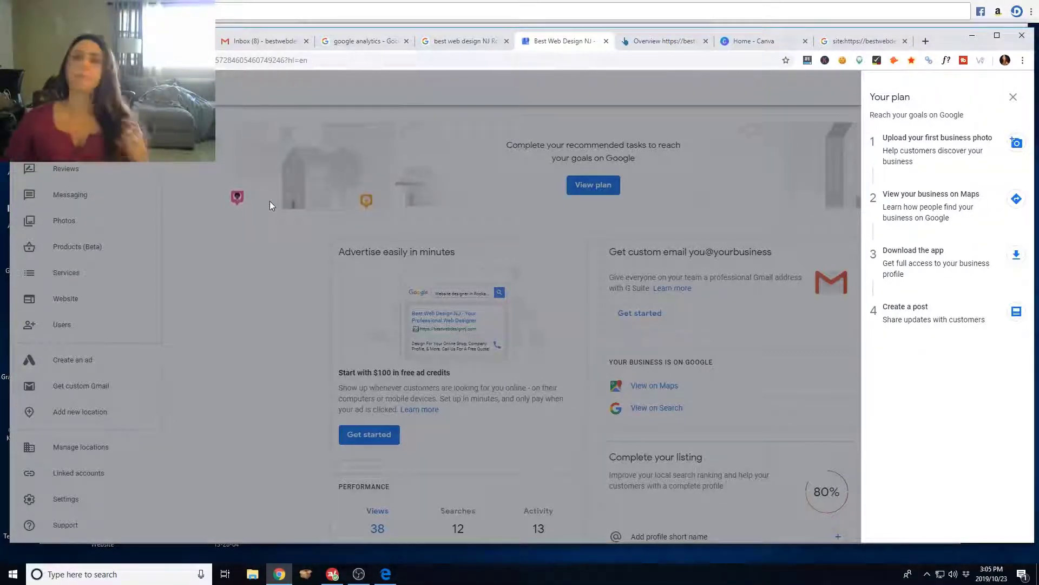
click(1013, 98)
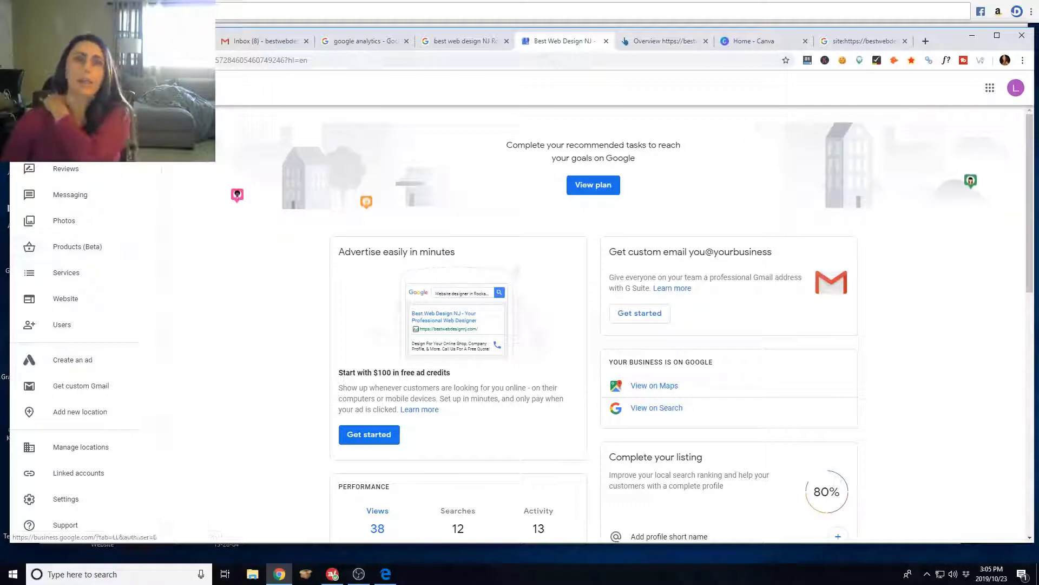
- Search Google for "web design NJ" in a new tab and open the full list of local businesses
click(926, 42)
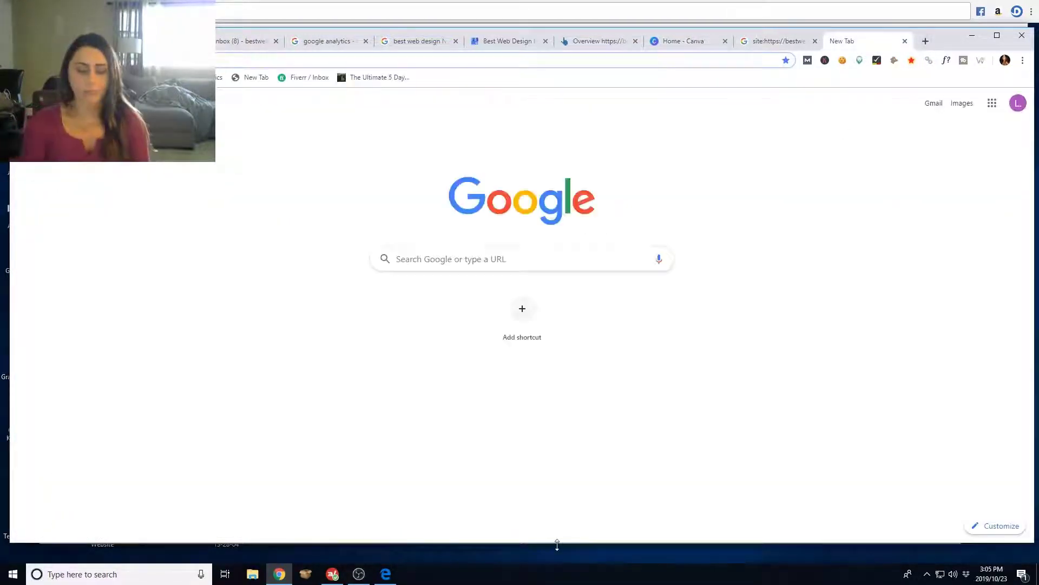
text(web design n)
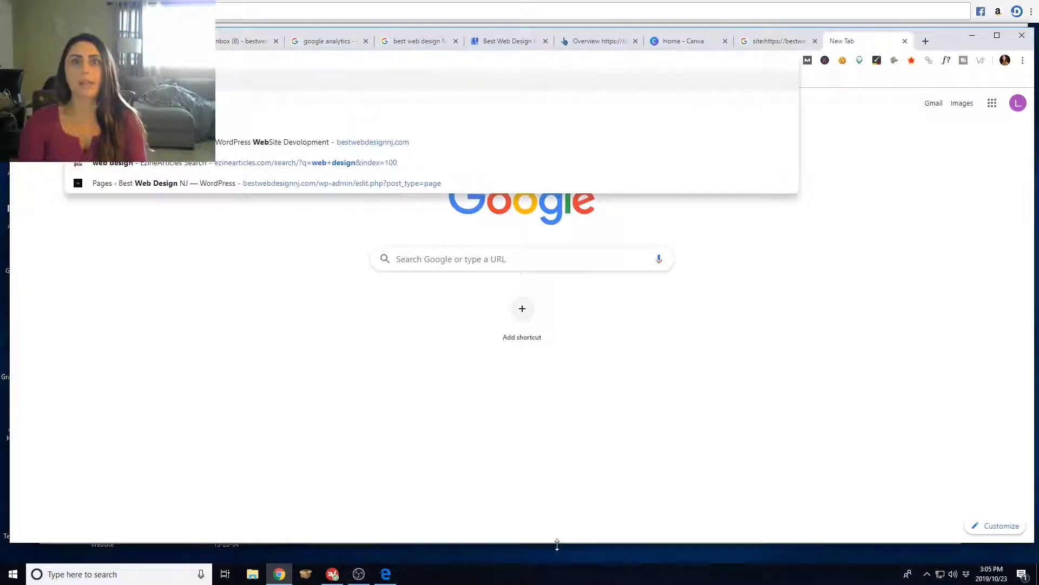
text(J)
key(Return)
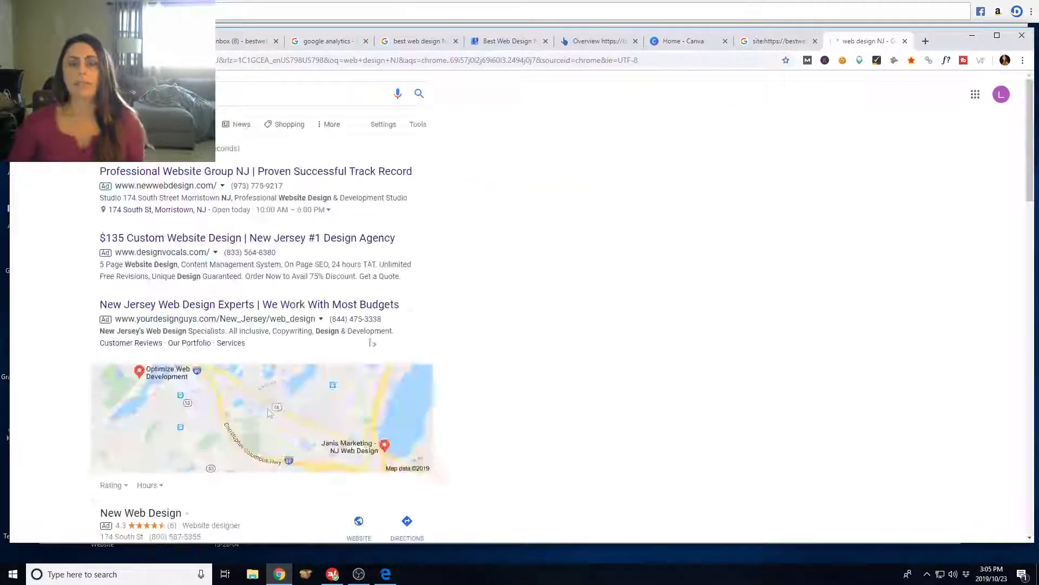
scroll(189, 525, down, 4)
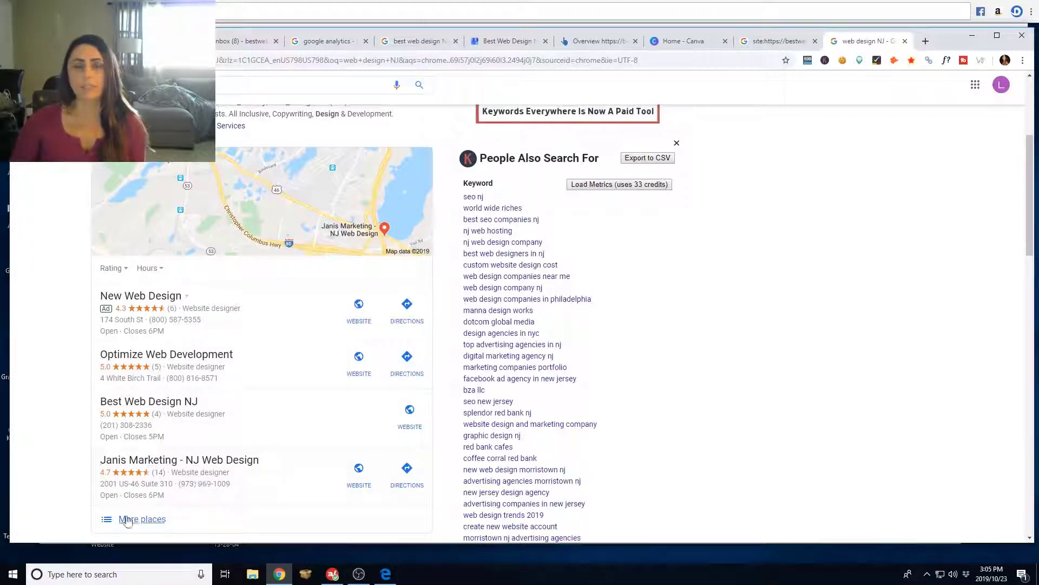
click(143, 518)
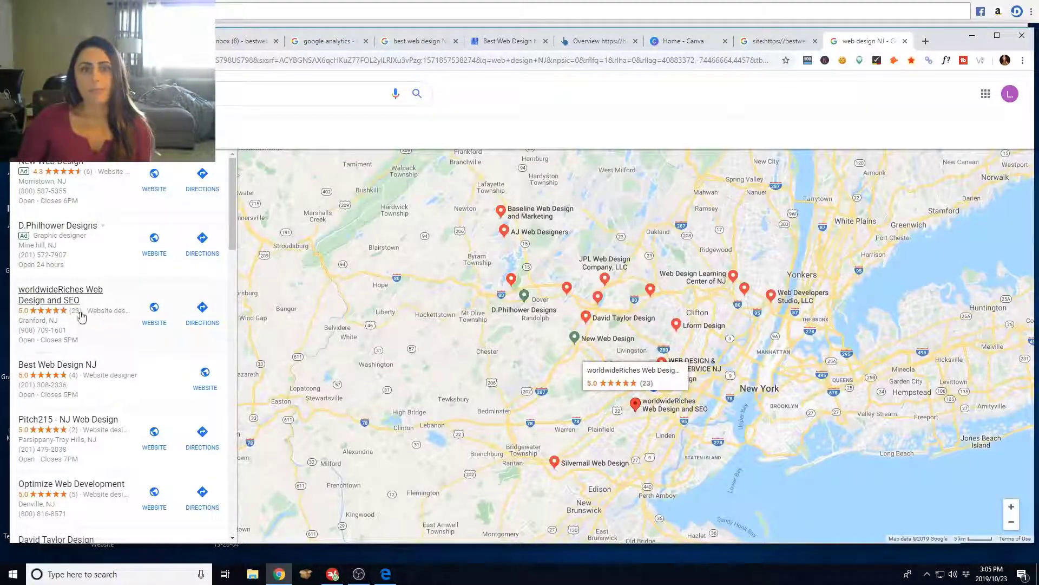
- Examine the star ratings and review counts of the competing New Jersey web design listings, and close the search tab
scroll(121, 372, down, 4)
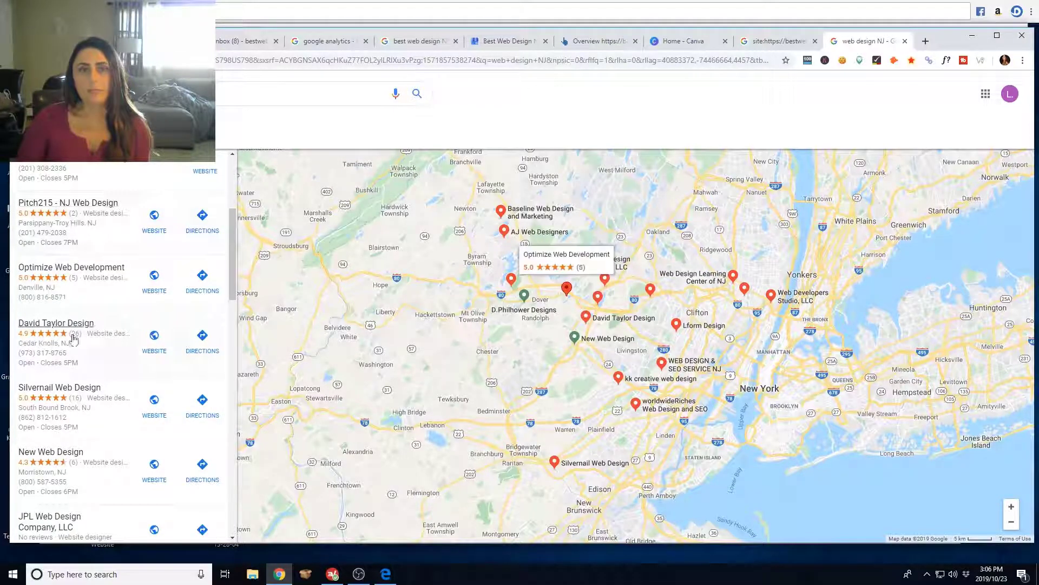
scroll(54, 422, down, 2)
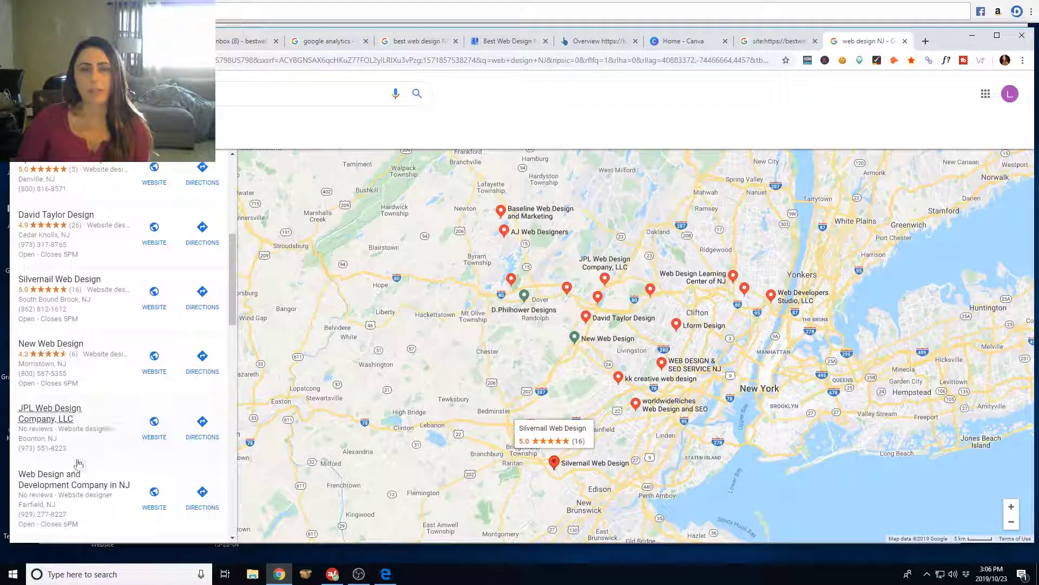
scroll(79, 460, down, 2)
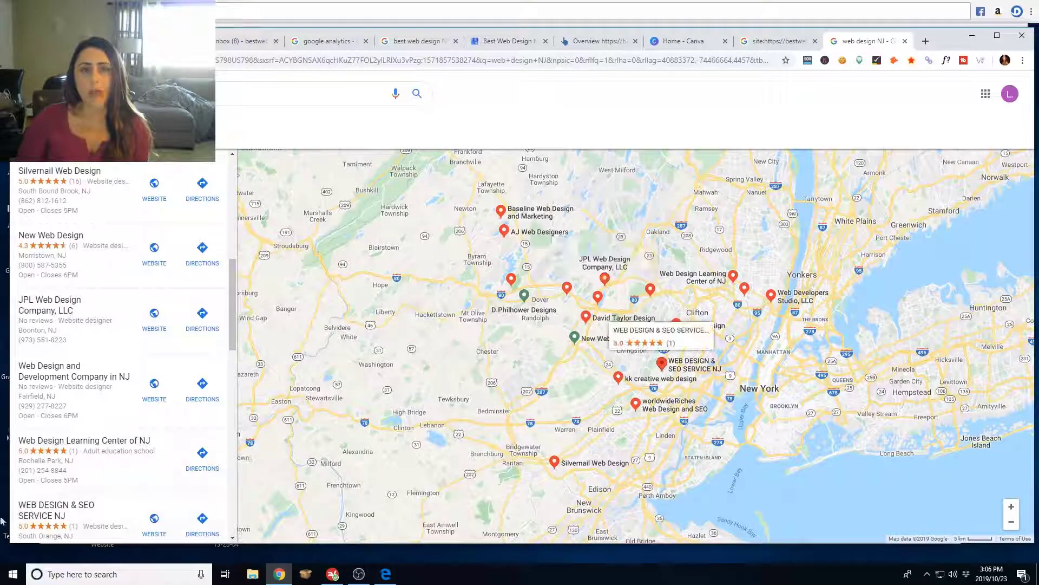
scroll(128, 466, down, 3)
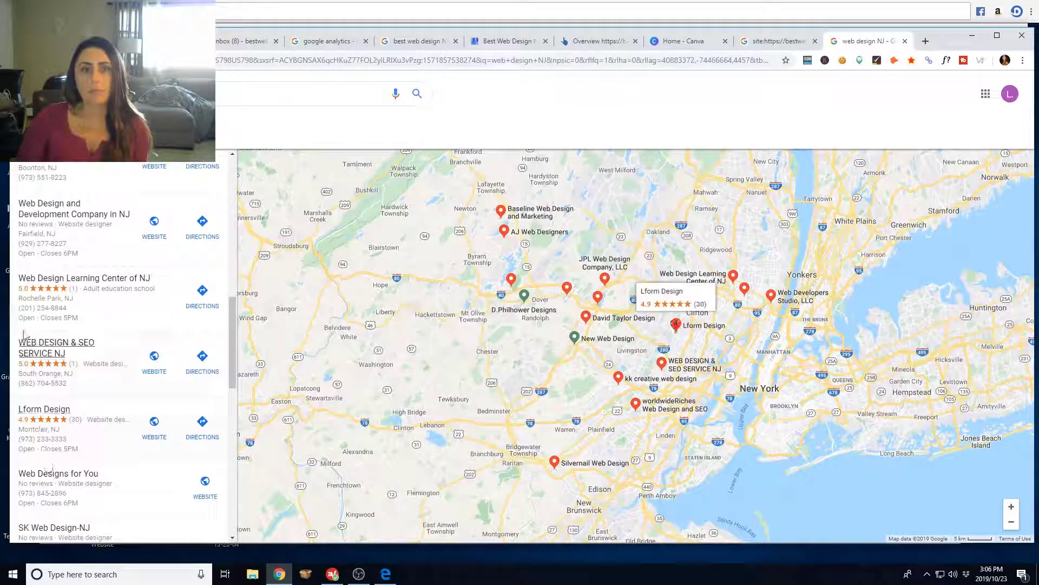
scroll(81, 298, up, 5)
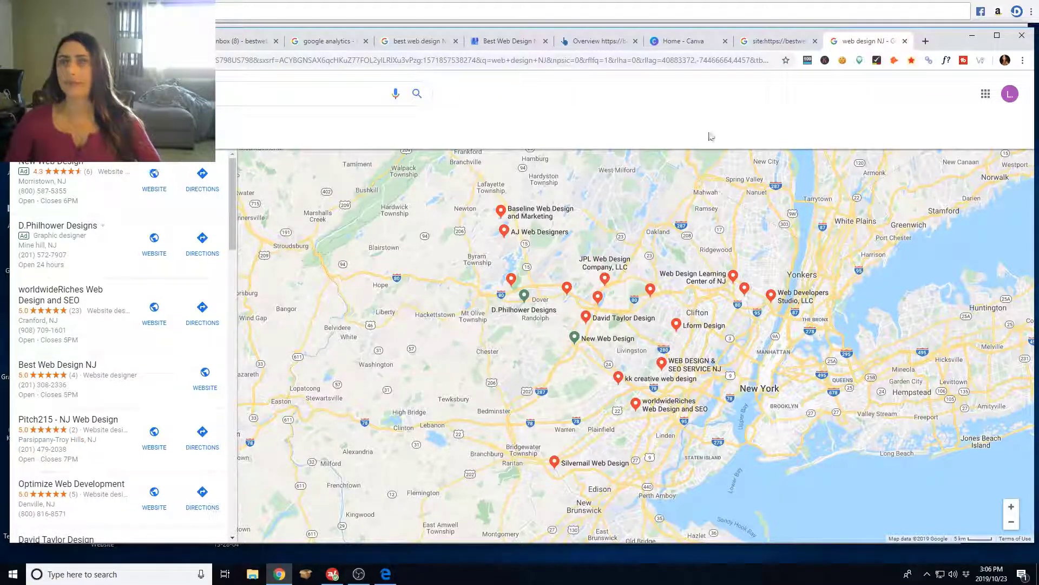
scroll(82, 271, down, 12)
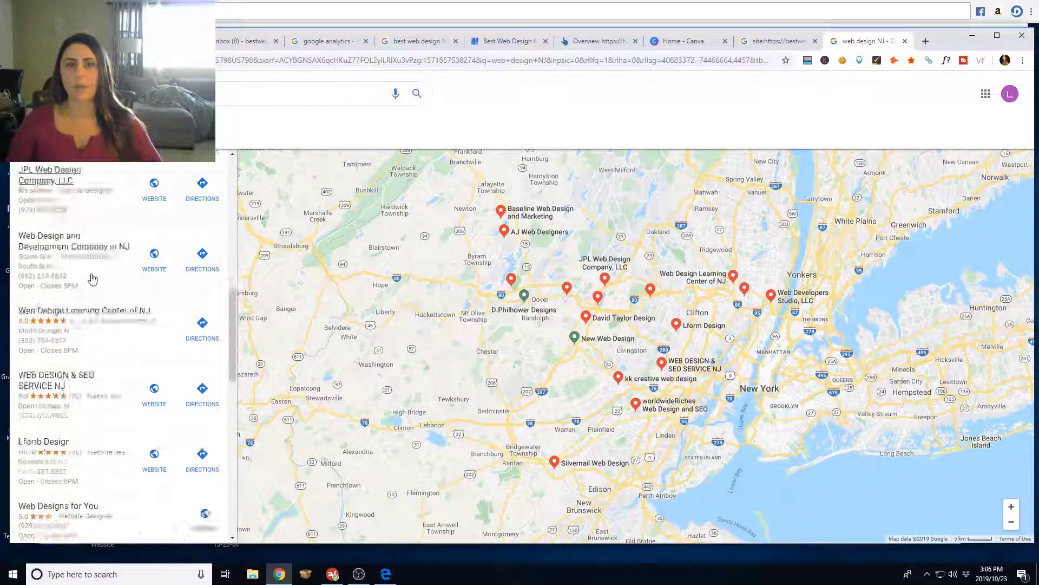
scroll(93, 281, down, 5)
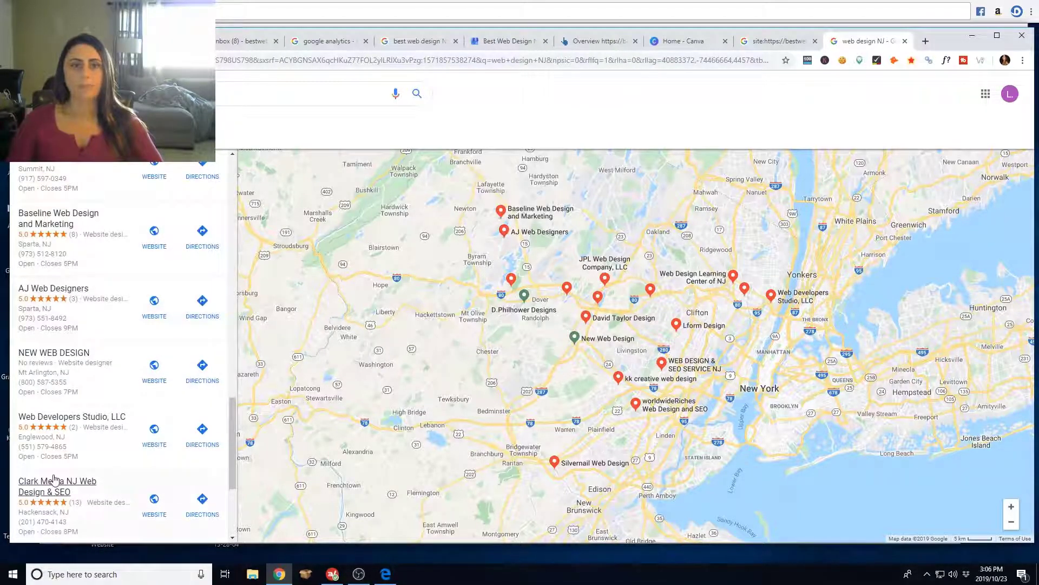
scroll(81, 255, up, 12)
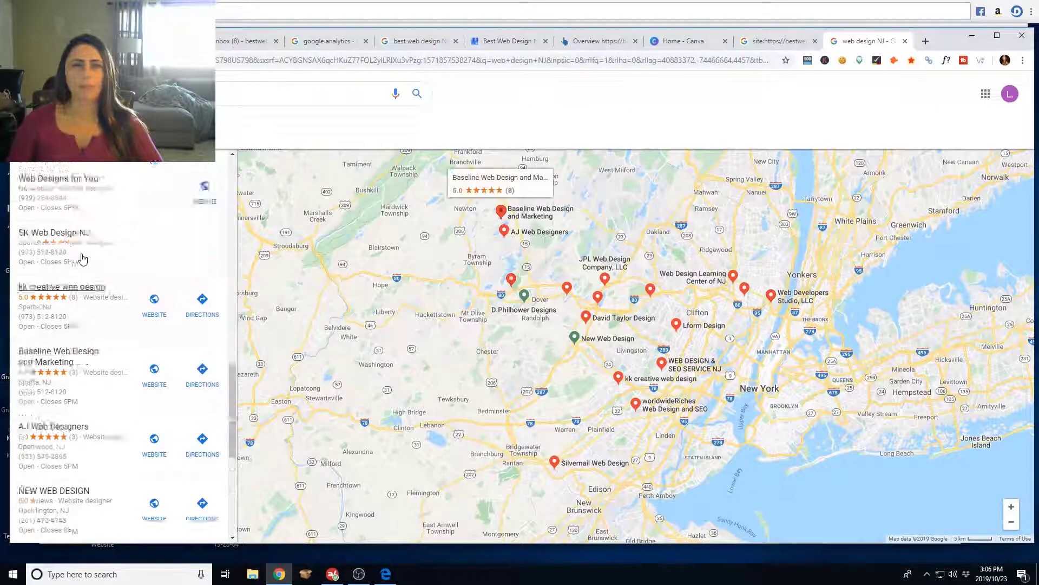
click(905, 41)
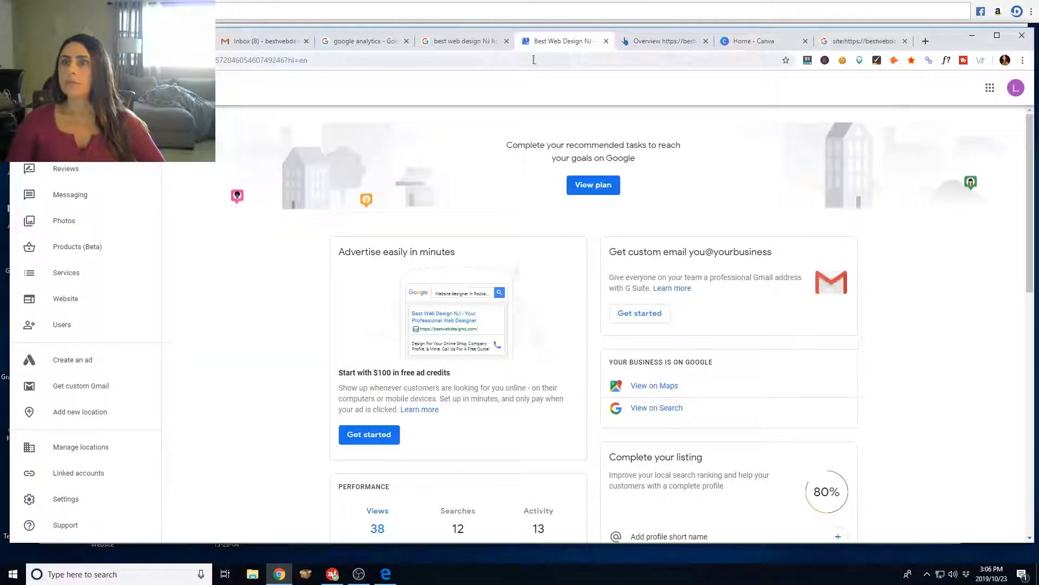
- Open the business information page of the Best Web Design NJ listing
scroll(538, 201, down, 12)
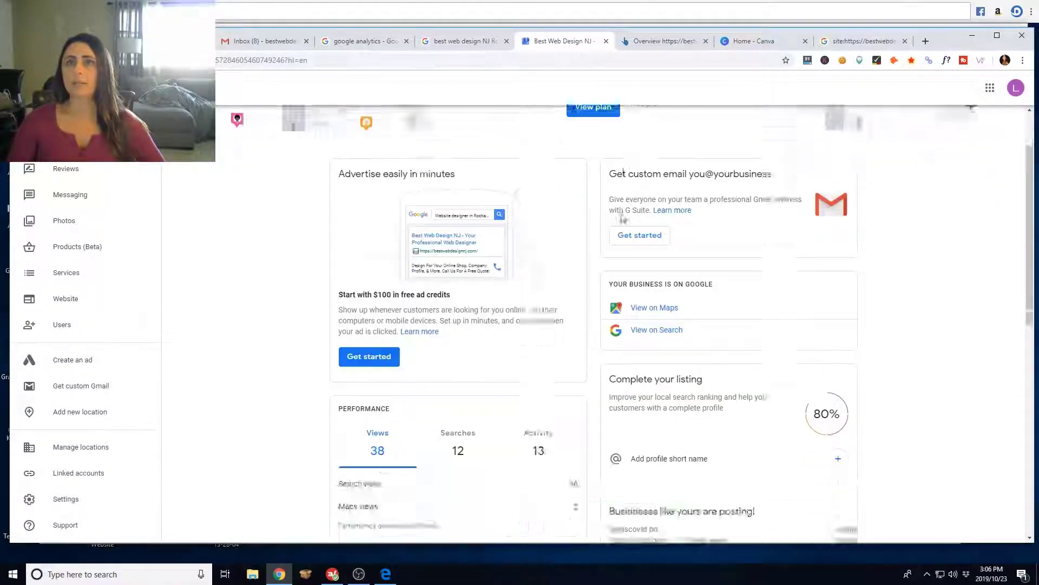
scroll(635, 294, up, 12)
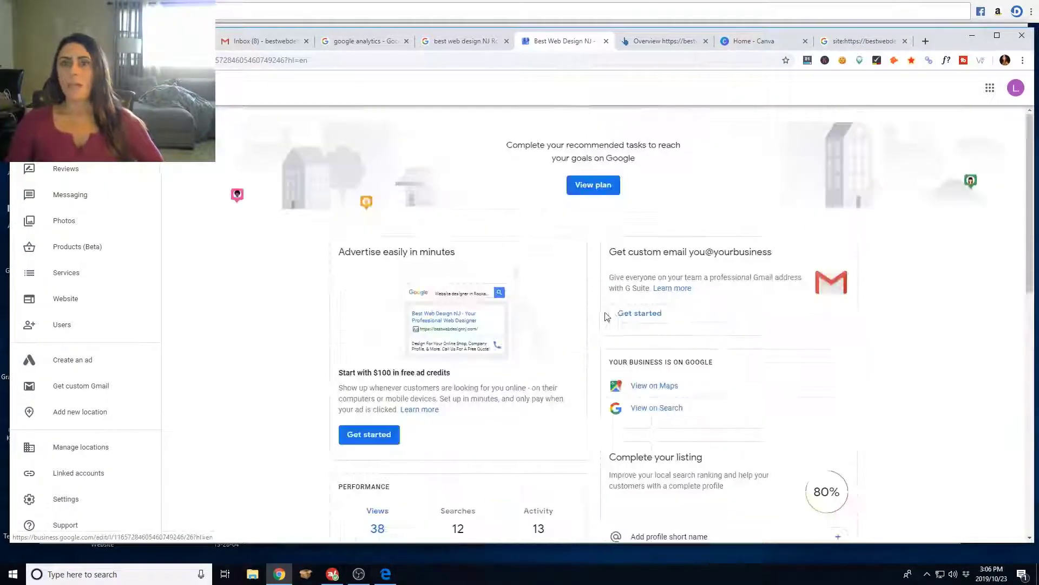
click(60, 117)
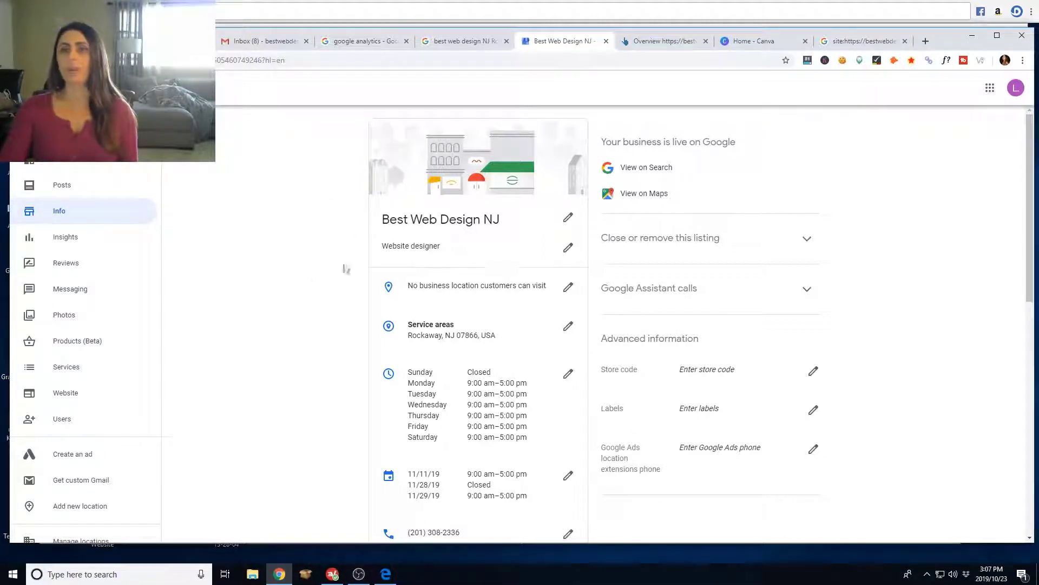
- Add "Design agency" as an additional category of the business beside the primary category, and apply the change
click(568, 248)
click(520, 296)
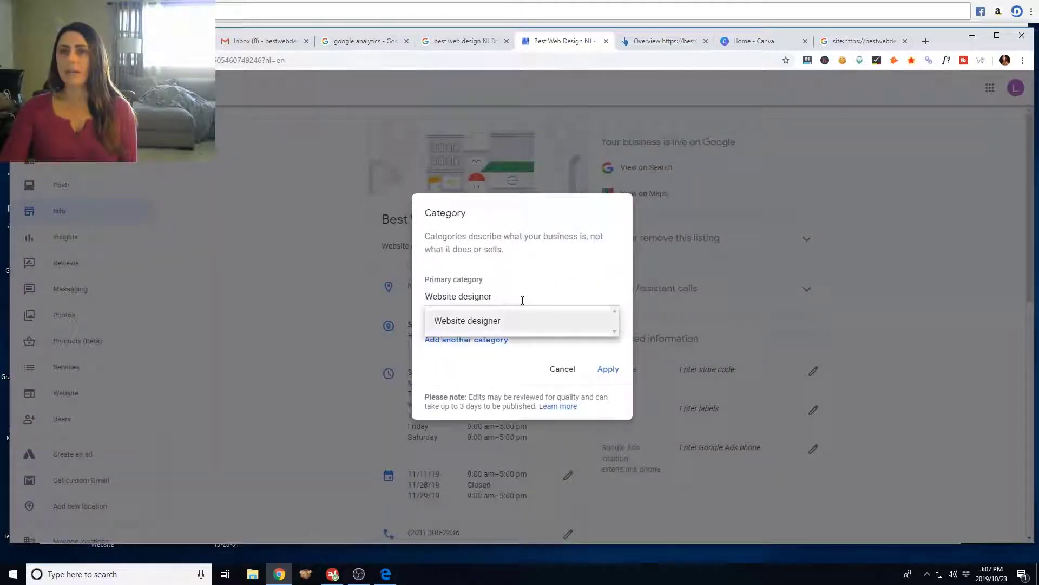
click(514, 312)
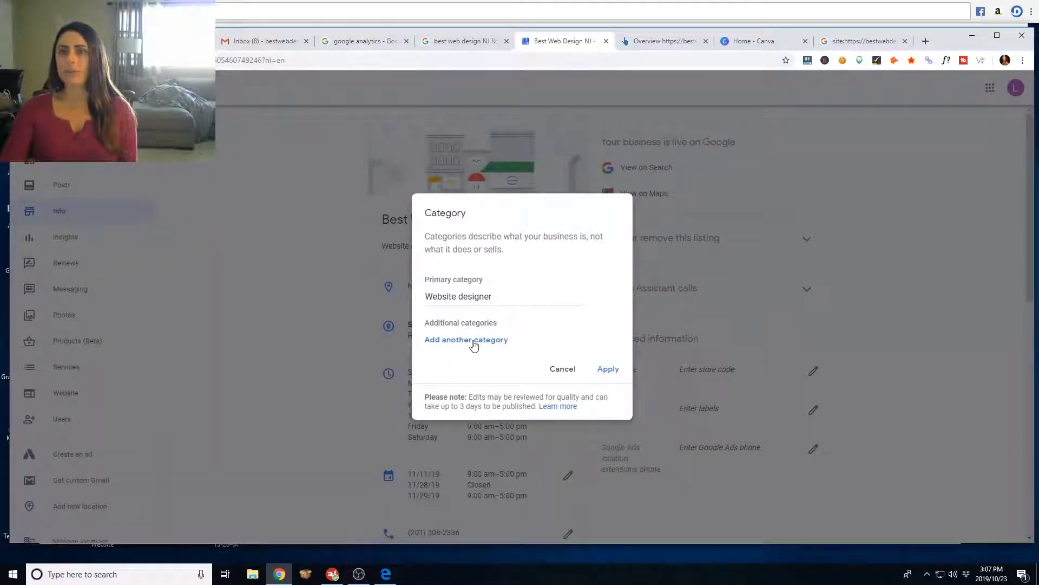
click(490, 339)
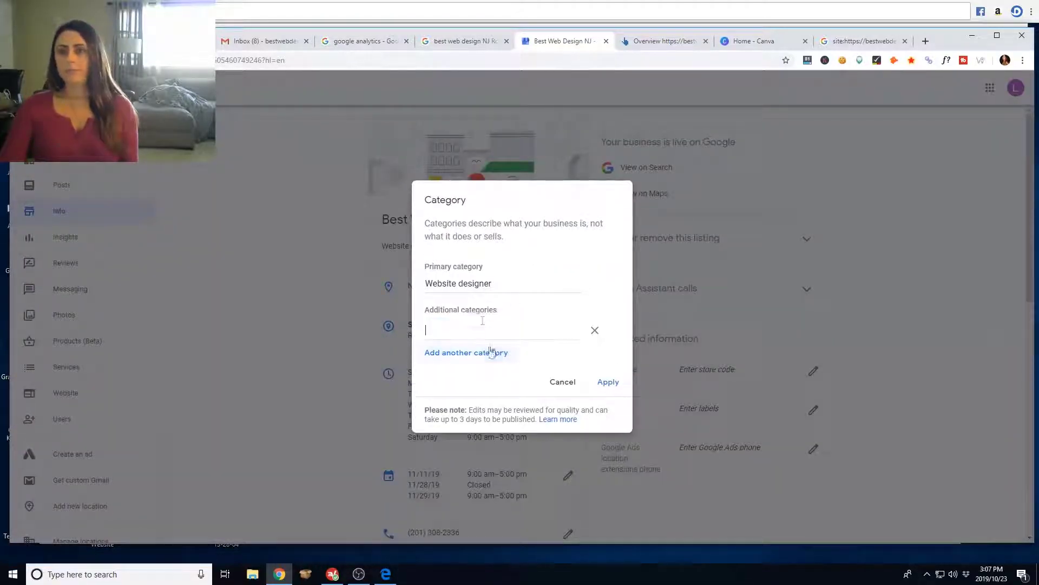
text(web)
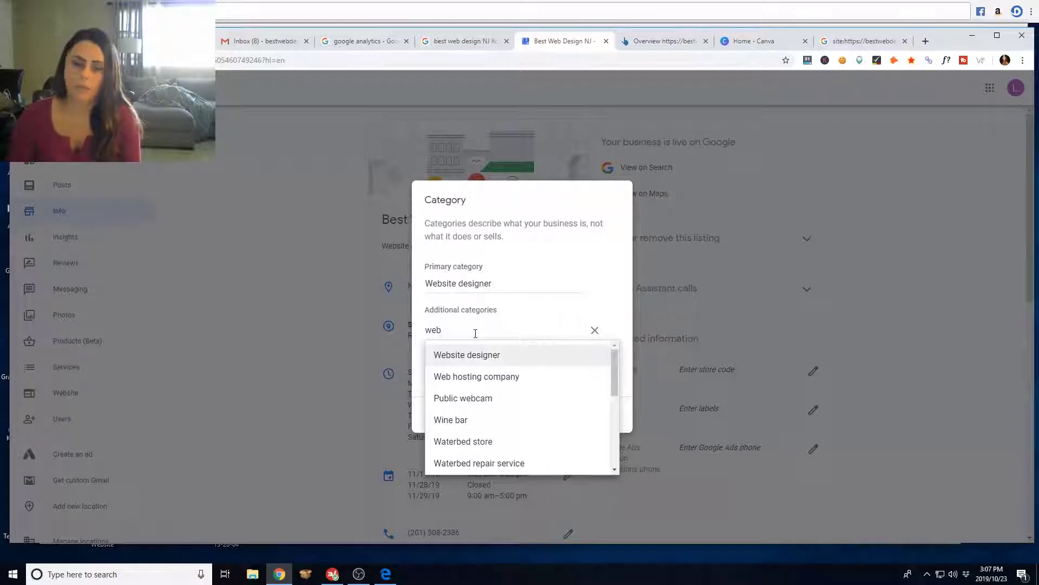
key(BackSpace)
key(BackSpace)
key(BackSpace)
text(des)
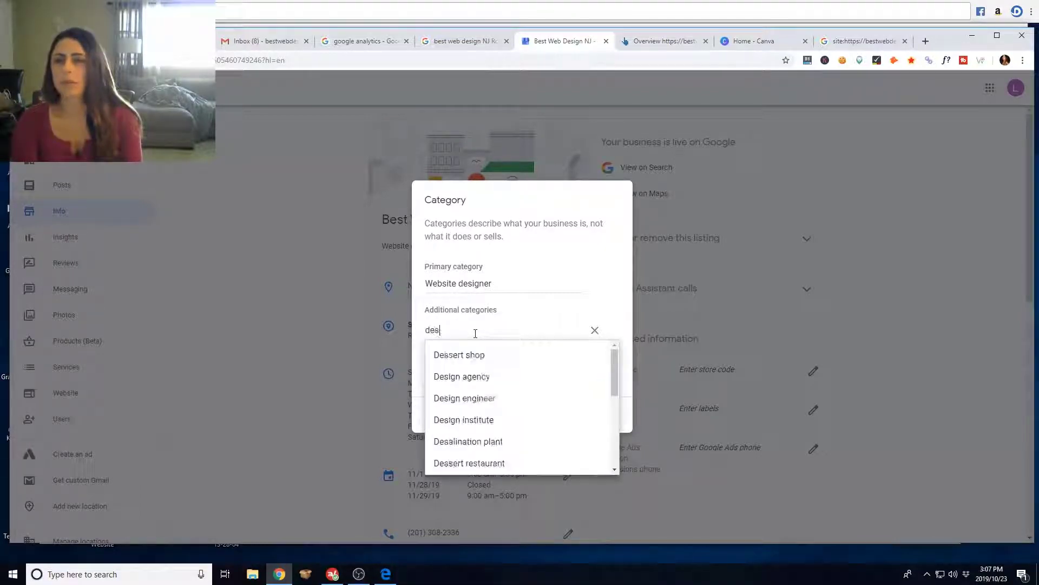
text(ig)
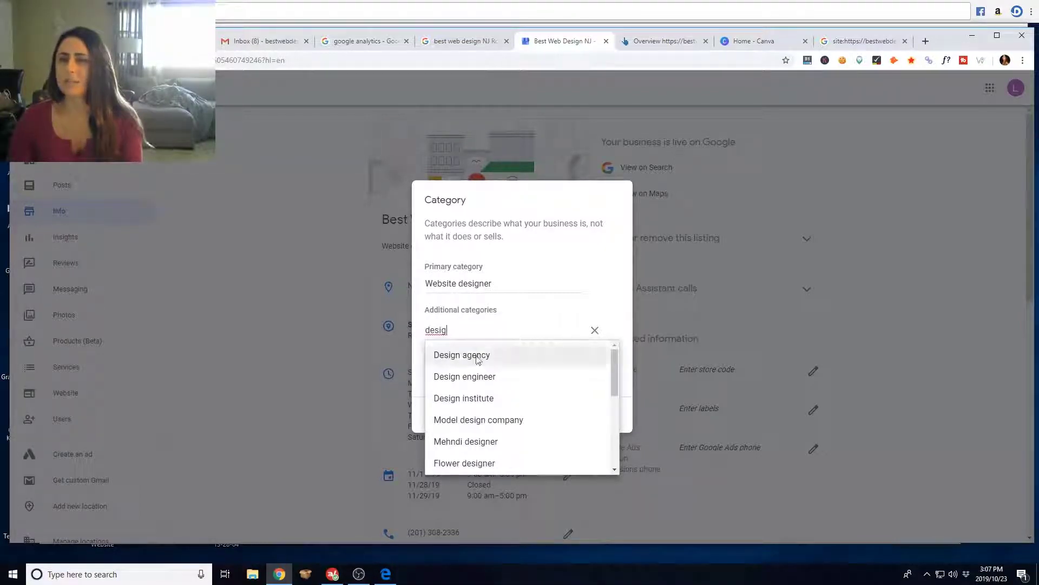
click(476, 355)
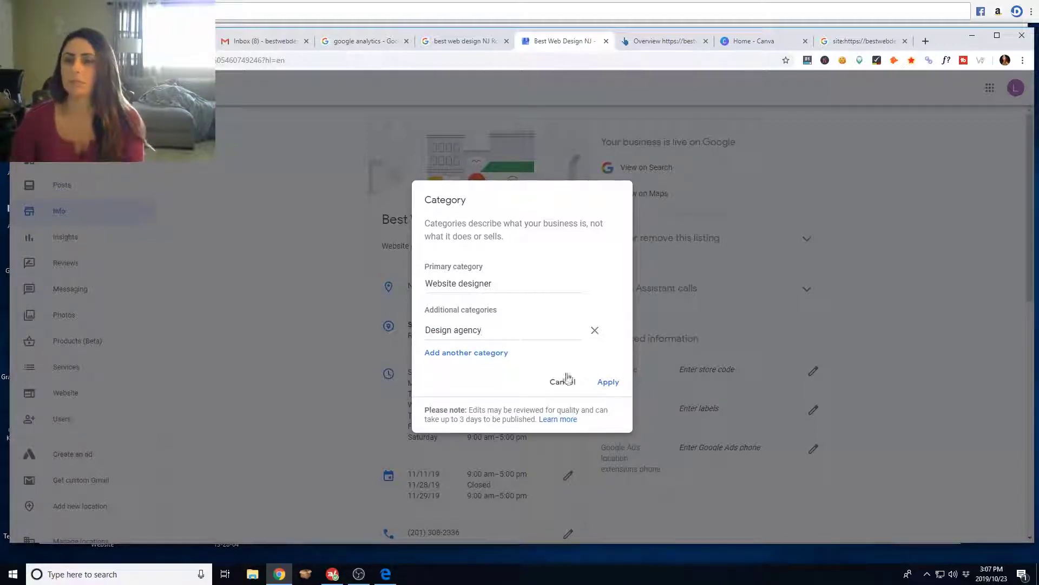
click(610, 384)
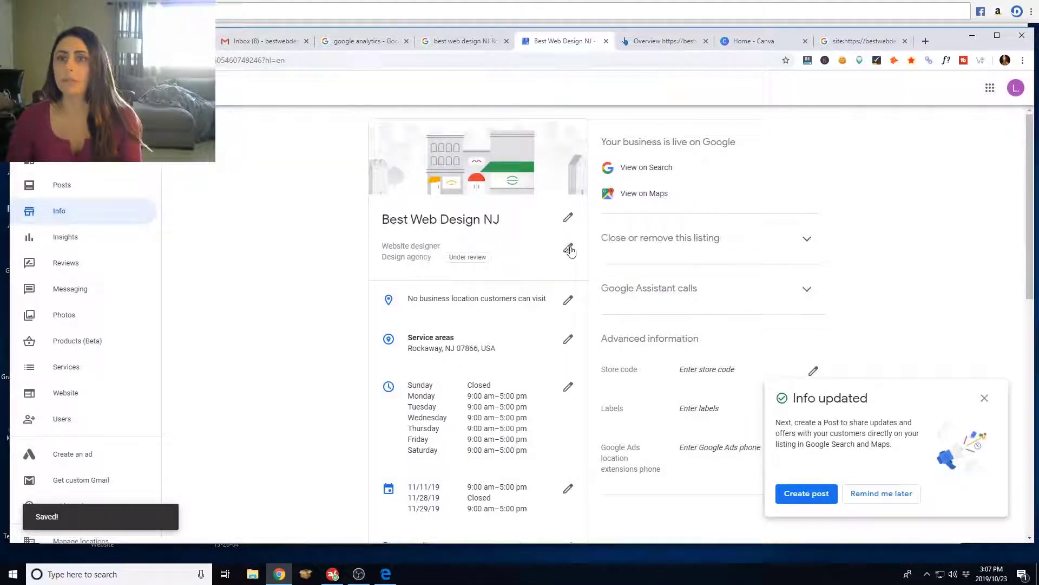
- Review the business's saved categories and apply them again
click(569, 249)
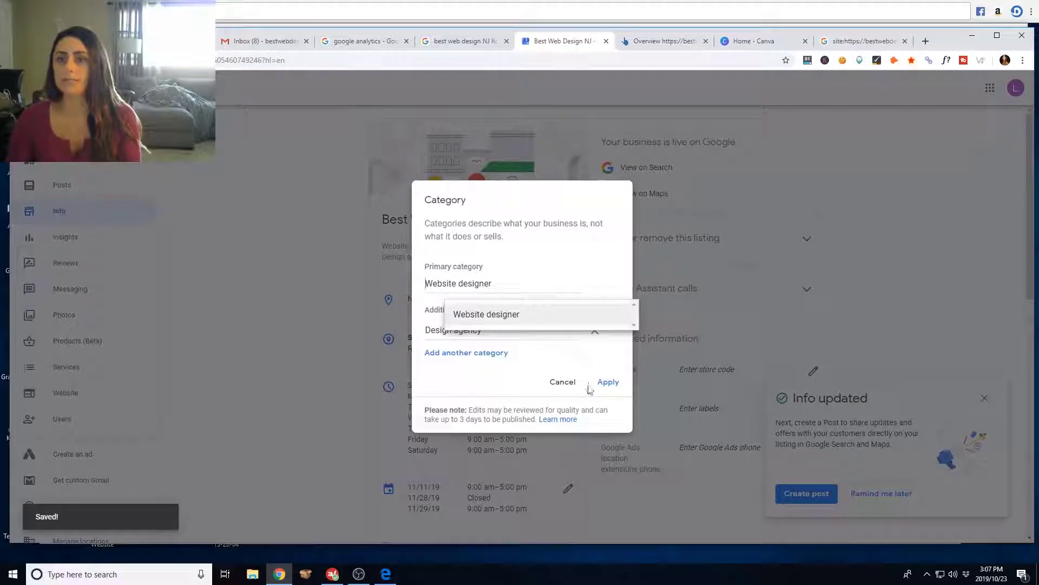
click(592, 430)
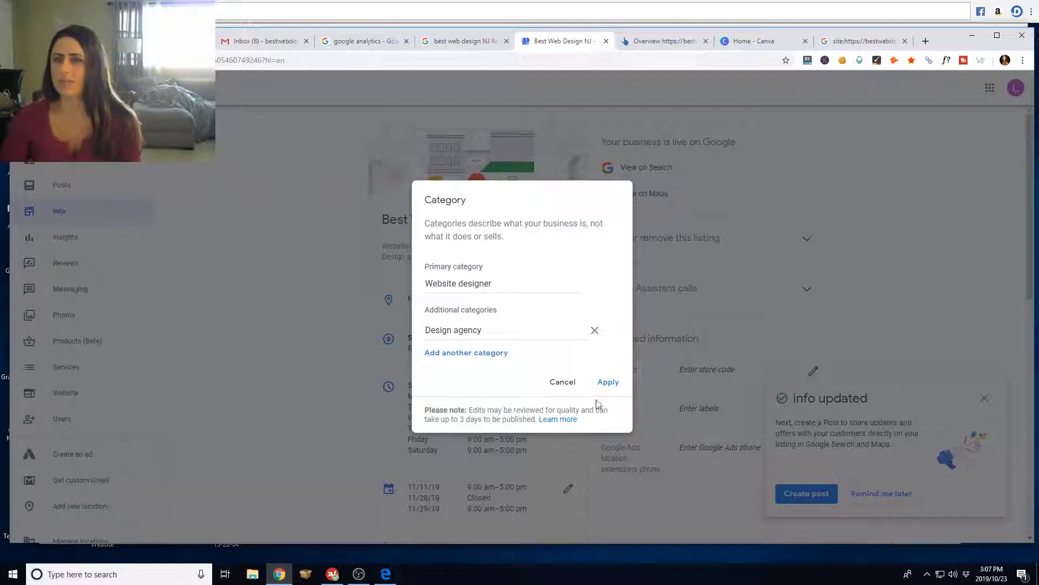
click(610, 383)
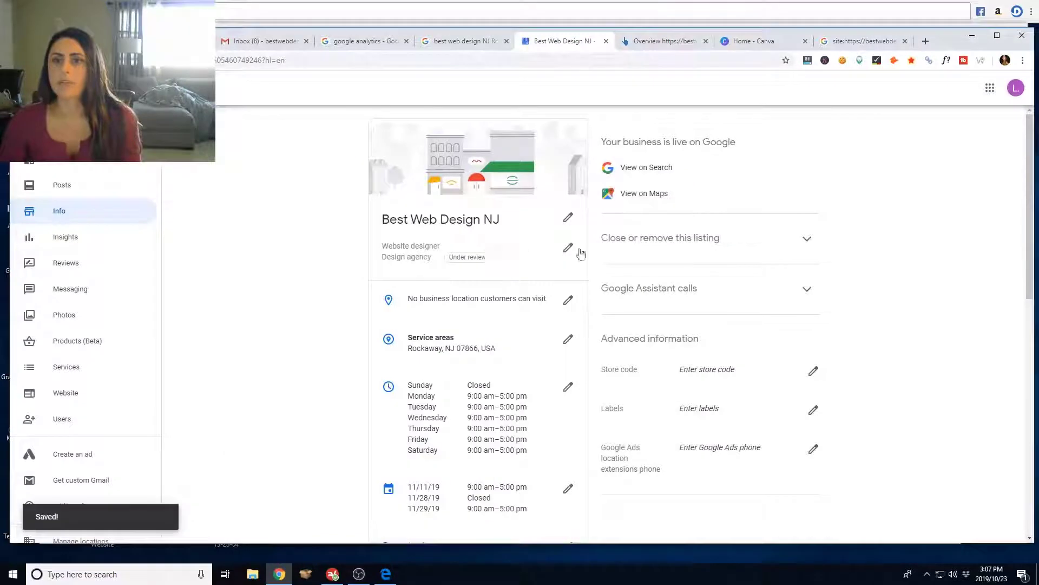
- Add another category entry below "Design agency" and search the available categories for "develop"
click(567, 249)
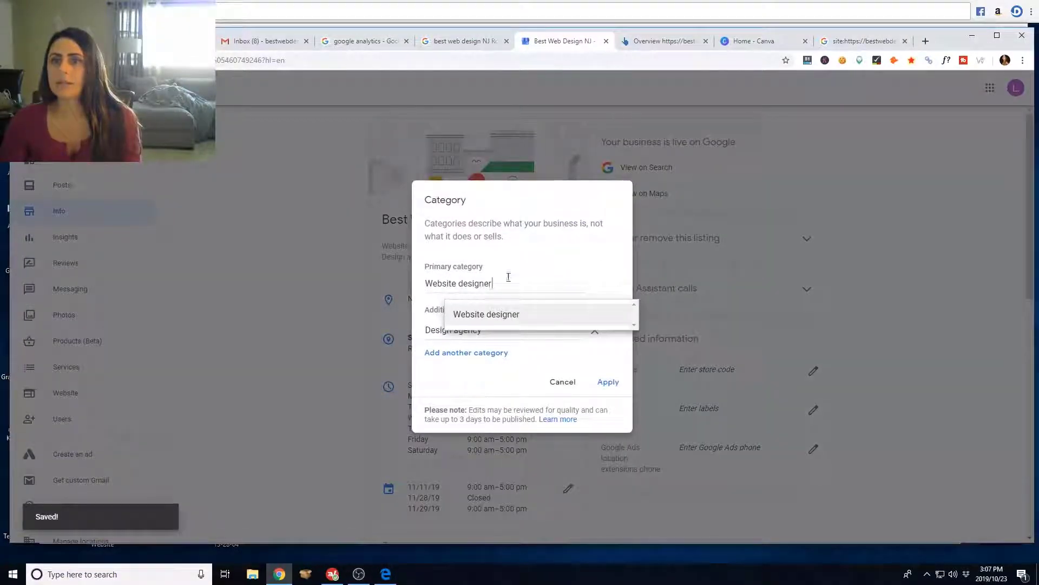
click(494, 353)
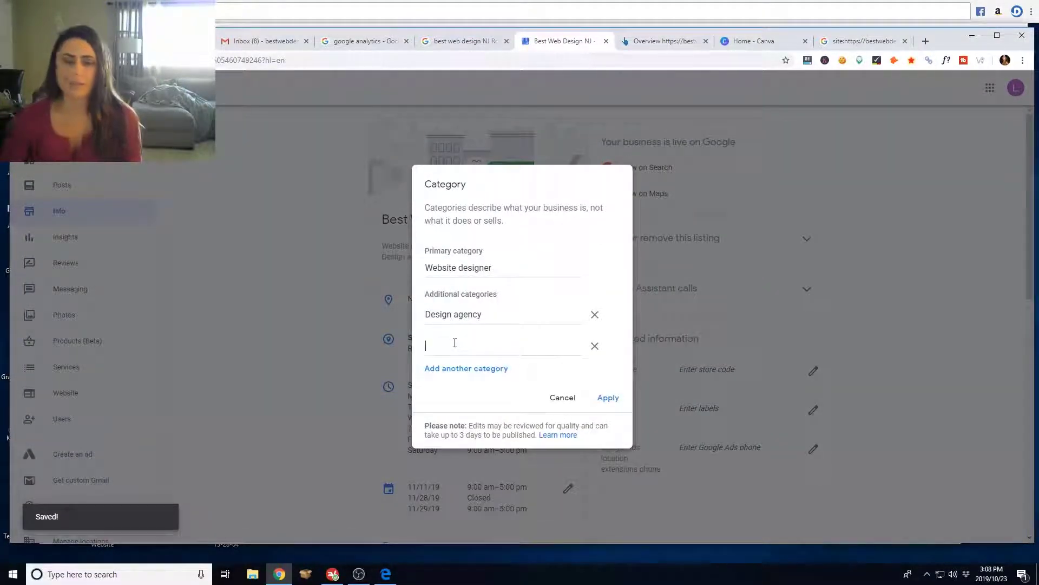
text(deve)
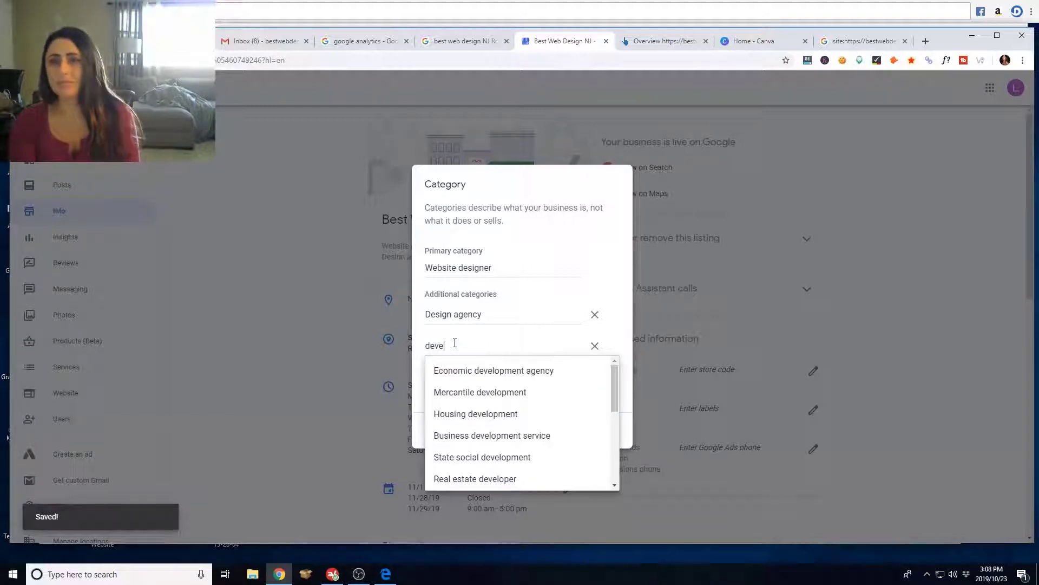
text(lop)
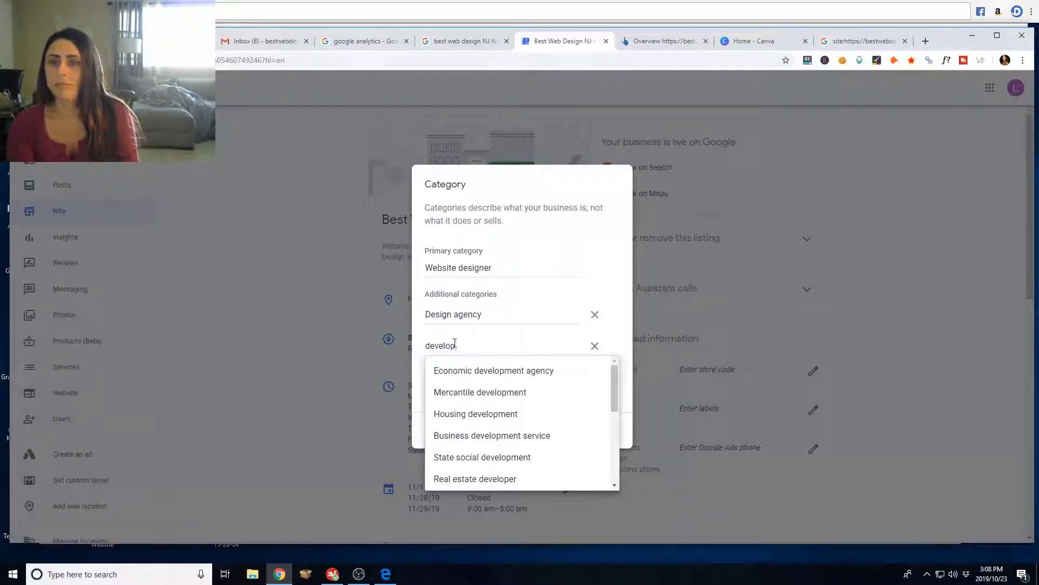
- Replace the search text in the new category entry and choose "E commerce agency" as the second additional category
key(BackSpace)
key(BackSpace)
key(BackSpace)
key(BackSpace)
key(BackSpace)
text(ec)
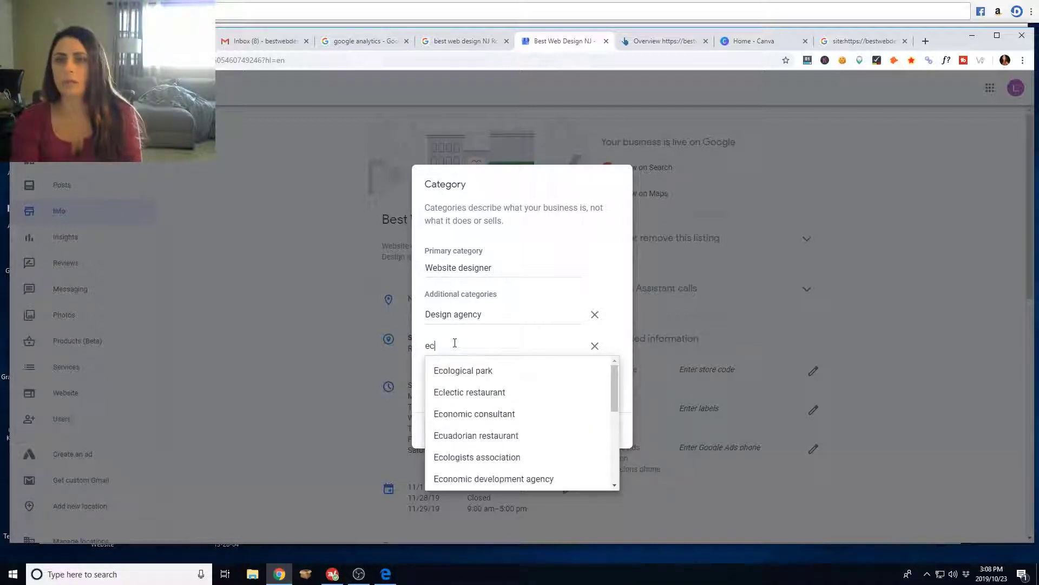
key(BackSpace)
text(c)
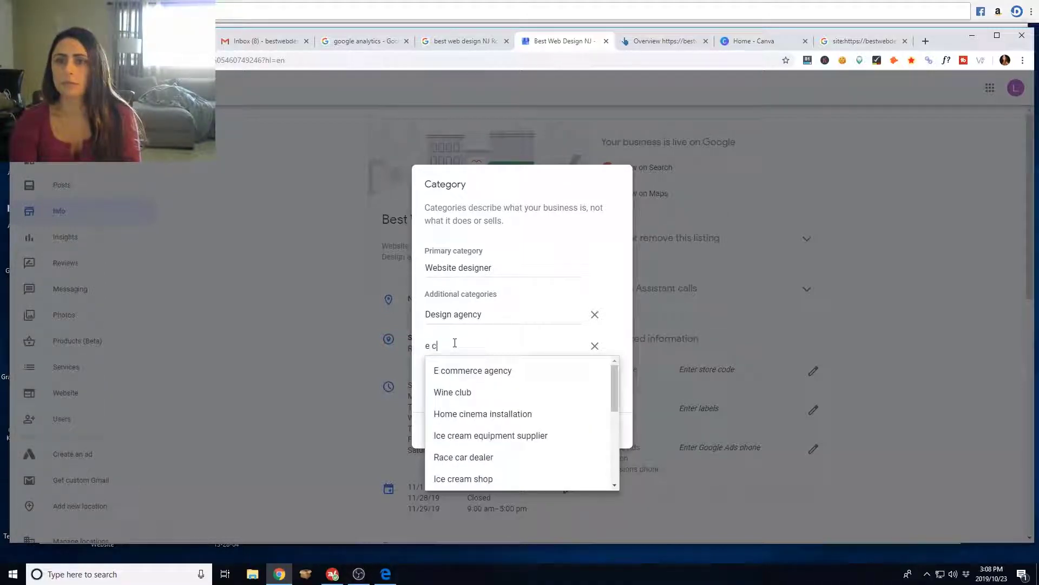
click(490, 371)
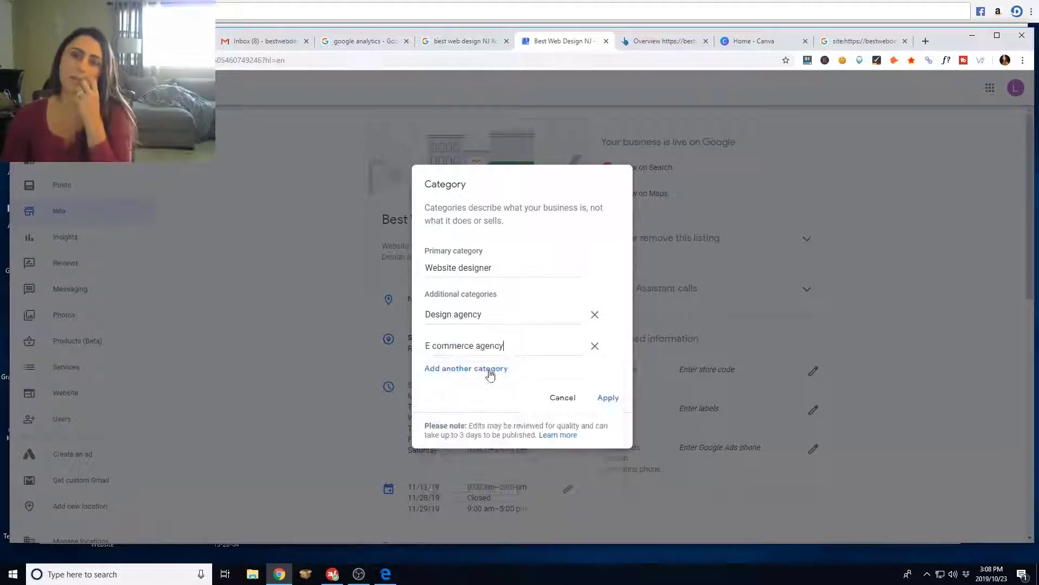
- Apply the updated business categories with "E commerce agency" as the second additional category
click(609, 397)
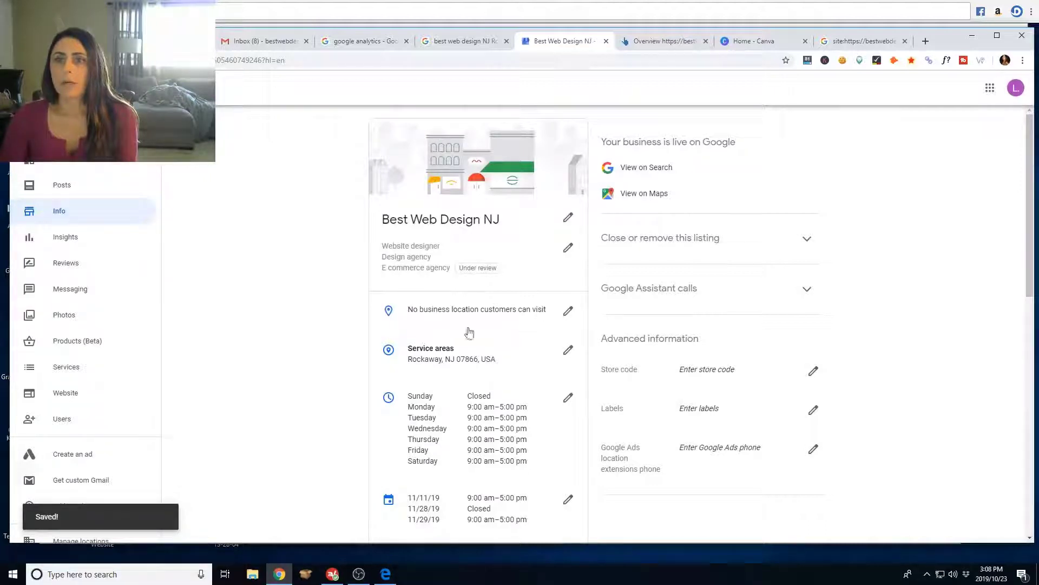
scroll(475, 362, down, 1)
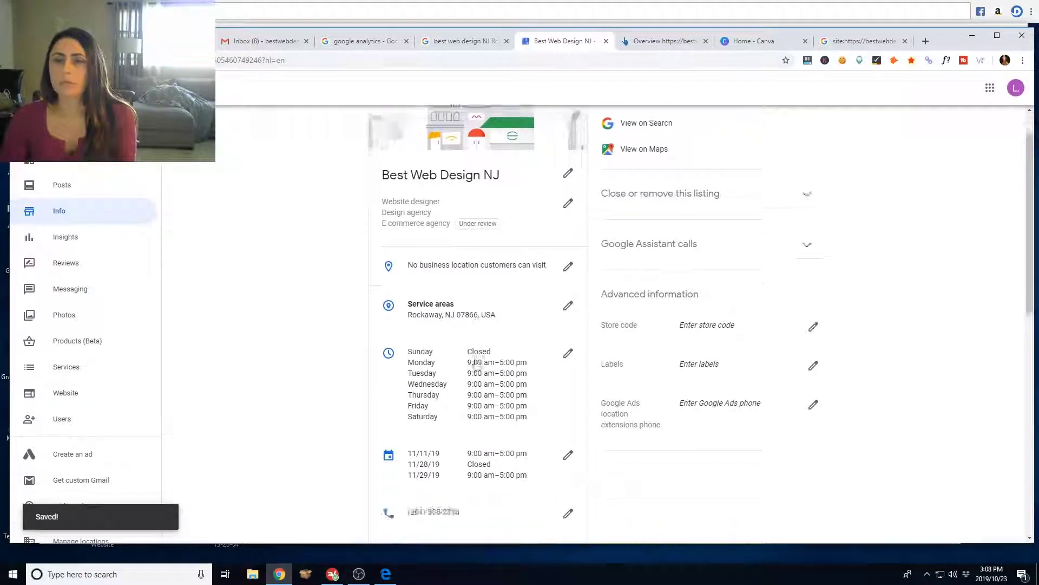
scroll(476, 362, down, 1)
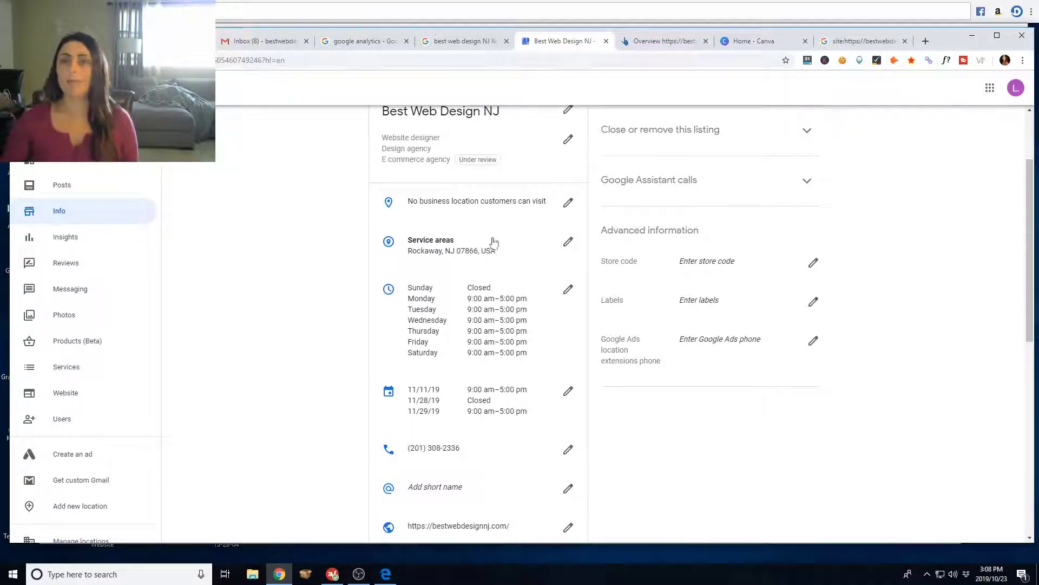
- Check the service area settings without changing them, and review the listing's hours, appointment URL, services and business description
click(569, 243)
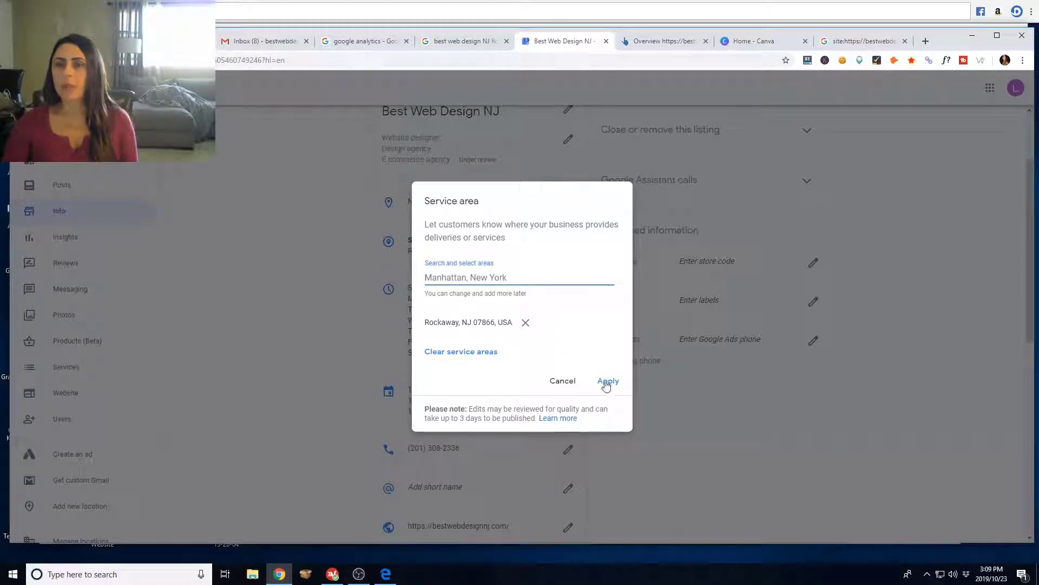
click(562, 382)
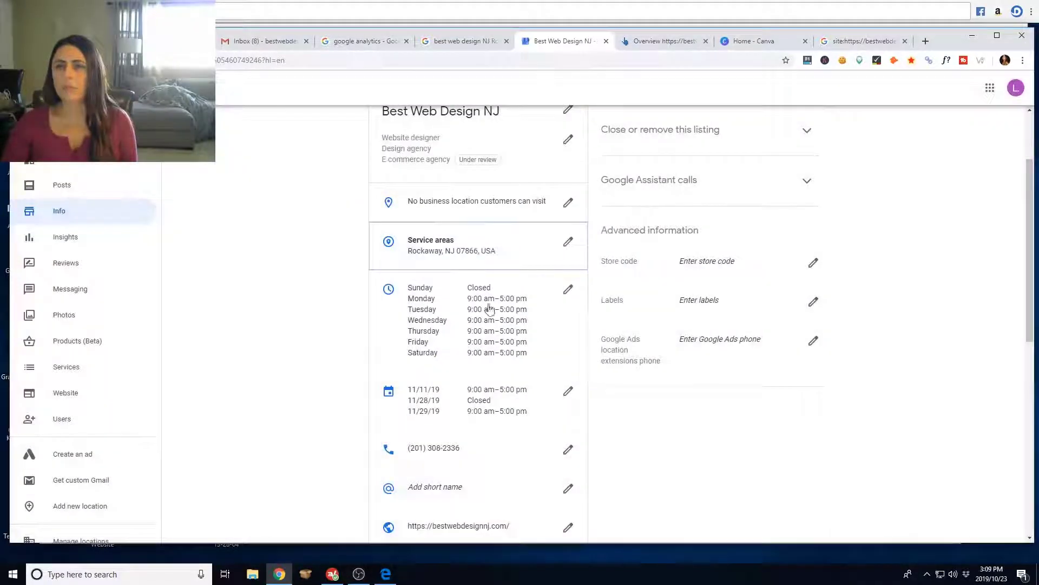
scroll(469, 323, down, 5)
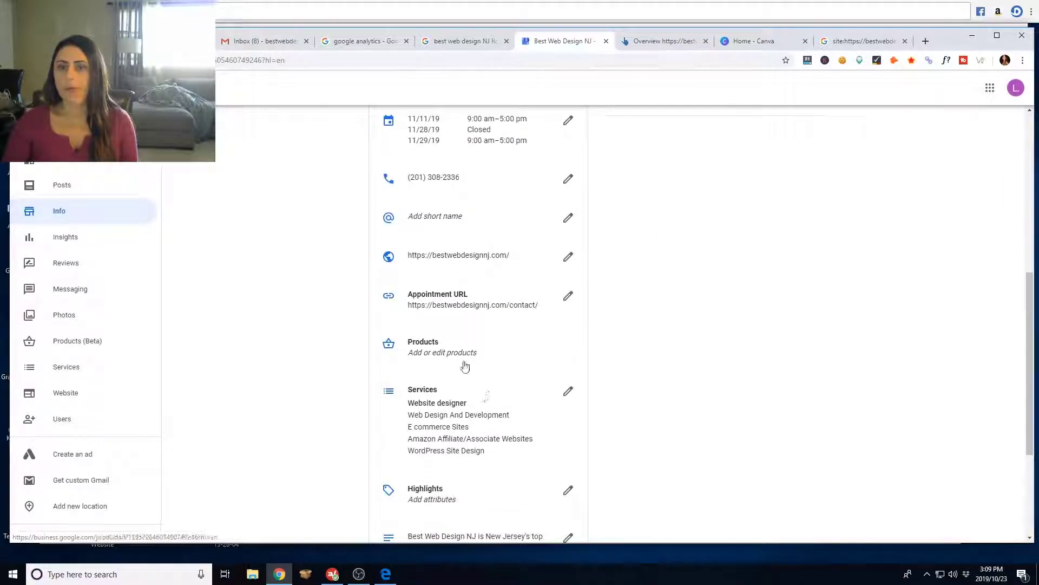
scroll(455, 303, down, 3)
scroll(454, 303, up, 1)
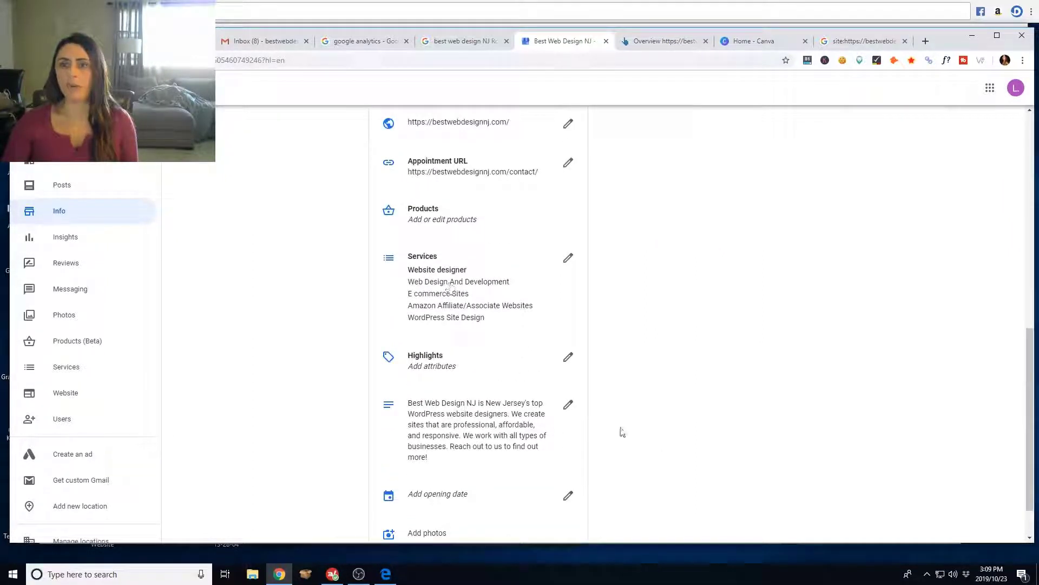
scroll(321, 281, up, 8)
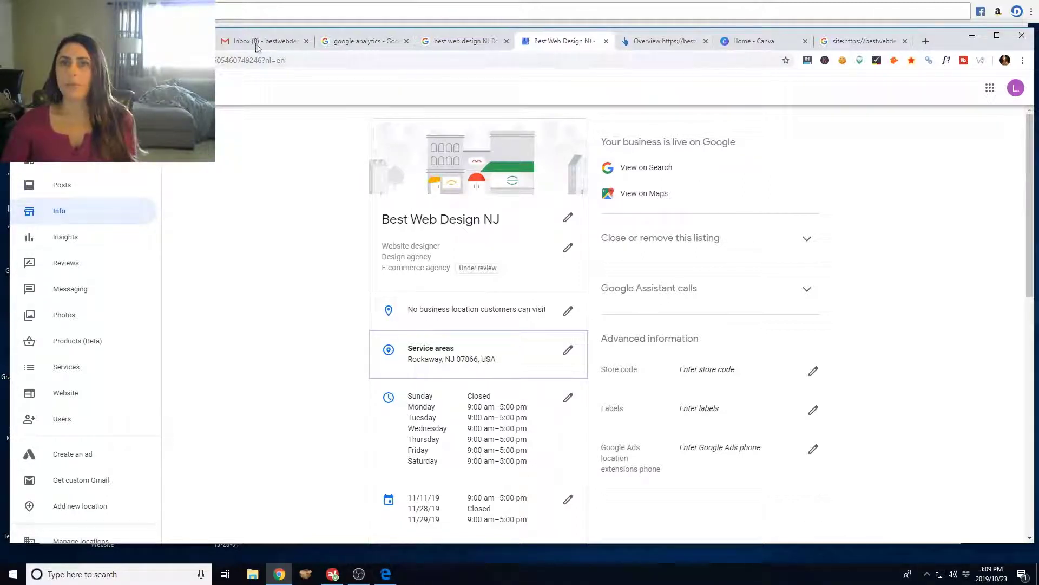
- Switch to the site's Google Search Console overview, dismiss the introductory tip, and review the performance, coverage and enhancements summaries
key(ctrl+Tab)
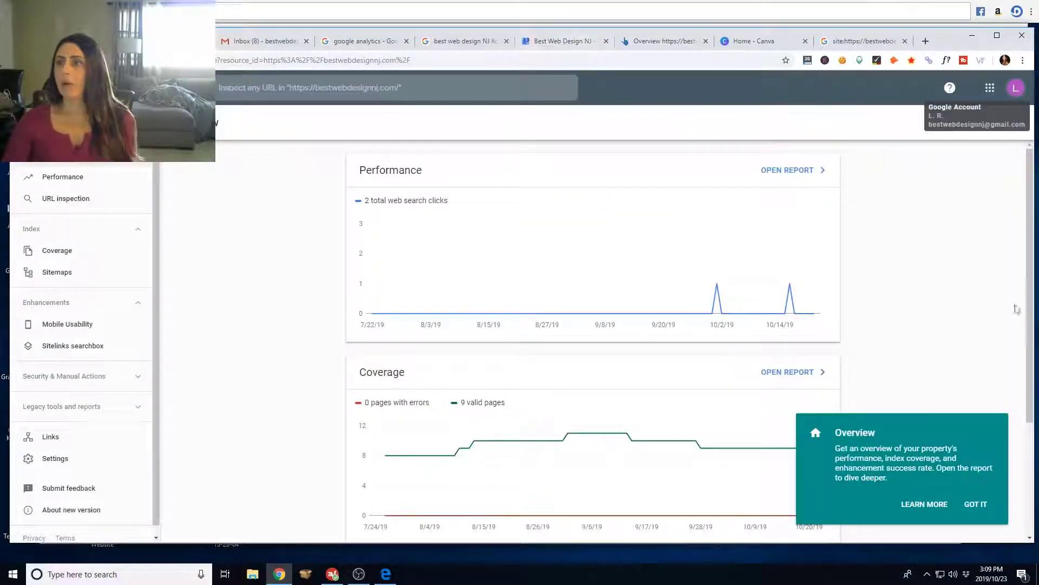
click(976, 505)
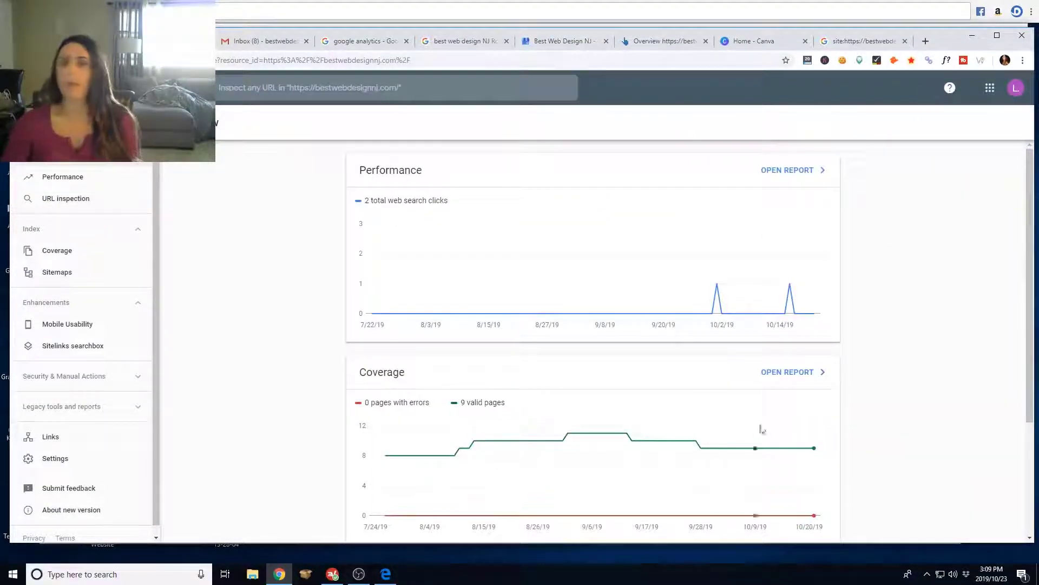
scroll(725, 411, down, 3)
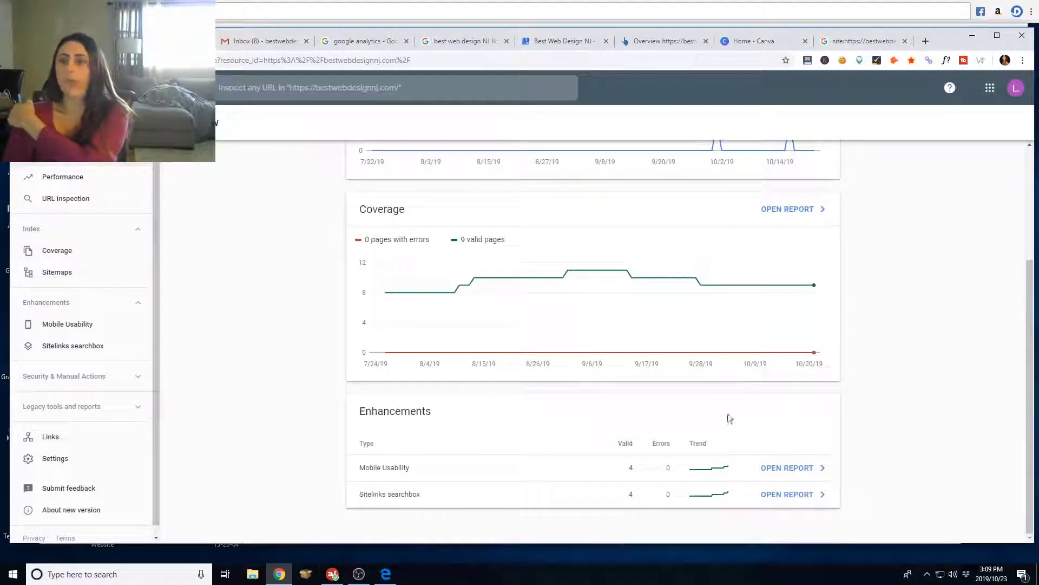
- Open the search performance report, dismiss its tip, and examine the queries with their clicks and impressions
click(54, 187)
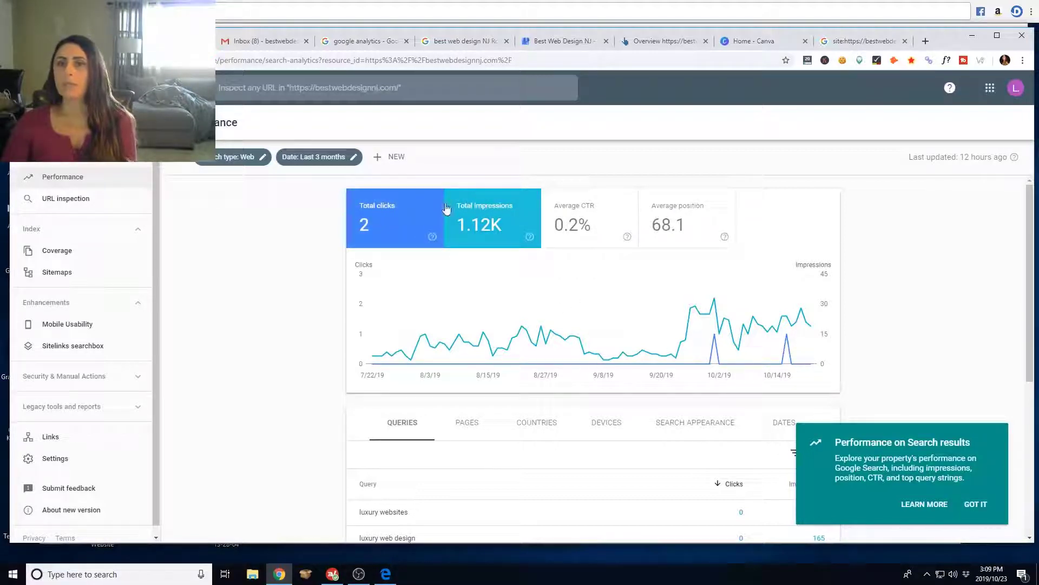
scroll(707, 282, down, 3)
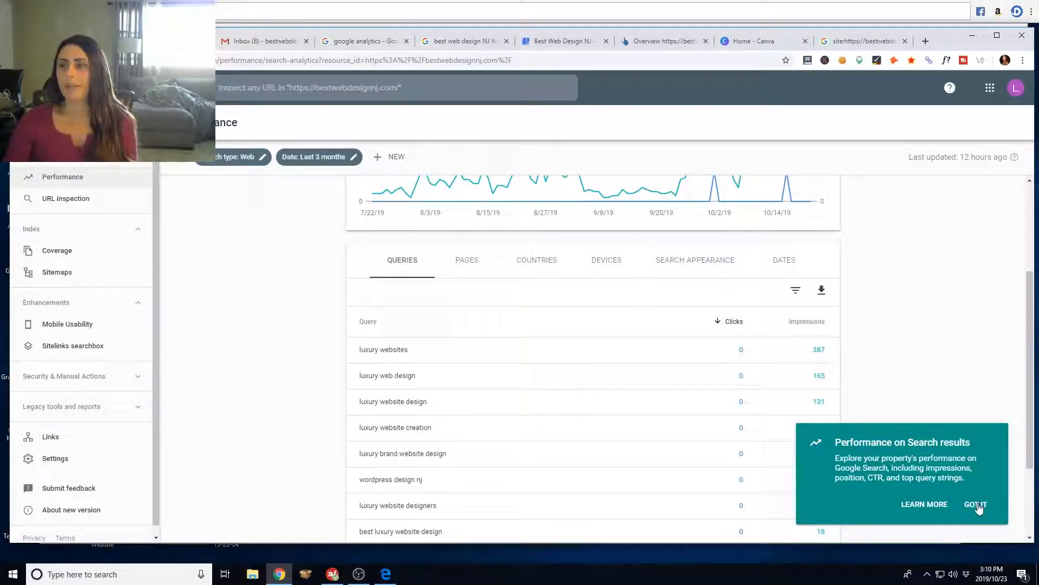
click(976, 504)
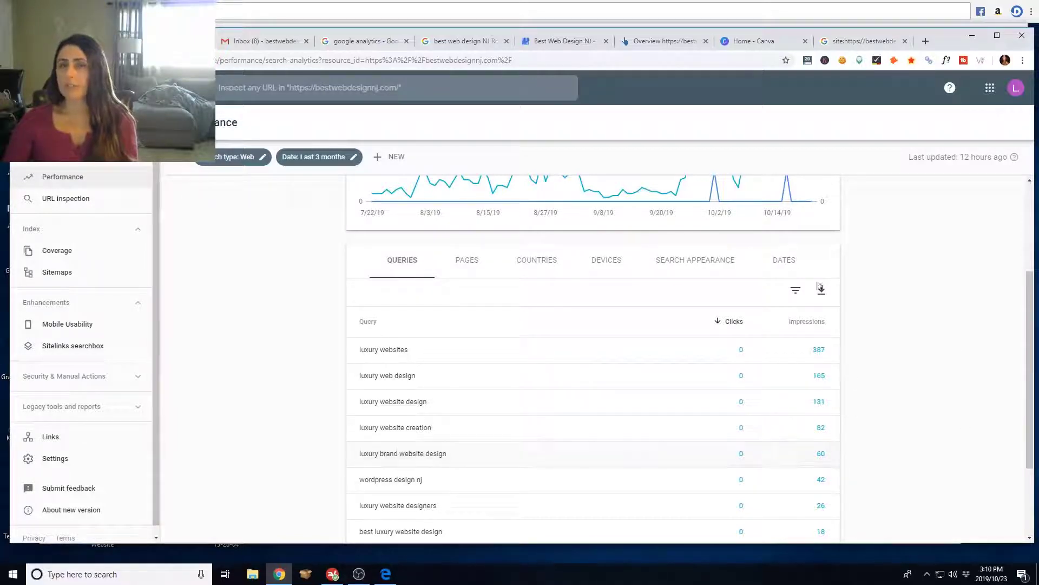
scroll(800, 436, down, 2)
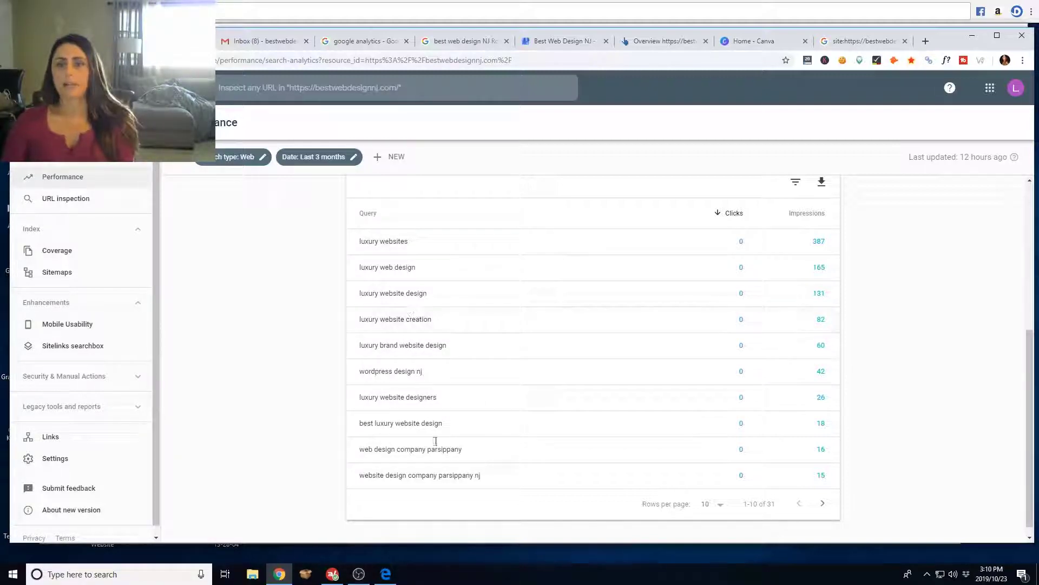
scroll(475, 399, up, 5)
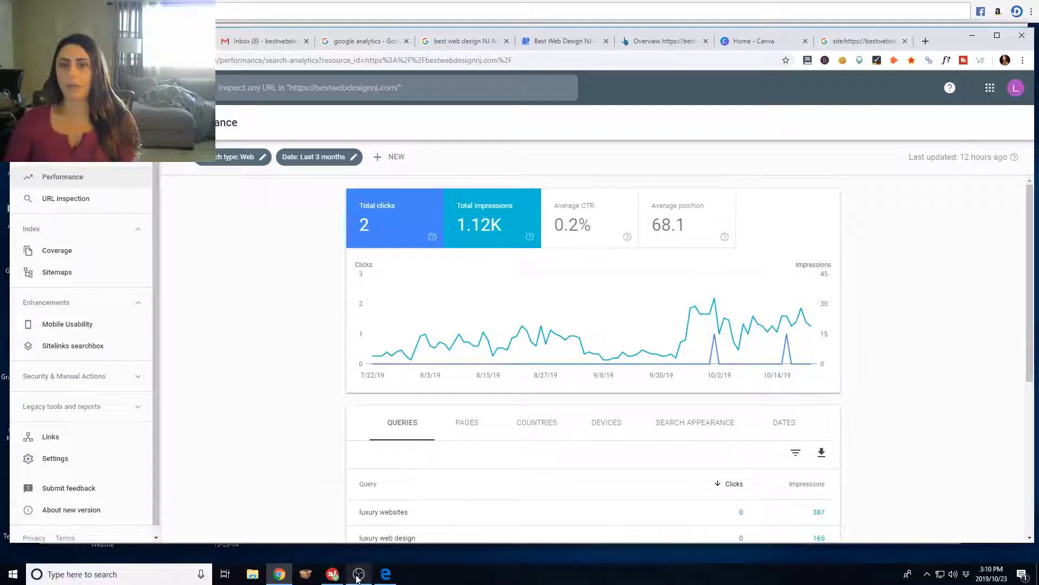
mouse_move(357, 578)
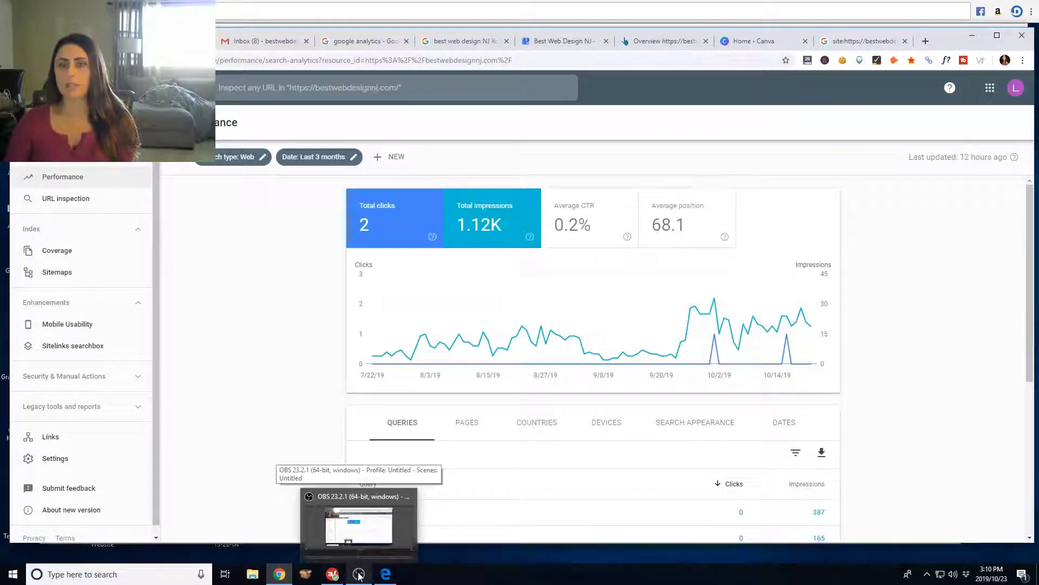